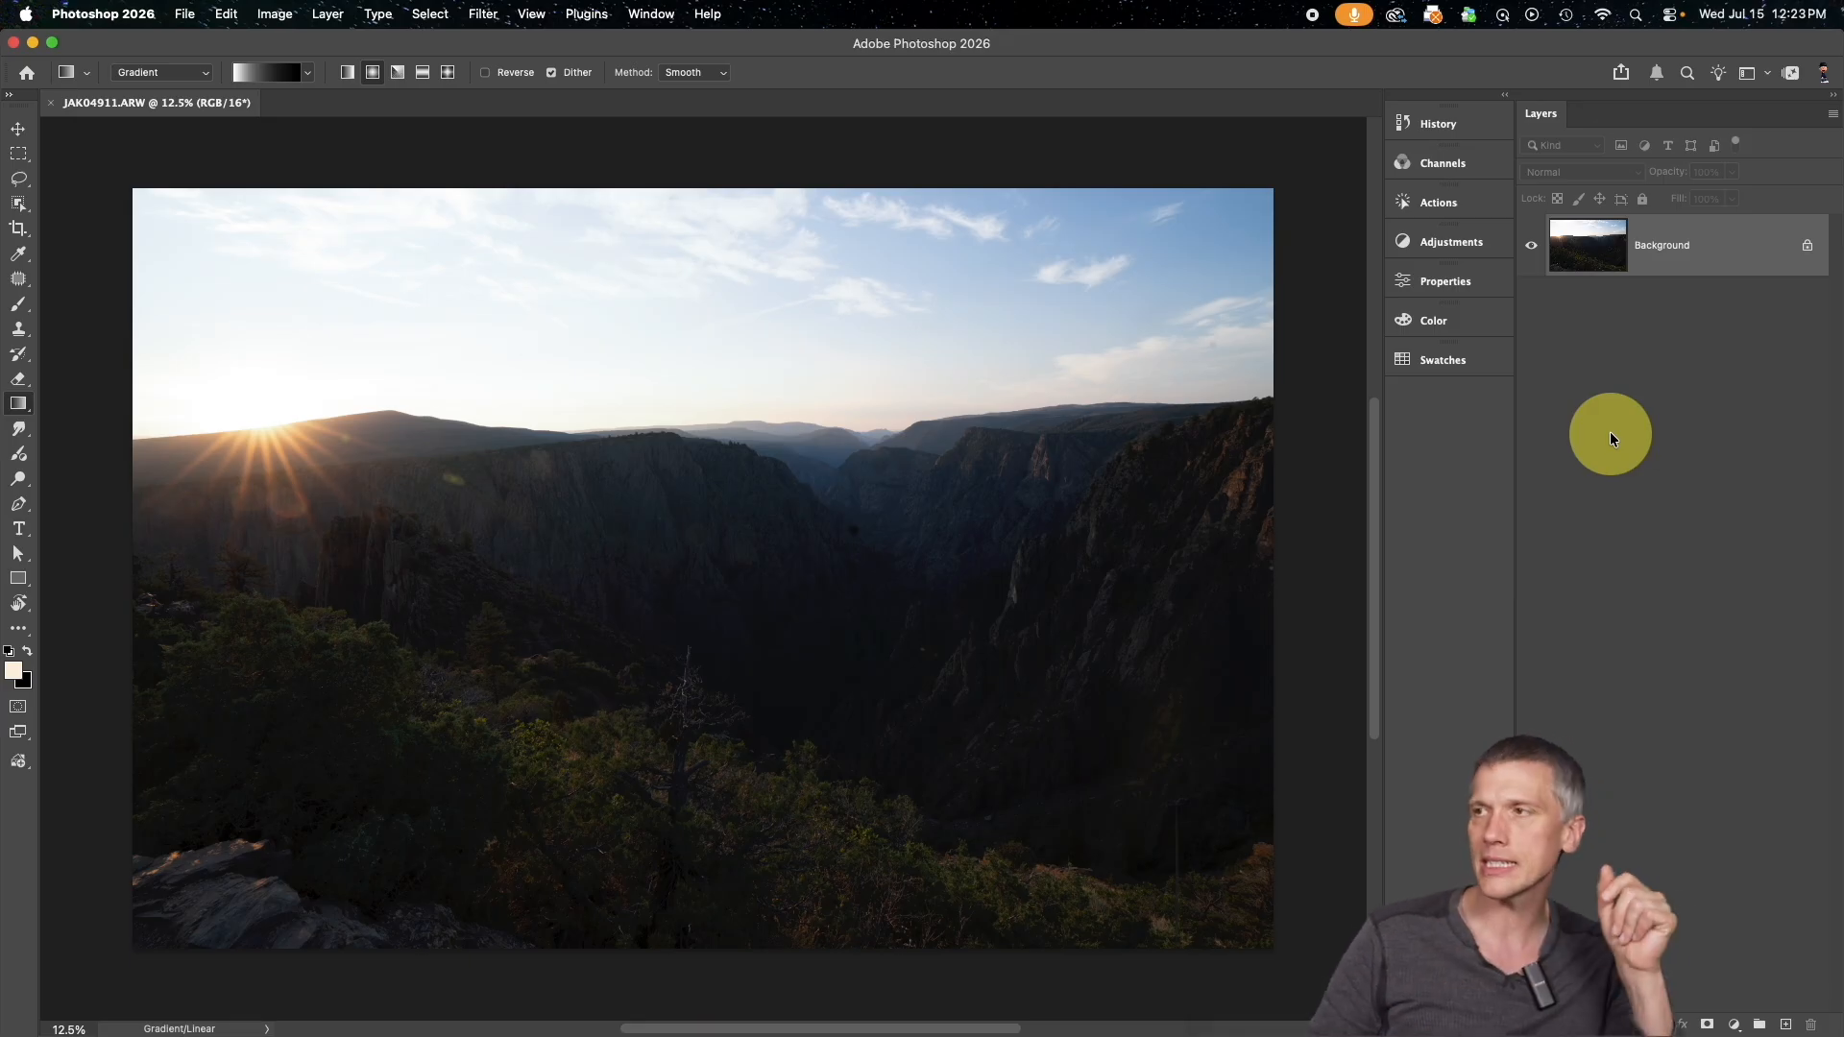
Select the sky automatically and add a Curves adjustment layer masked to that selection
key("v")
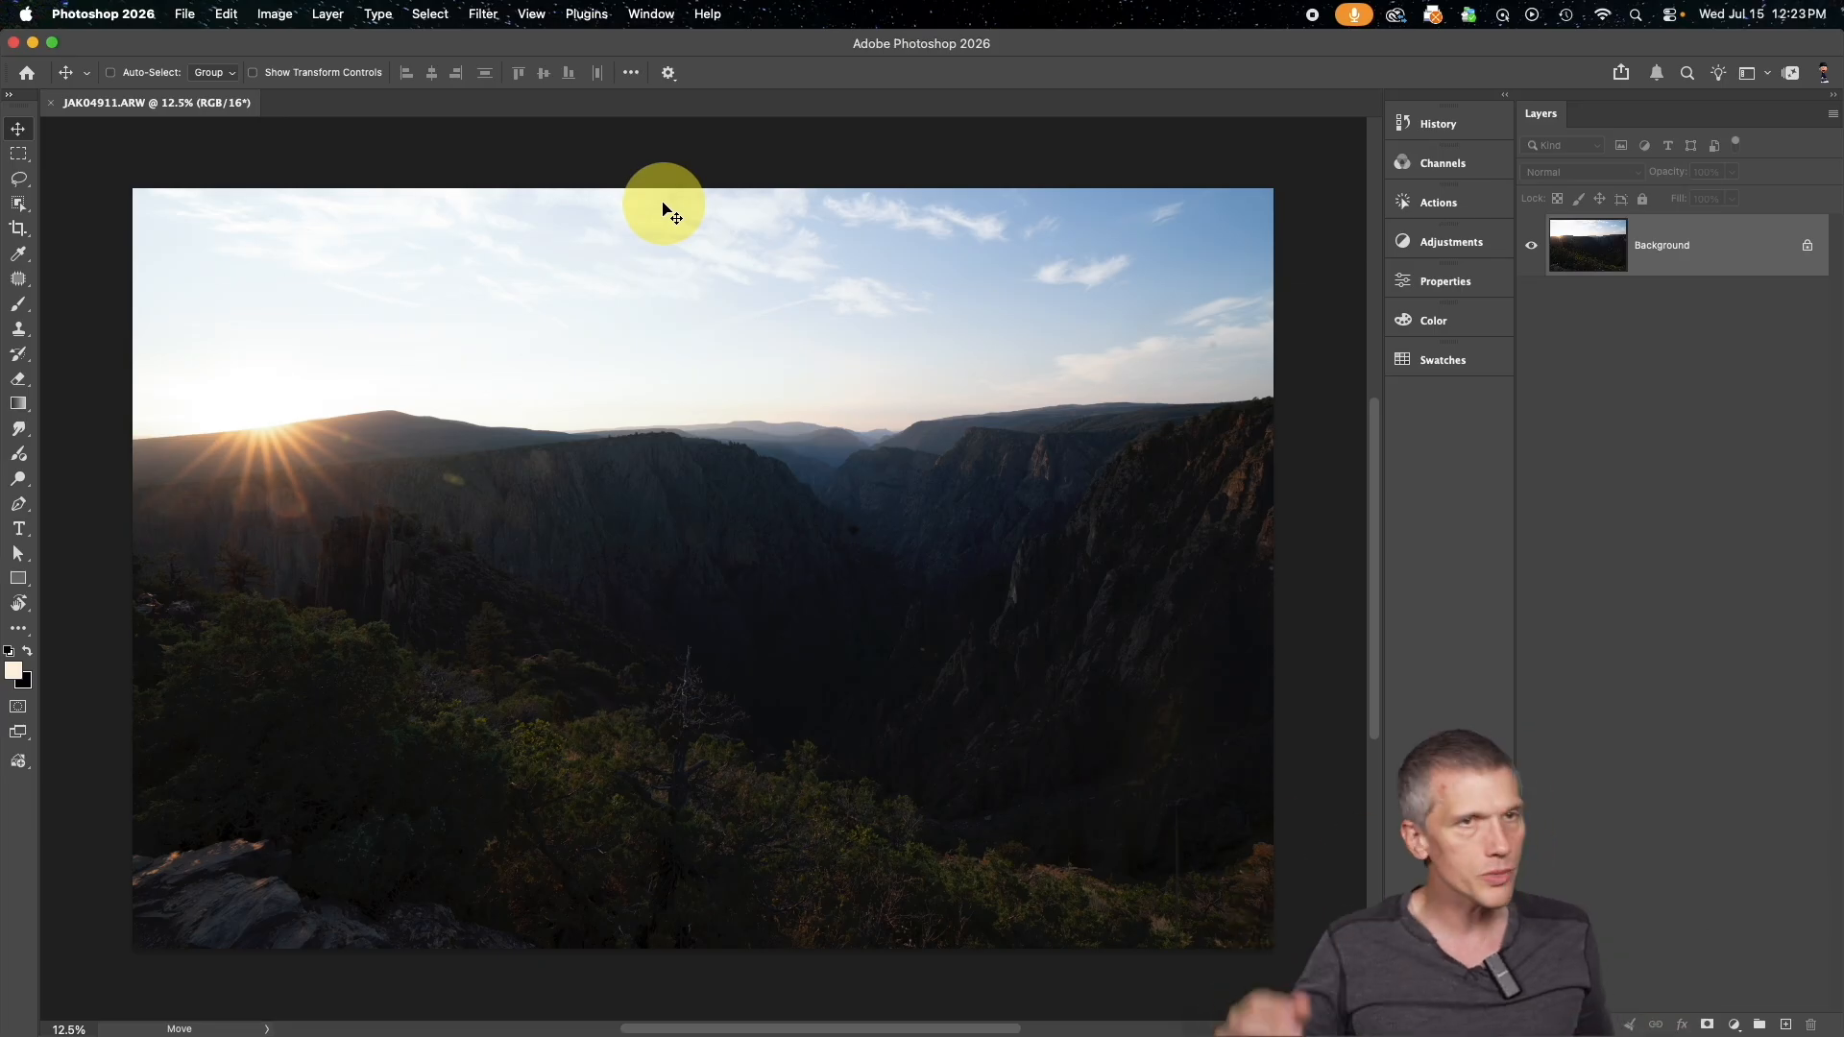
left_click(448, 16)
left_click(575, 255)
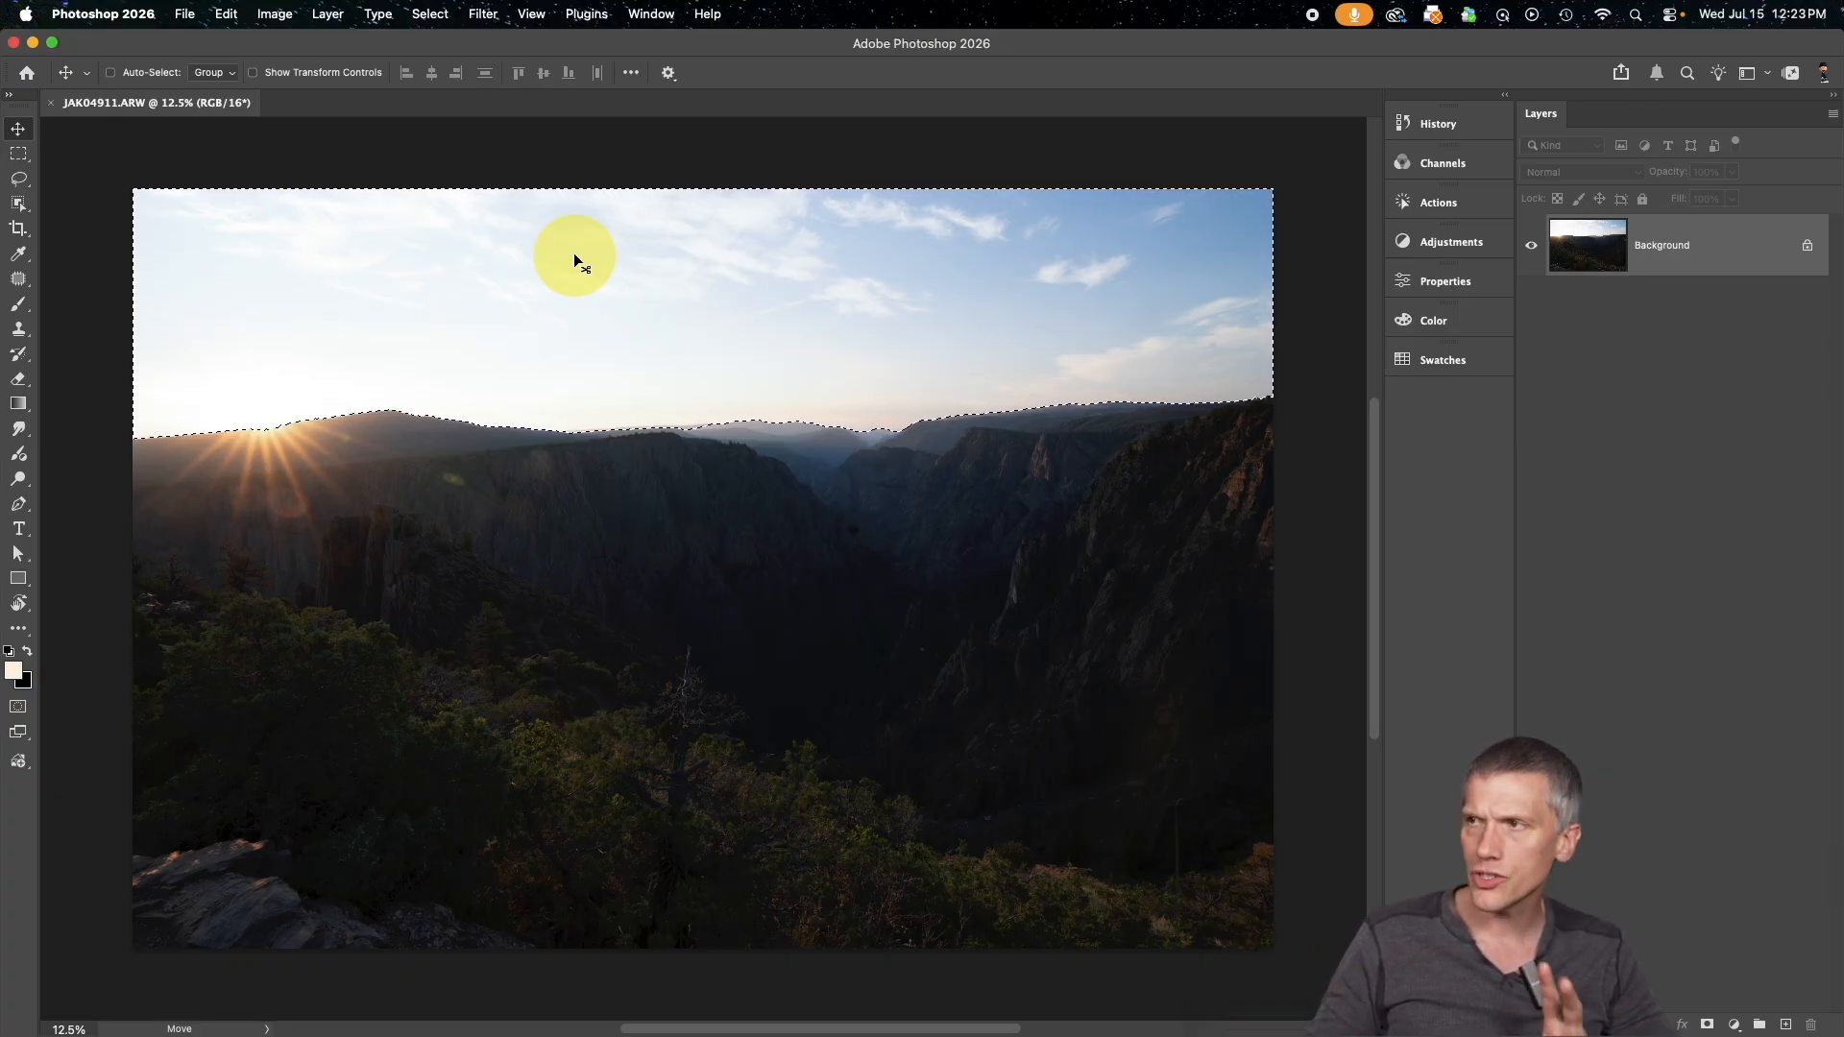
left_click(1478, 251)
left_click(1249, 485)
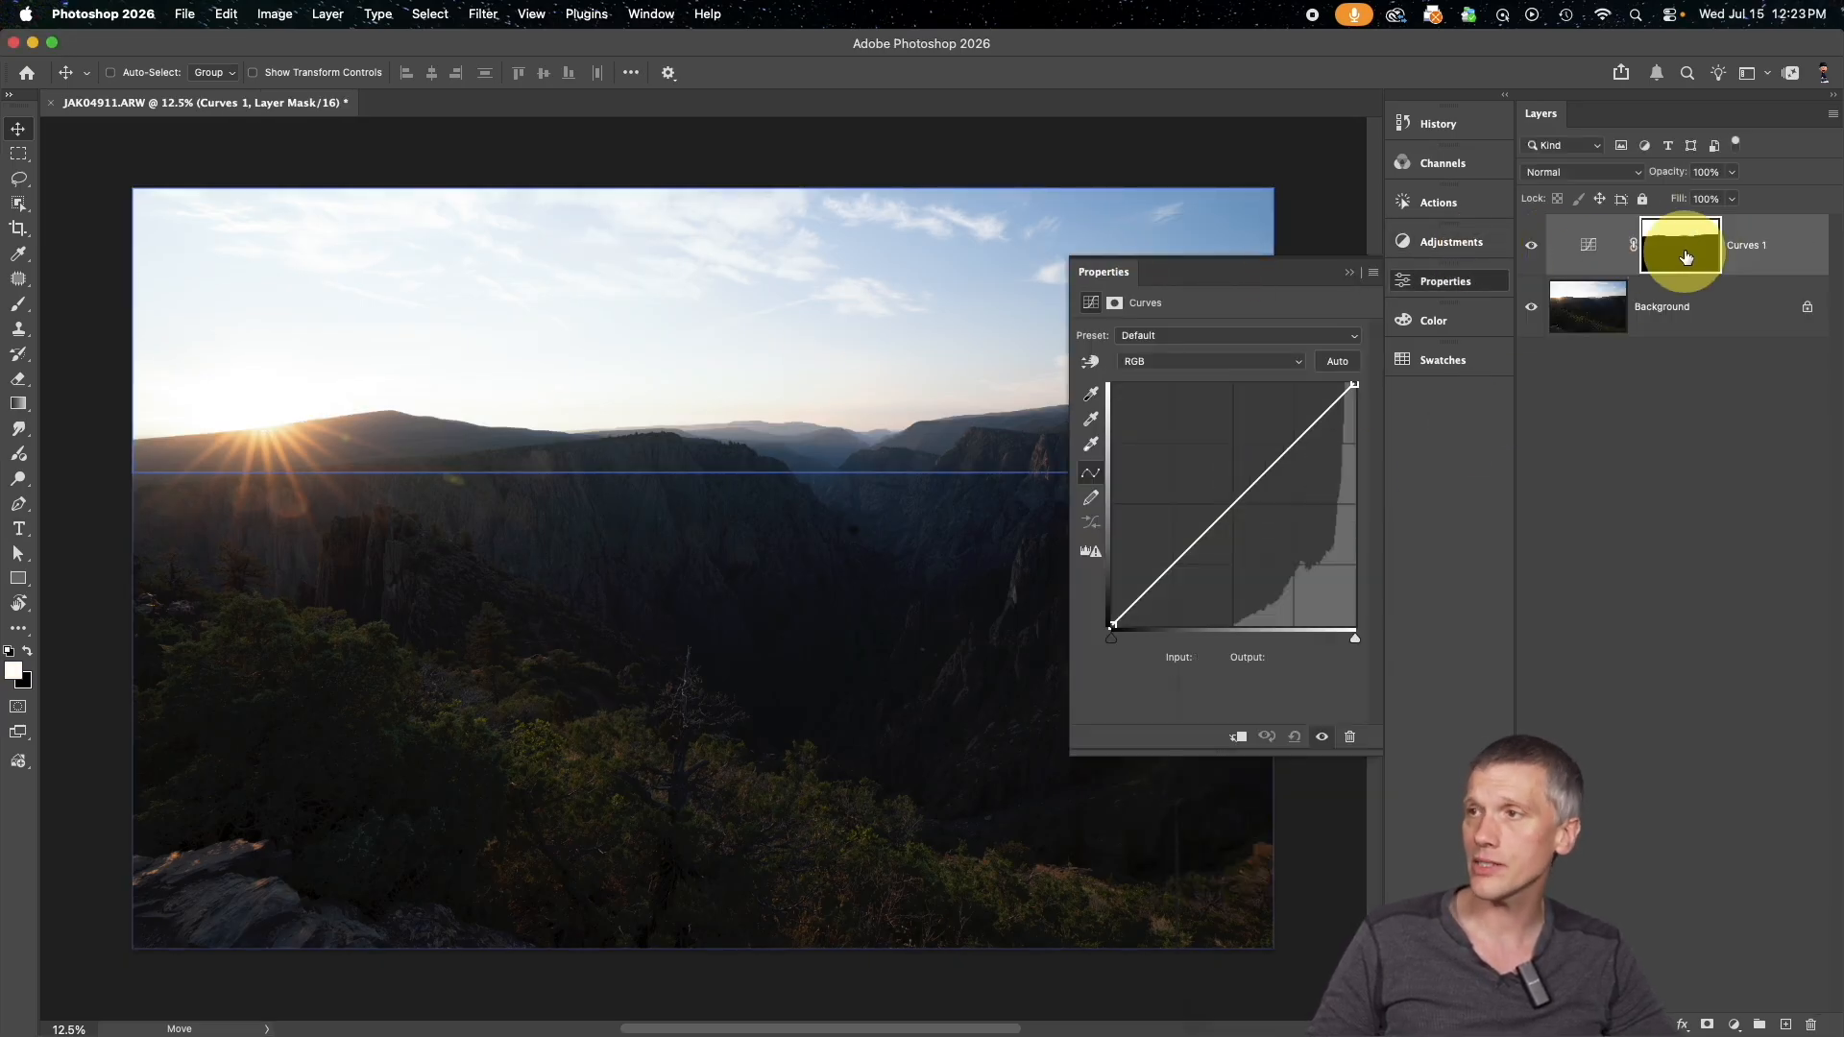
left_click(1348, 272)
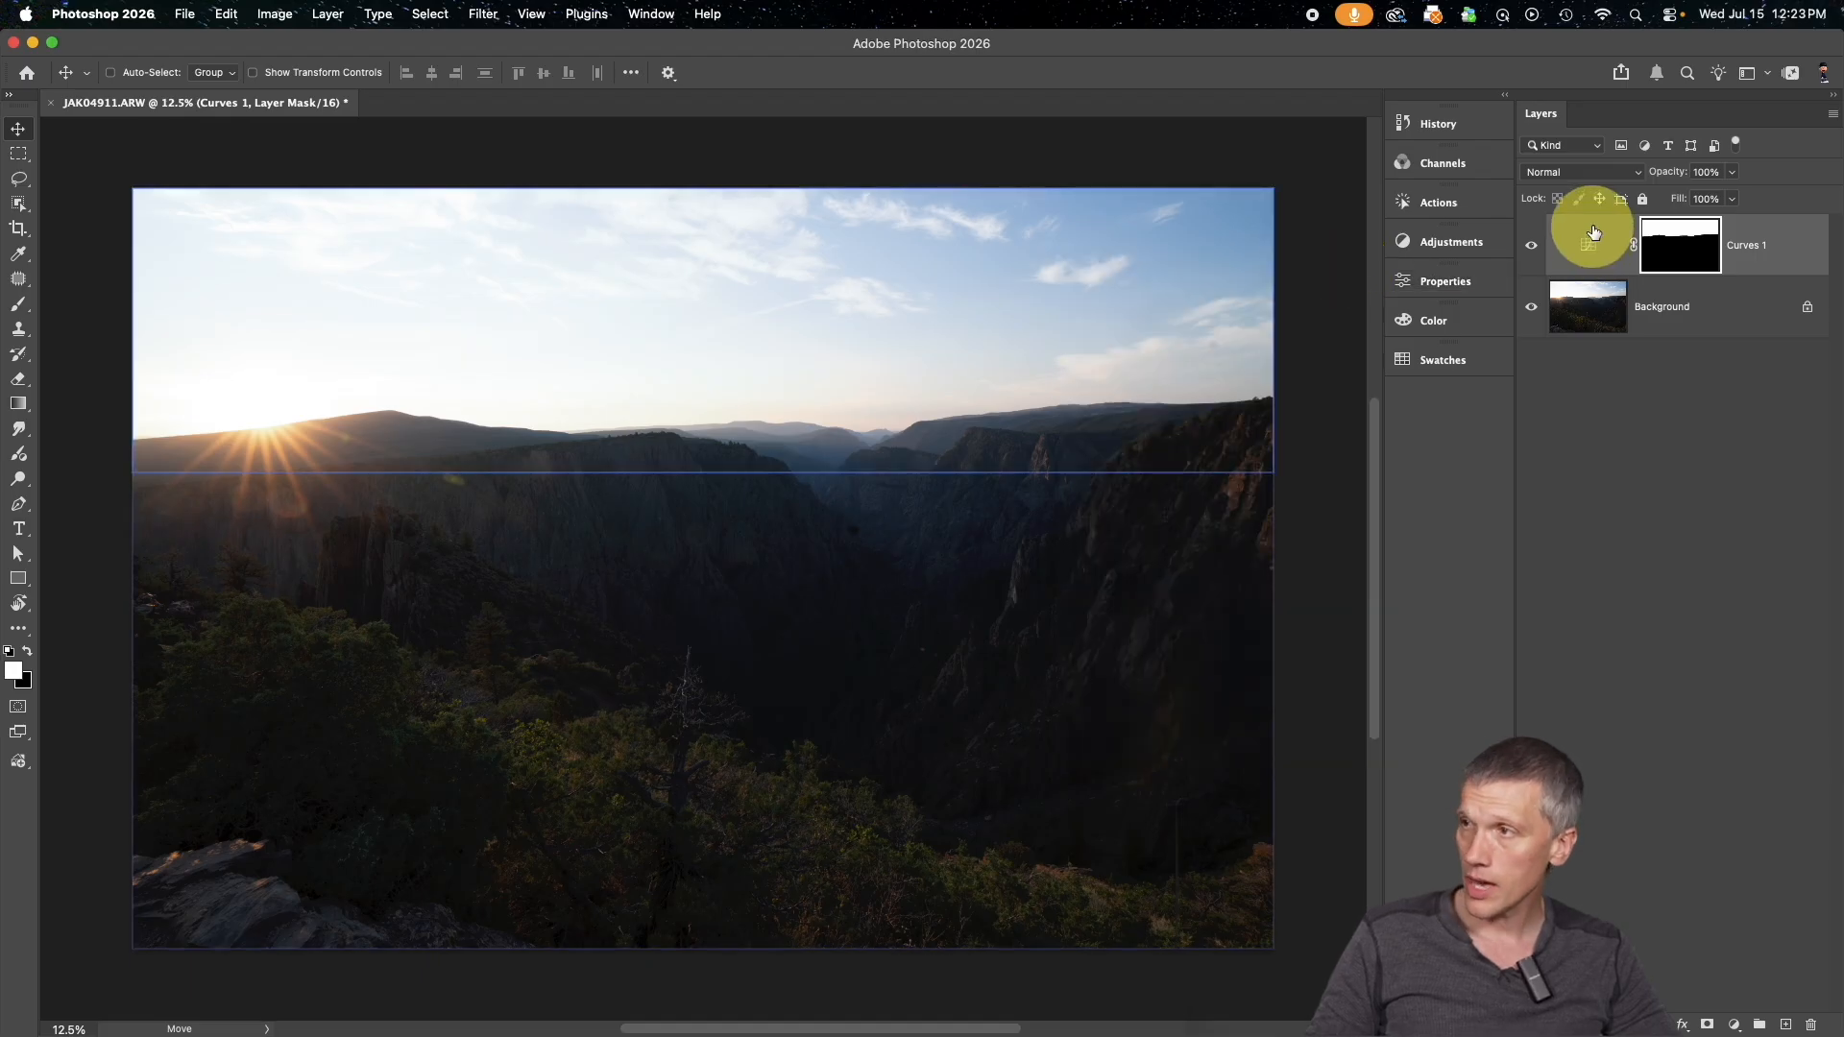
Add a second Curves adjustment layer, copy the sky mask from Curves 1 onto it, and invert the copied mask
left_click(1450, 242)
left_click(1264, 492)
left_click(1690, 309)
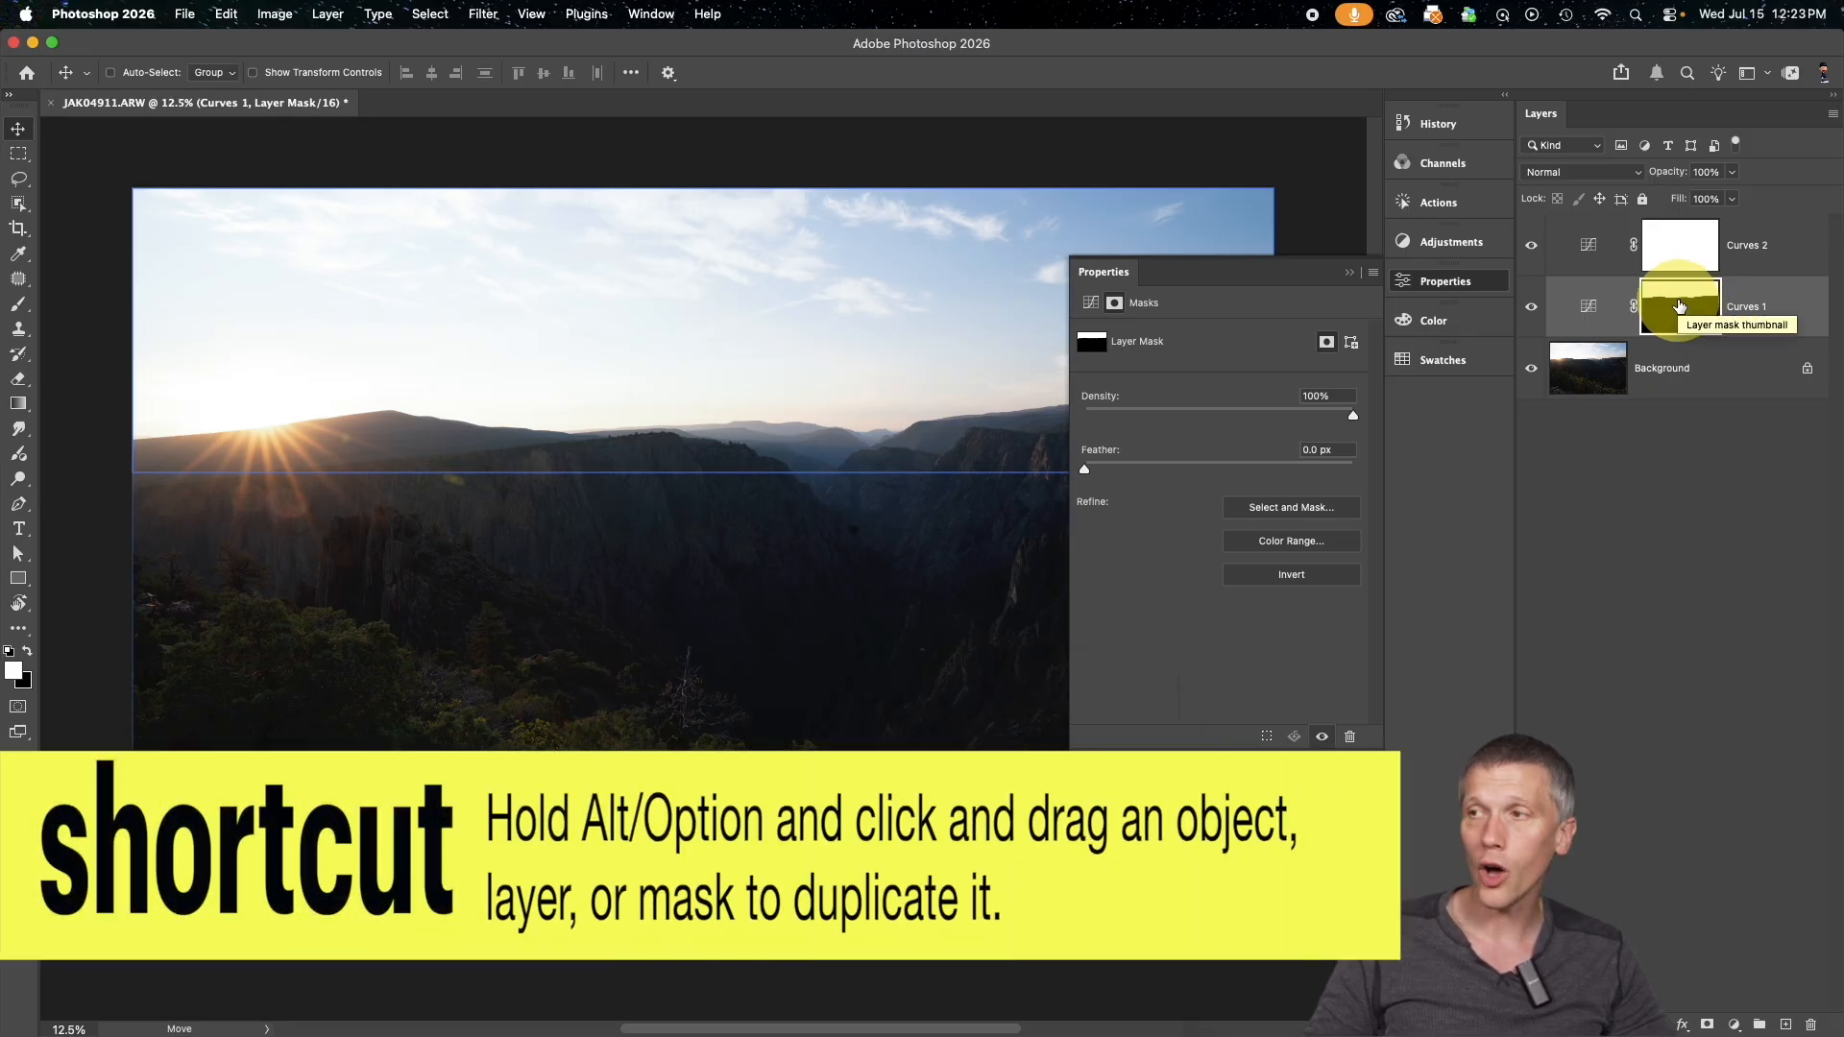
left_click_drag(1688, 304, 1682, 257)
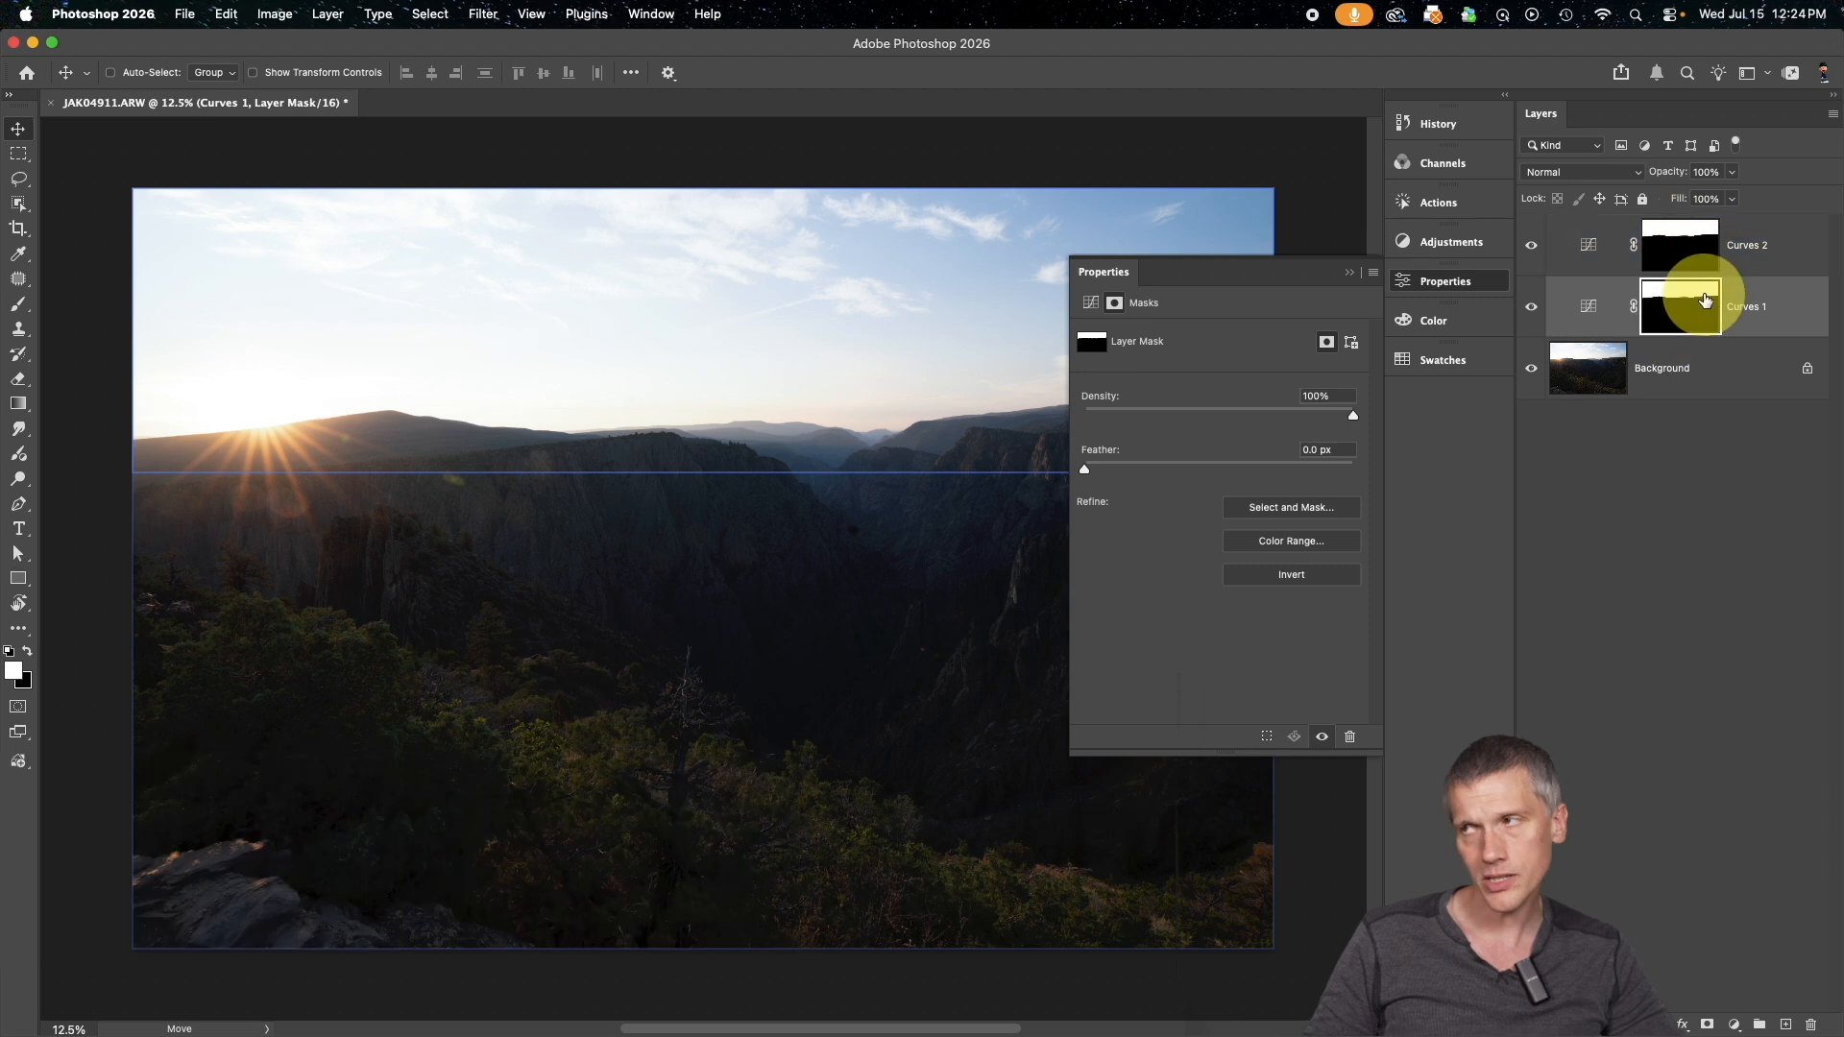
left_click_drag(1687, 321, 1682, 256)
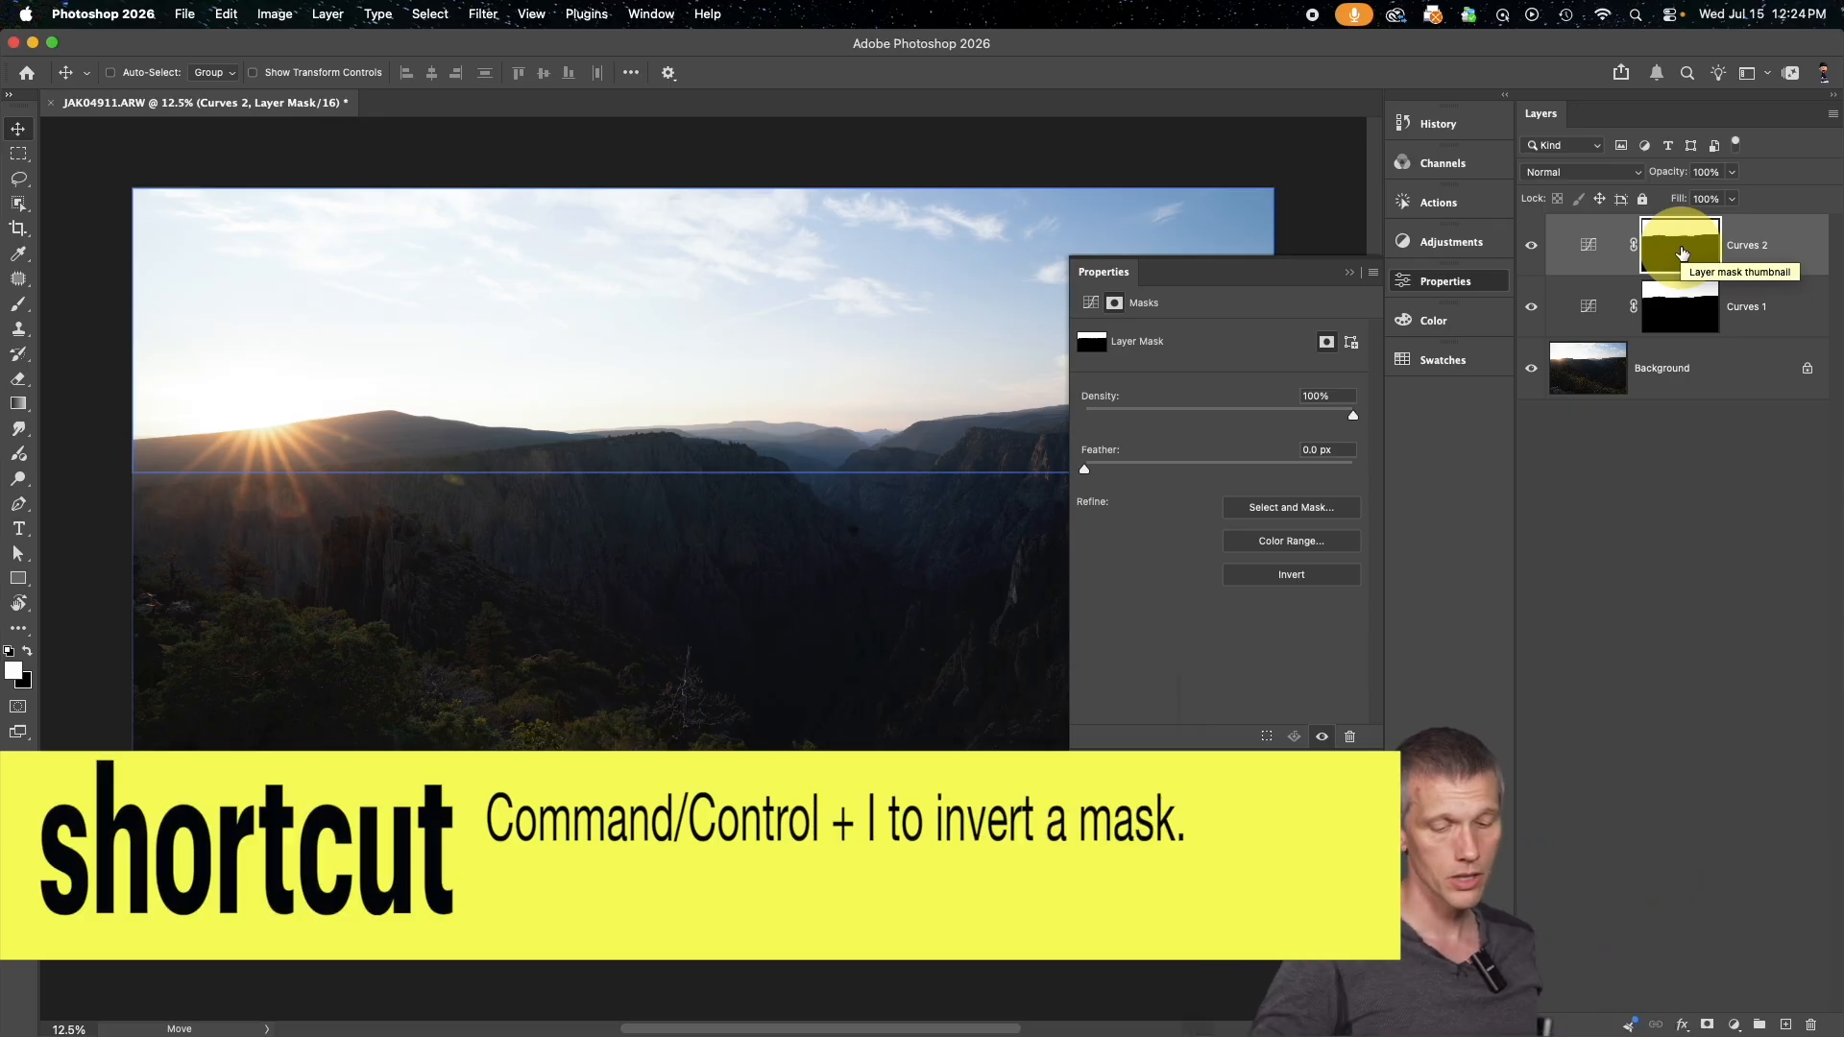
key("super+i")
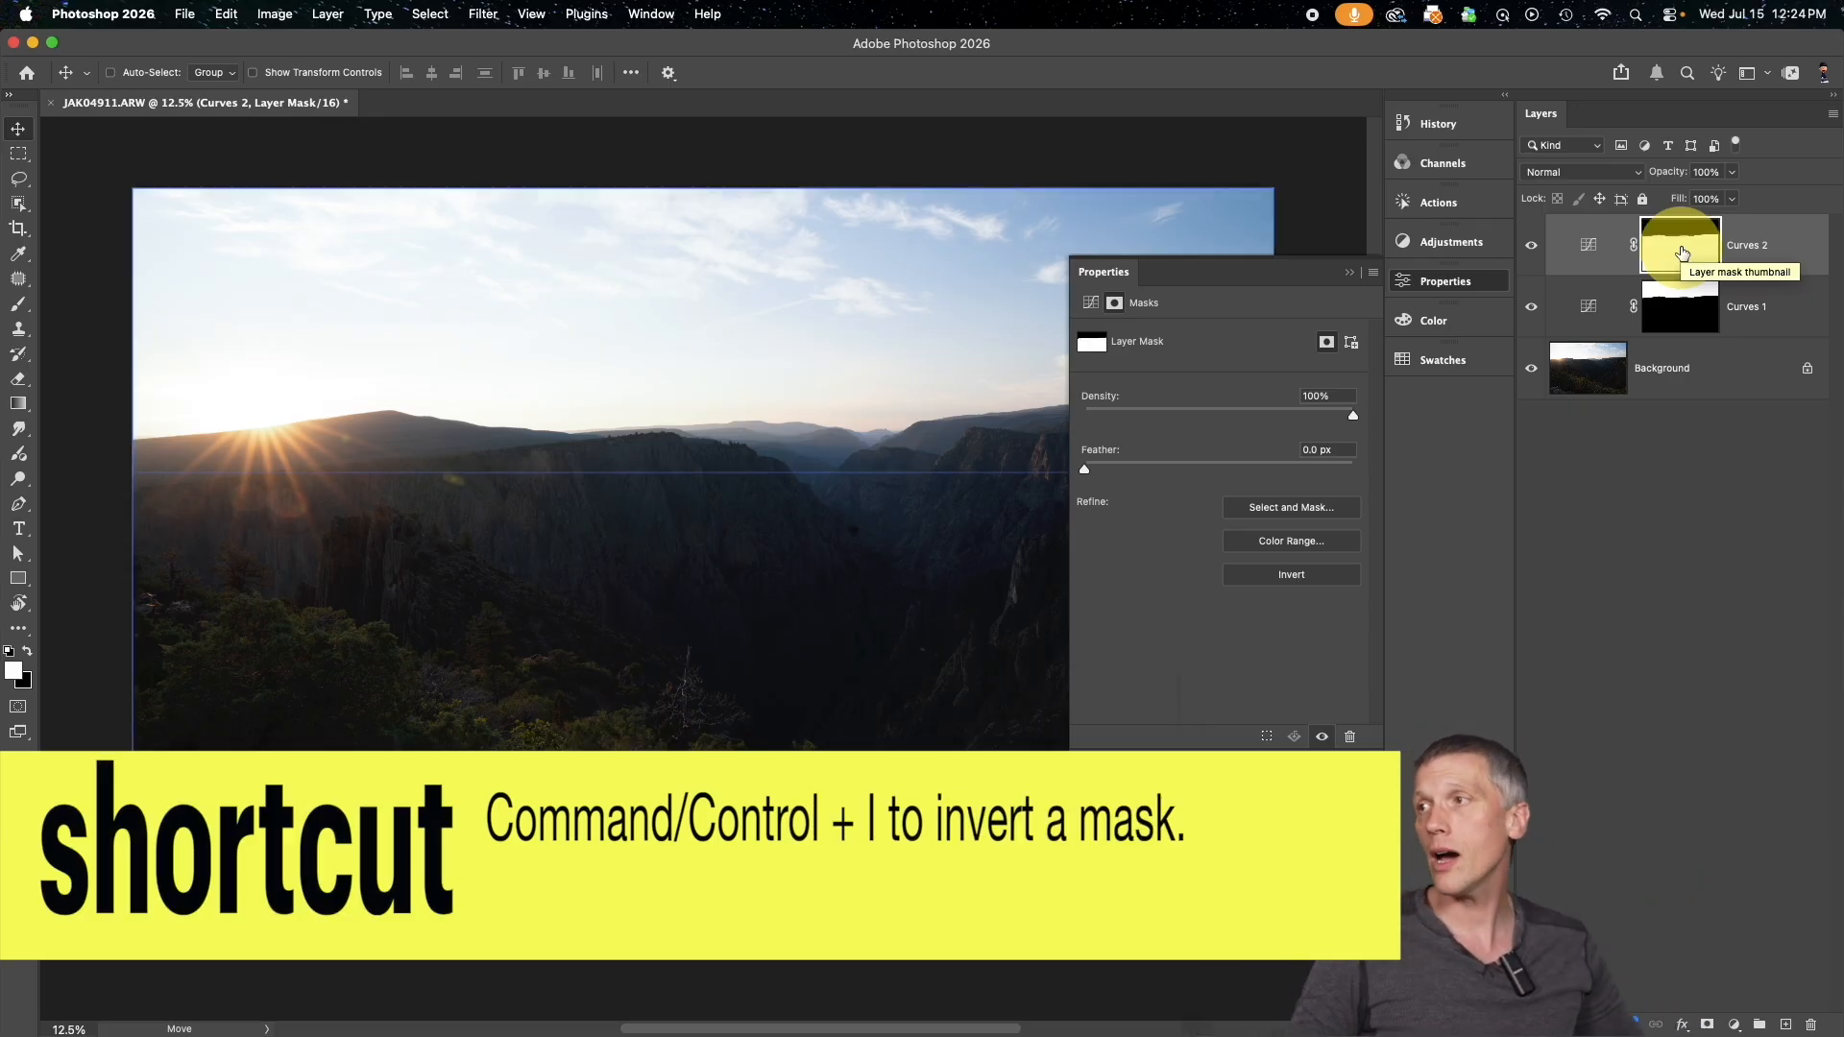
Darken the sky on Curves 1 by moving the black point inward and bending the midtones down to input 168, output 90
left_click(1708, 320)
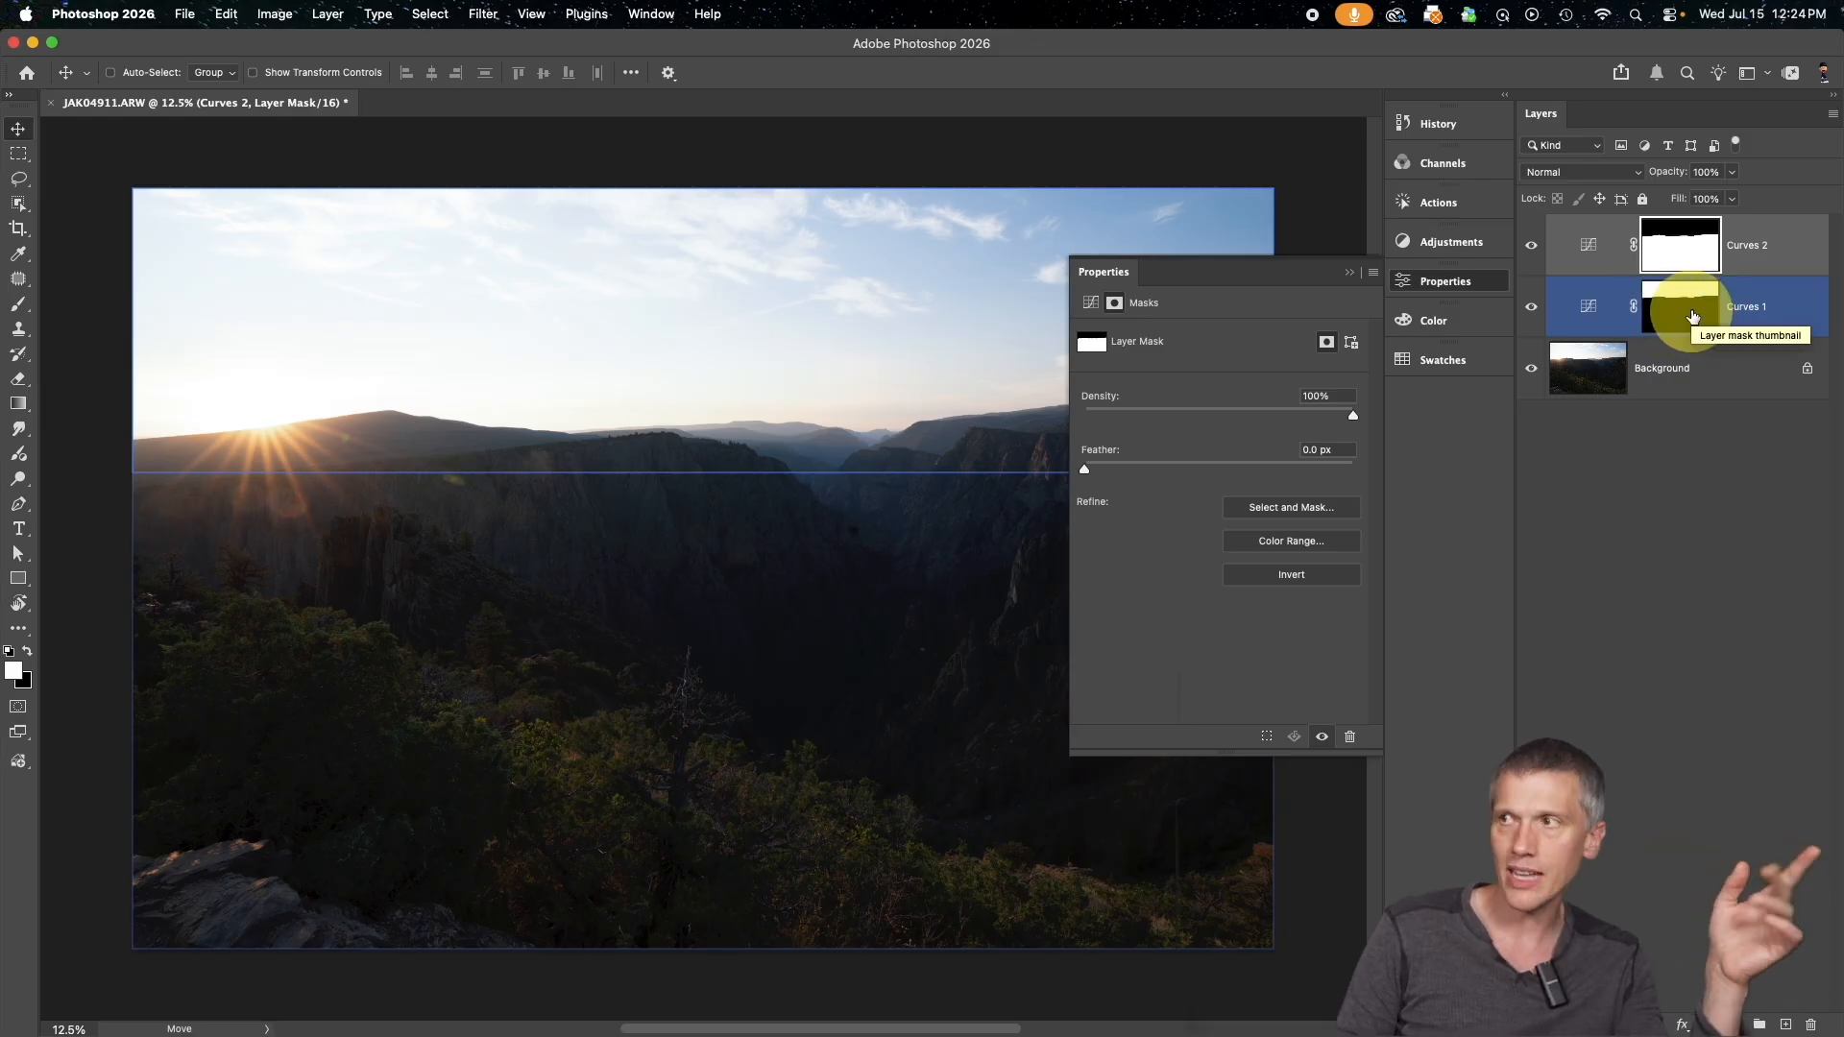
left_click(1590, 309)
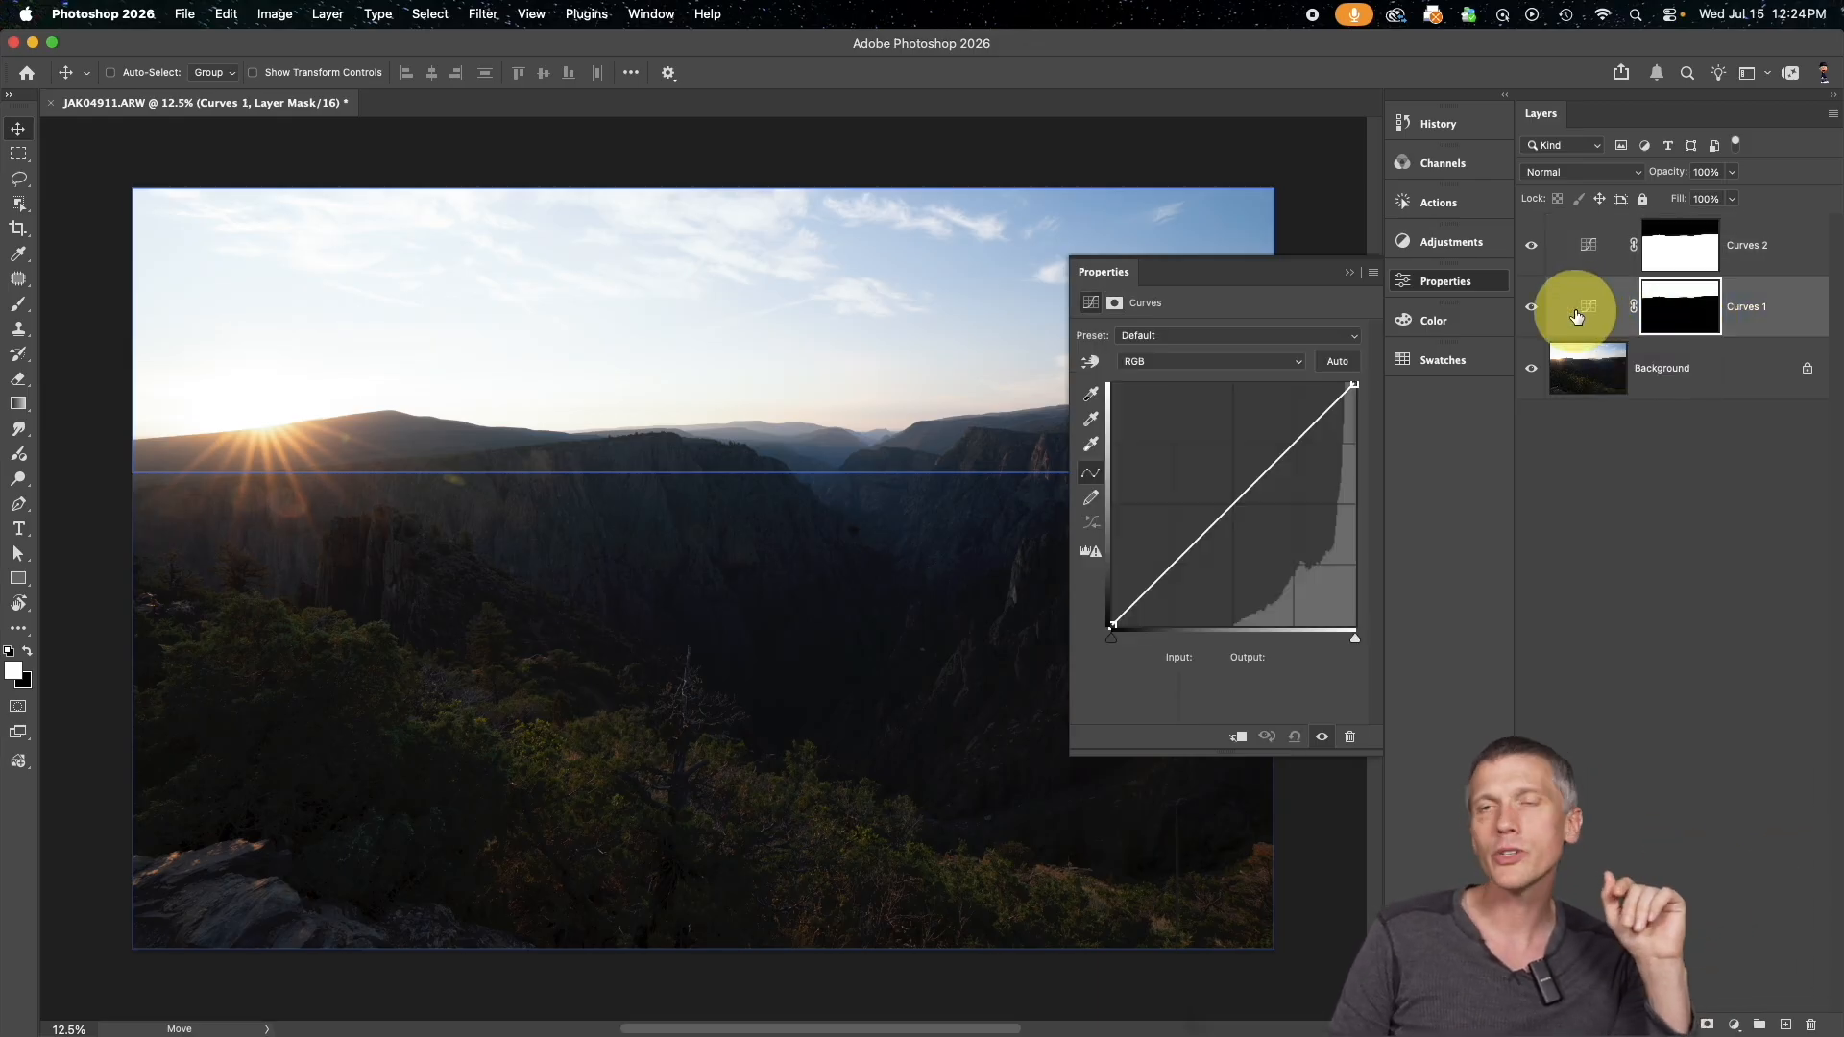
left_click_drag(1112, 625, 1183, 642)
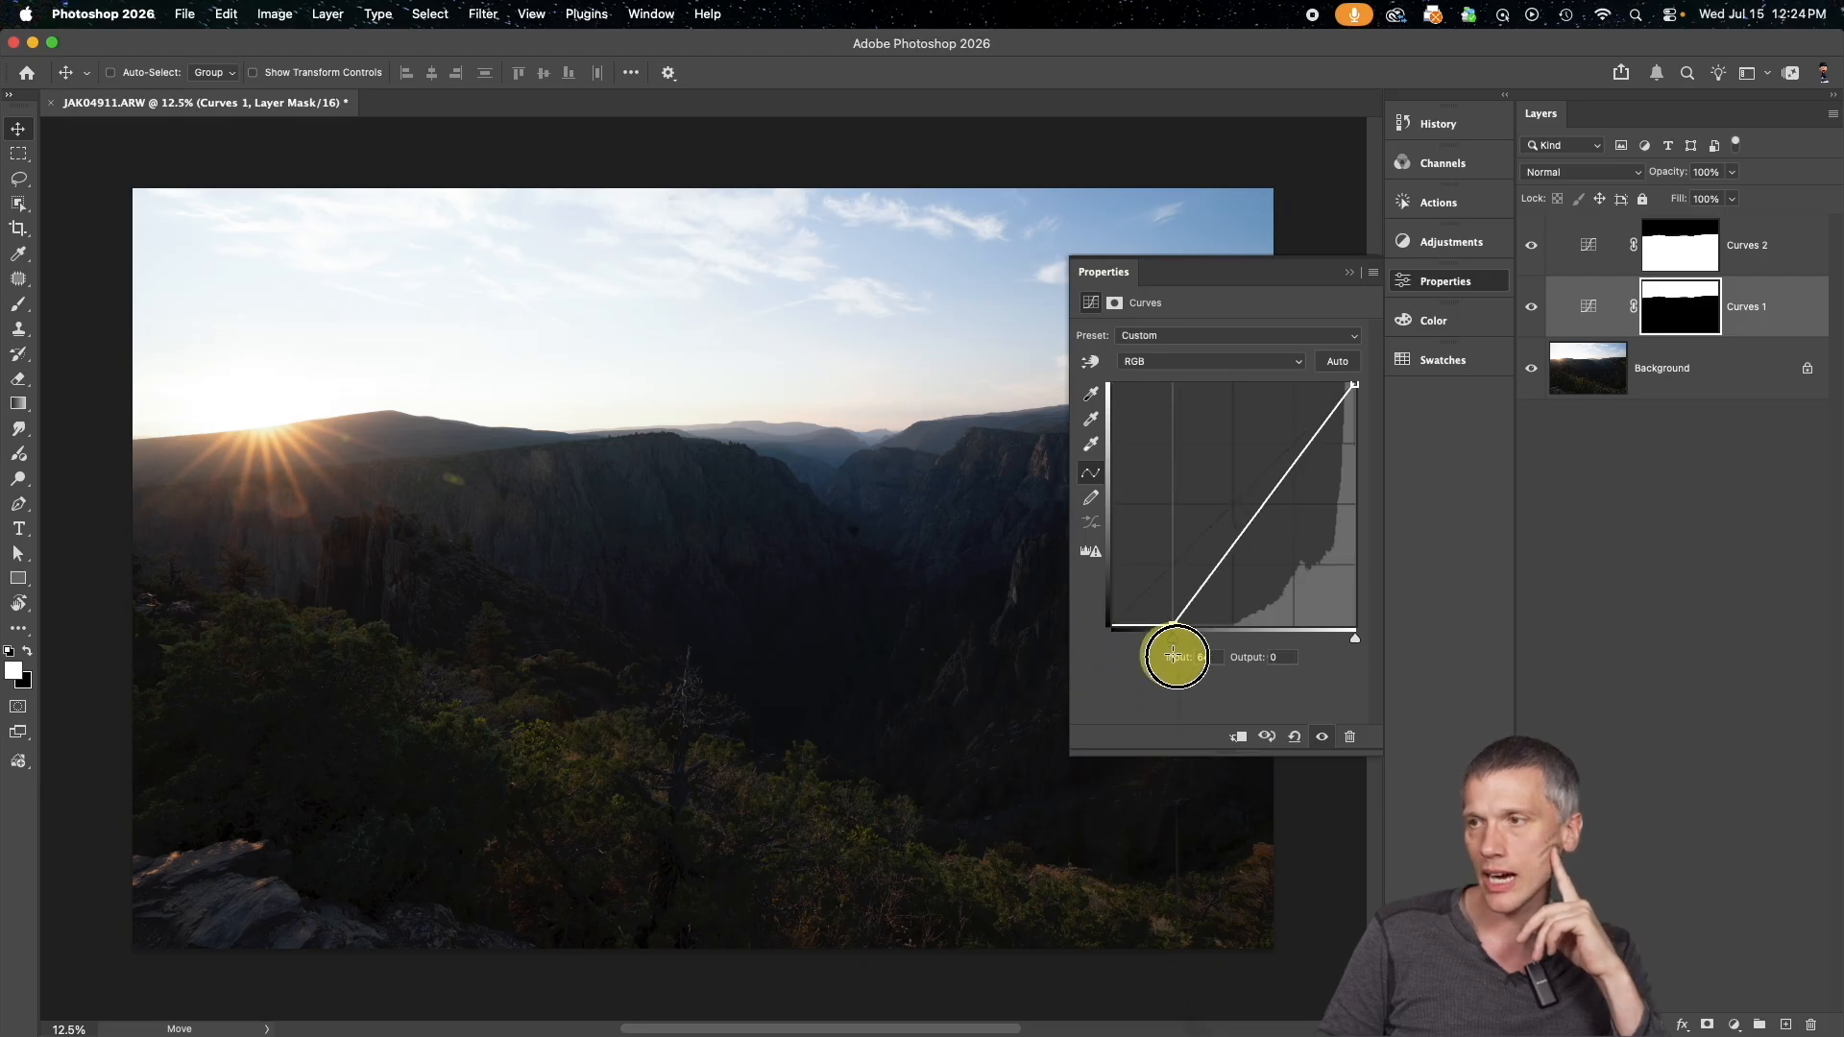
left_click_drag(1257, 529, 1272, 539)
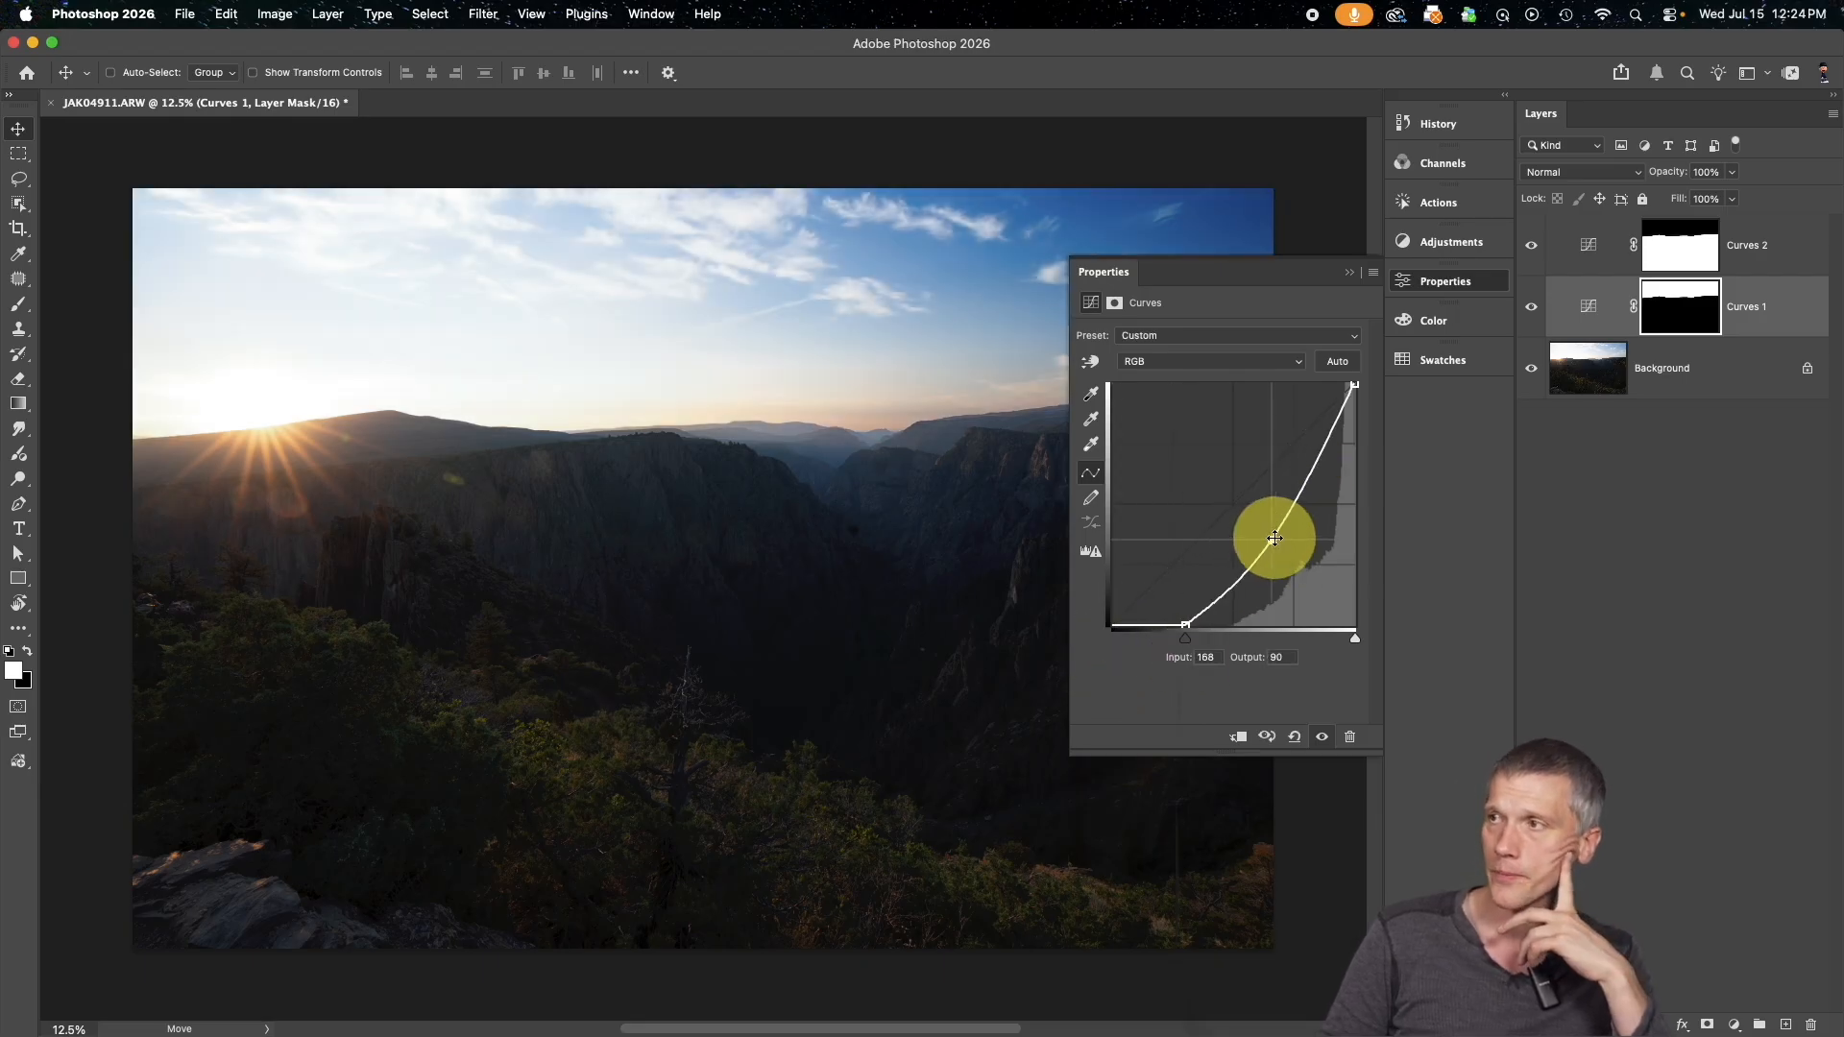
Brighten the ground on Curves 2 by moving the white point inward and raising the midtones to input 99, output 144
left_click(1592, 247)
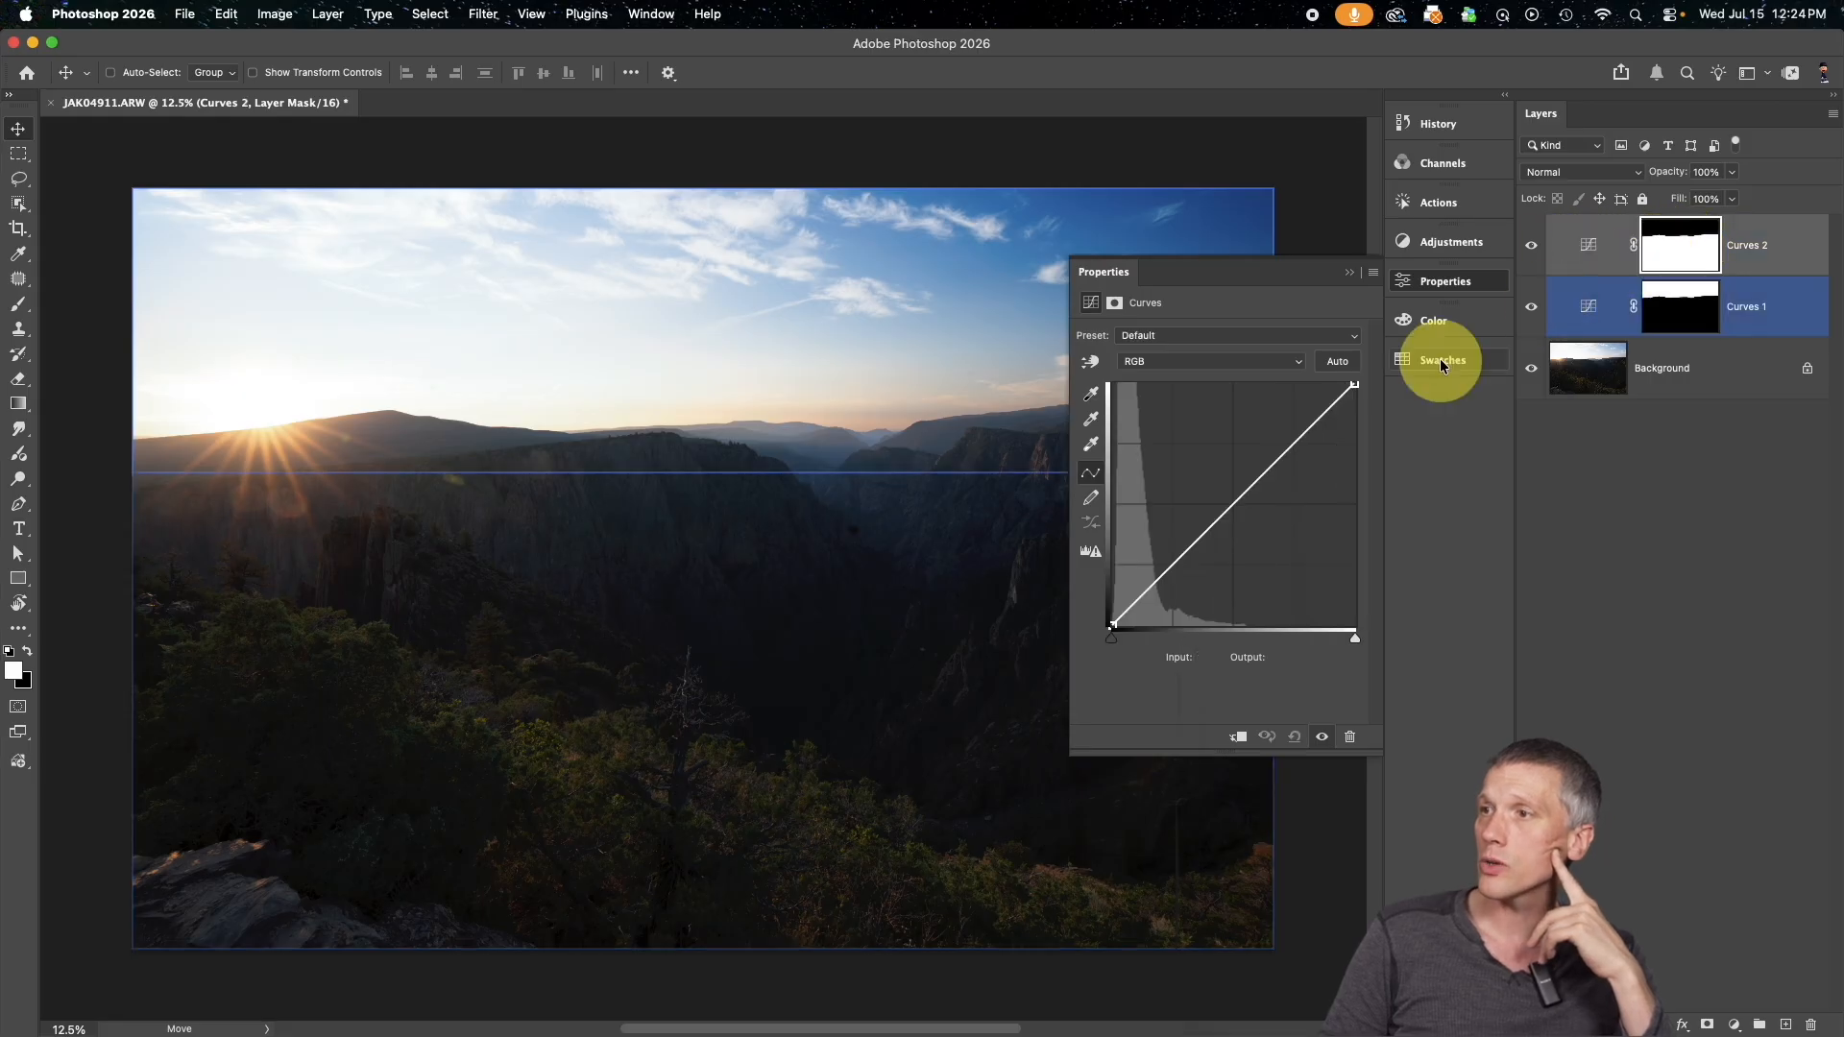
left_click_drag(1354, 384, 1315, 386)
left_click_drag(1206, 505, 1206, 487)
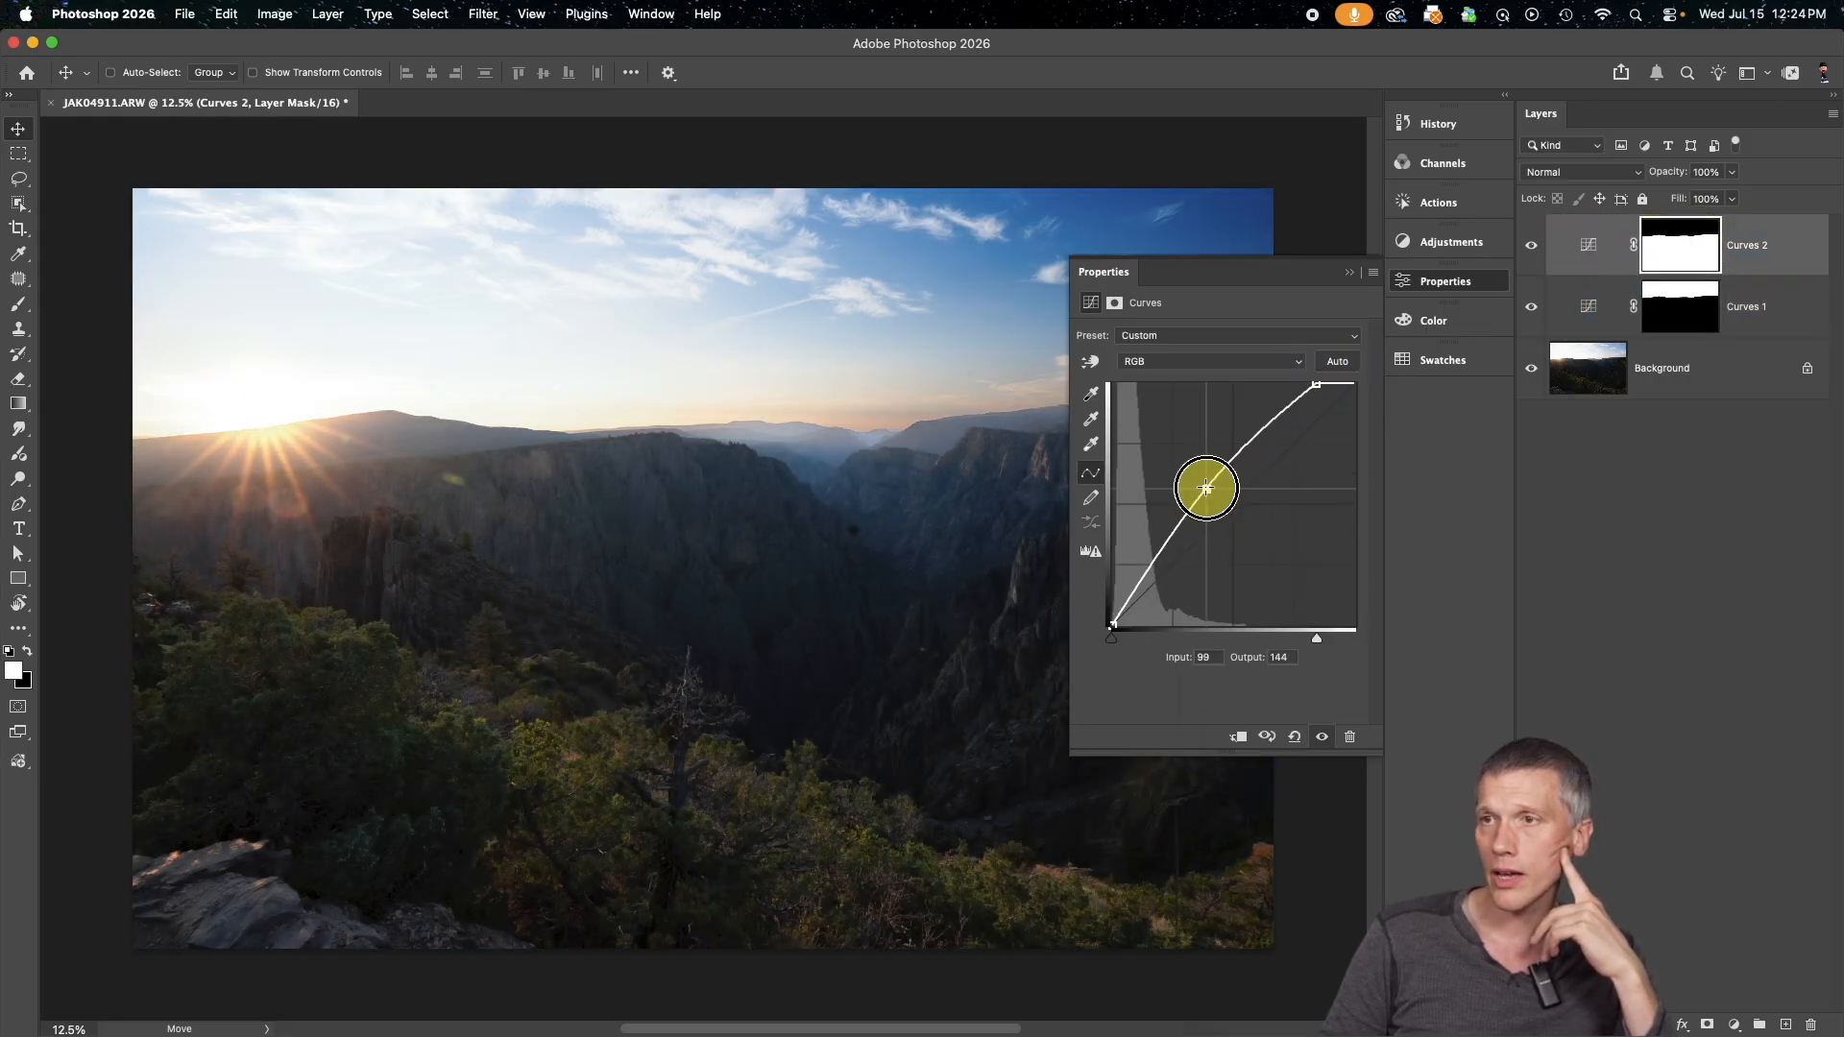
left_click(1354, 277)
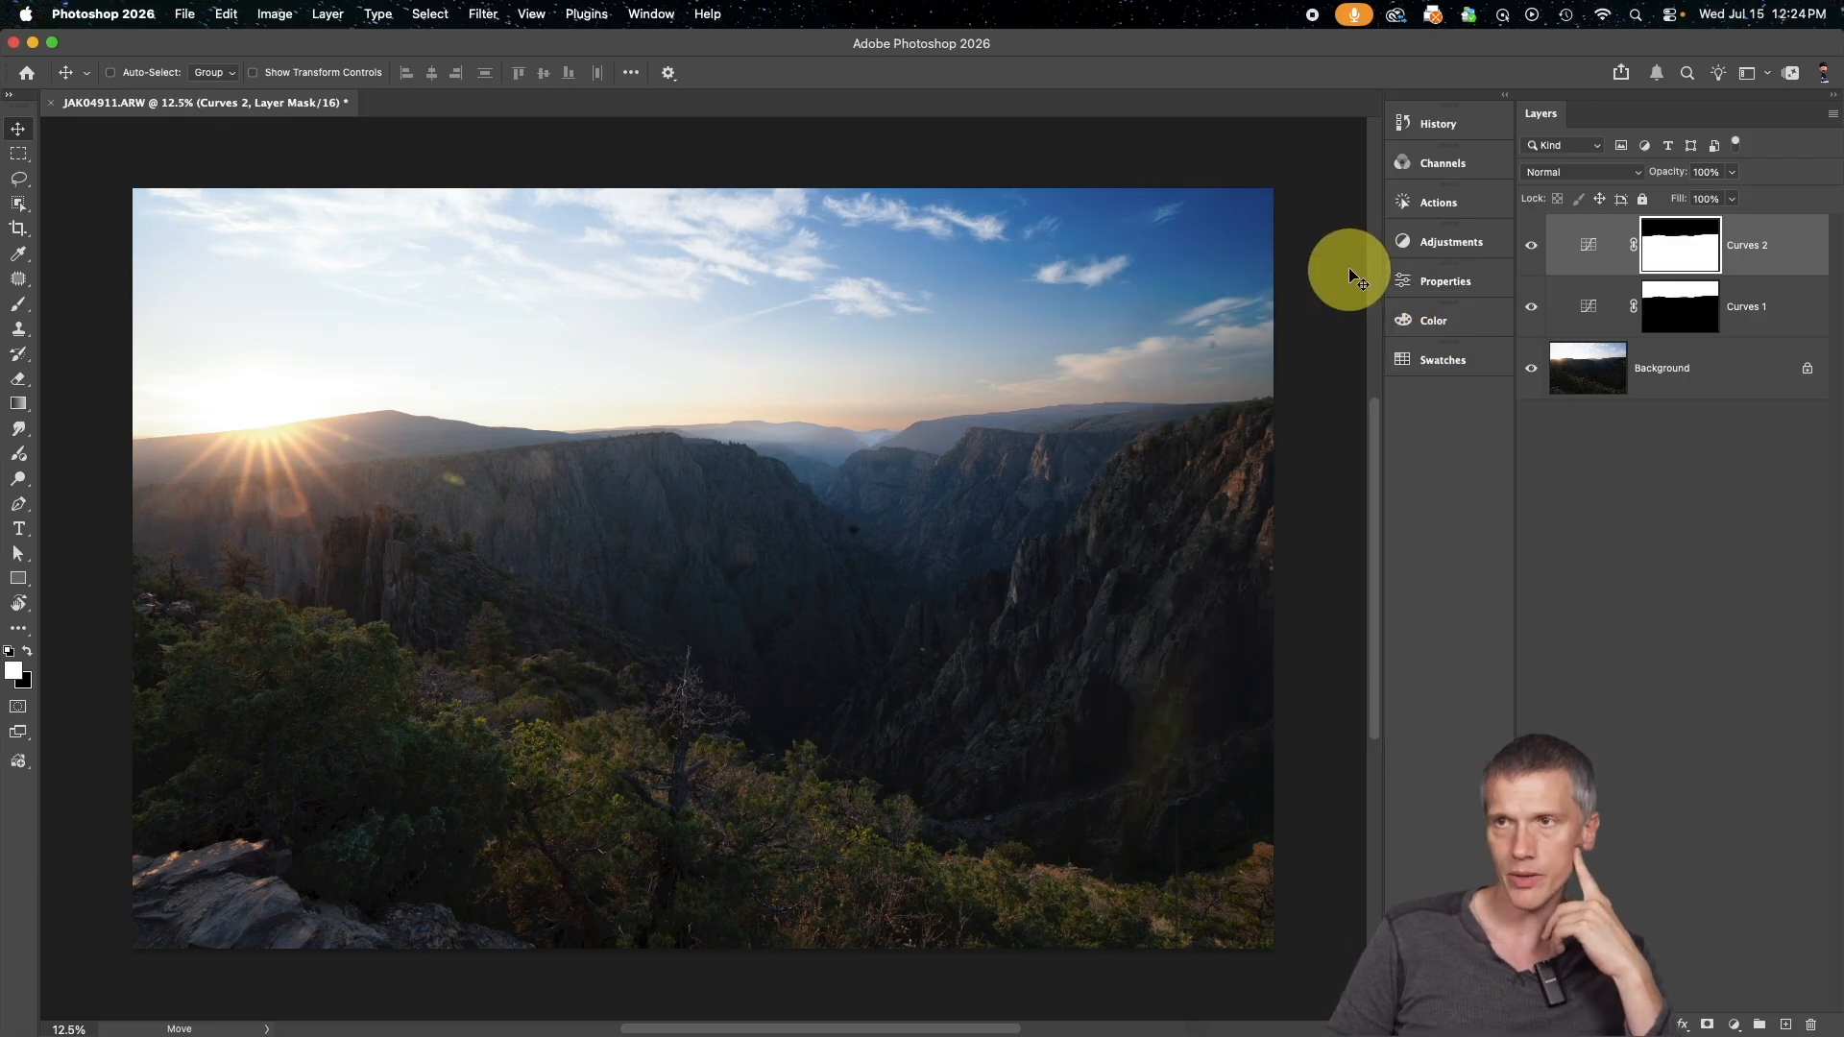
Examine the masked transition between sky and ground along the whole horizon at 66.7% magnification
key("super+plus")
key("super+plus")
key("super+plus")
key("super+plus")
key("super+plus")
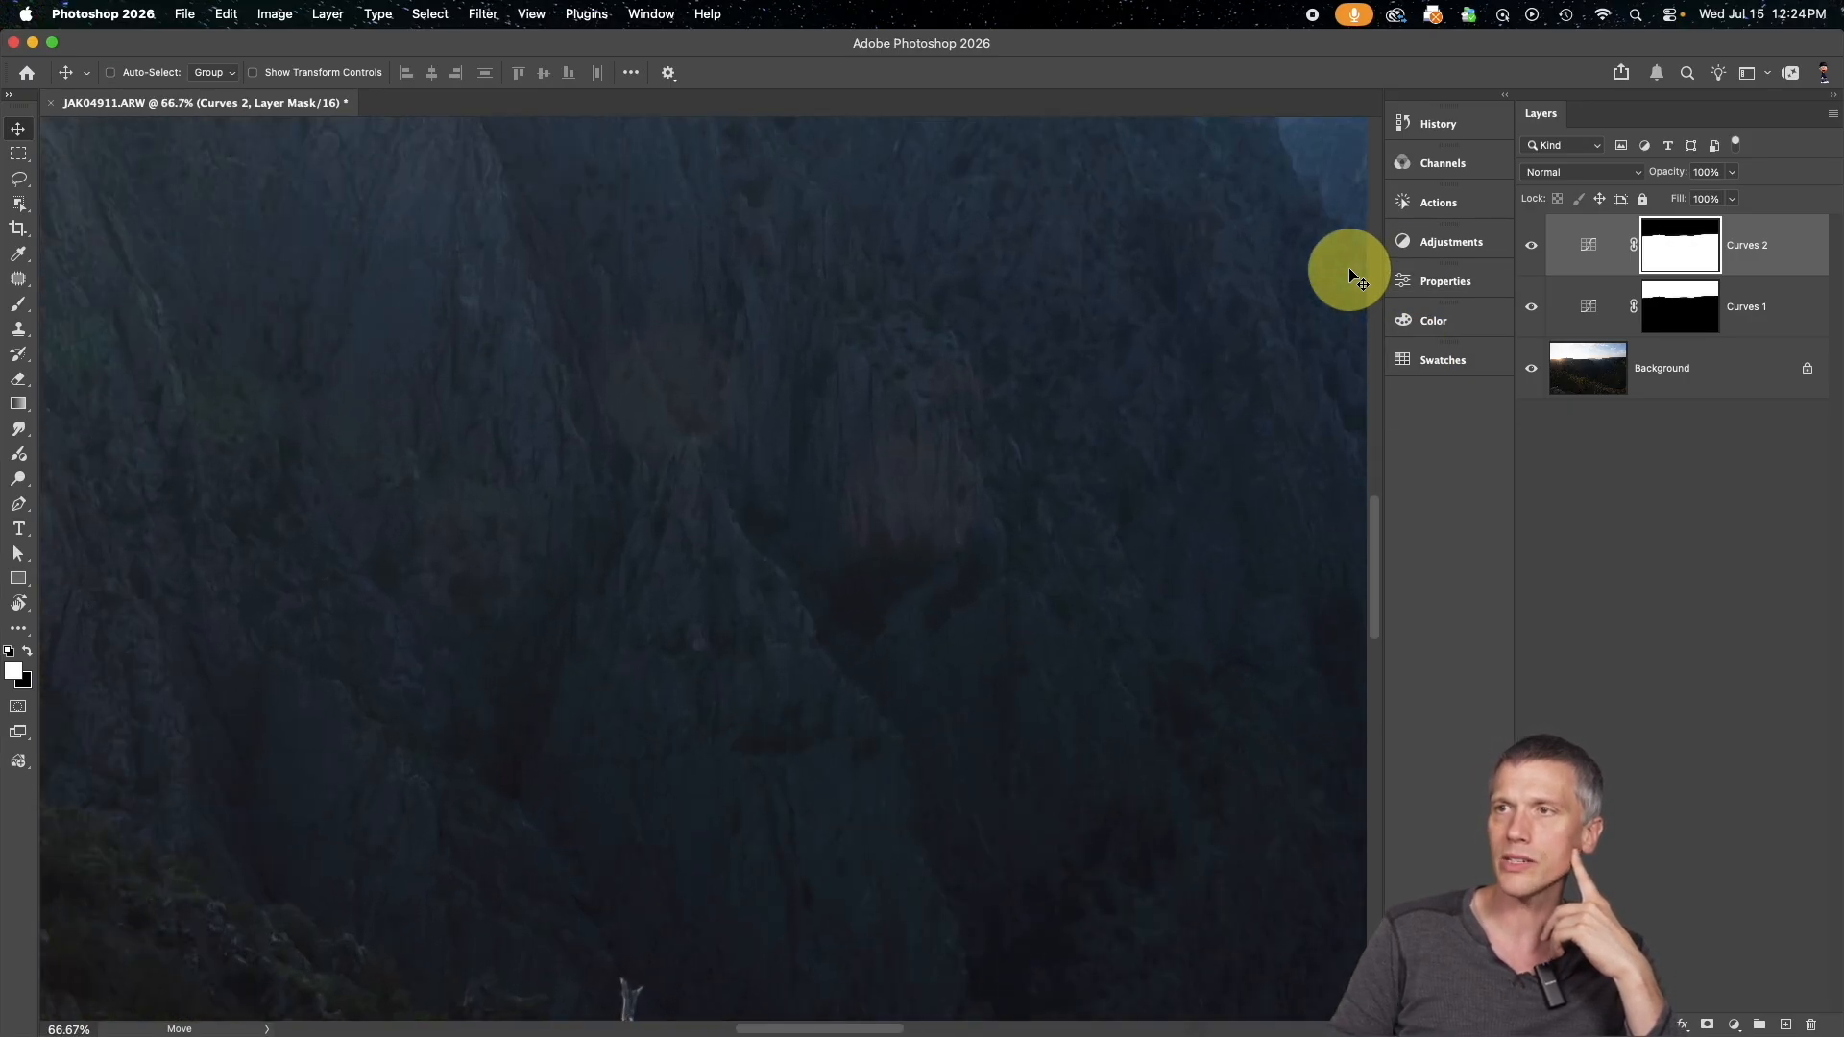
scroll(1350, 270, "up", 8)
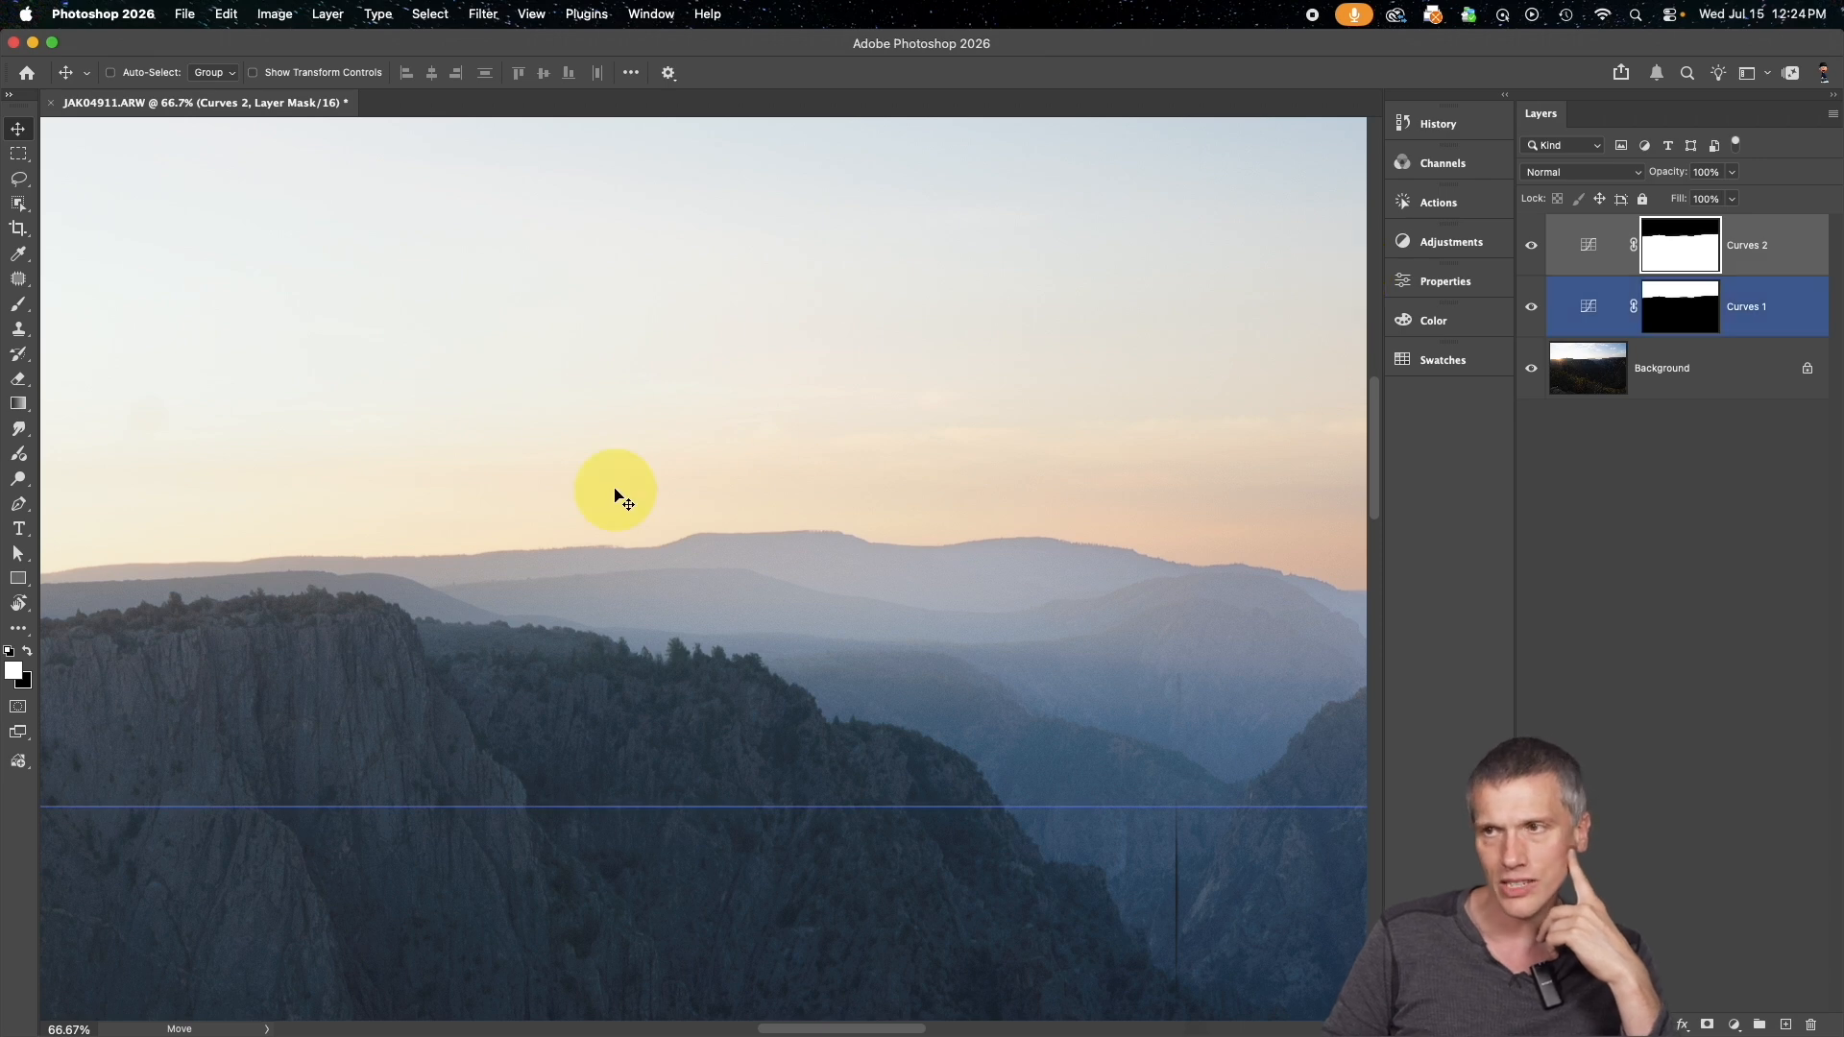
scroll(616, 494, "right", 10)
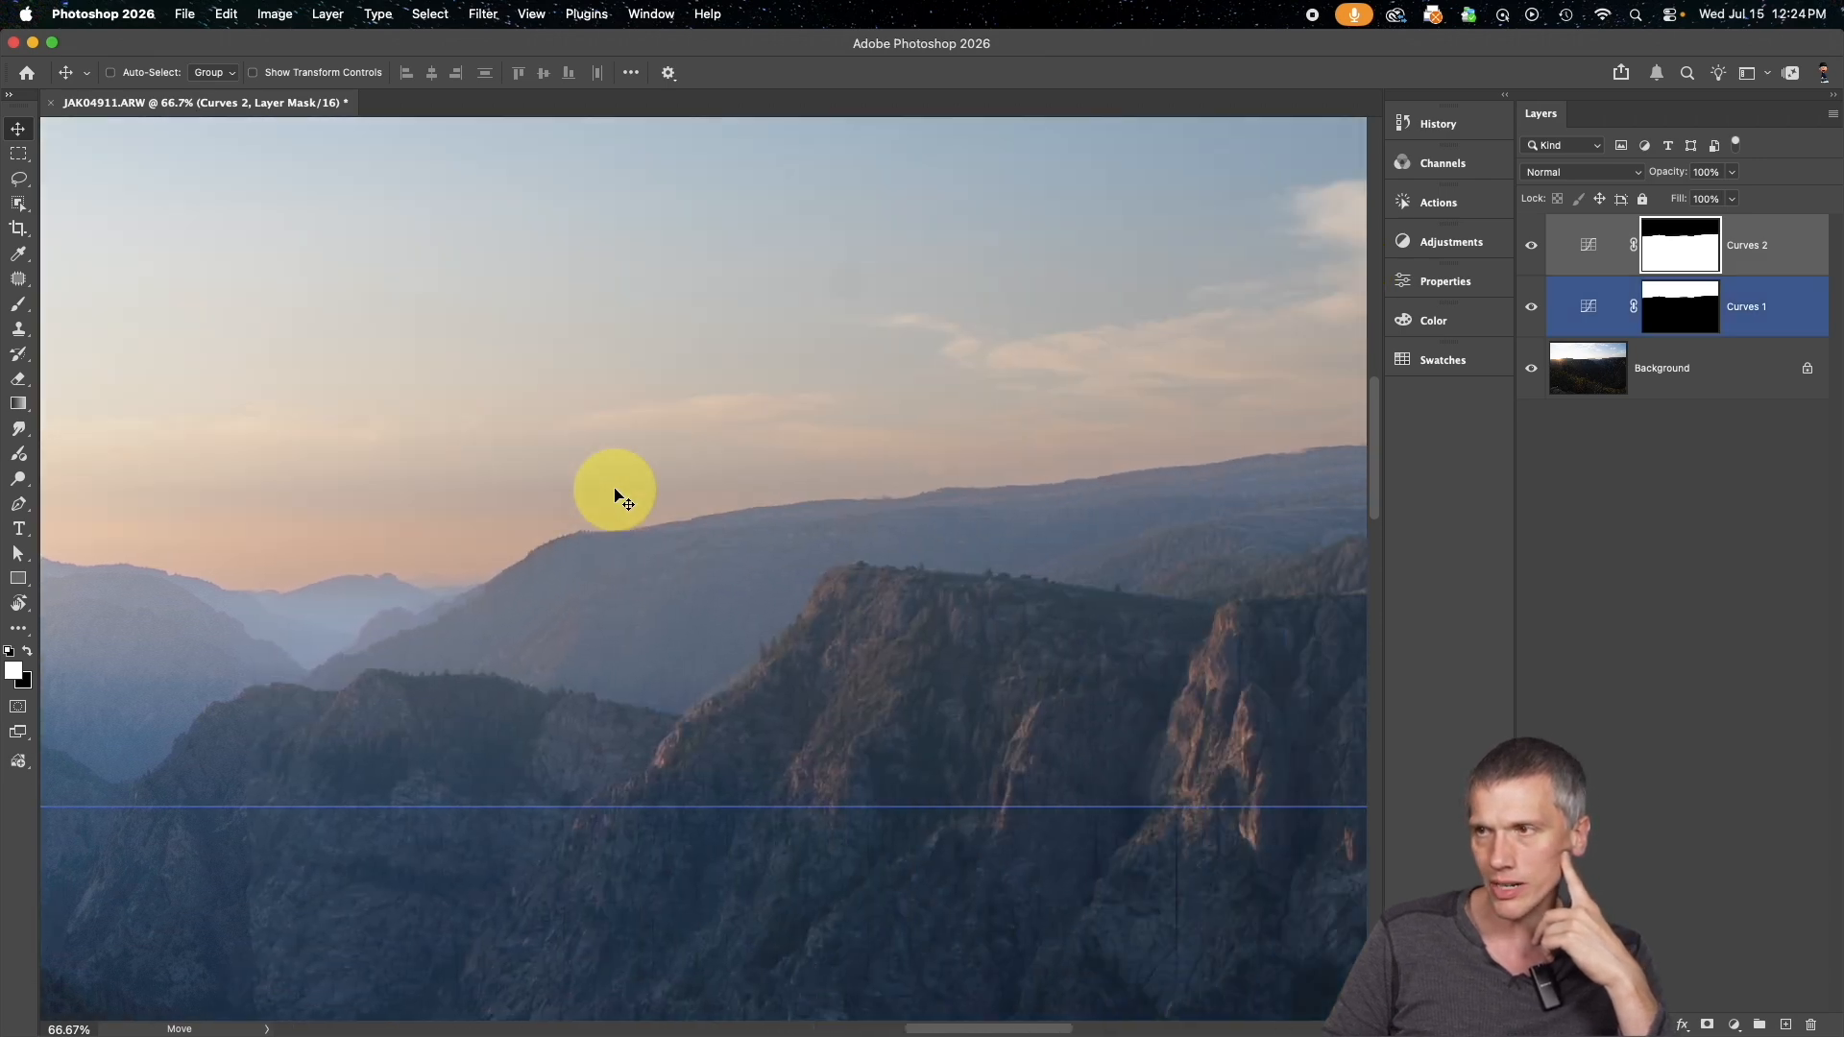
scroll(615, 494, "right", 10)
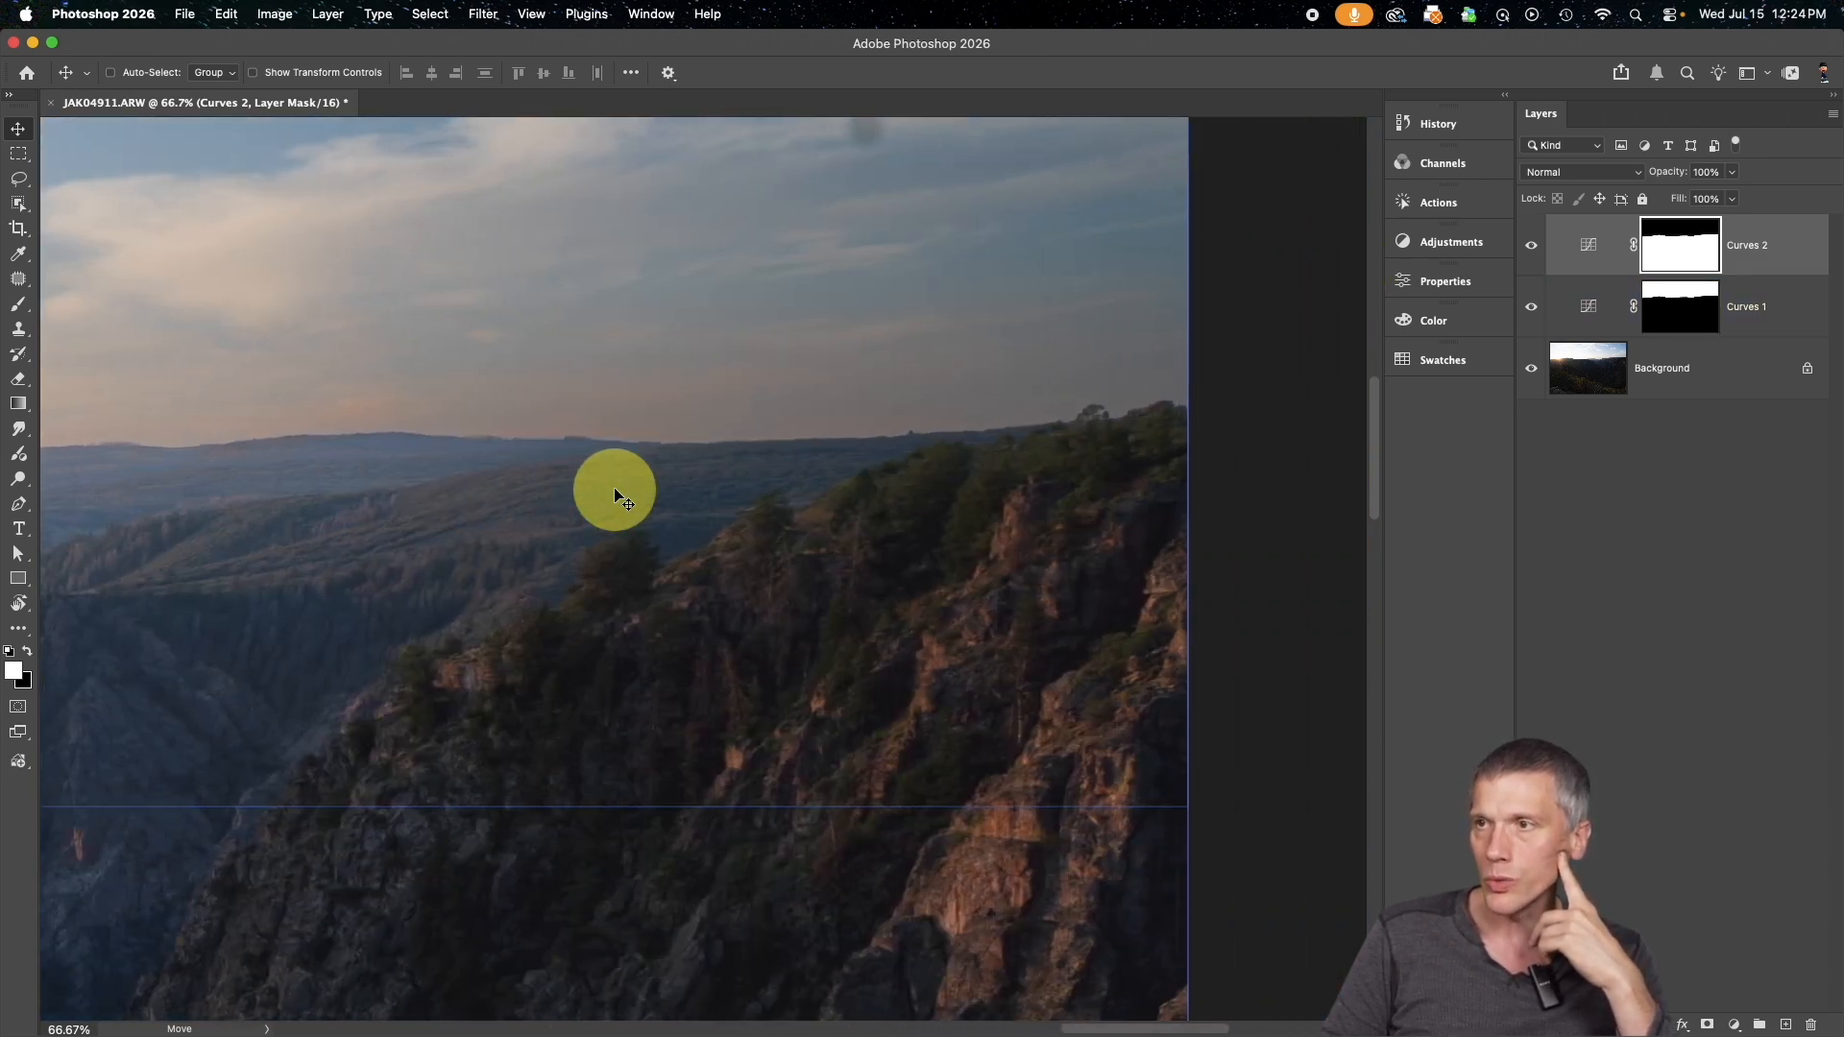
key("alt+bracketleft")
scroll(783, 423, "left", 3)
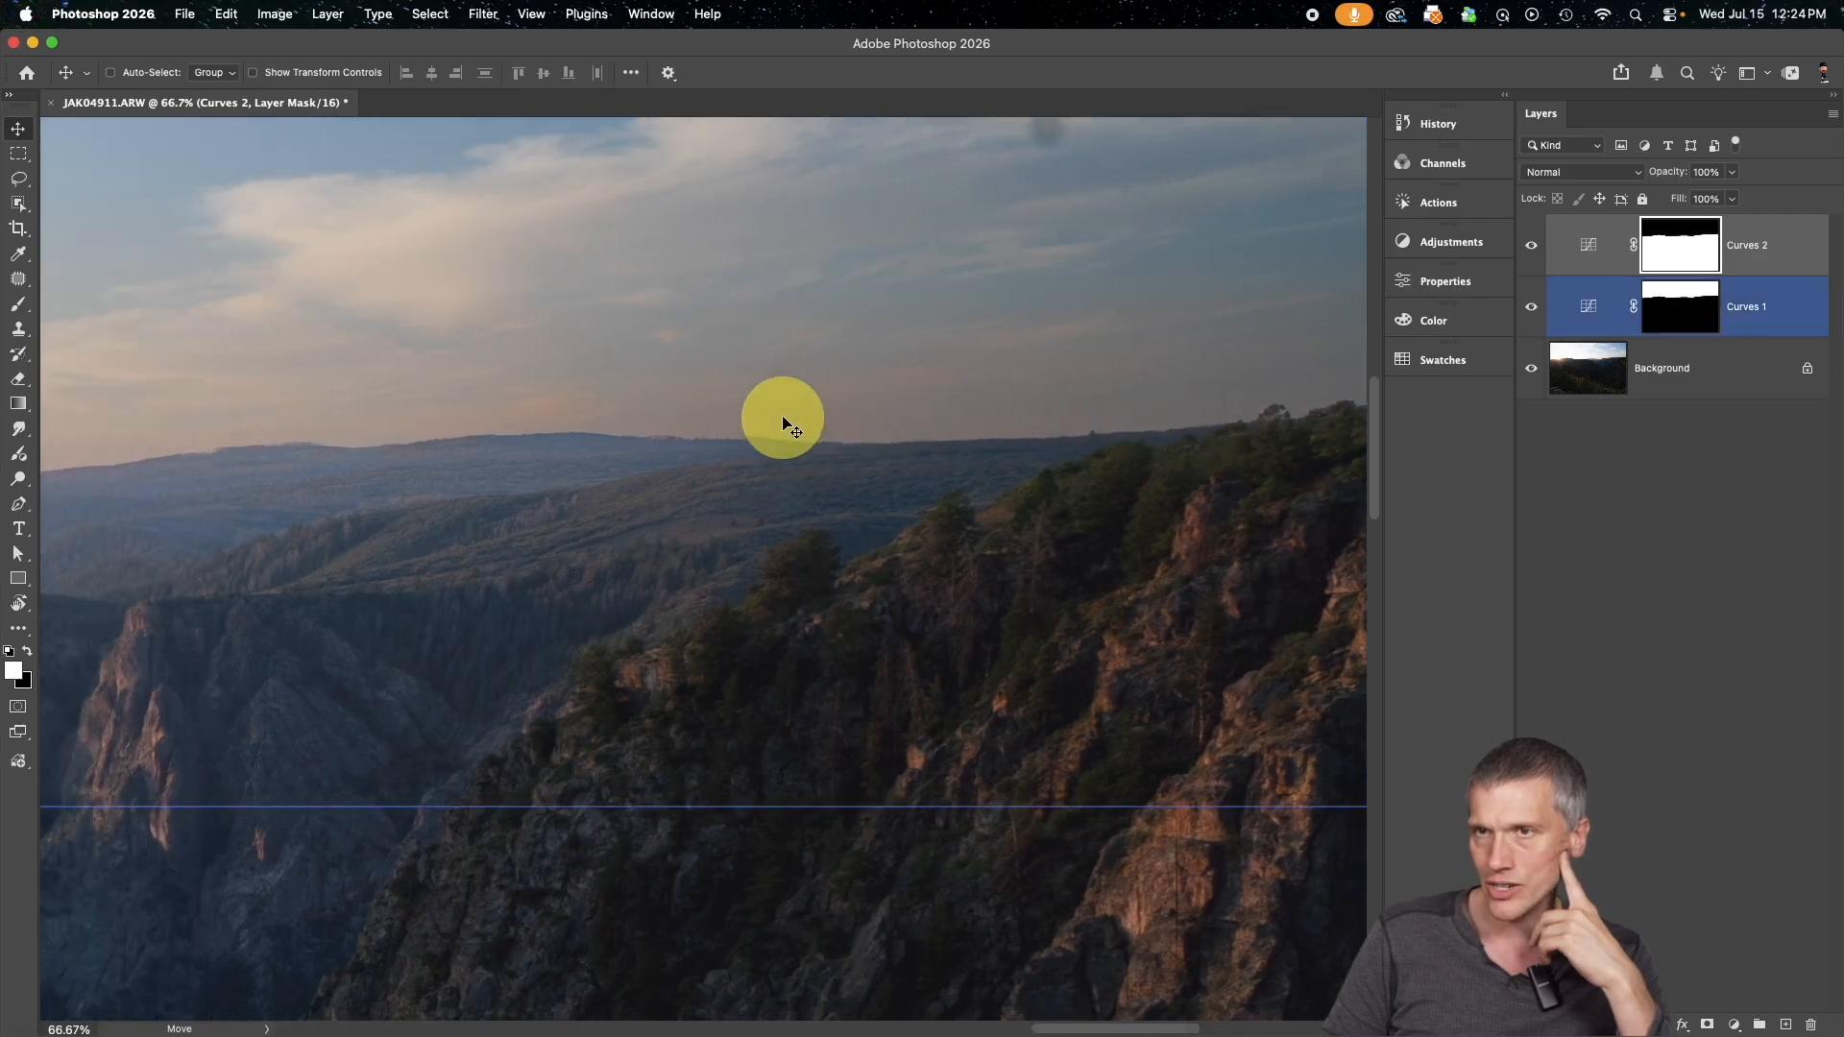
scroll(783, 423, "left", 10)
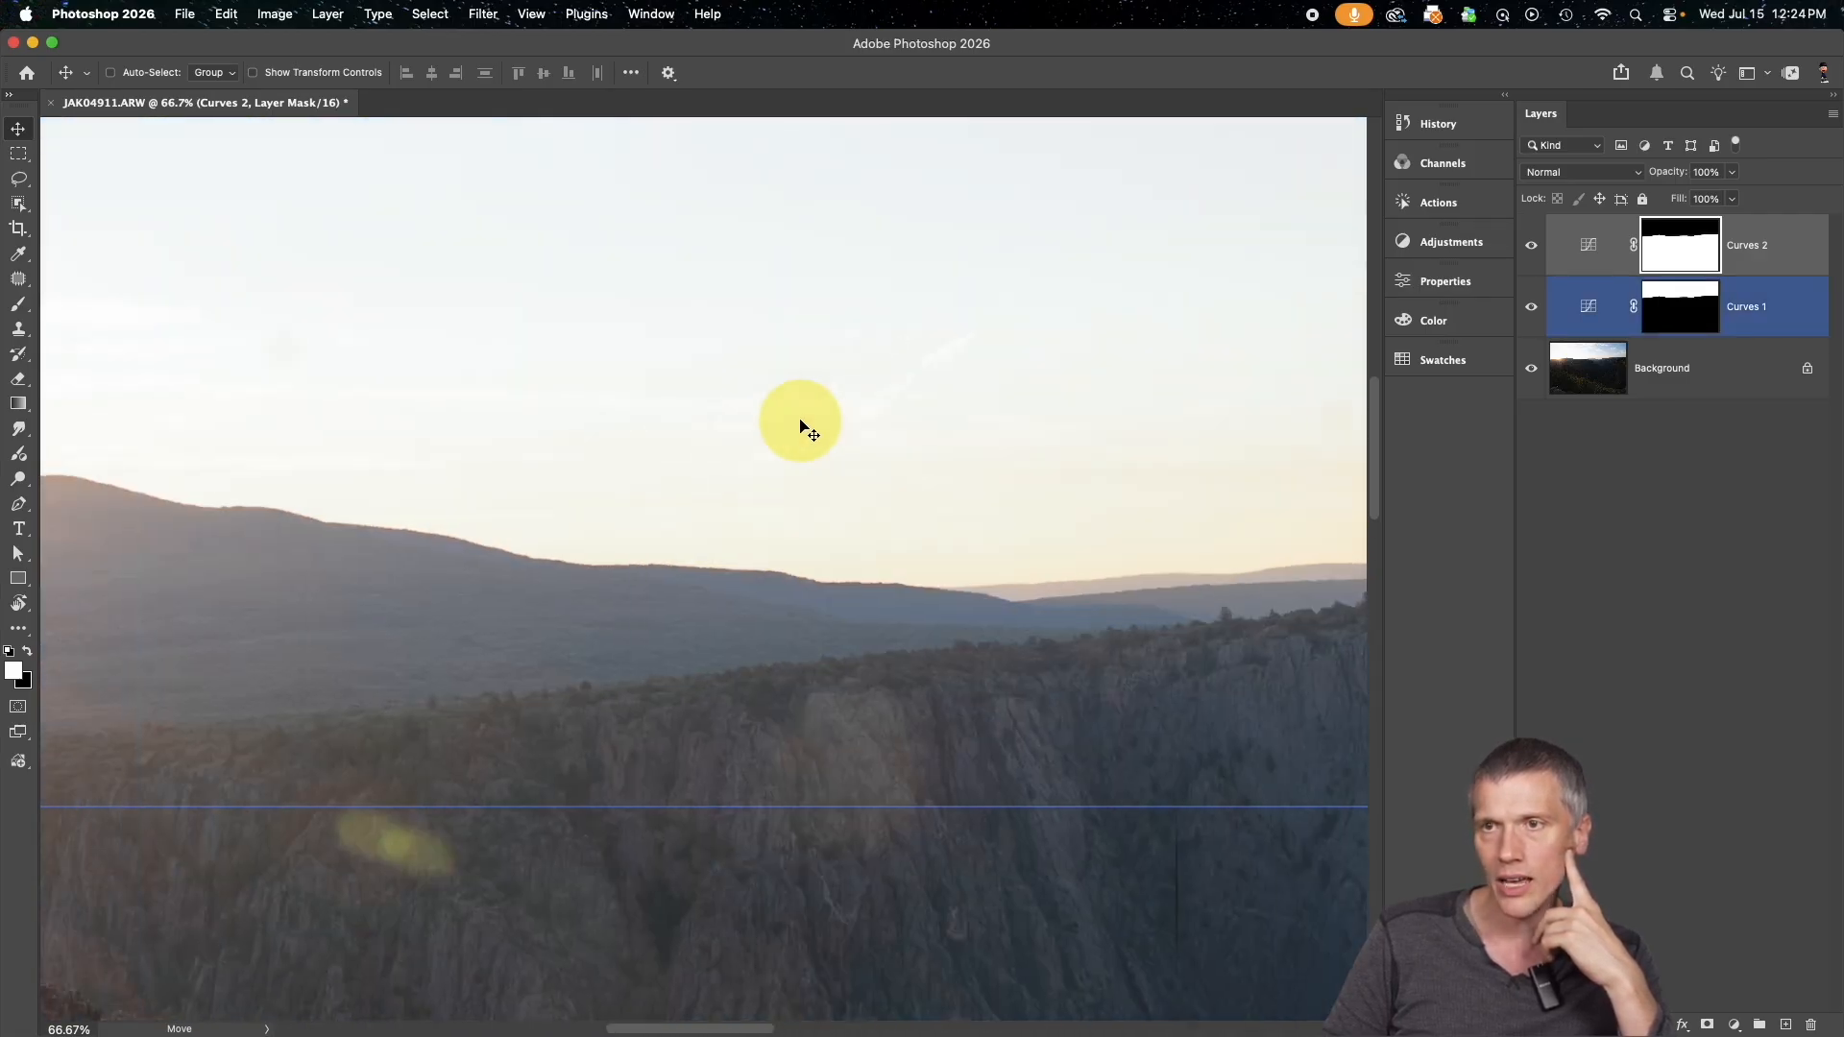
scroll(805, 425, "left", 8)
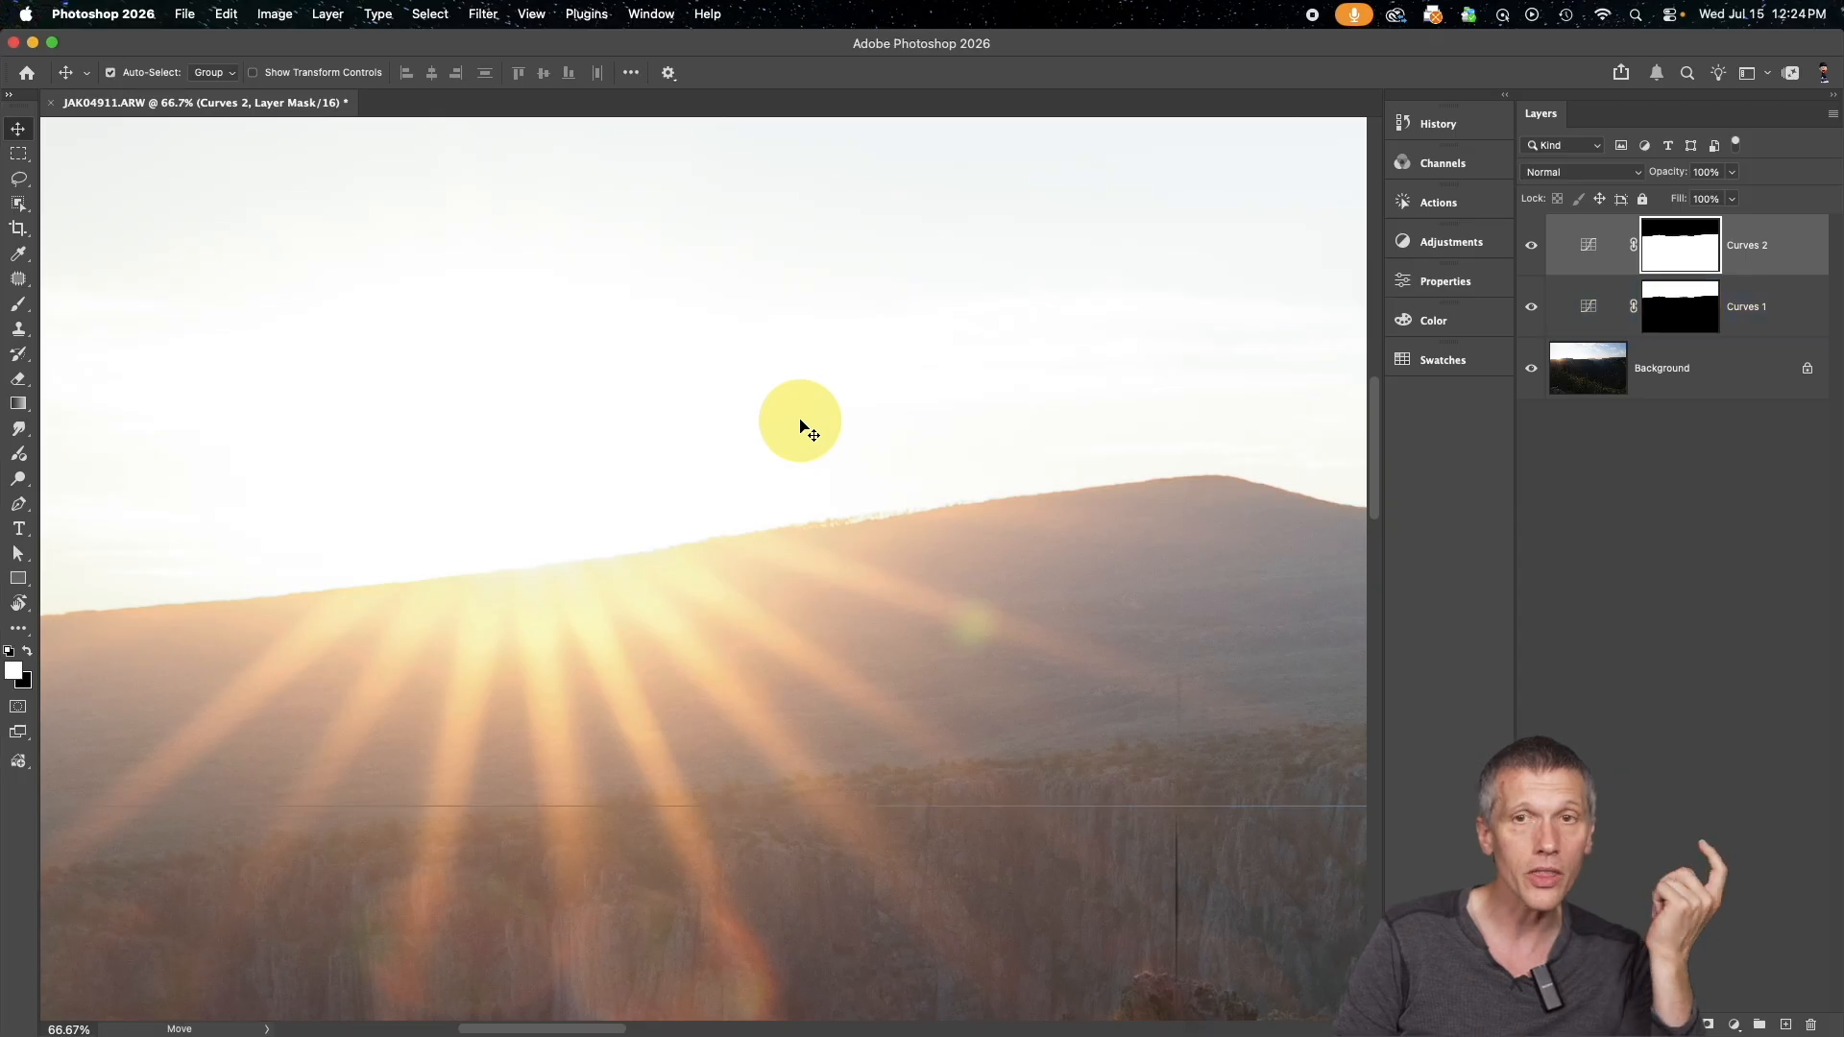
key("super+0")
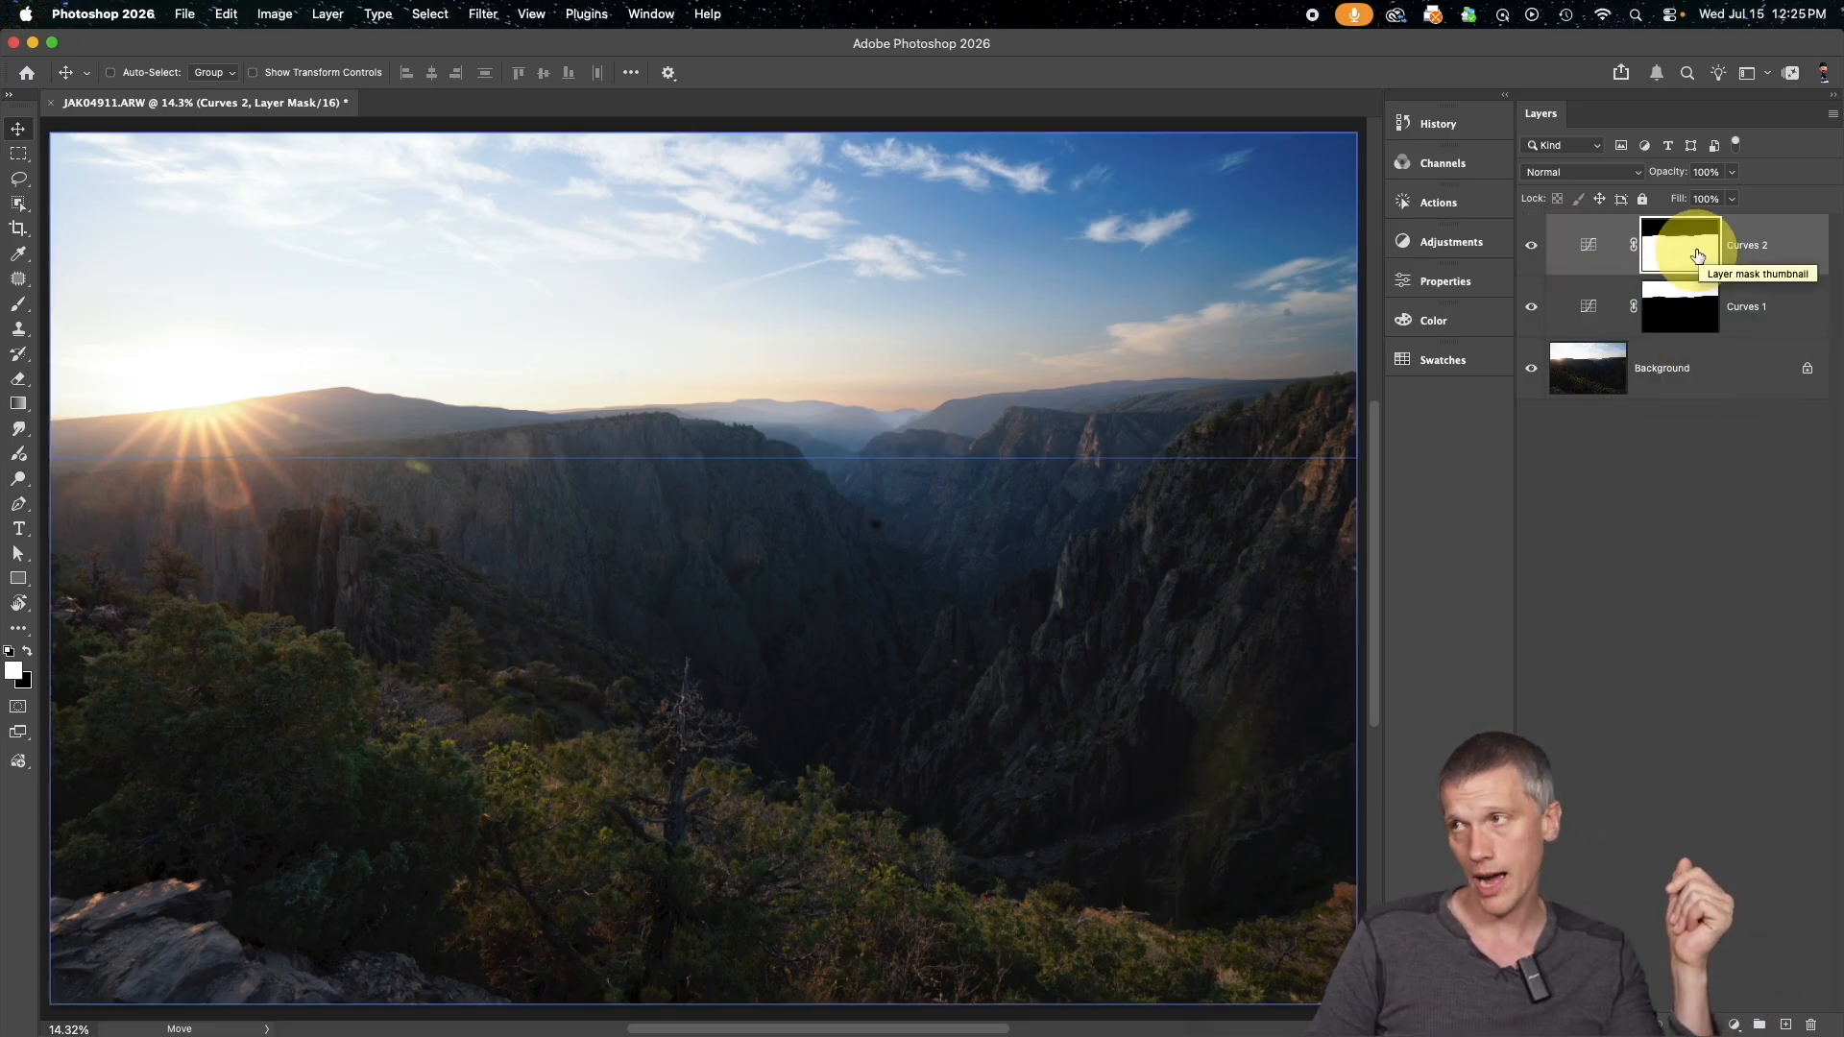
Put Curves 2 in a group, move its mask onto the group, and rename the group "ground"
left_click(1589, 246)
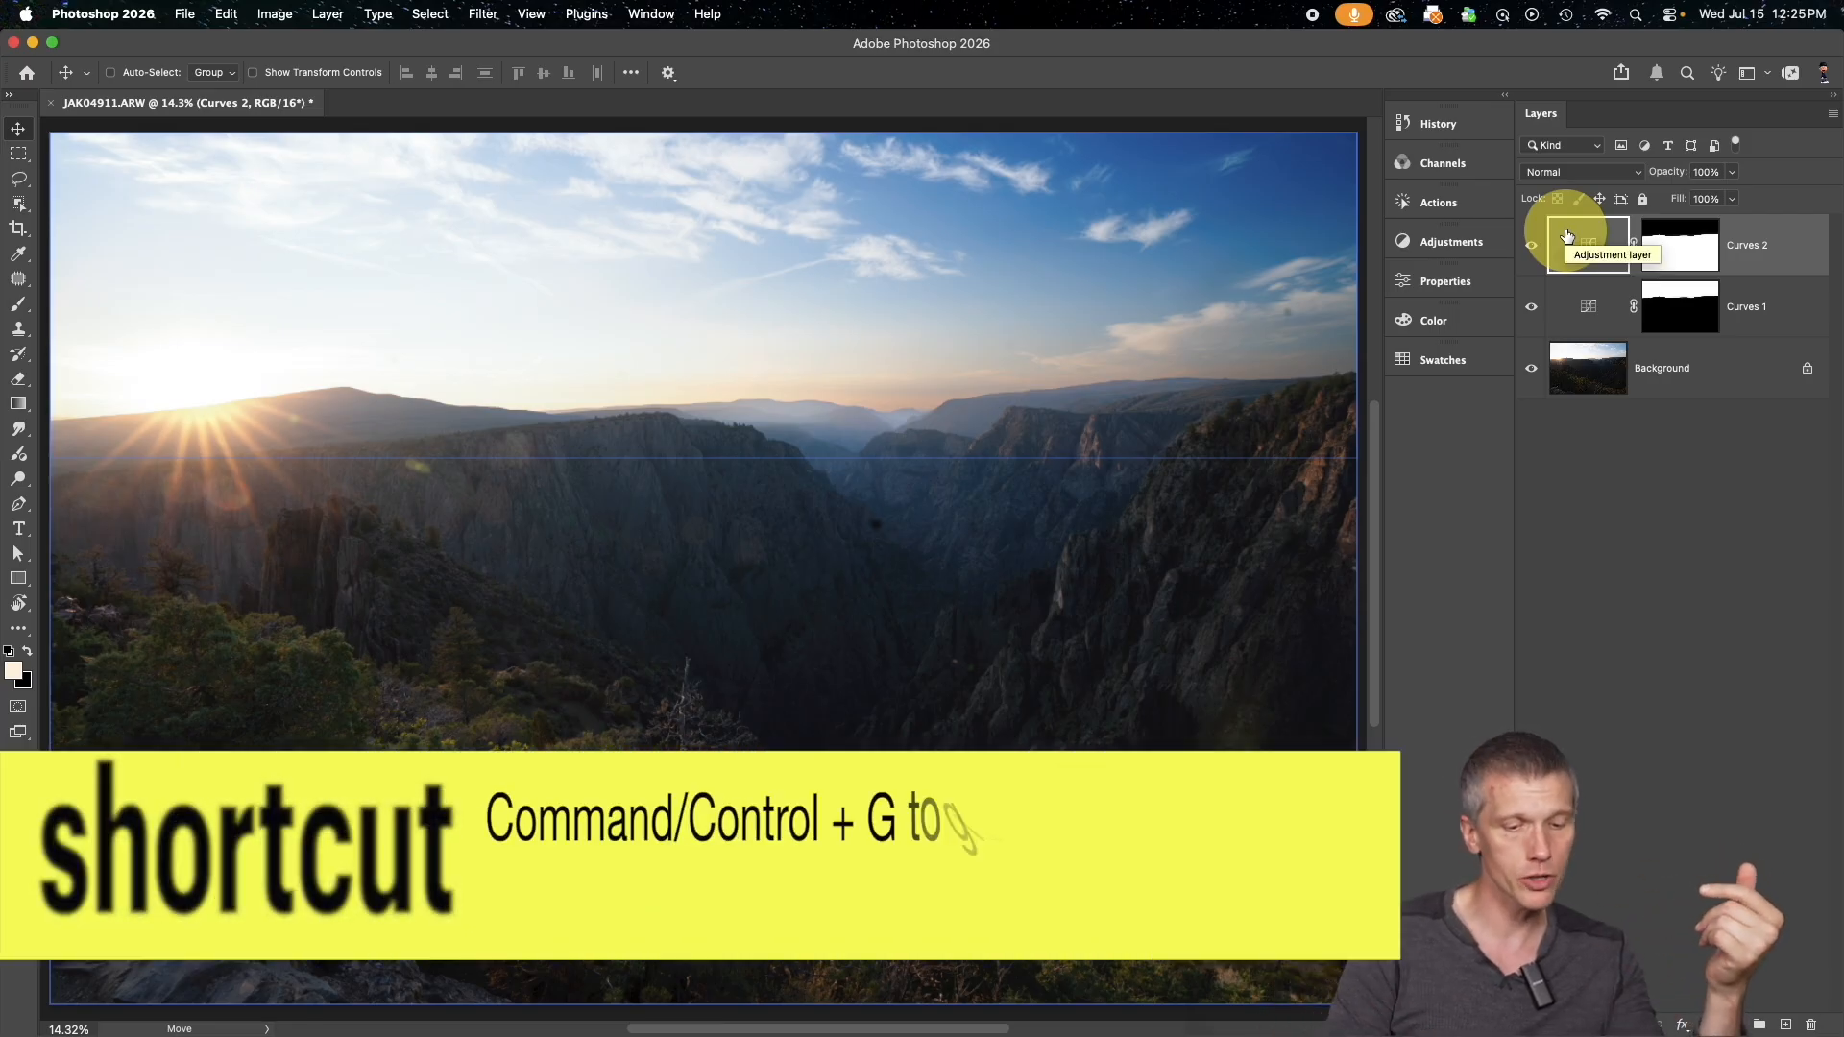
key("ctrl+g")
left_click(1692, 257)
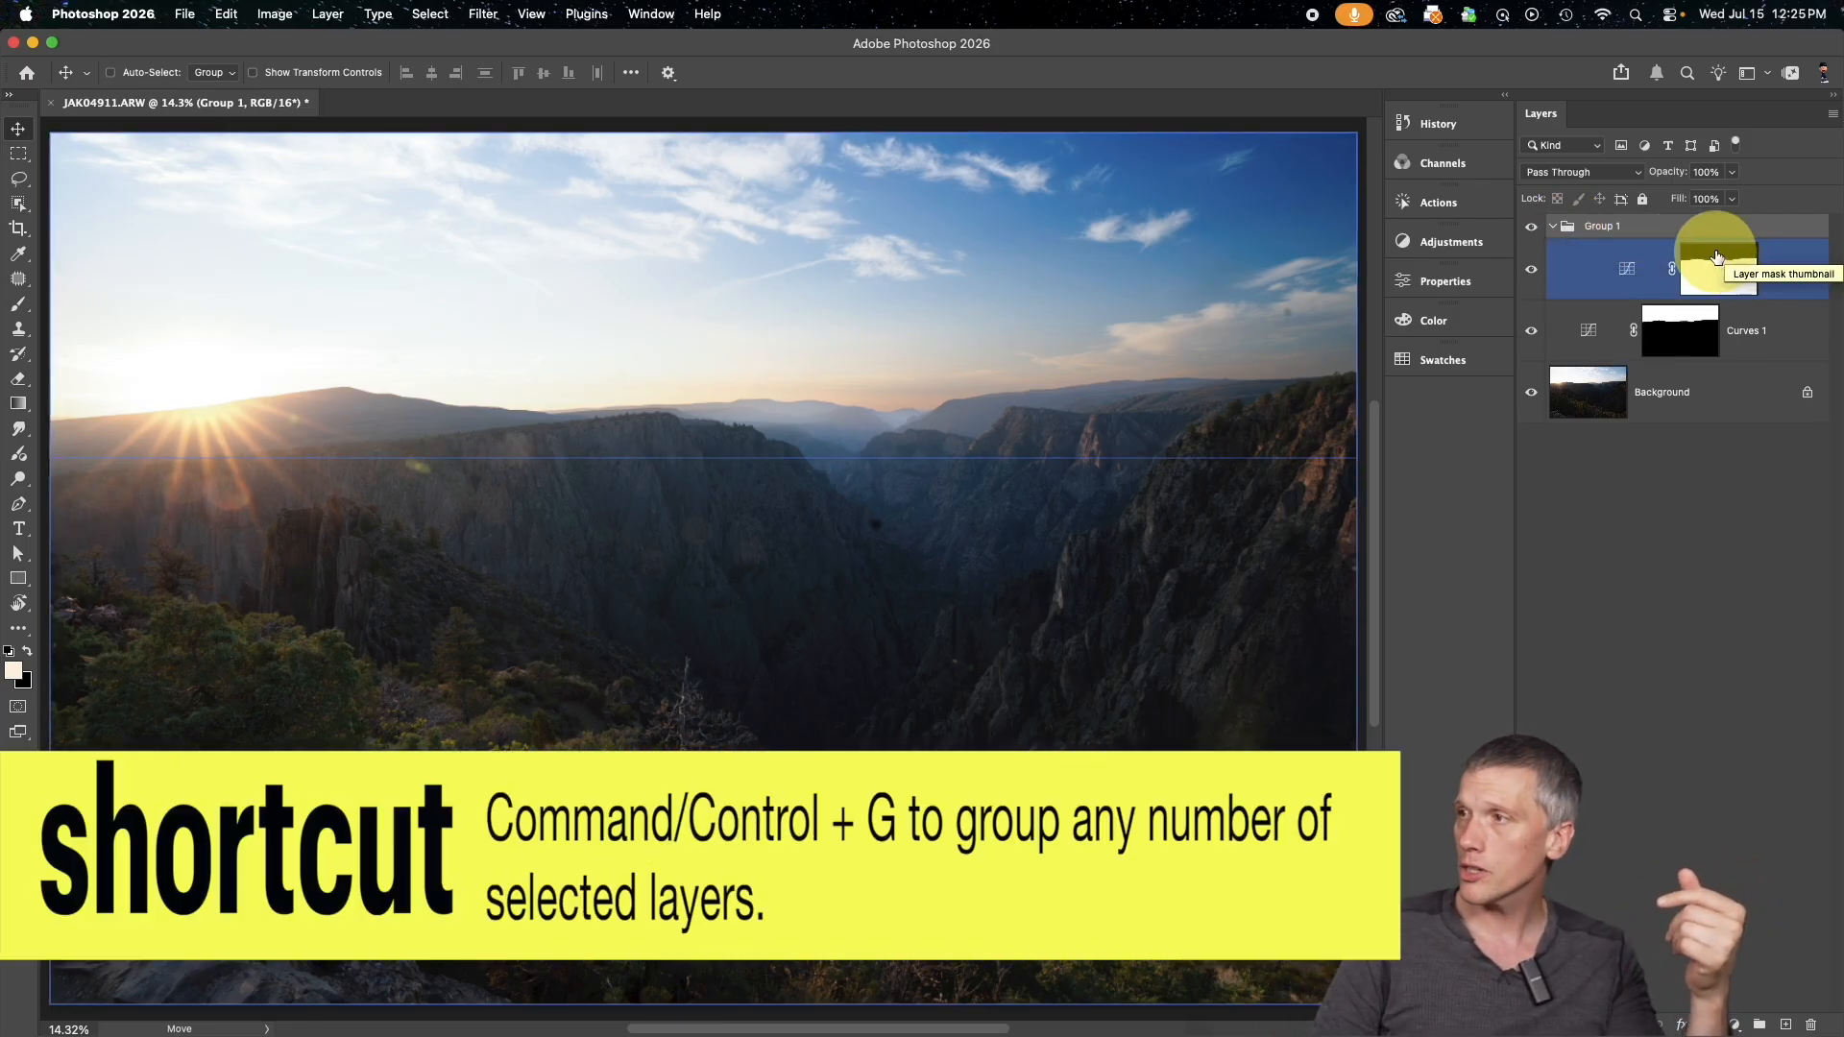
mouse_move(1699, 260)
left_mouse_down()
mouse_move(1699, 230)
mouse_move(1699, 246)
left_mouse_up()
double_click(1697, 244)
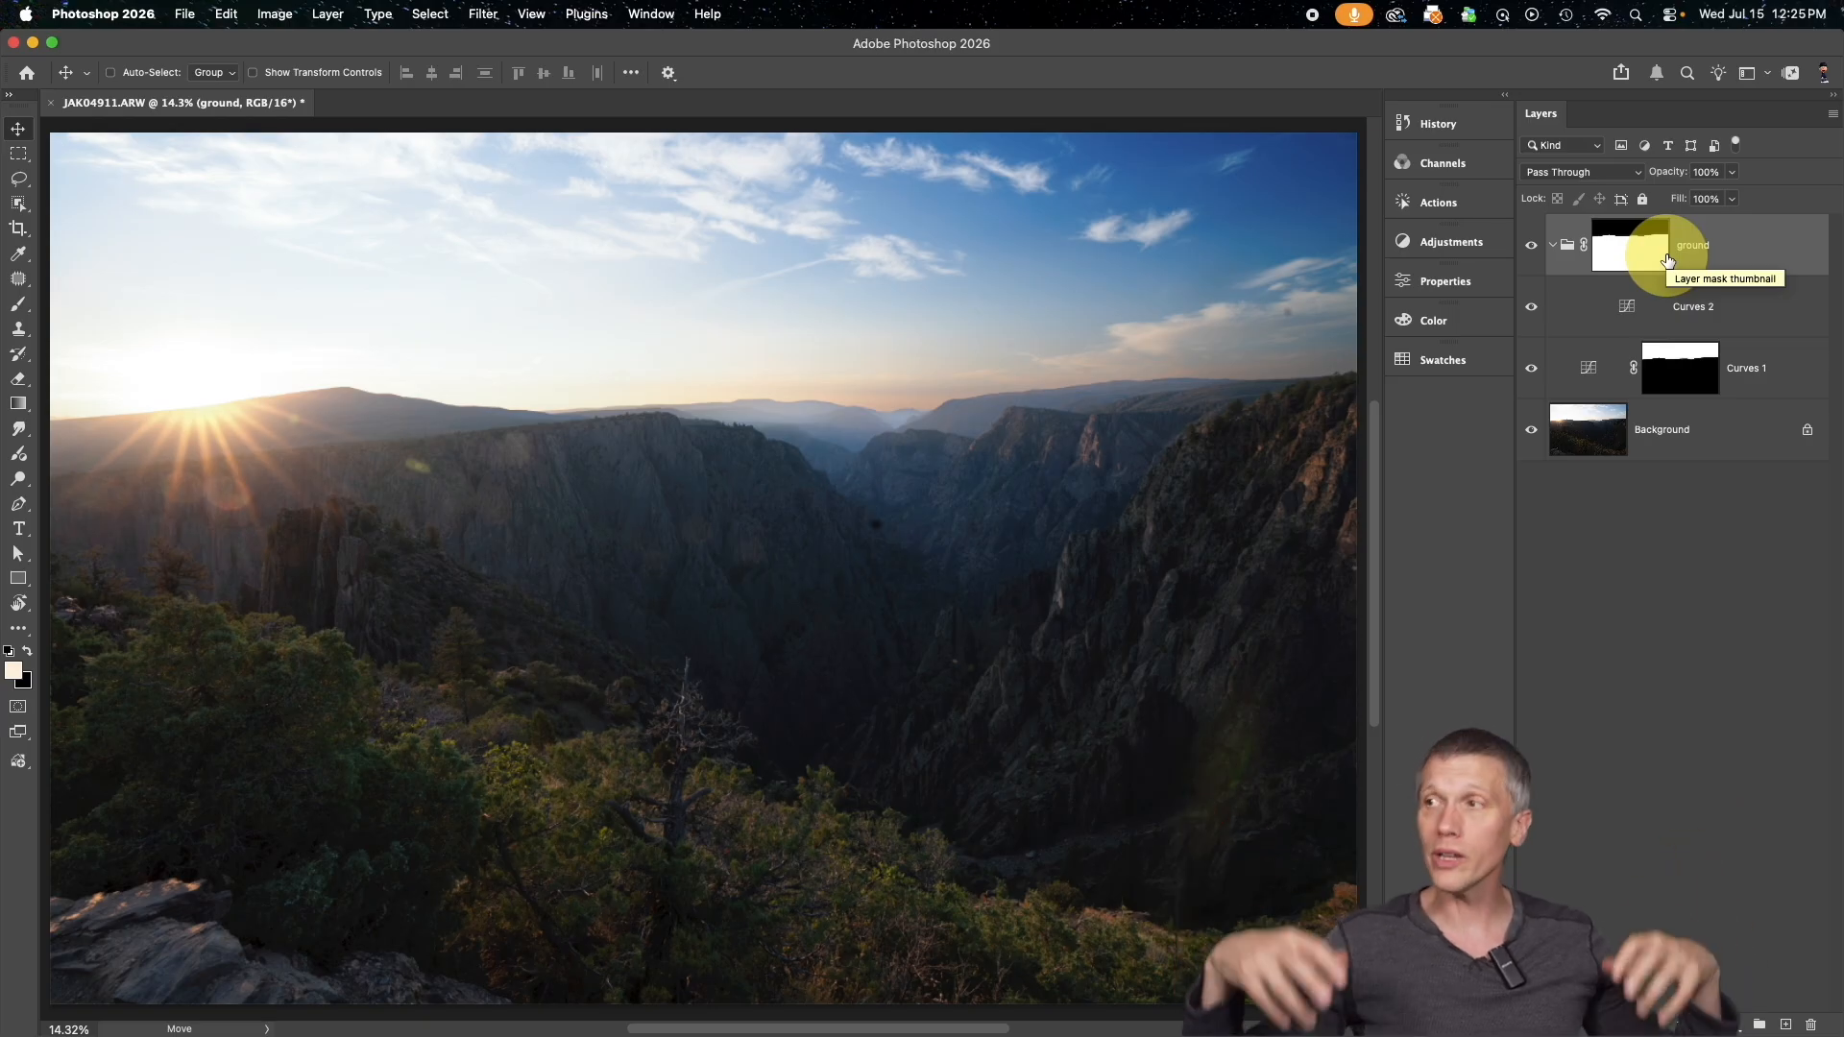
Add a Black & White adjustment layer above Curves 2 inside the ground group
left_click(1619, 298)
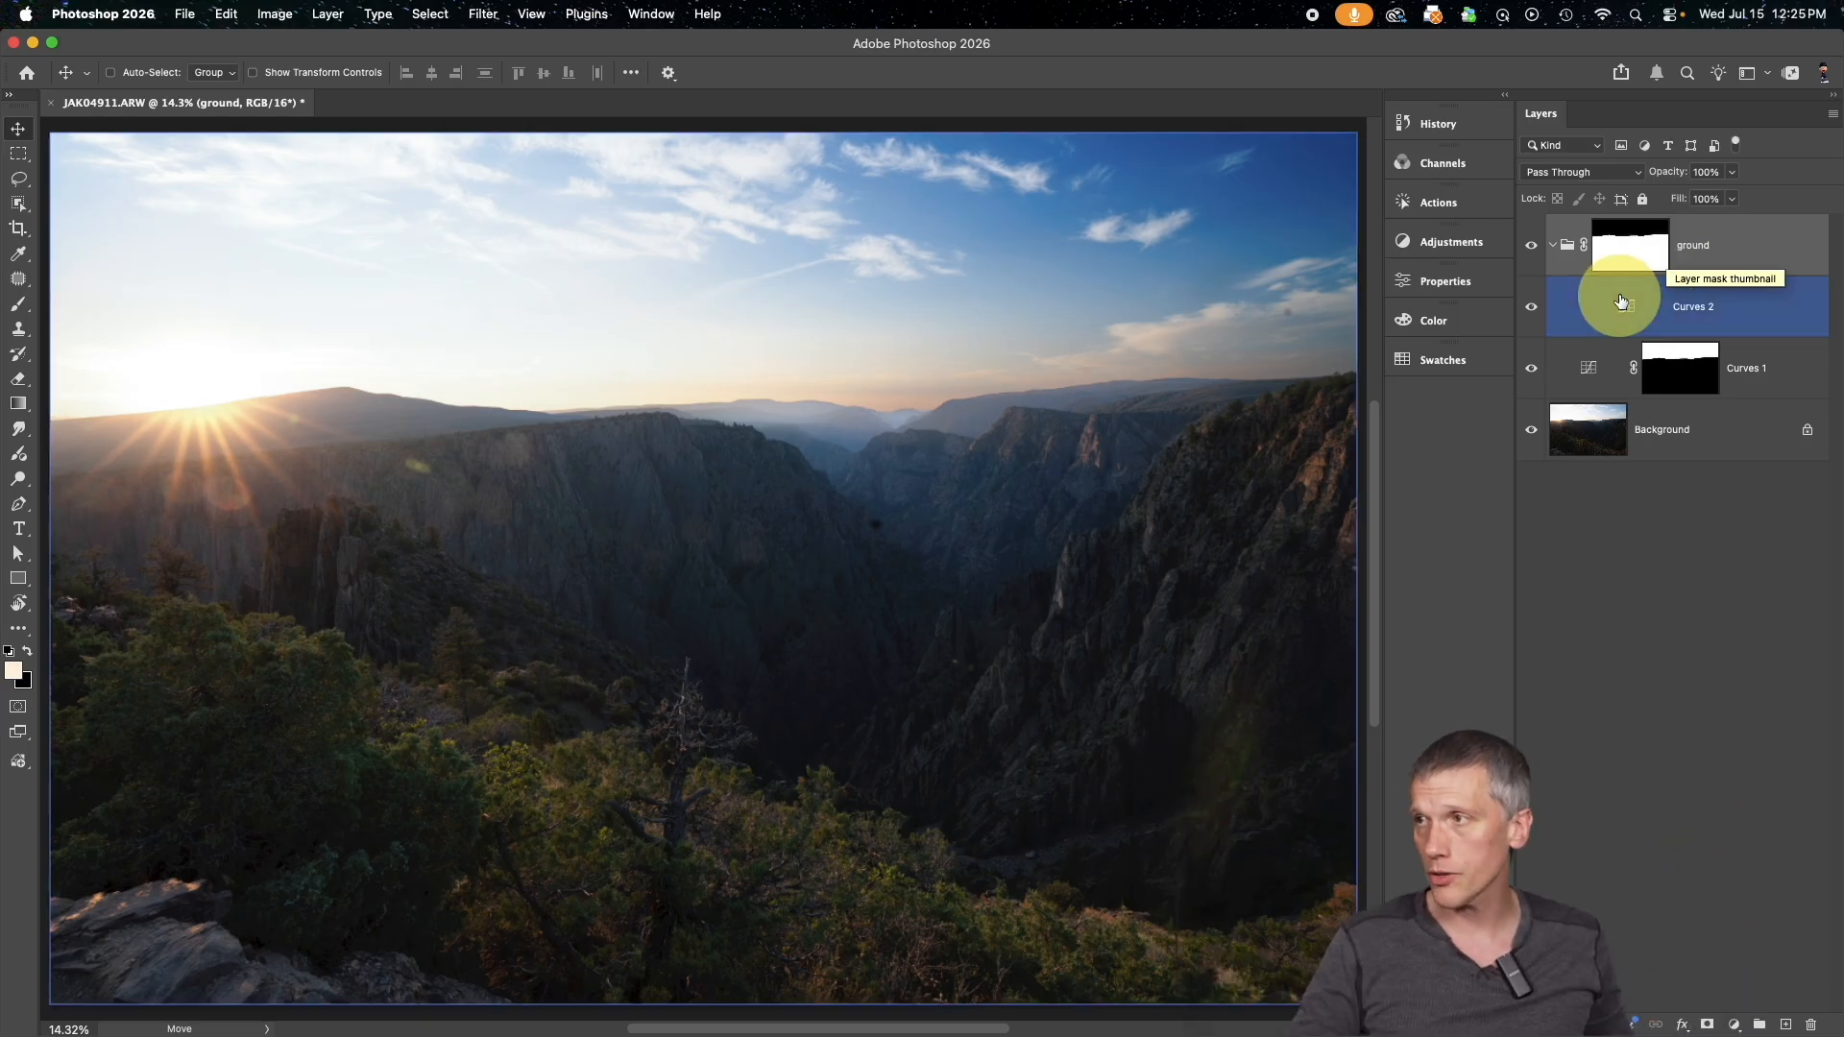
left_click(1452, 242)
left_click(1283, 616)
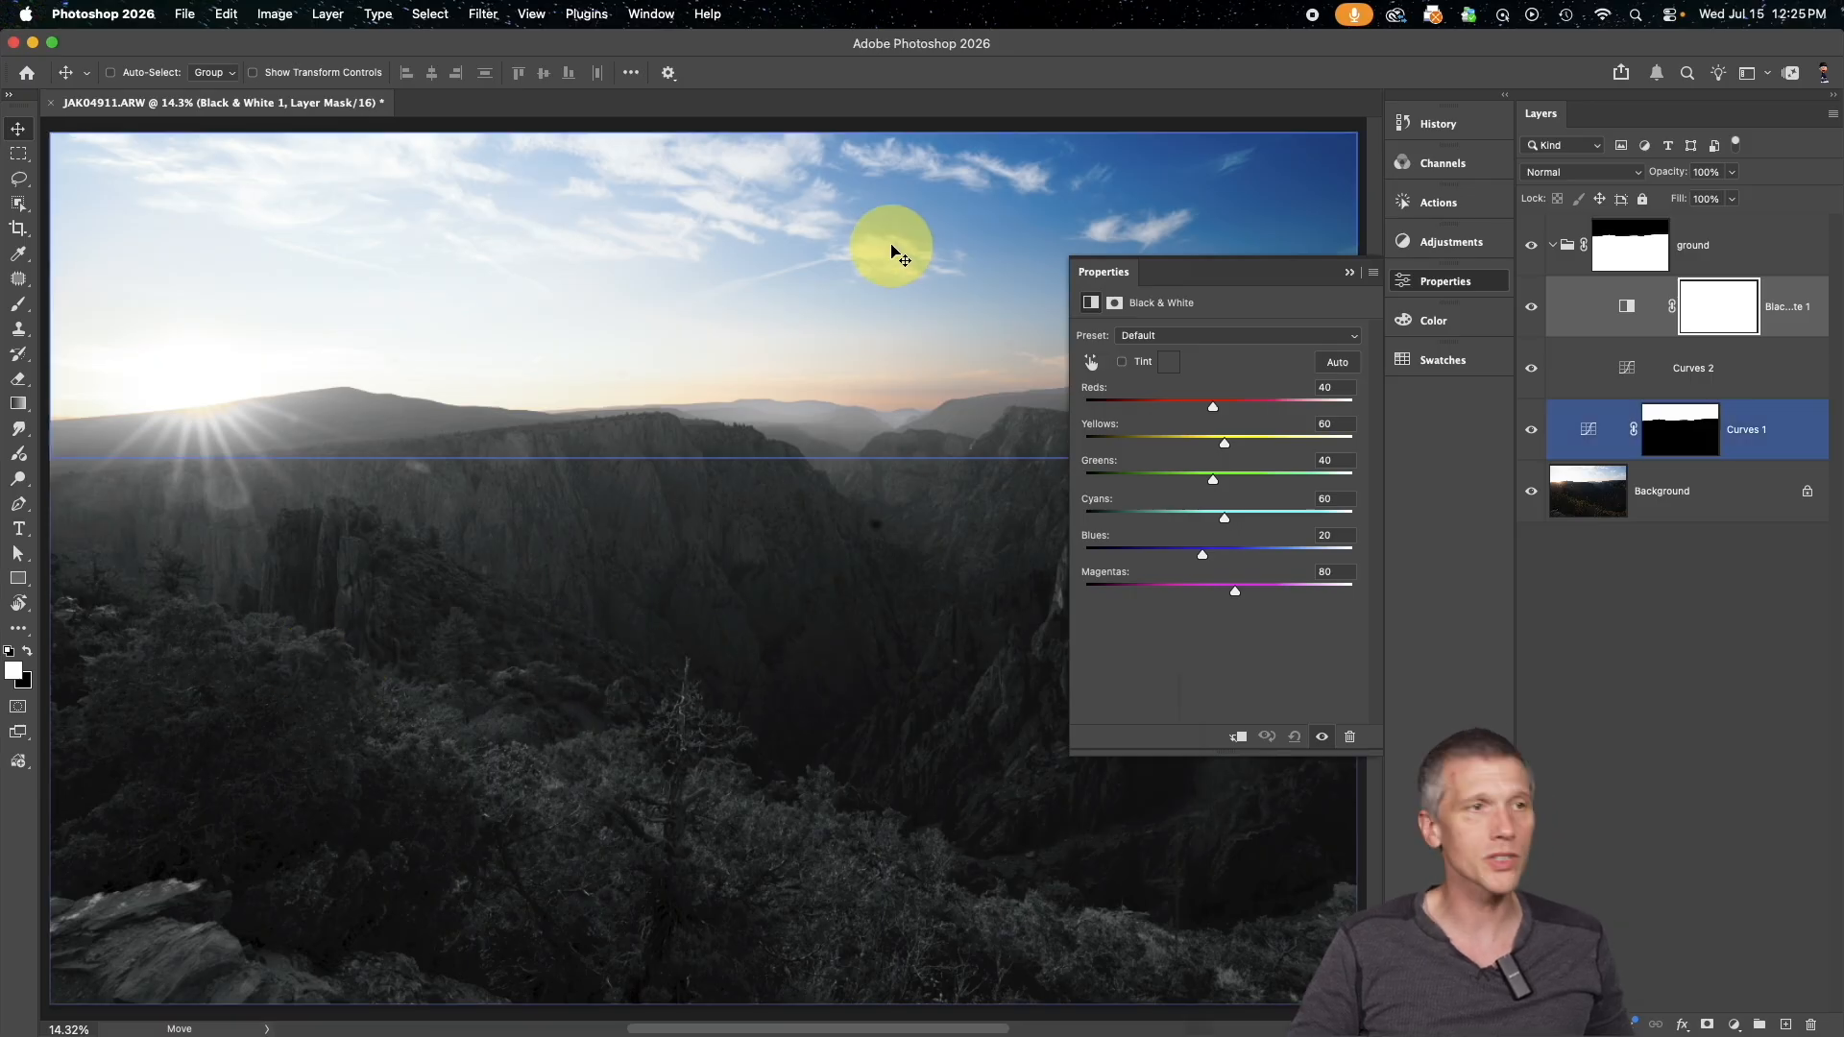
left_click(1350, 276)
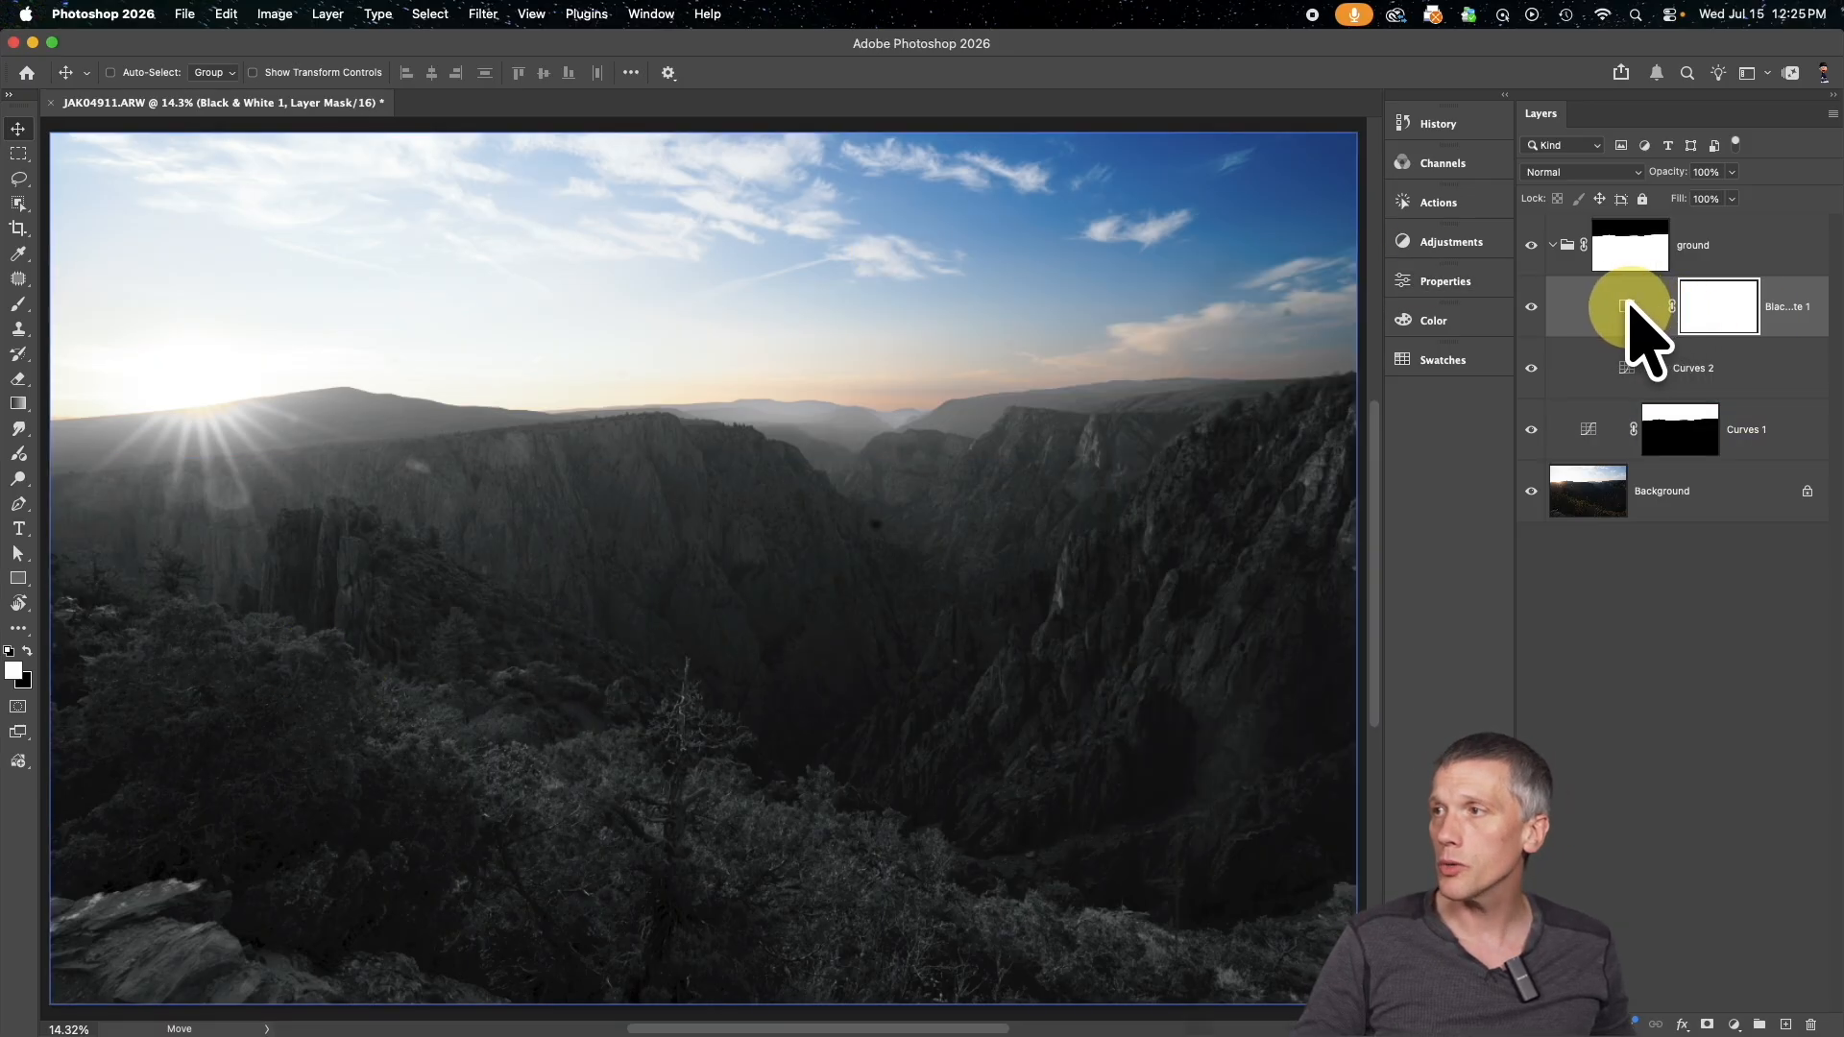
Delete the Black & White adjustment layer from the ground group
left_click_drag(1770, 308, 1658, 256)
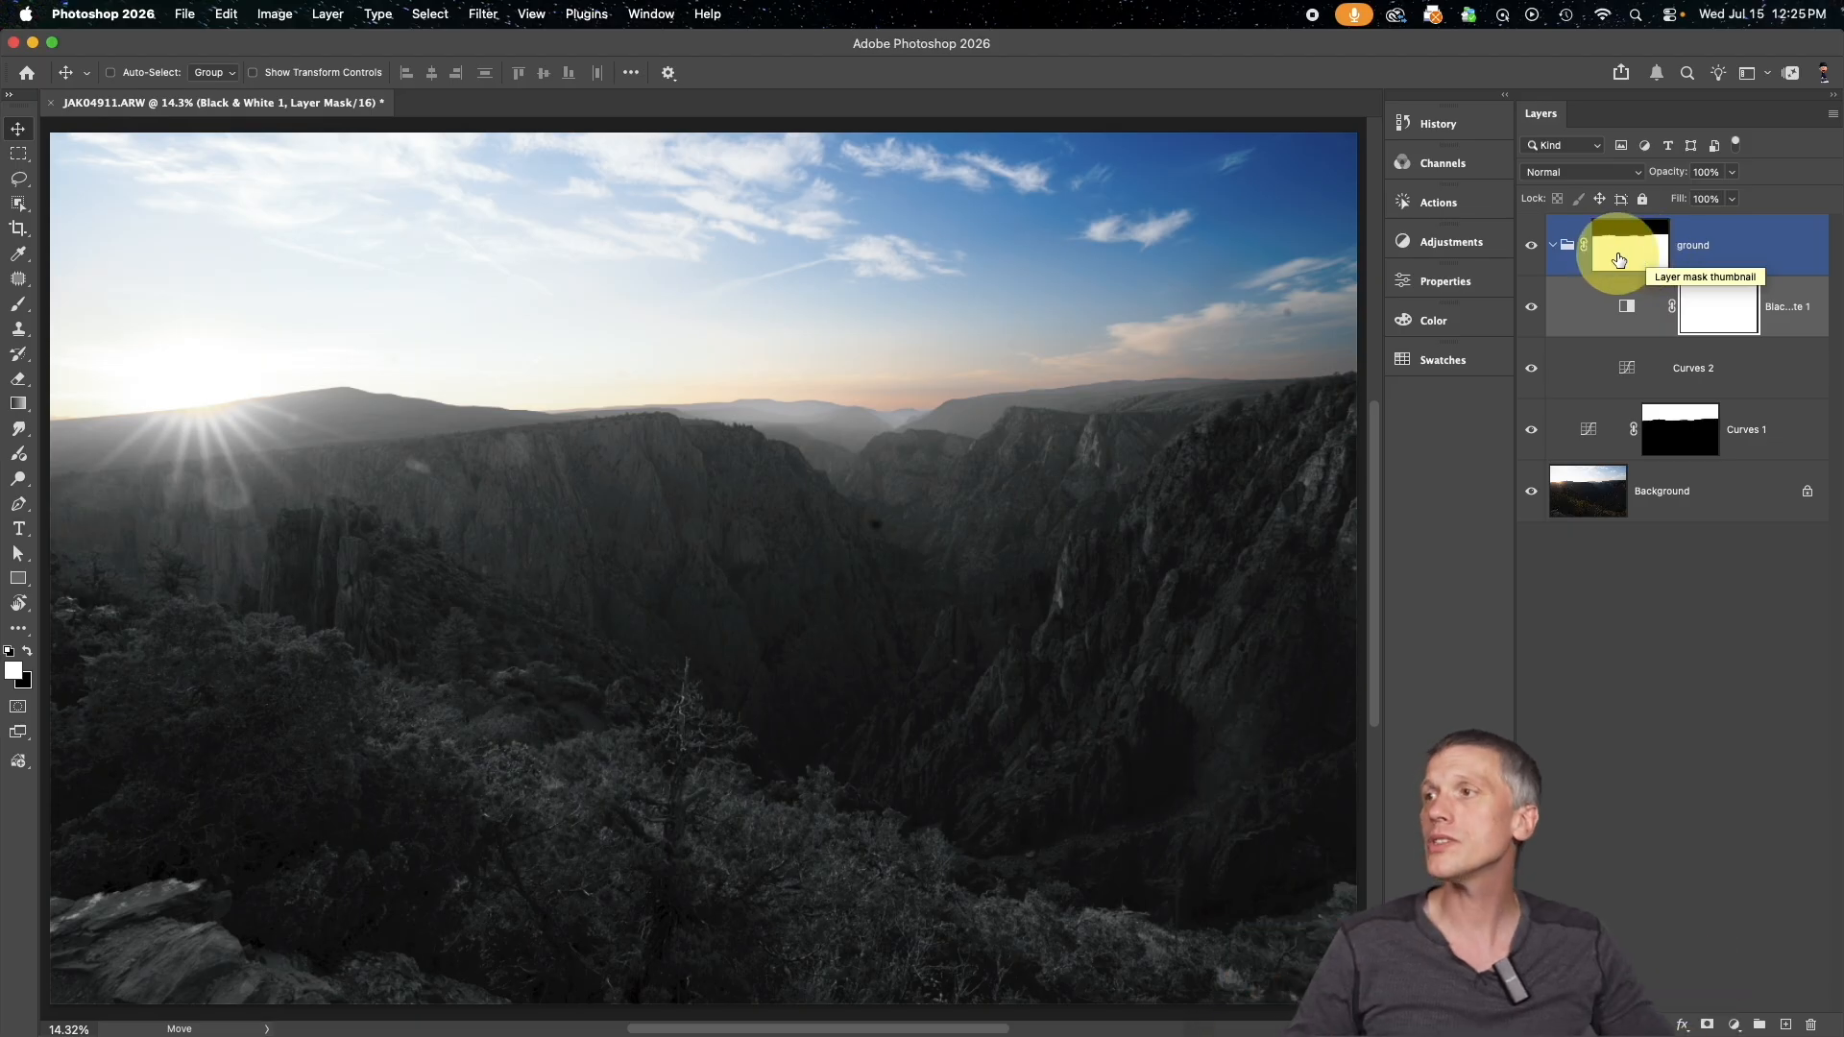
left_click_drag(1551, 235, 1644, 258)
left_click(1626, 305)
key("Delete")
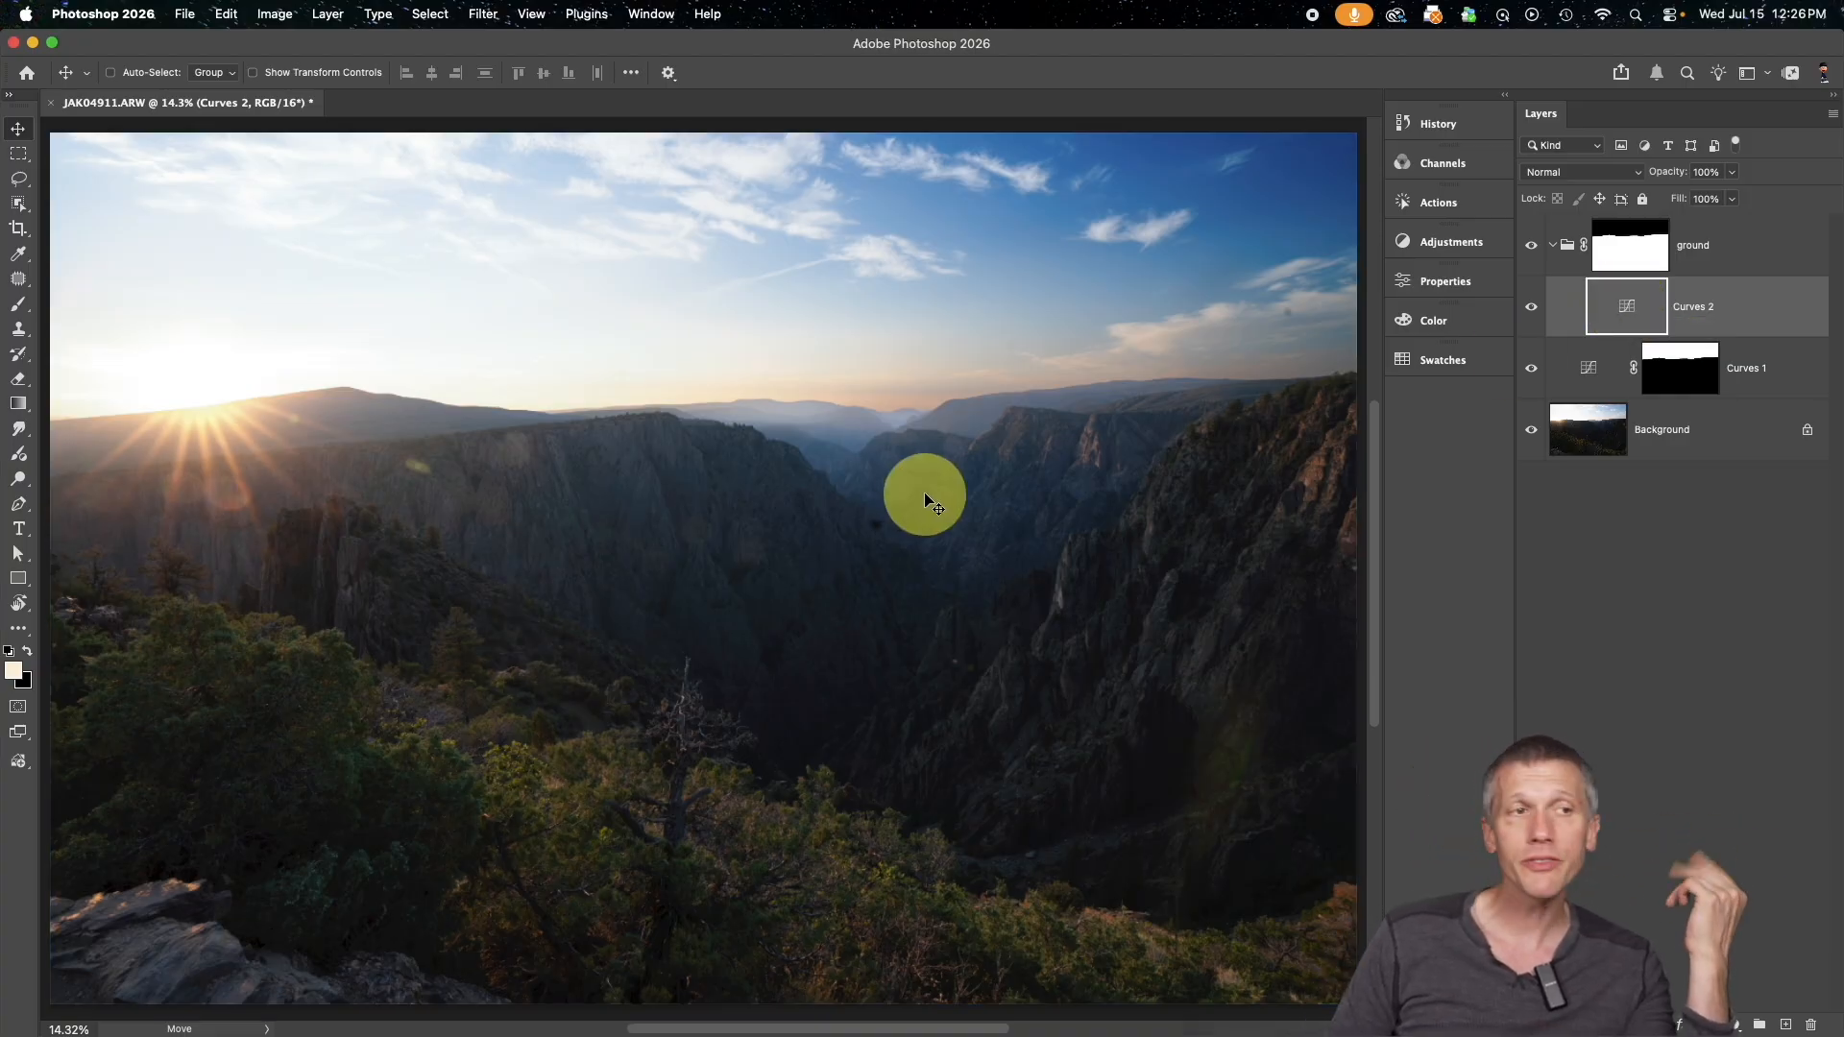
Display the ground group's layer mask on the canvas and examine its edge along the horizon
left_click(1602, 252)
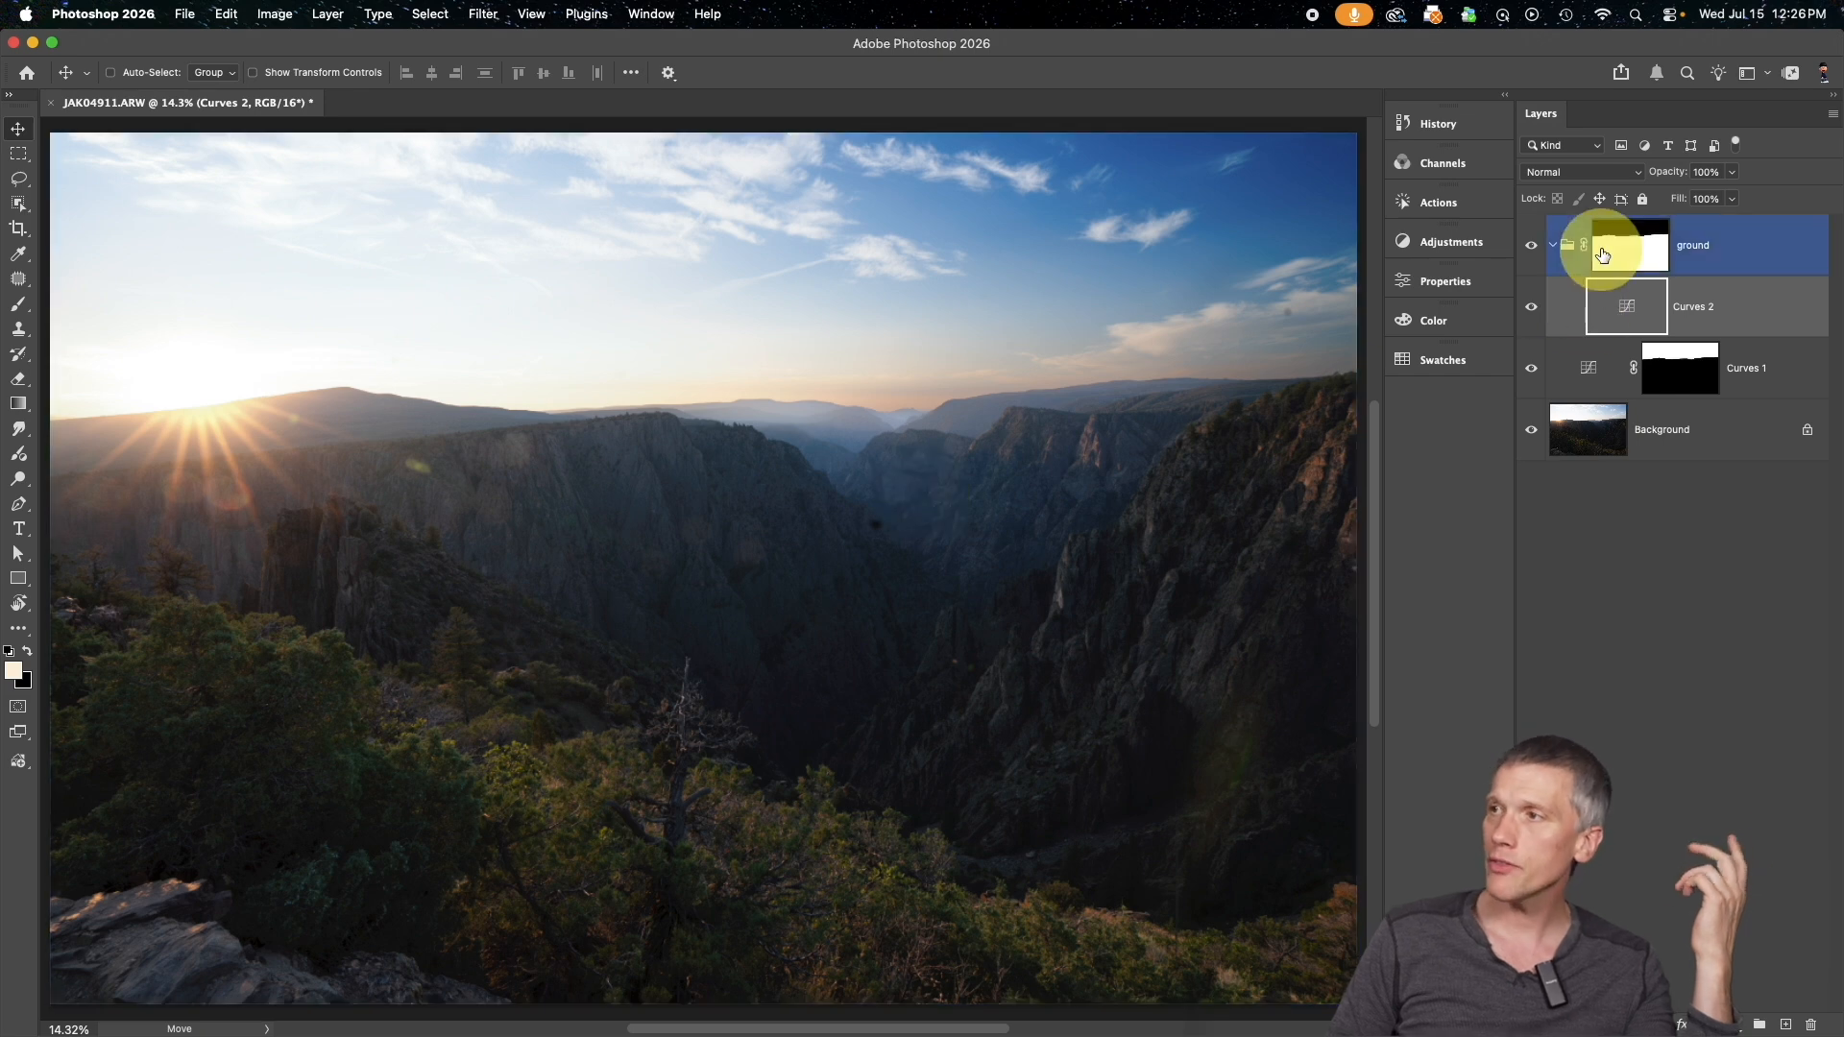
left_click(1603, 255, "alt")
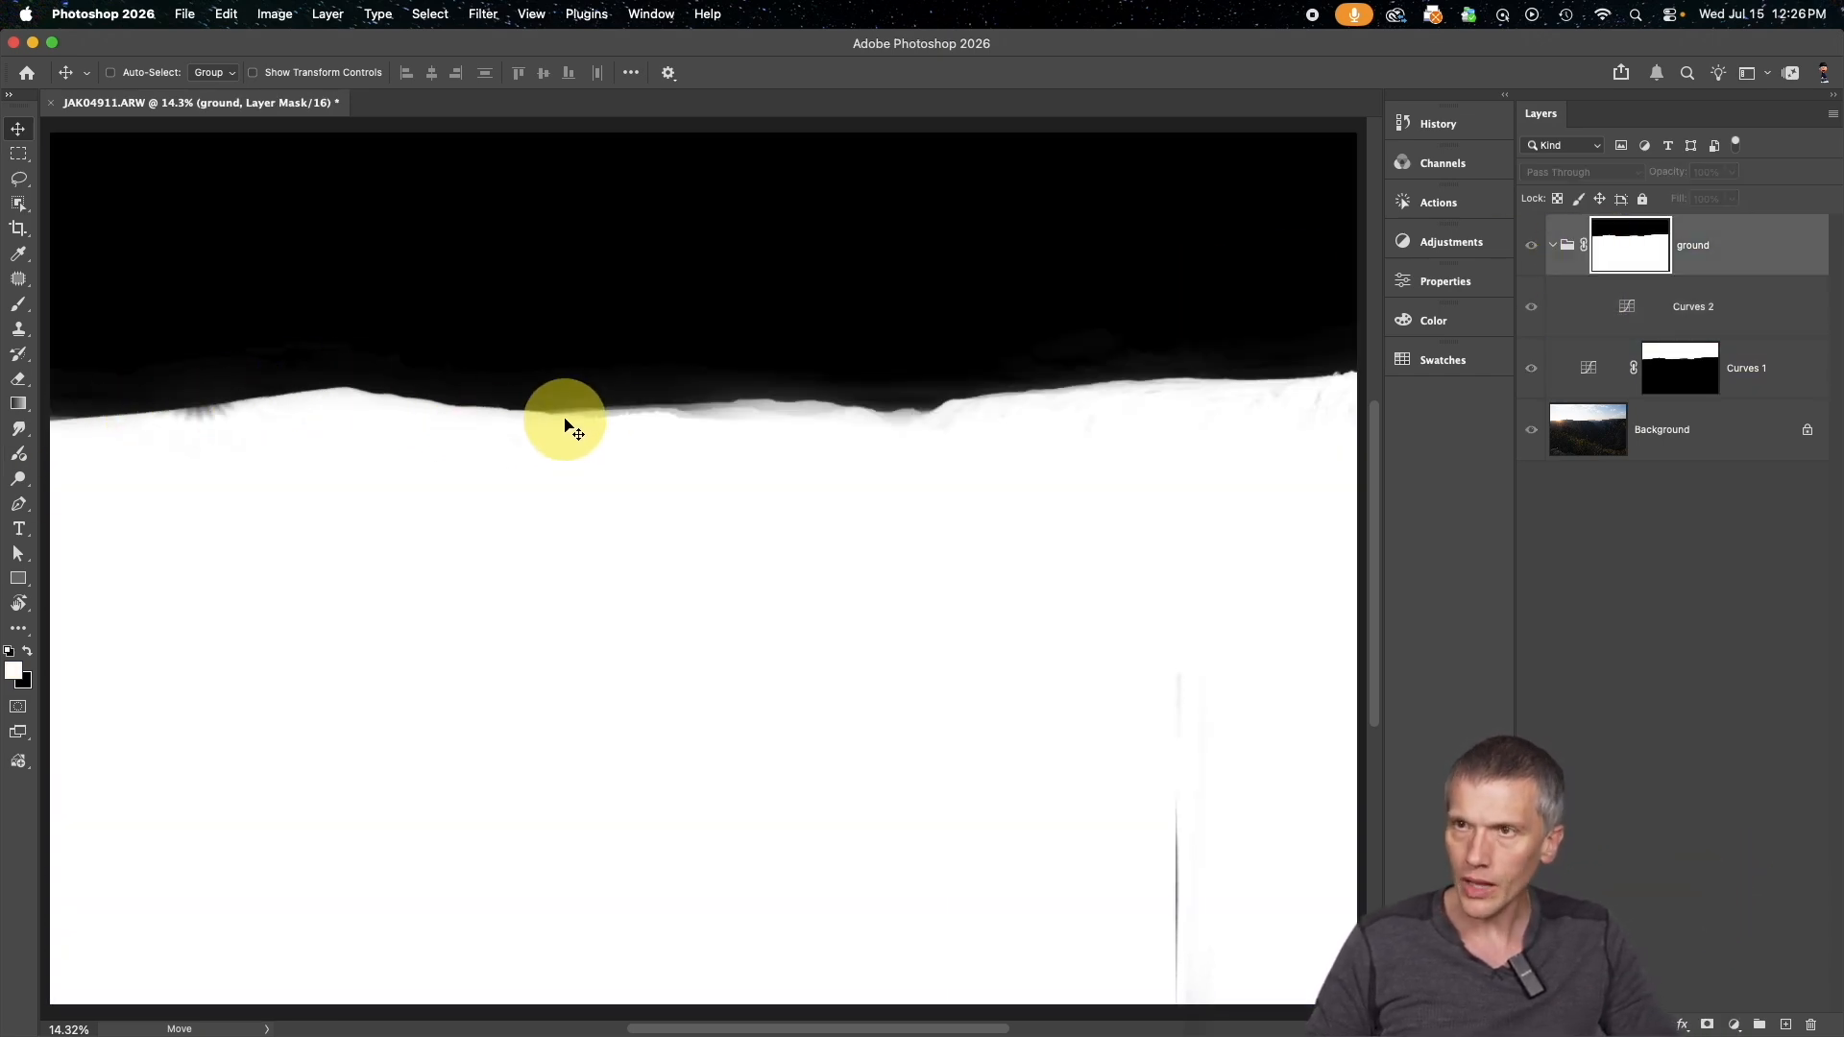
scroll(1194, 420, "right", 4)
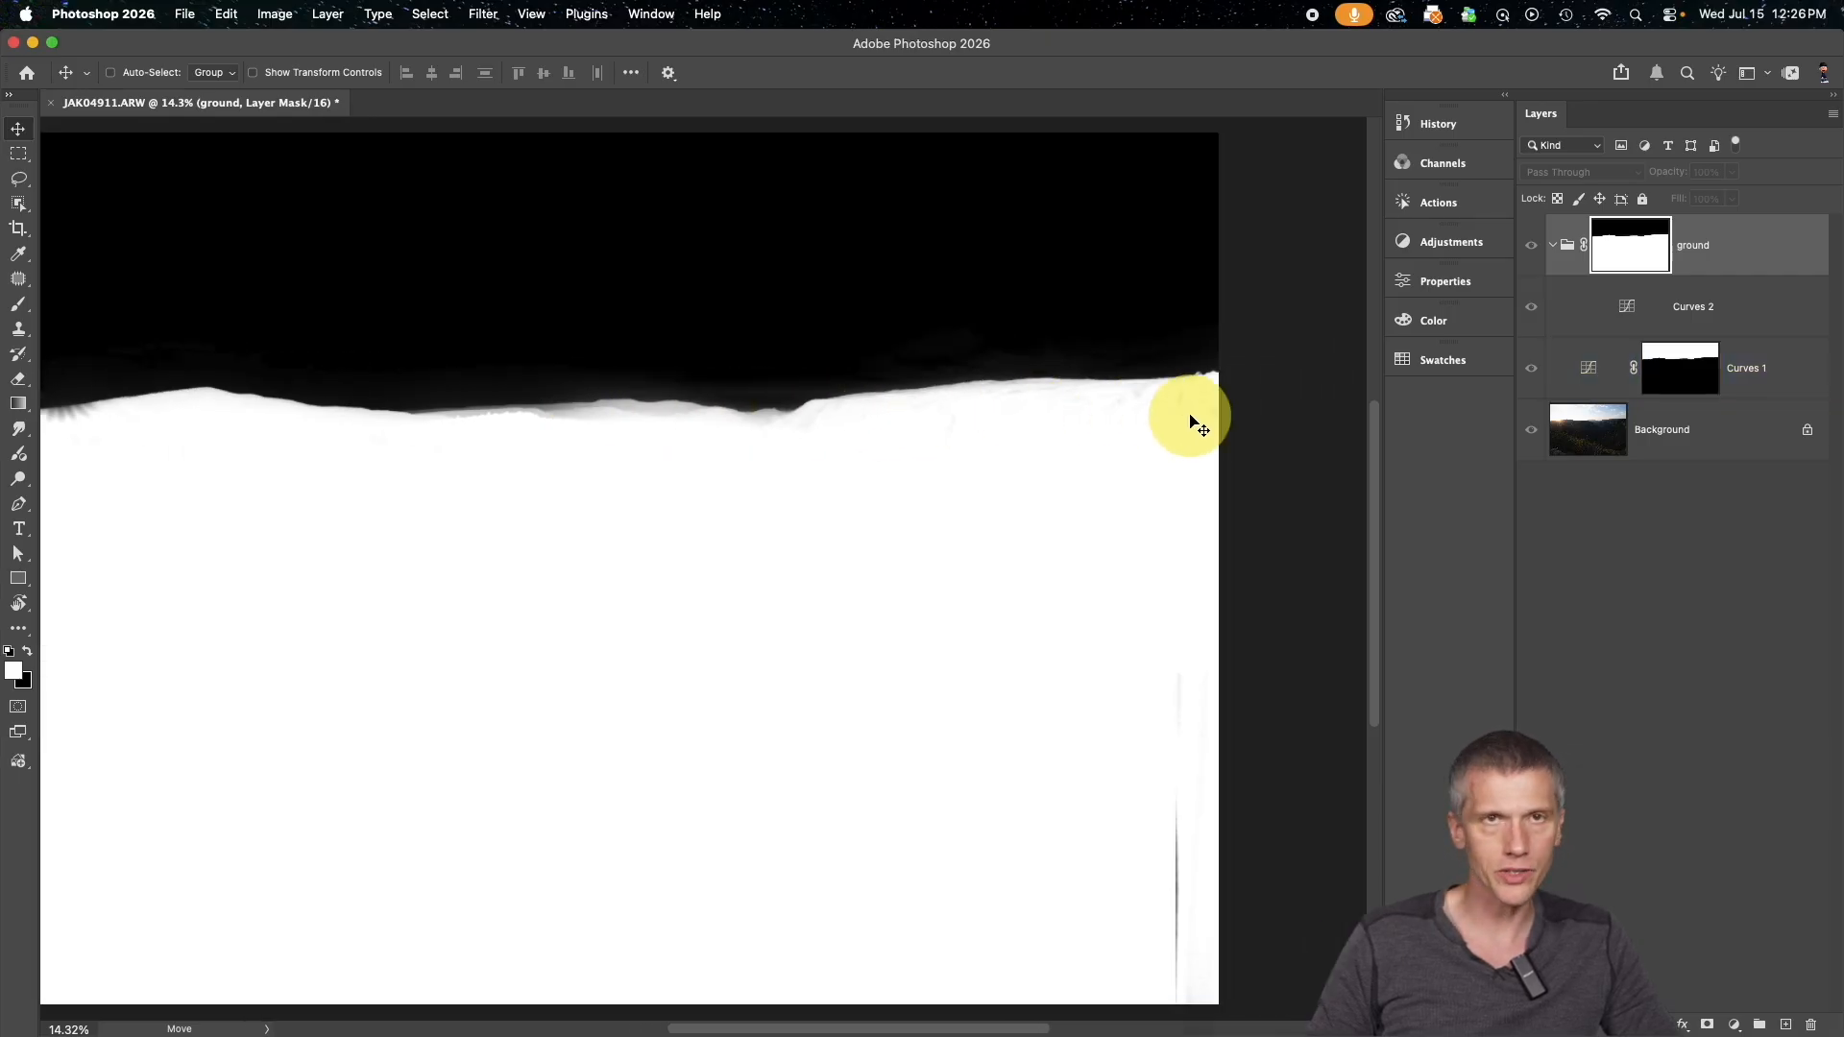
scroll(1165, 412, "left", 7)
scroll(800, 474, "right", 2)
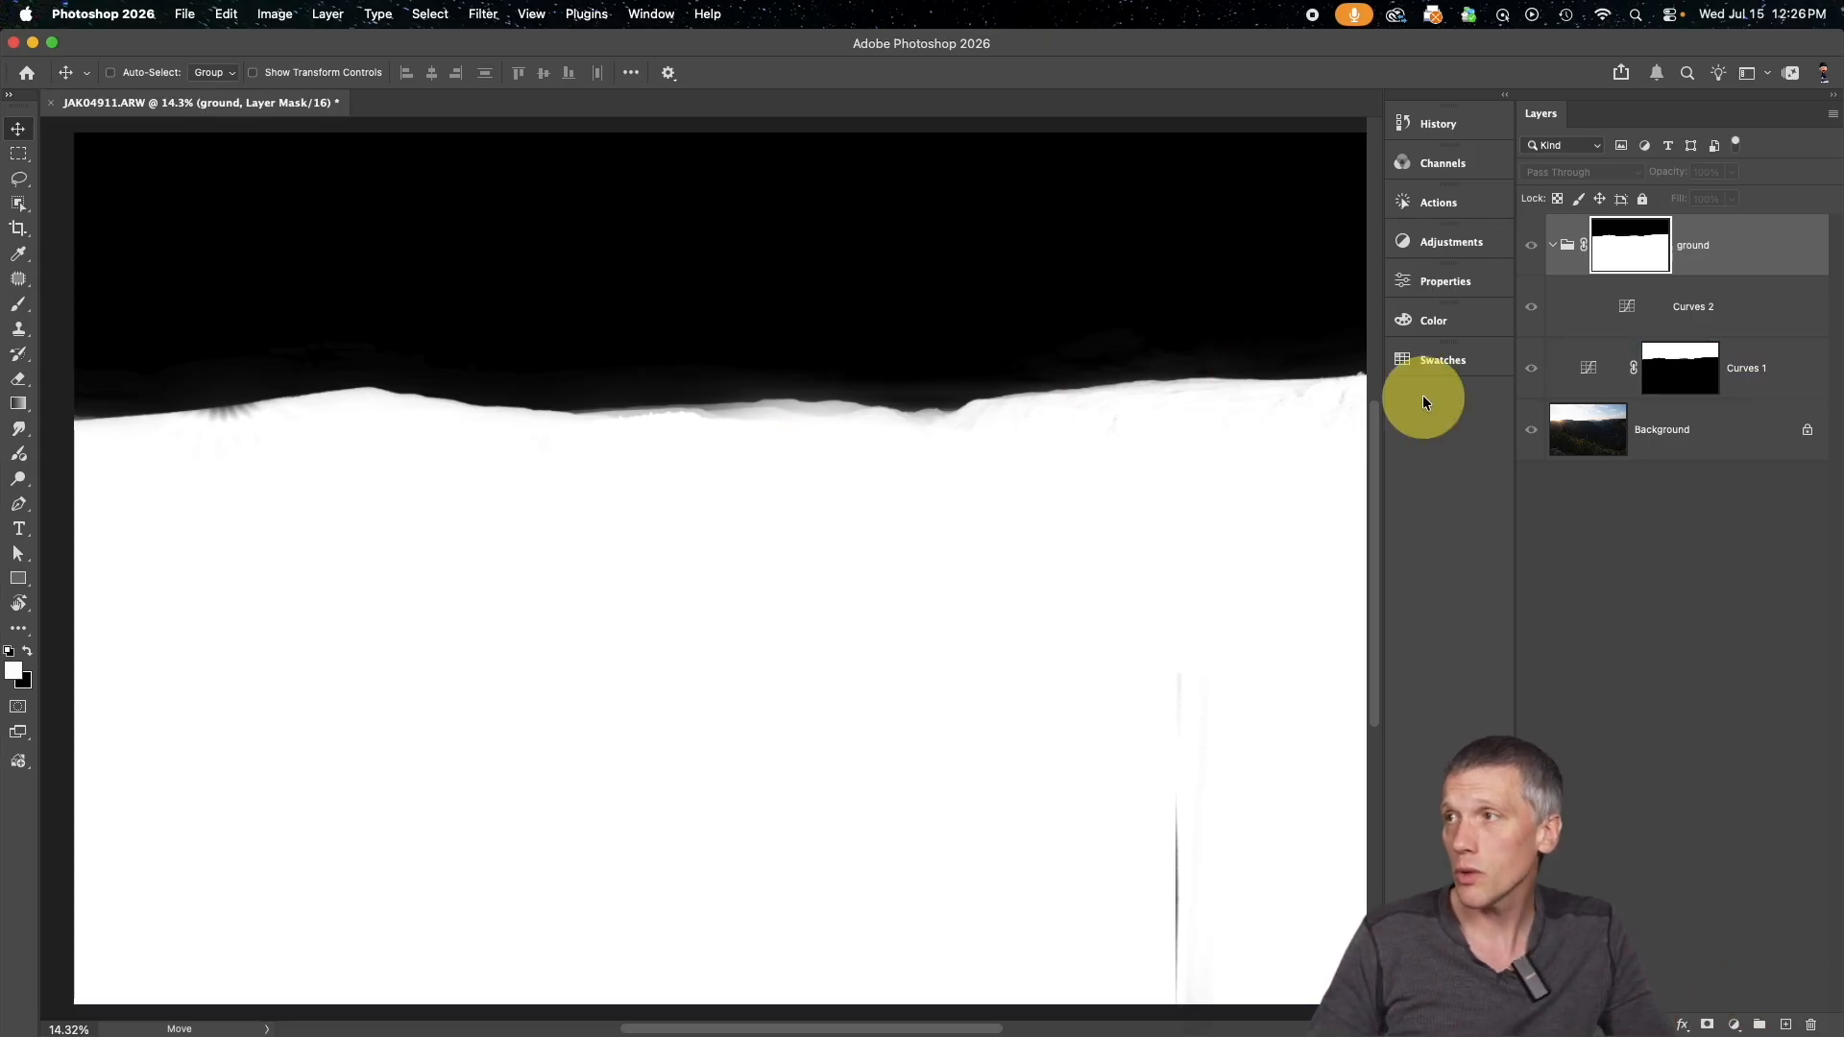
Return from the group mask view to the image and add a white layer mask to Curves 2
left_click(1629, 247, "alt")
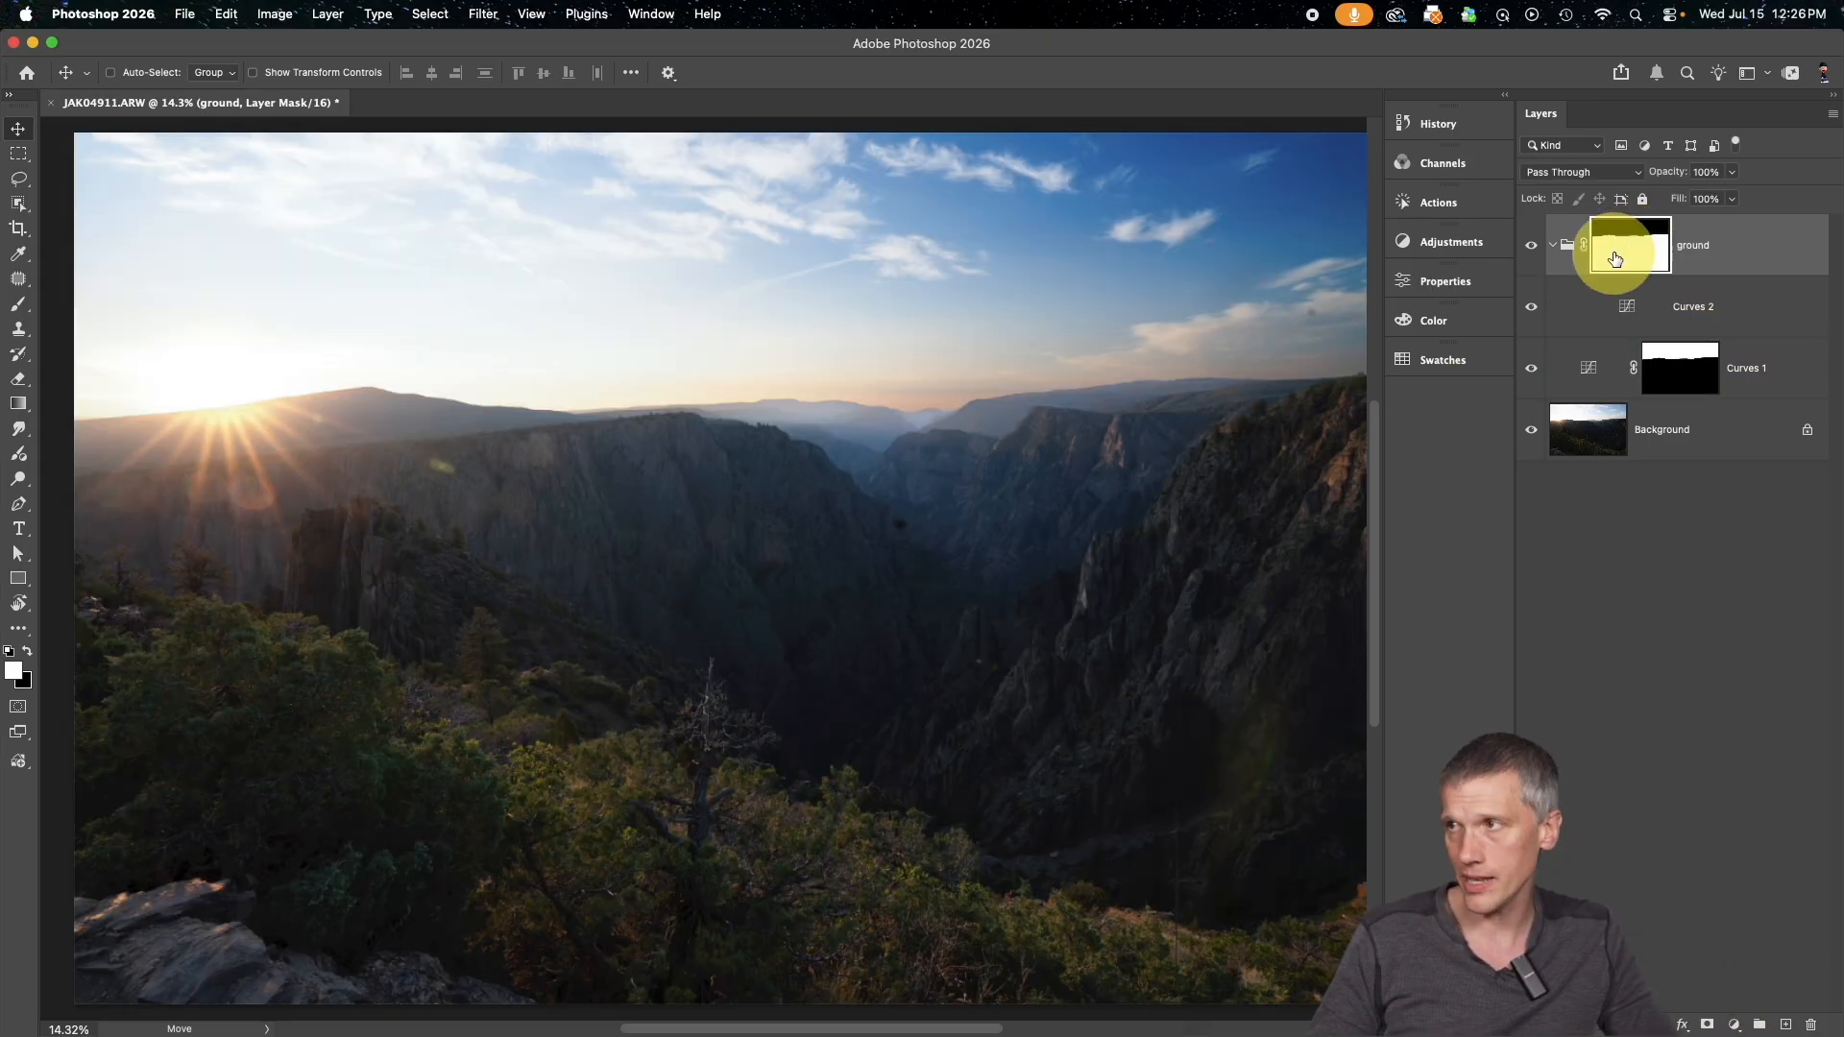
left_click(1676, 293)
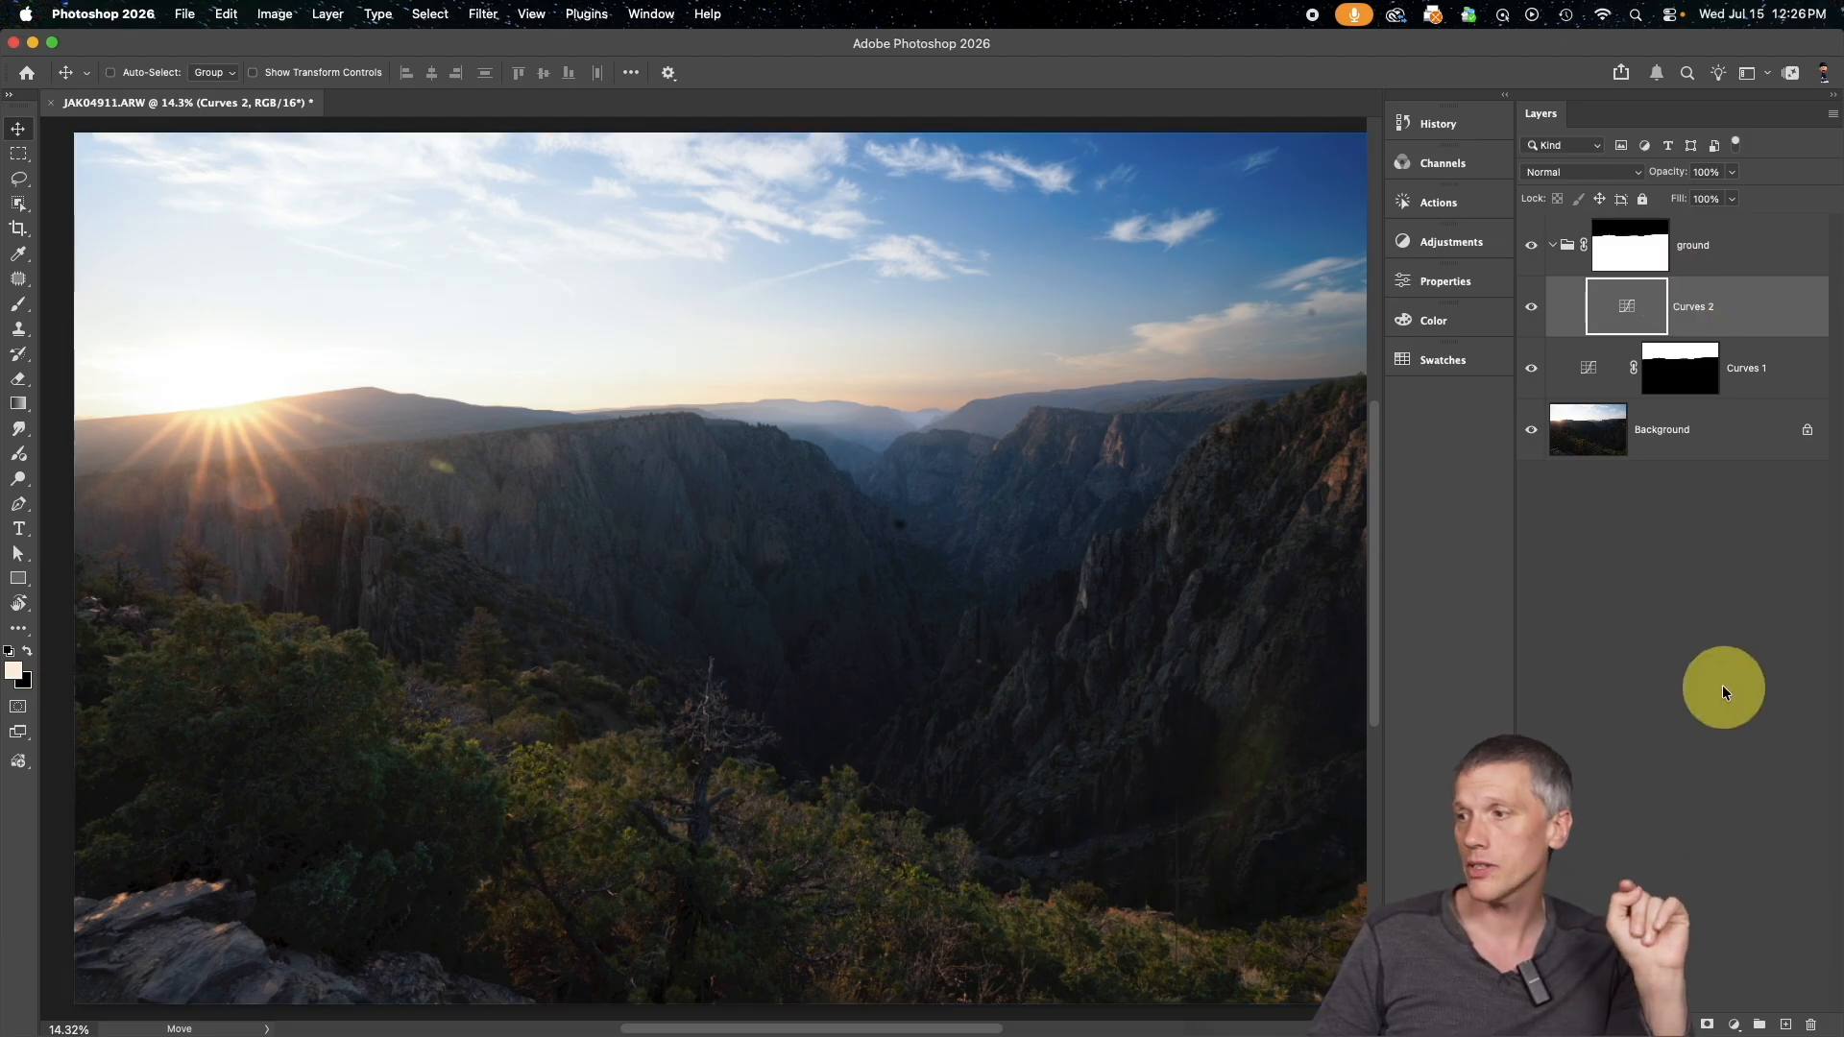
left_click(1707, 1026)
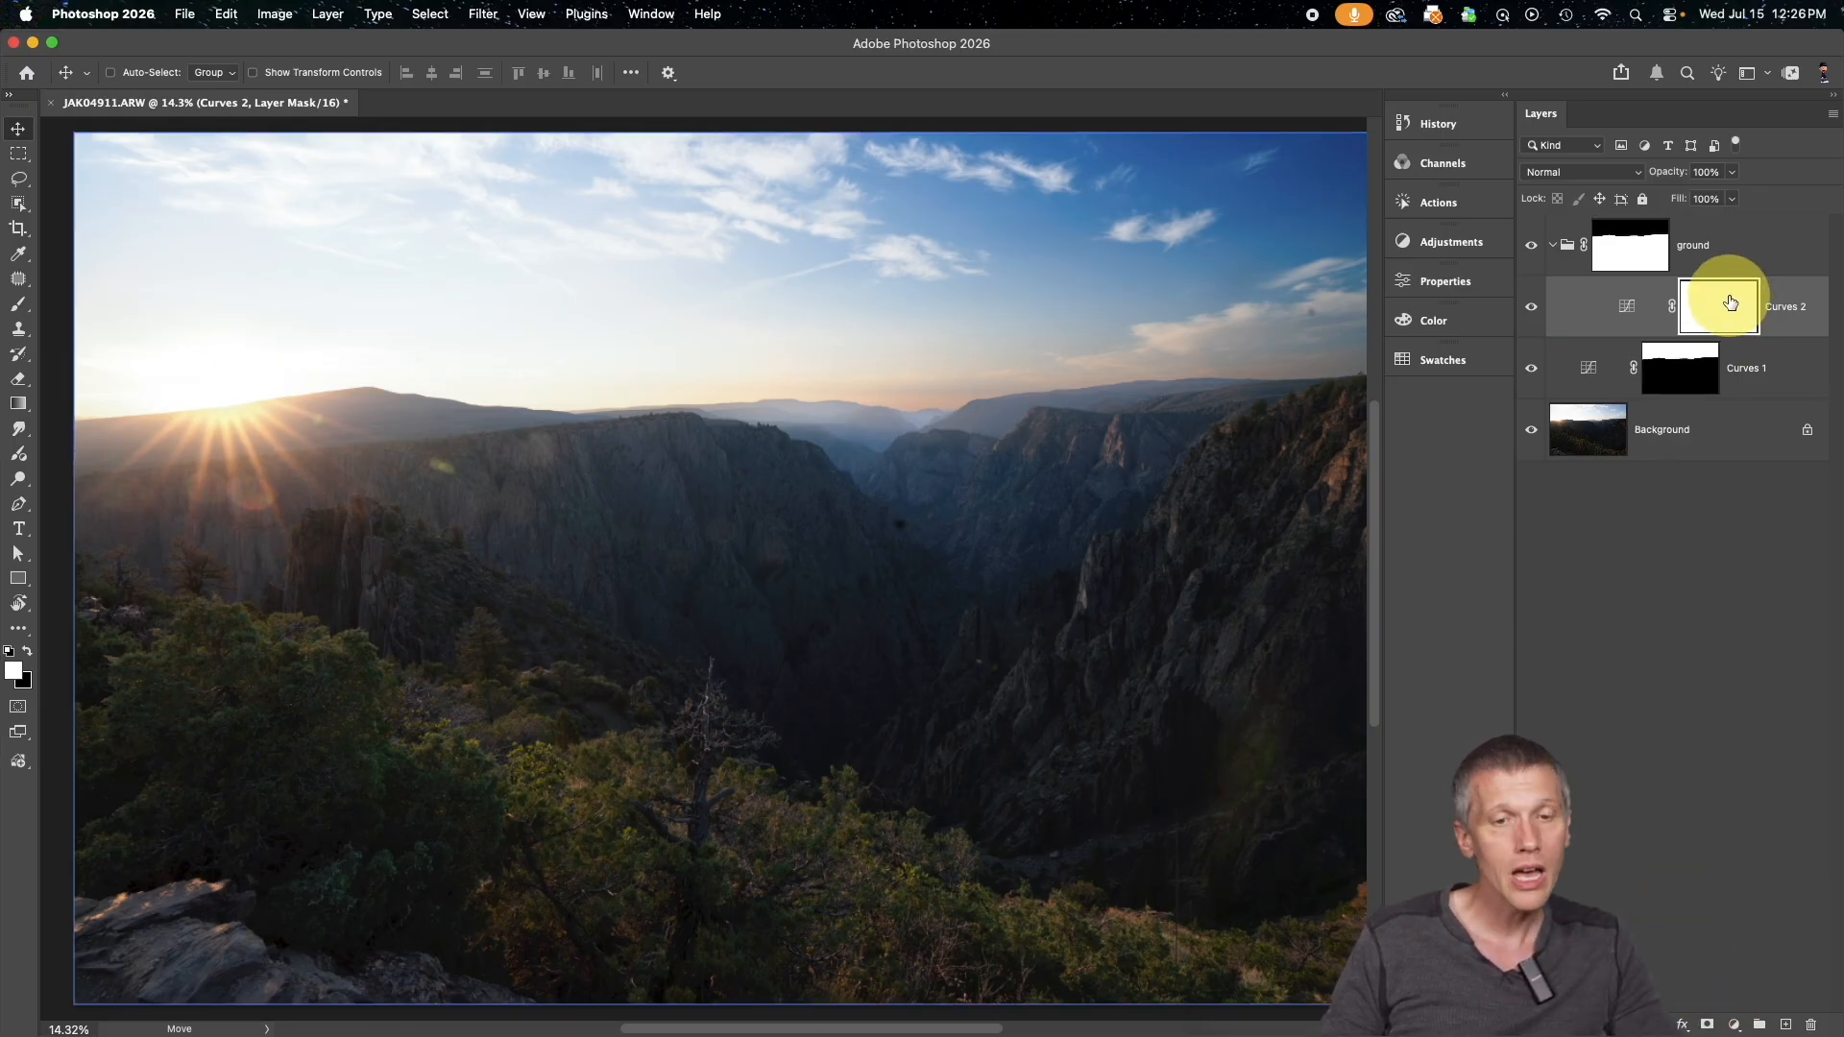
Draw a linear white-to-black gradient on the Curves 2 mask from the foreground bushes up into the sky
scroll(8, 678, "down", 1)
scroll(9, 678, "left", 3)
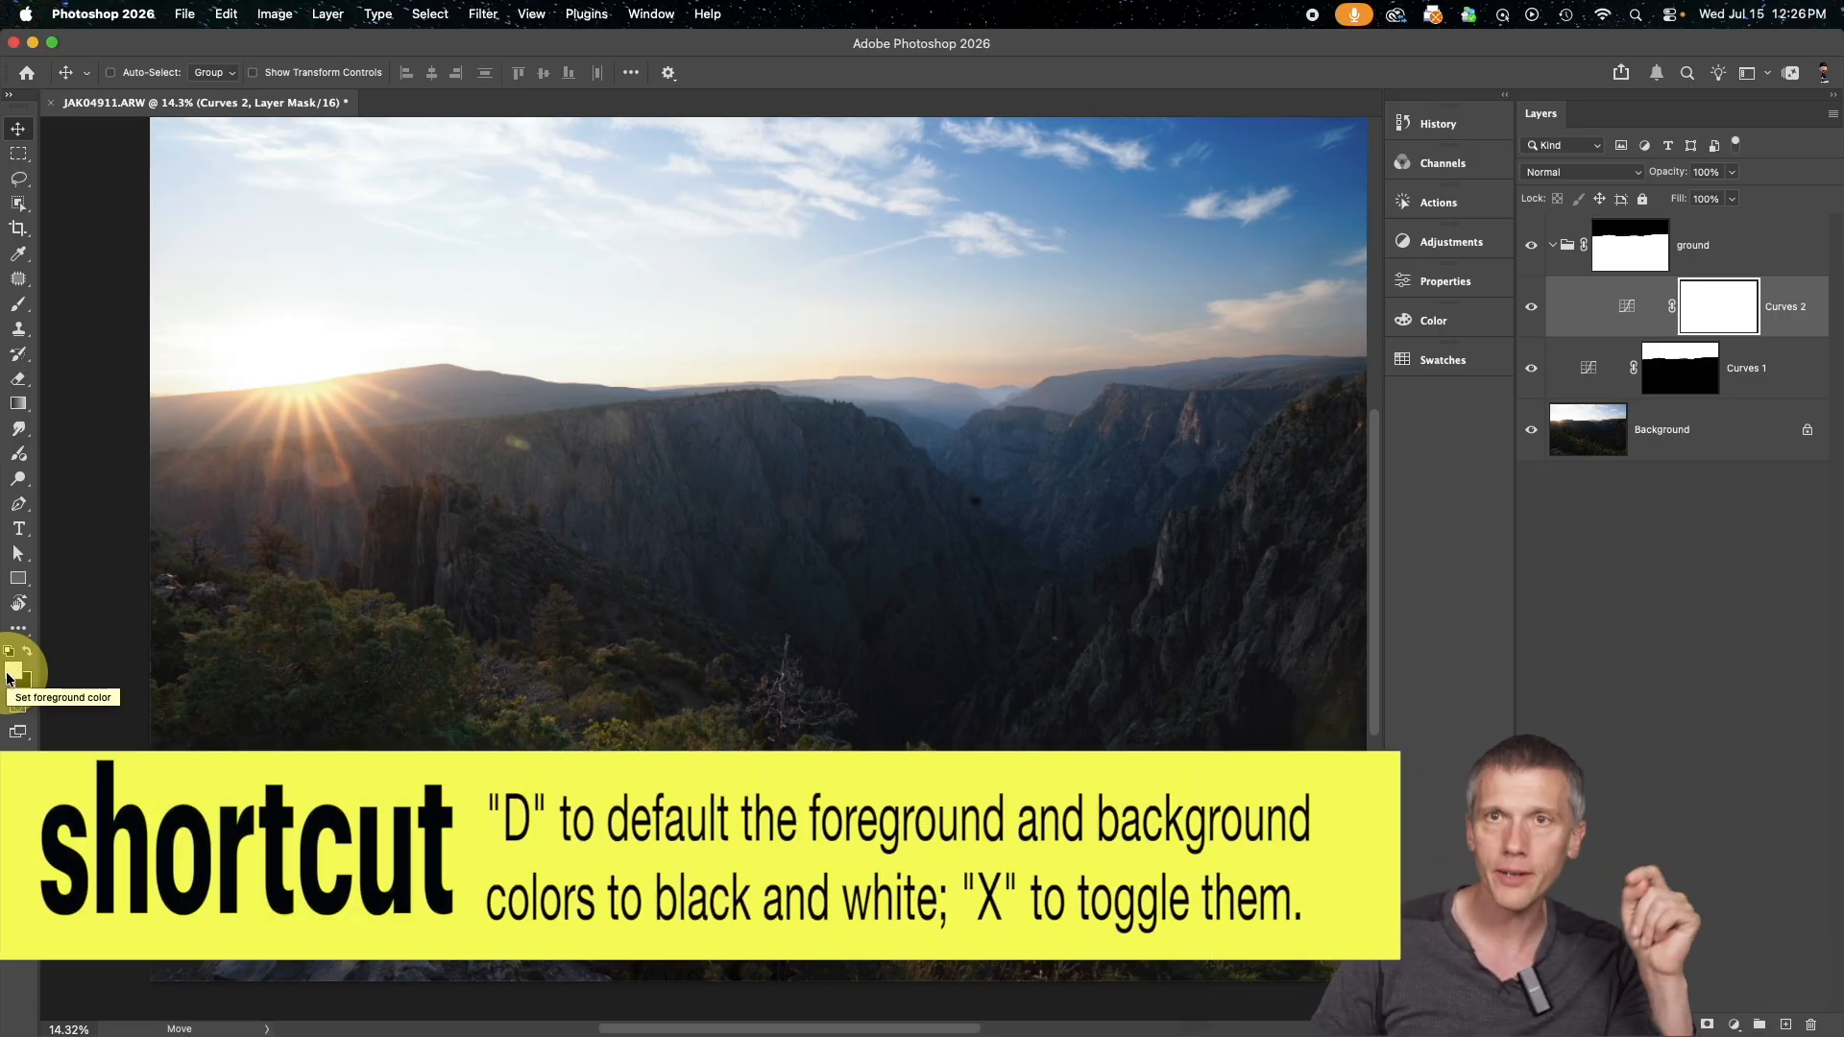
left_click(17, 404)
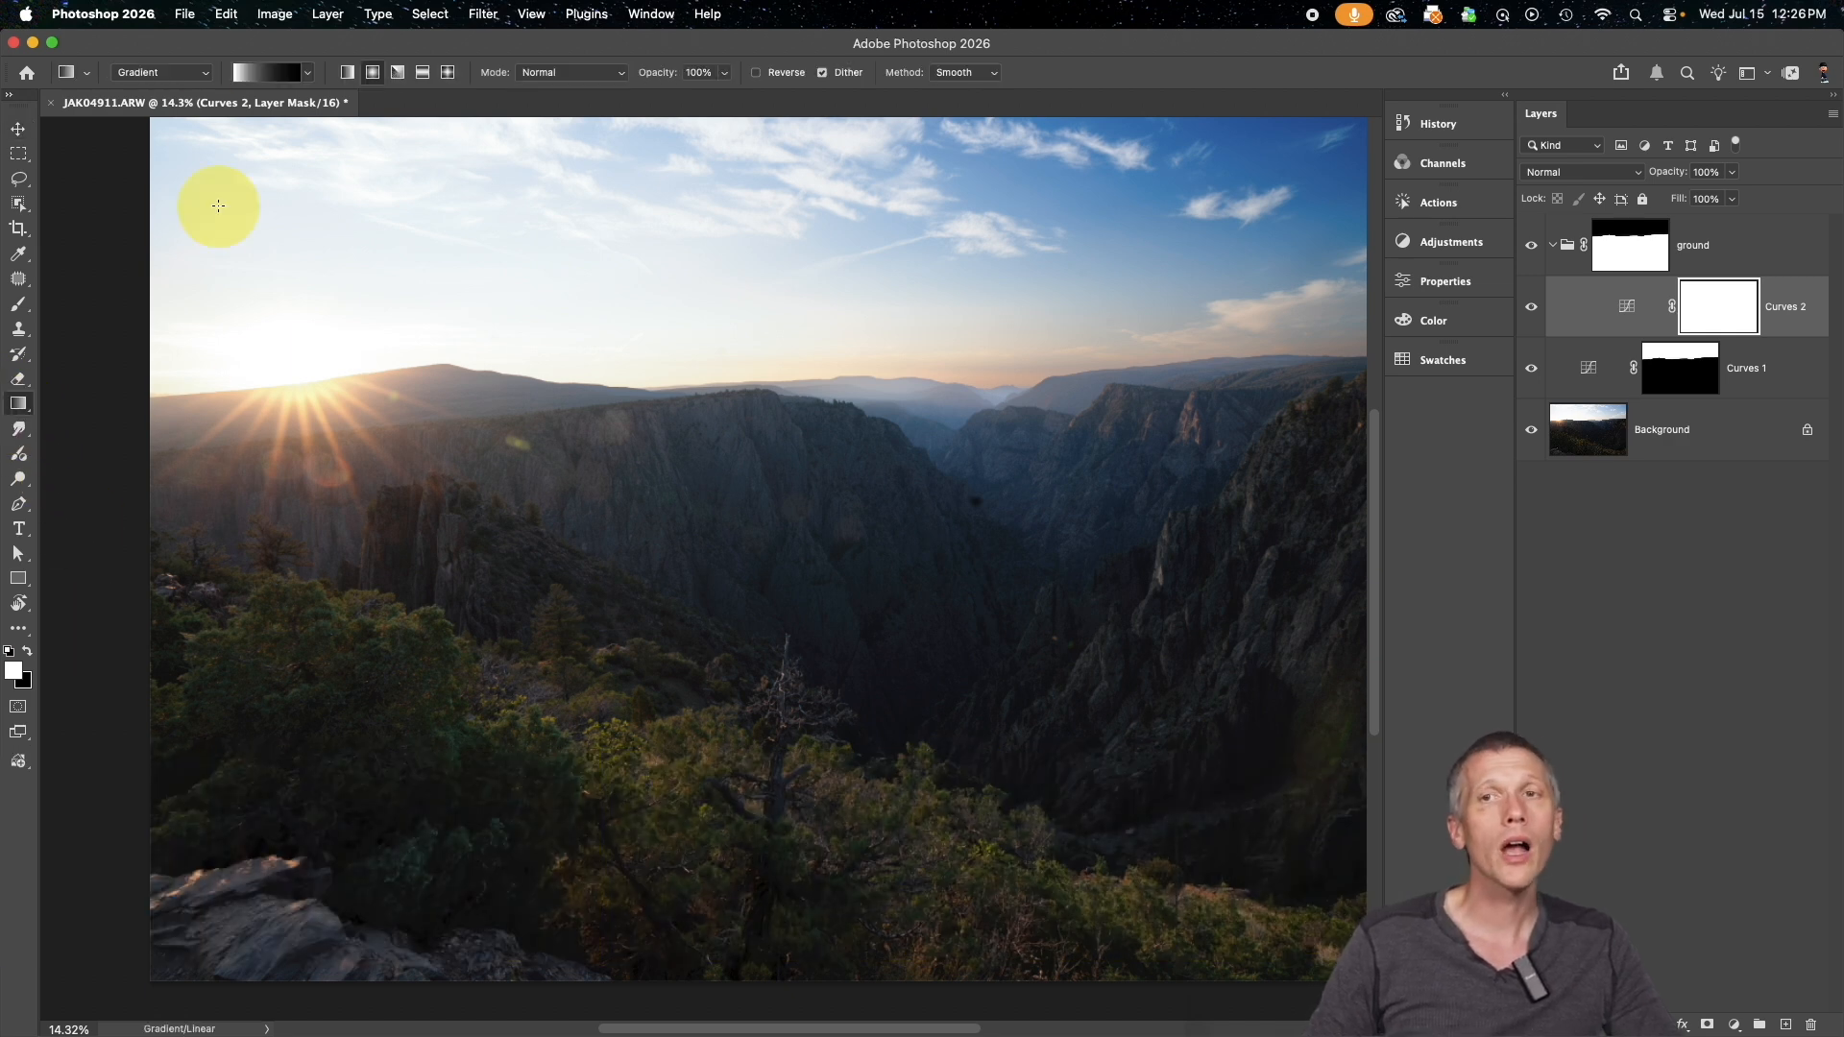
left_click(263, 77)
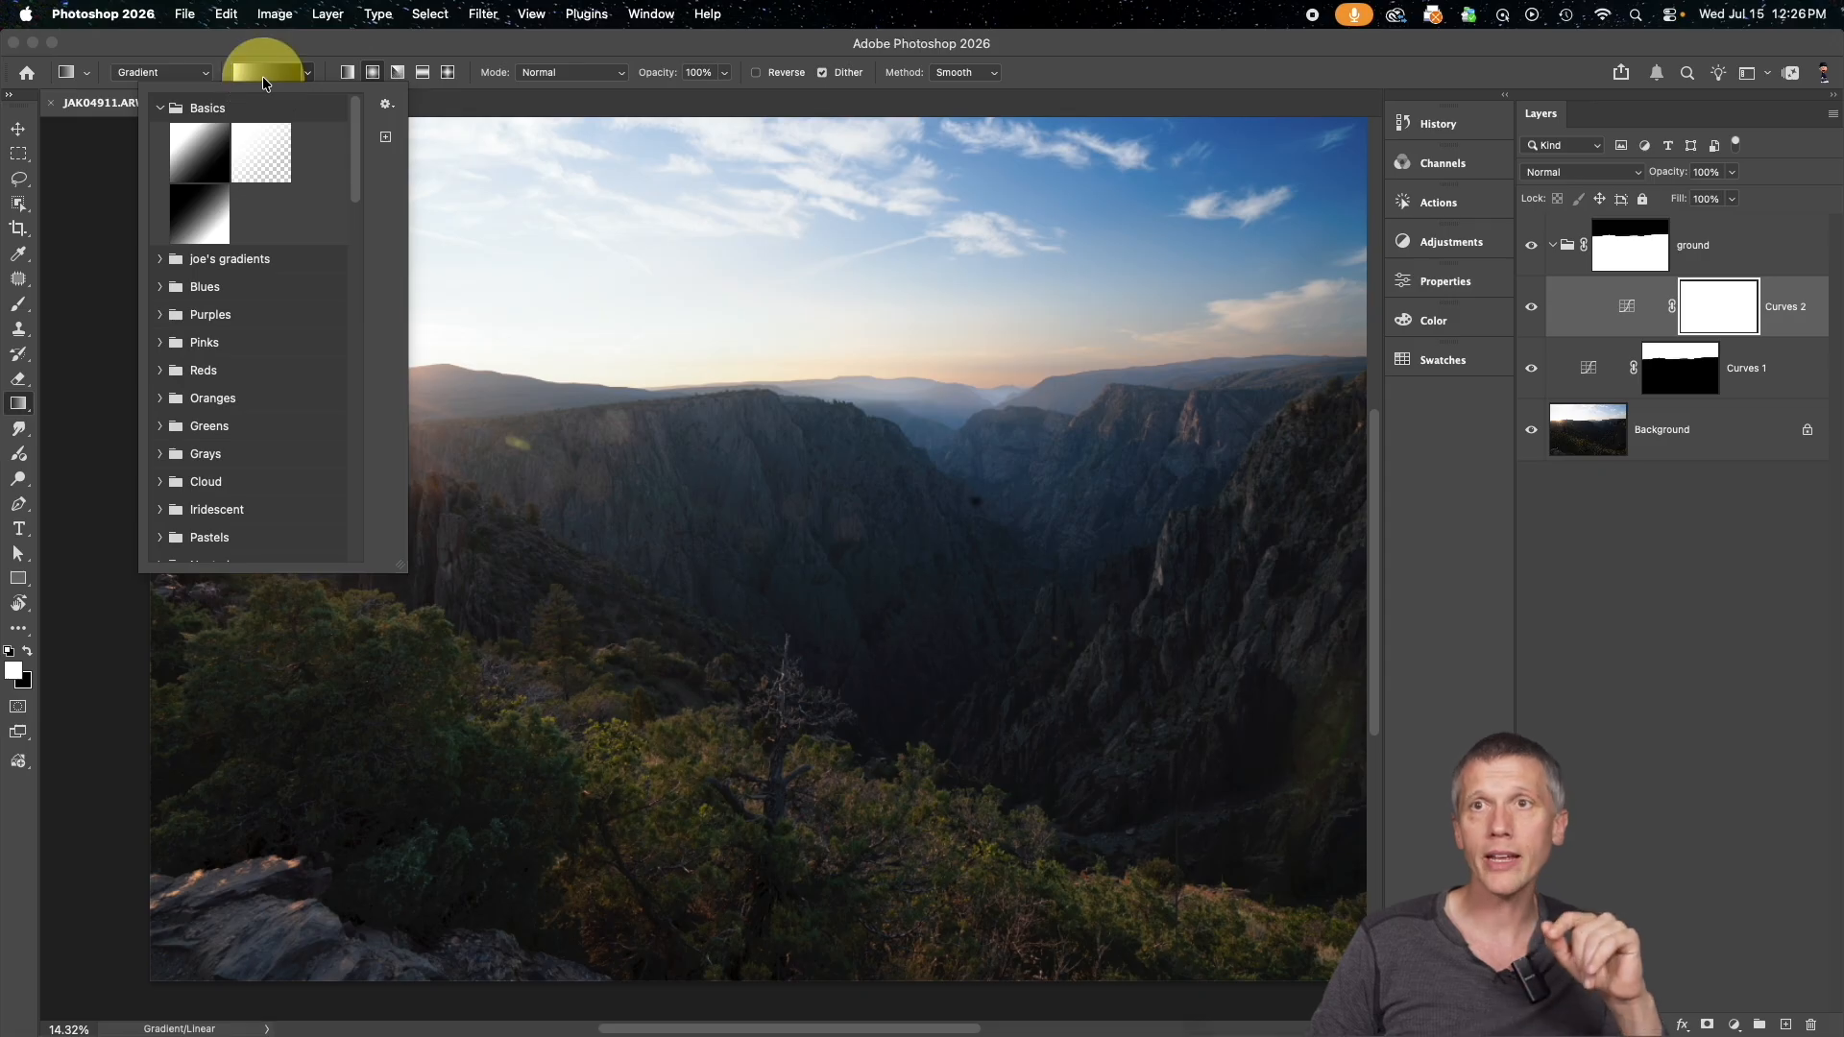
left_click(158, 108)
left_click(157, 108)
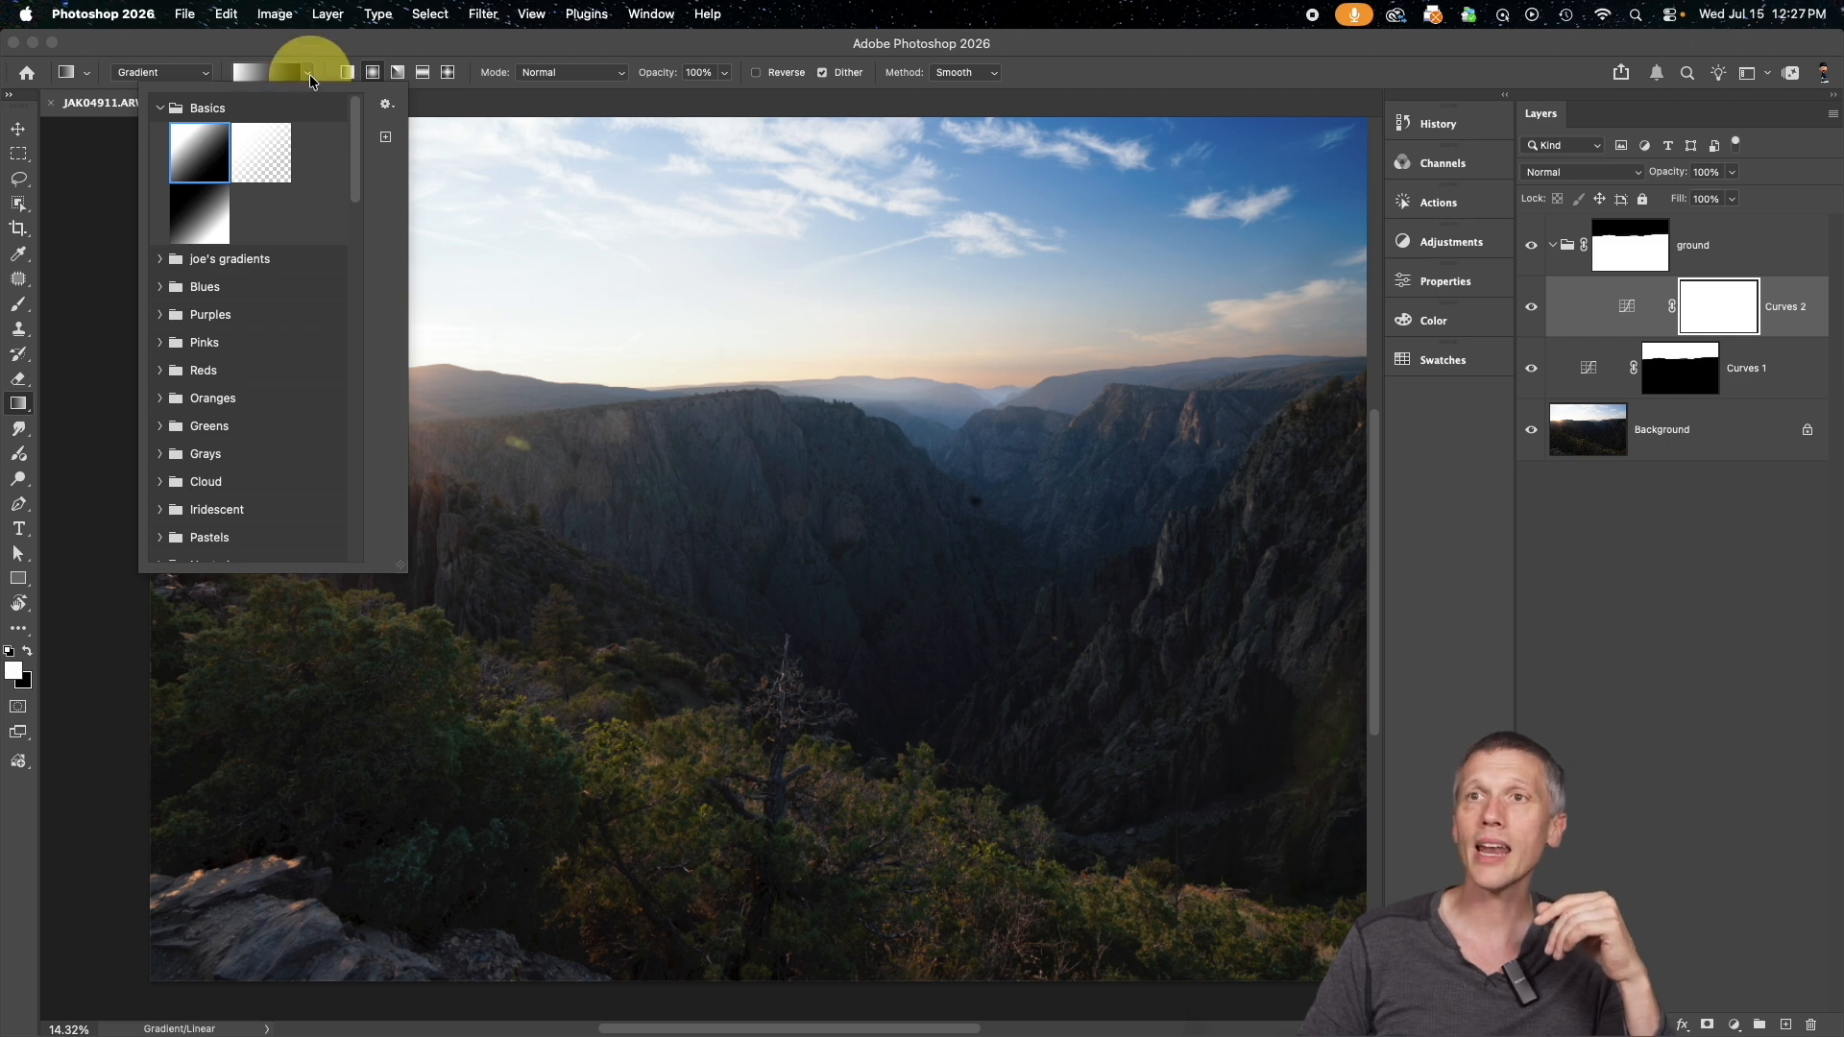
left_click(346, 72)
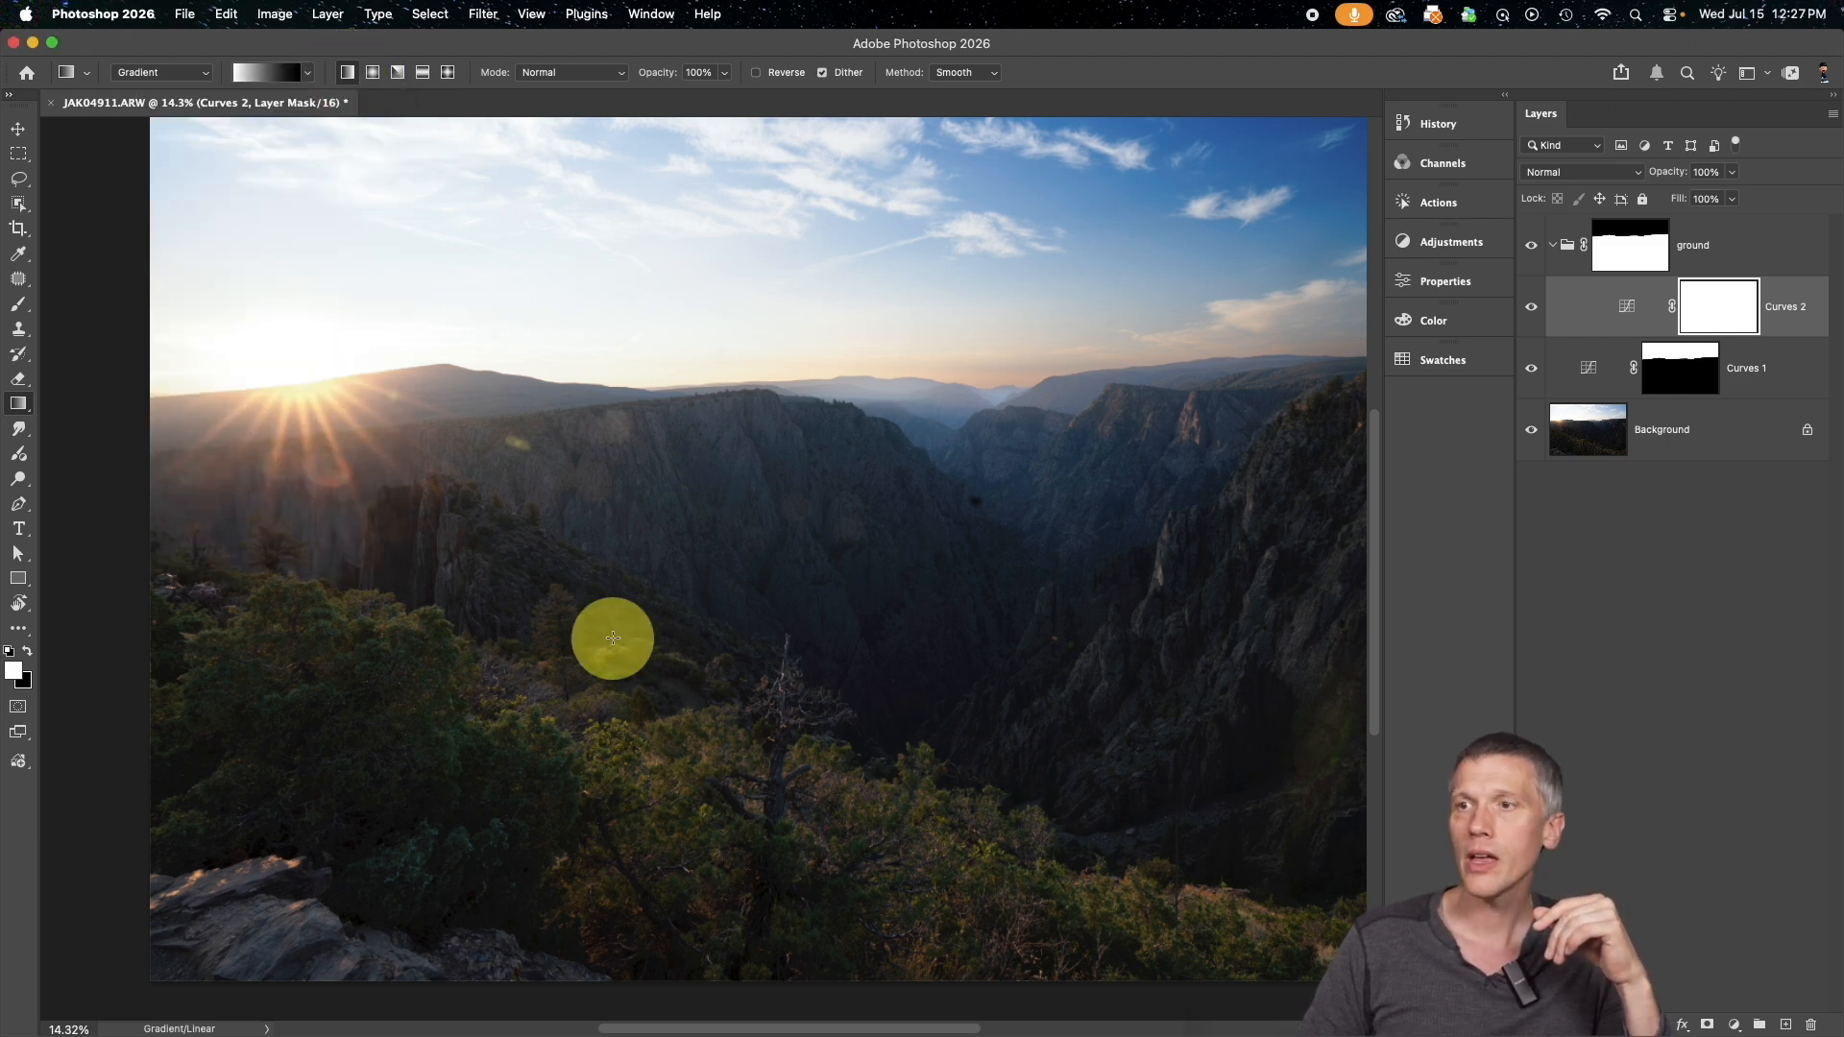
left_click_drag(745, 854, 757, 227)
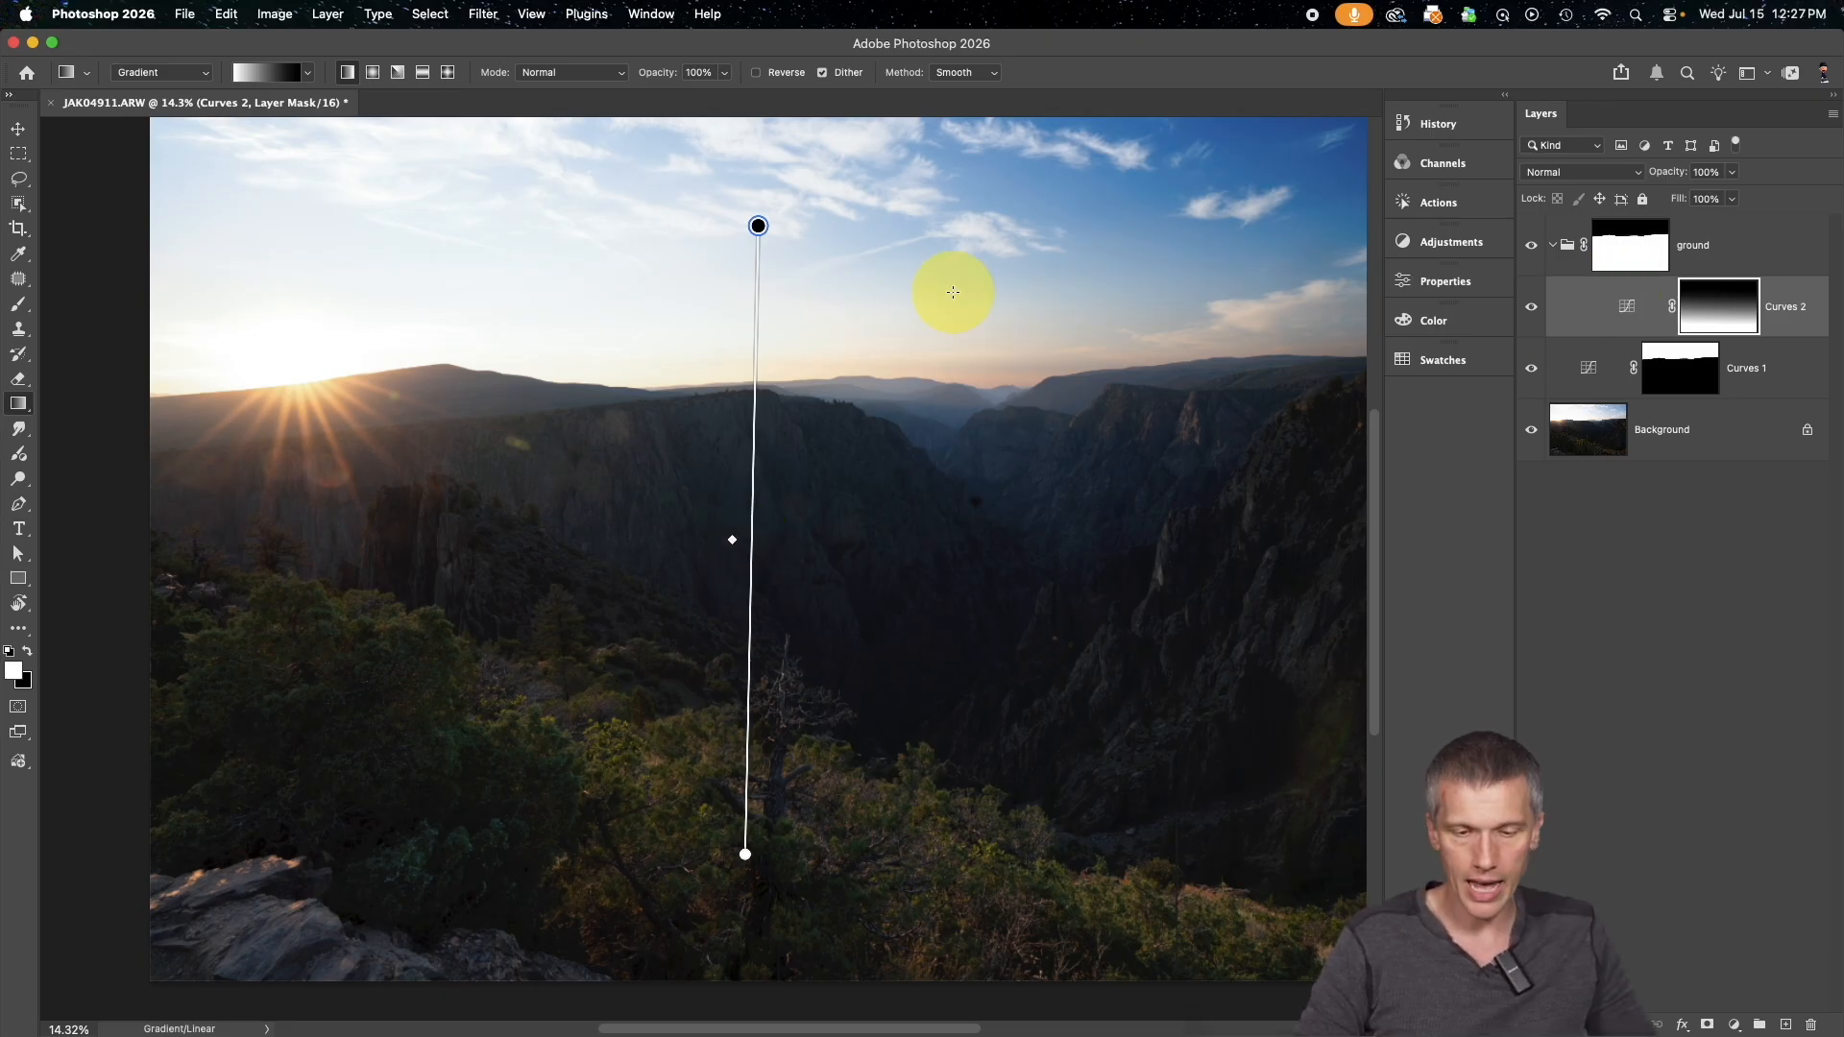
Compare the distant canyon ridges up close with the Curves 2 gradient mask disabled and enabled
key("super+equal")
key("super+equal")
key("super+equal")
key("super+equal")
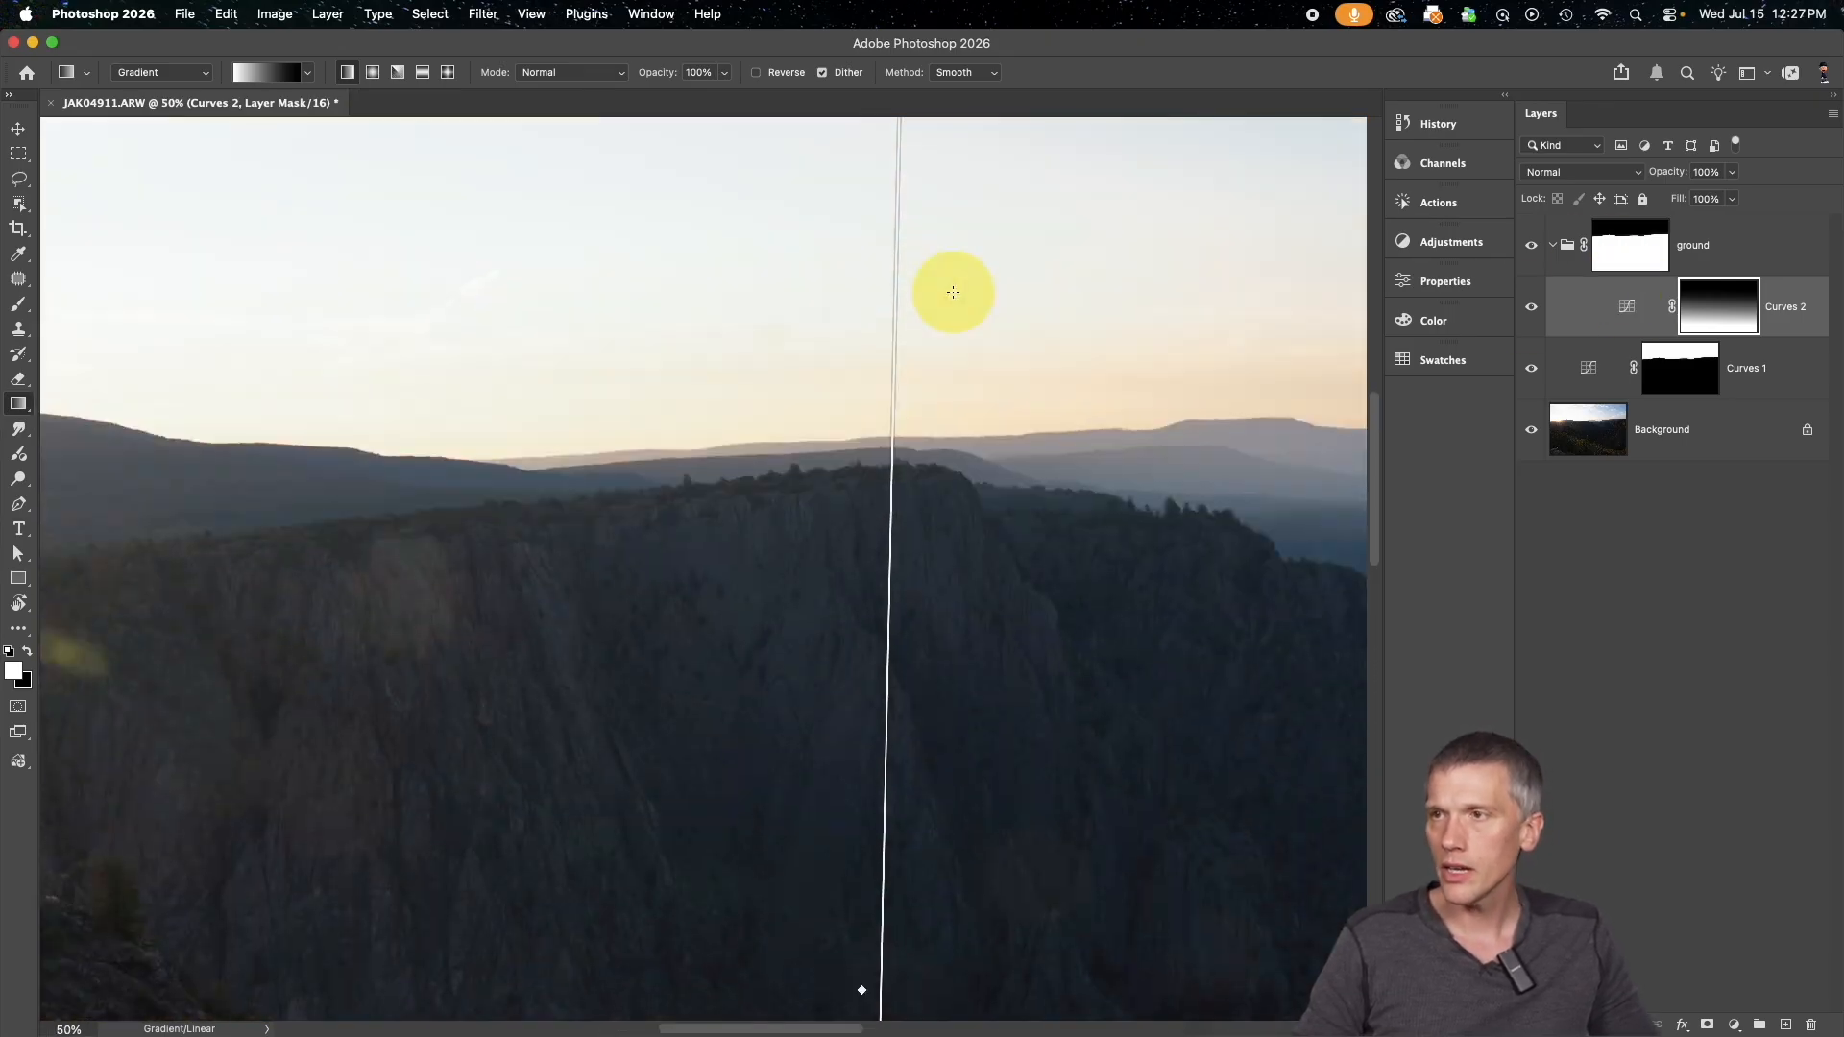
scroll(952, 290, "right", 5)
scroll(906, 452, "right", 7)
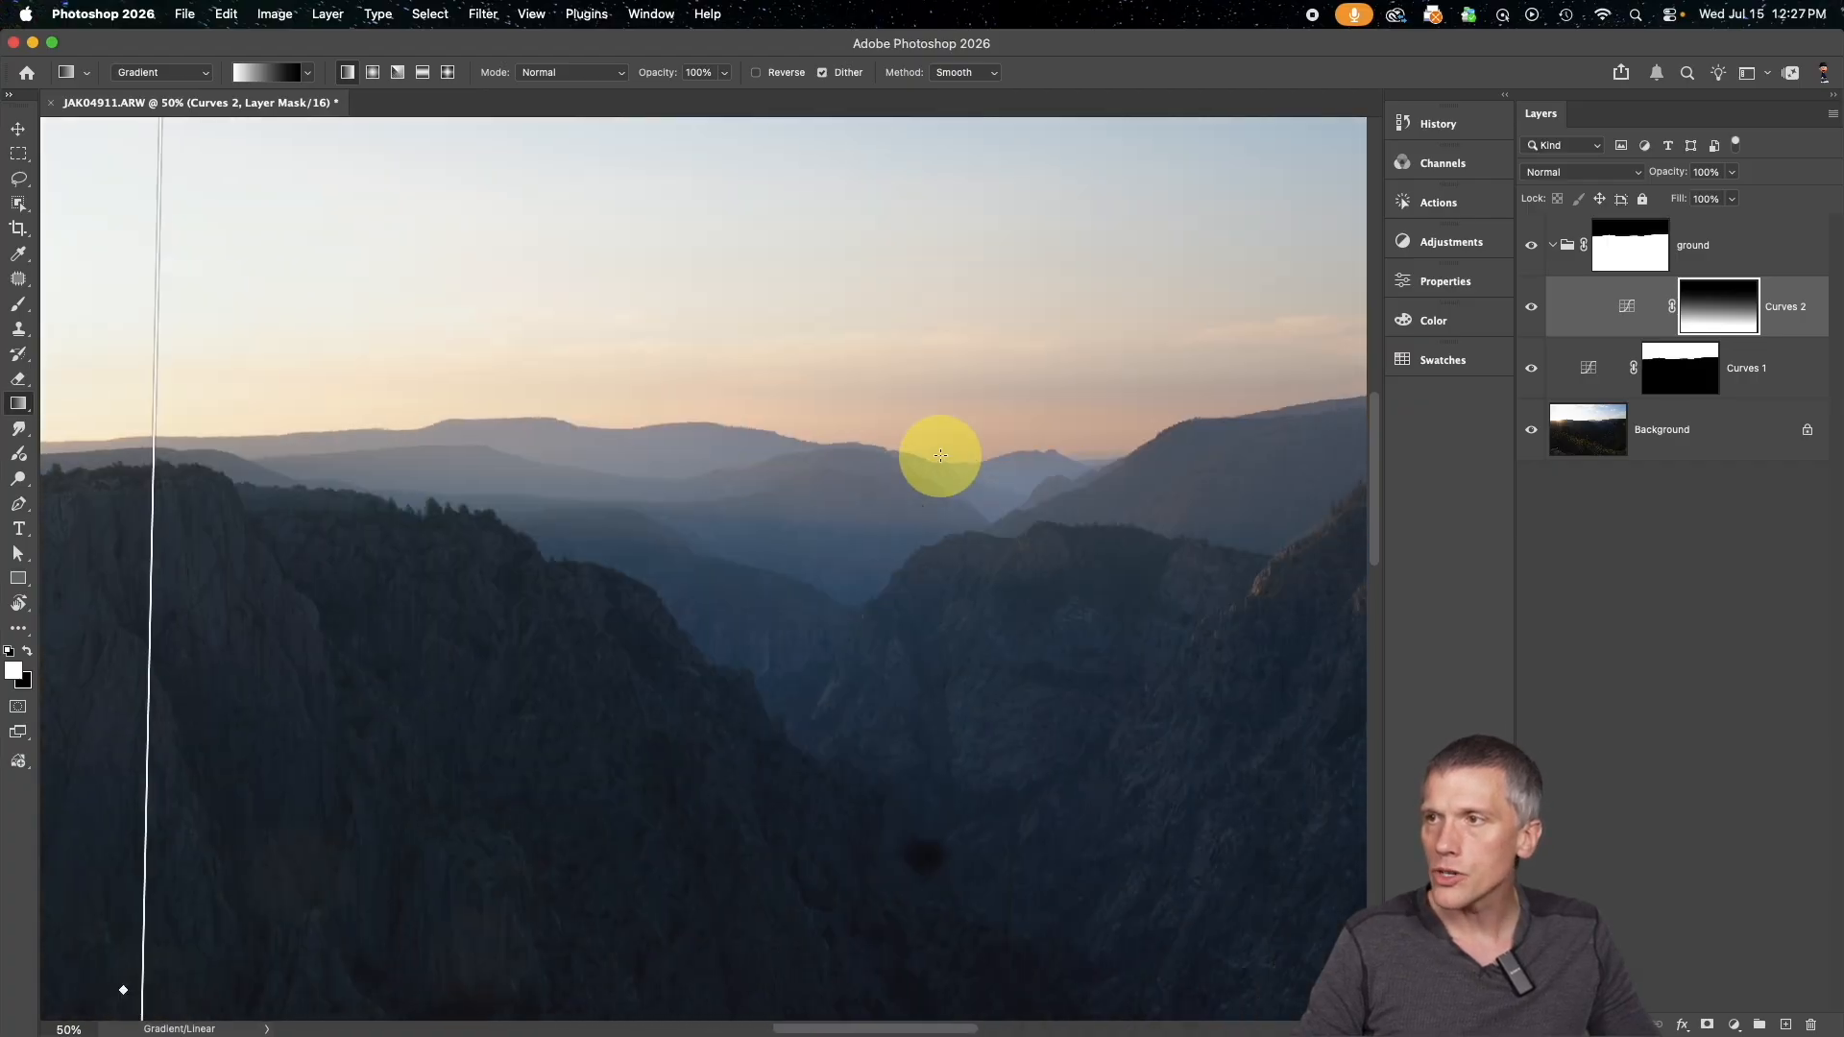
left_click(1703, 314, "shift")
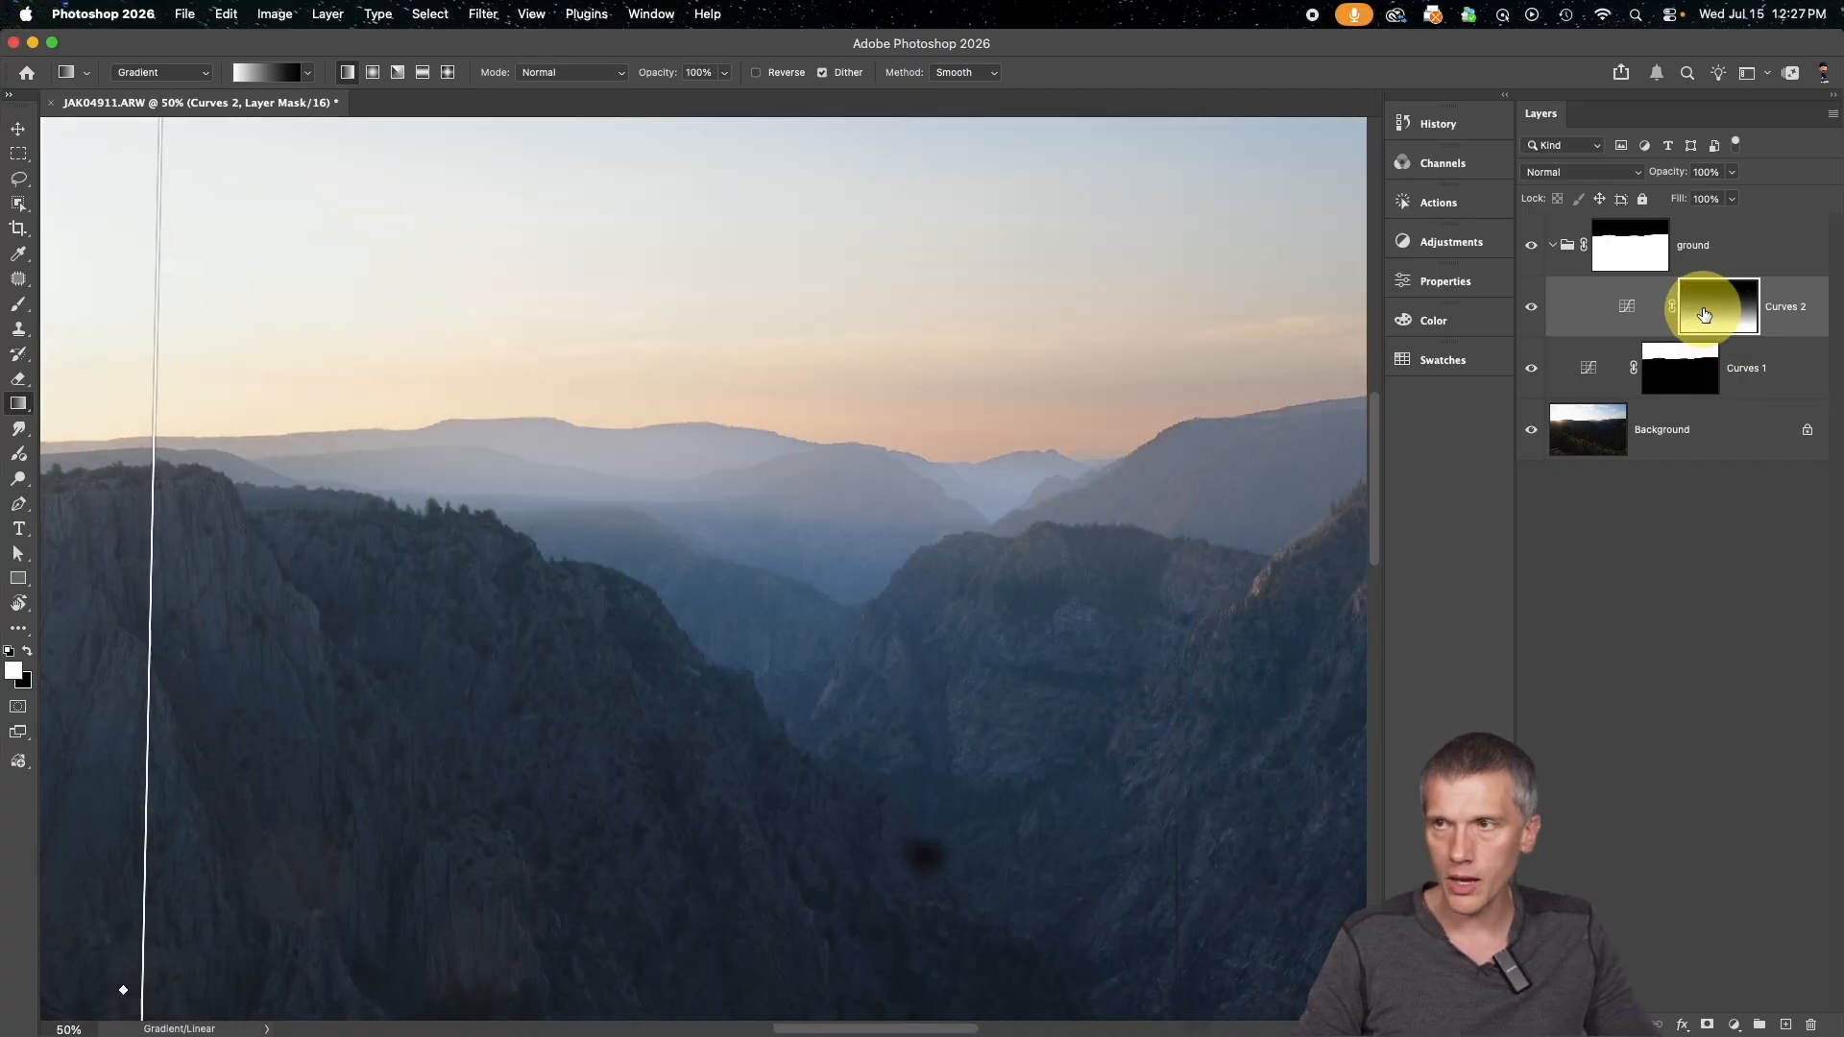
left_click(1703, 314, "shift")
left_click(1702, 314, "shift")
left_click(1702, 314, "shift")
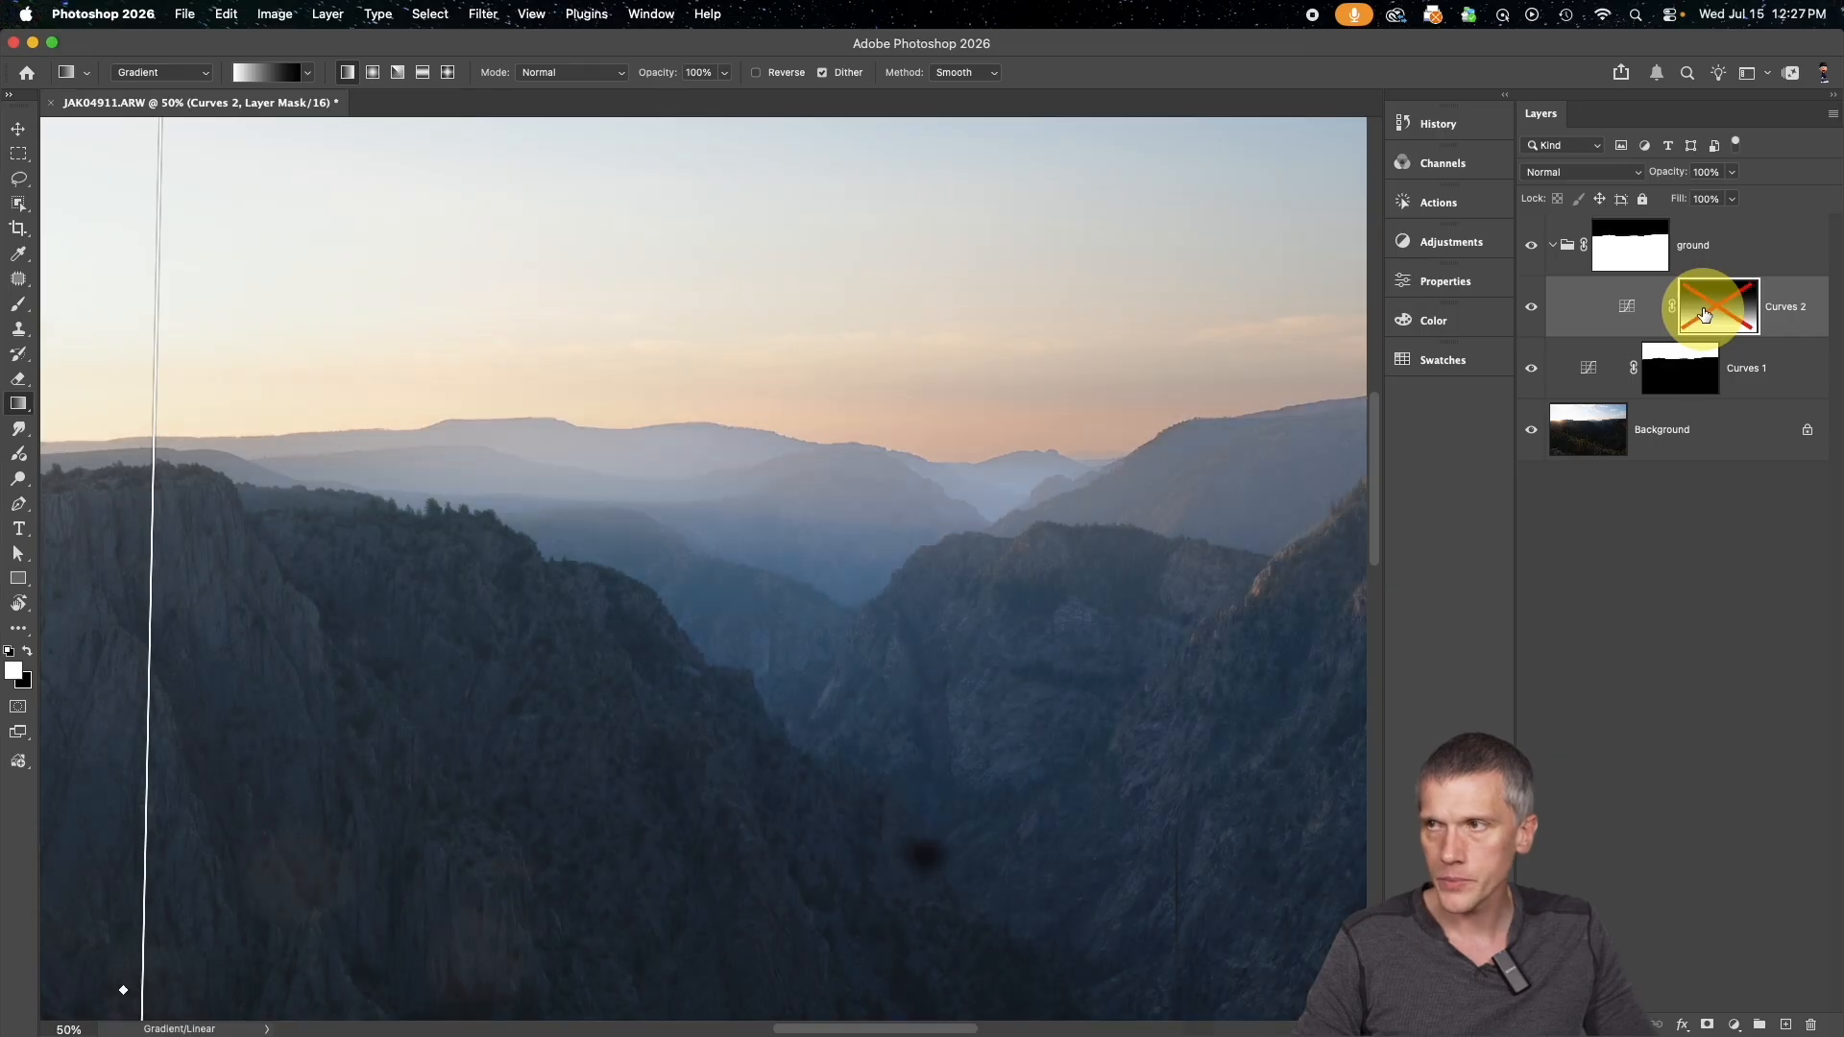
left_click(1703, 314, "shift")
key("super+0")
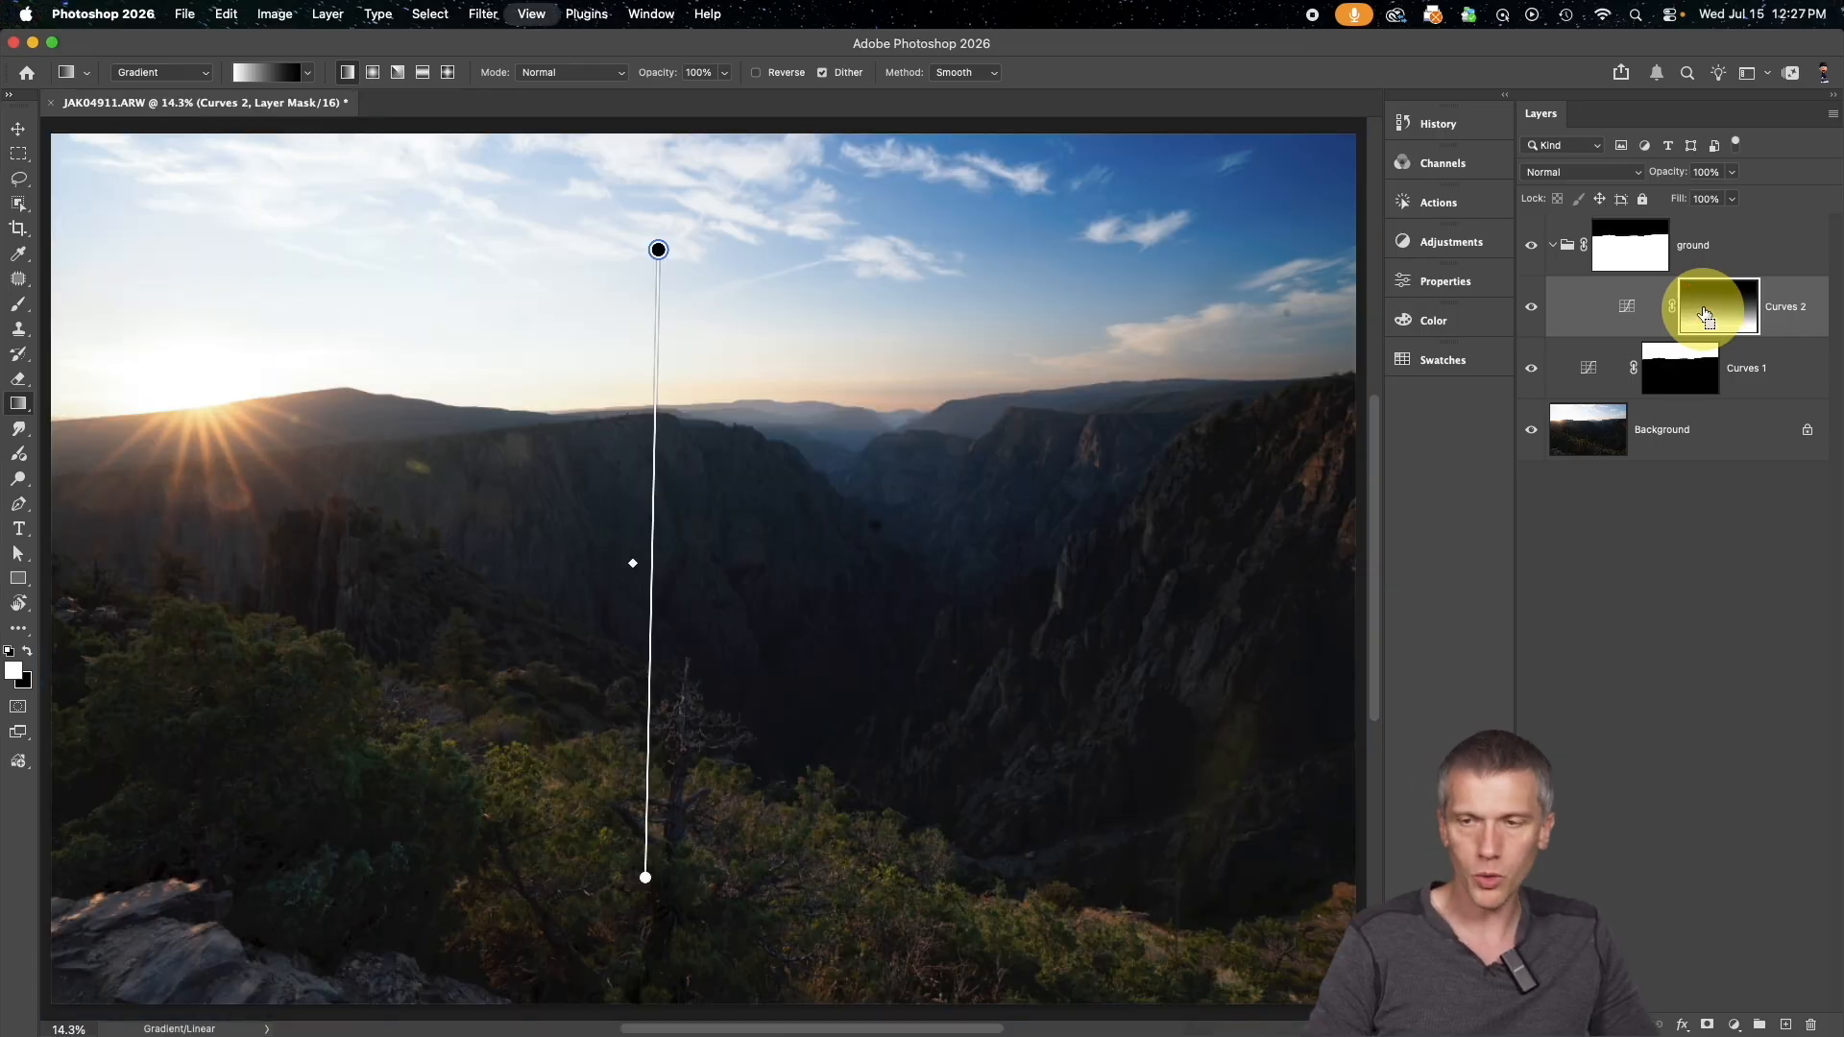
Try a strong ground brightening by raising the Curves 2 midpoint to input 64, output 179, and view its gradient mask
double_click(1626, 305)
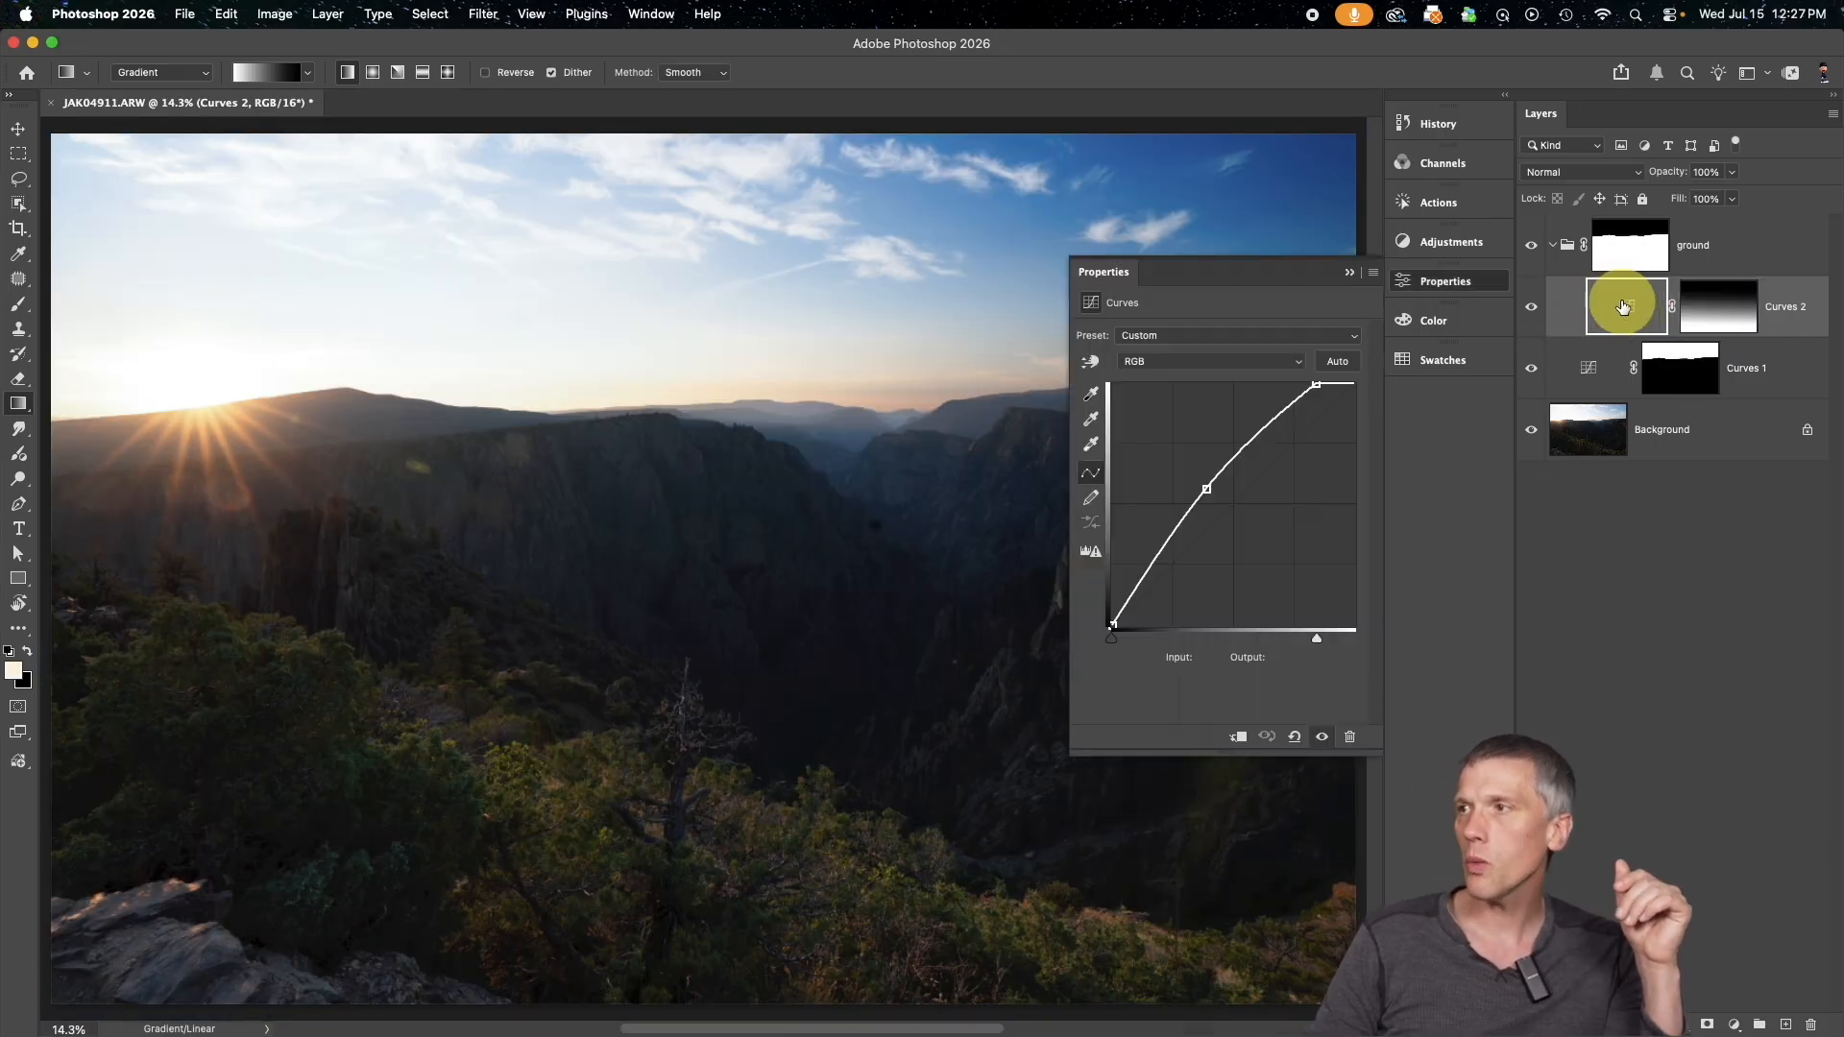
left_click_drag(1221, 507, 1168, 455)
left_click(1352, 274)
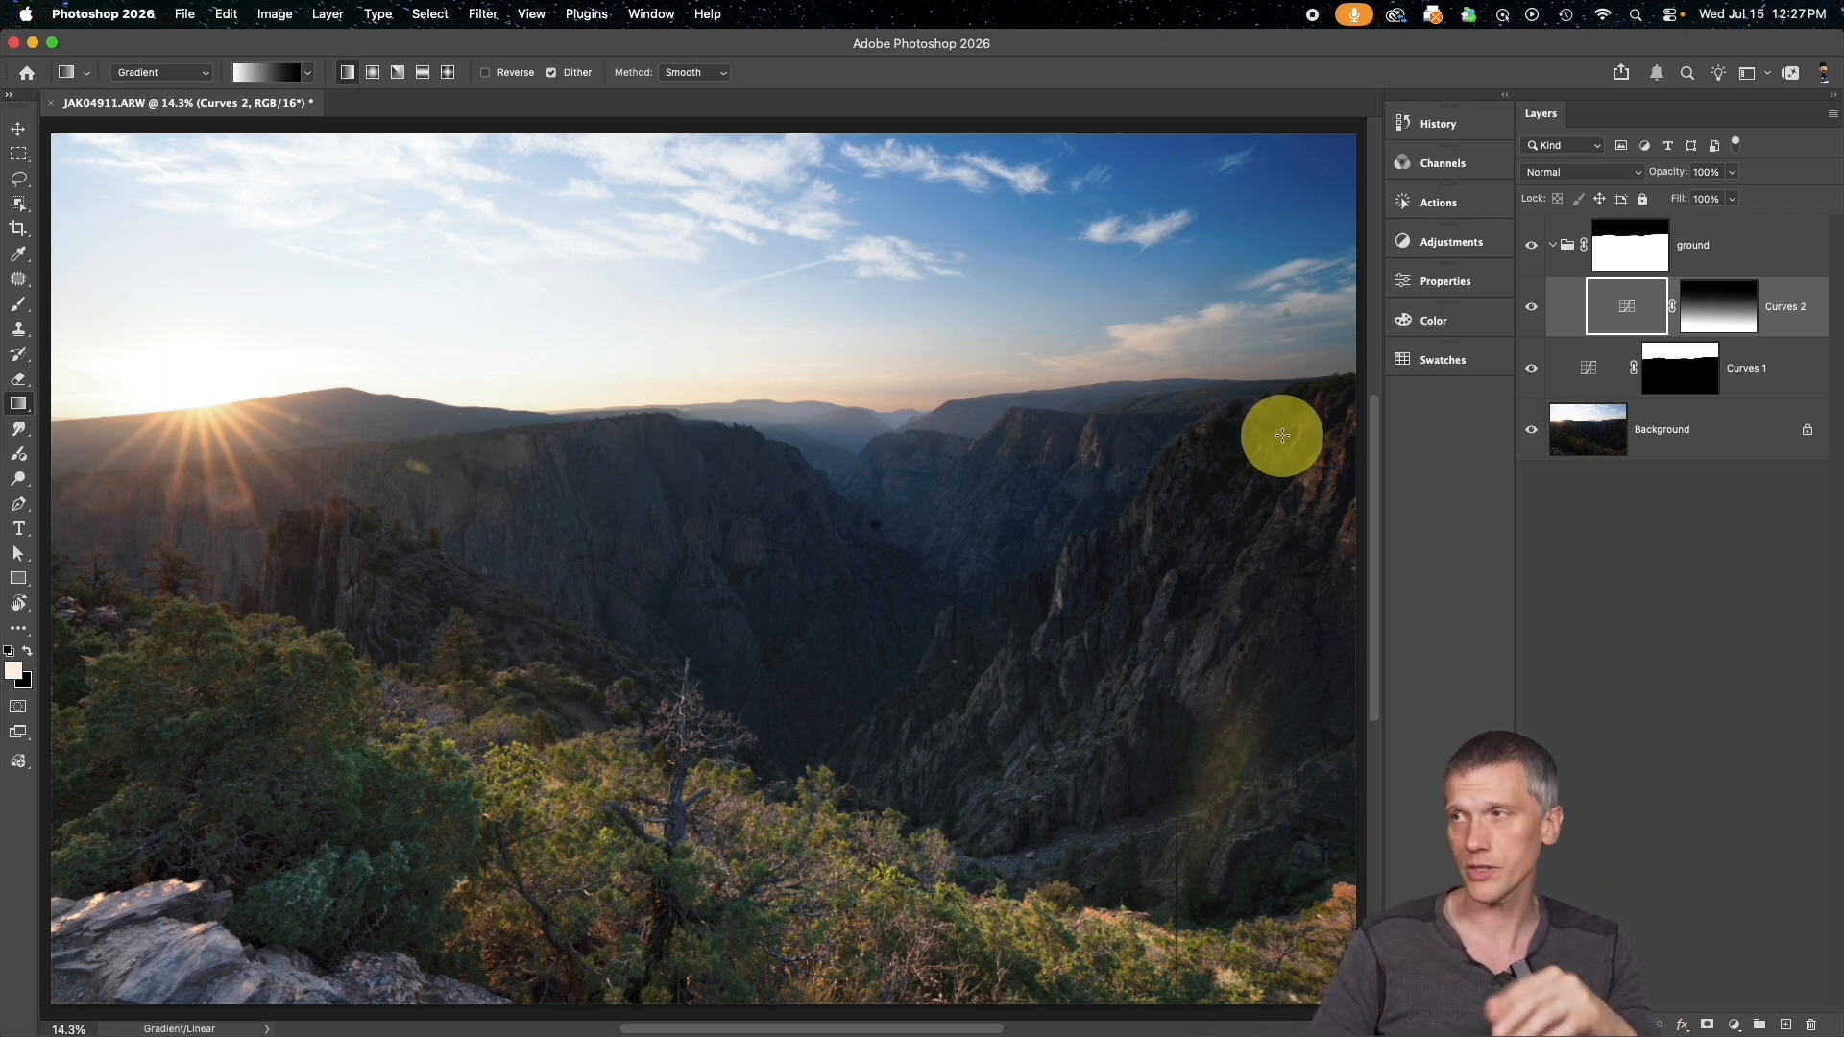
left_click(1724, 303, "alt")
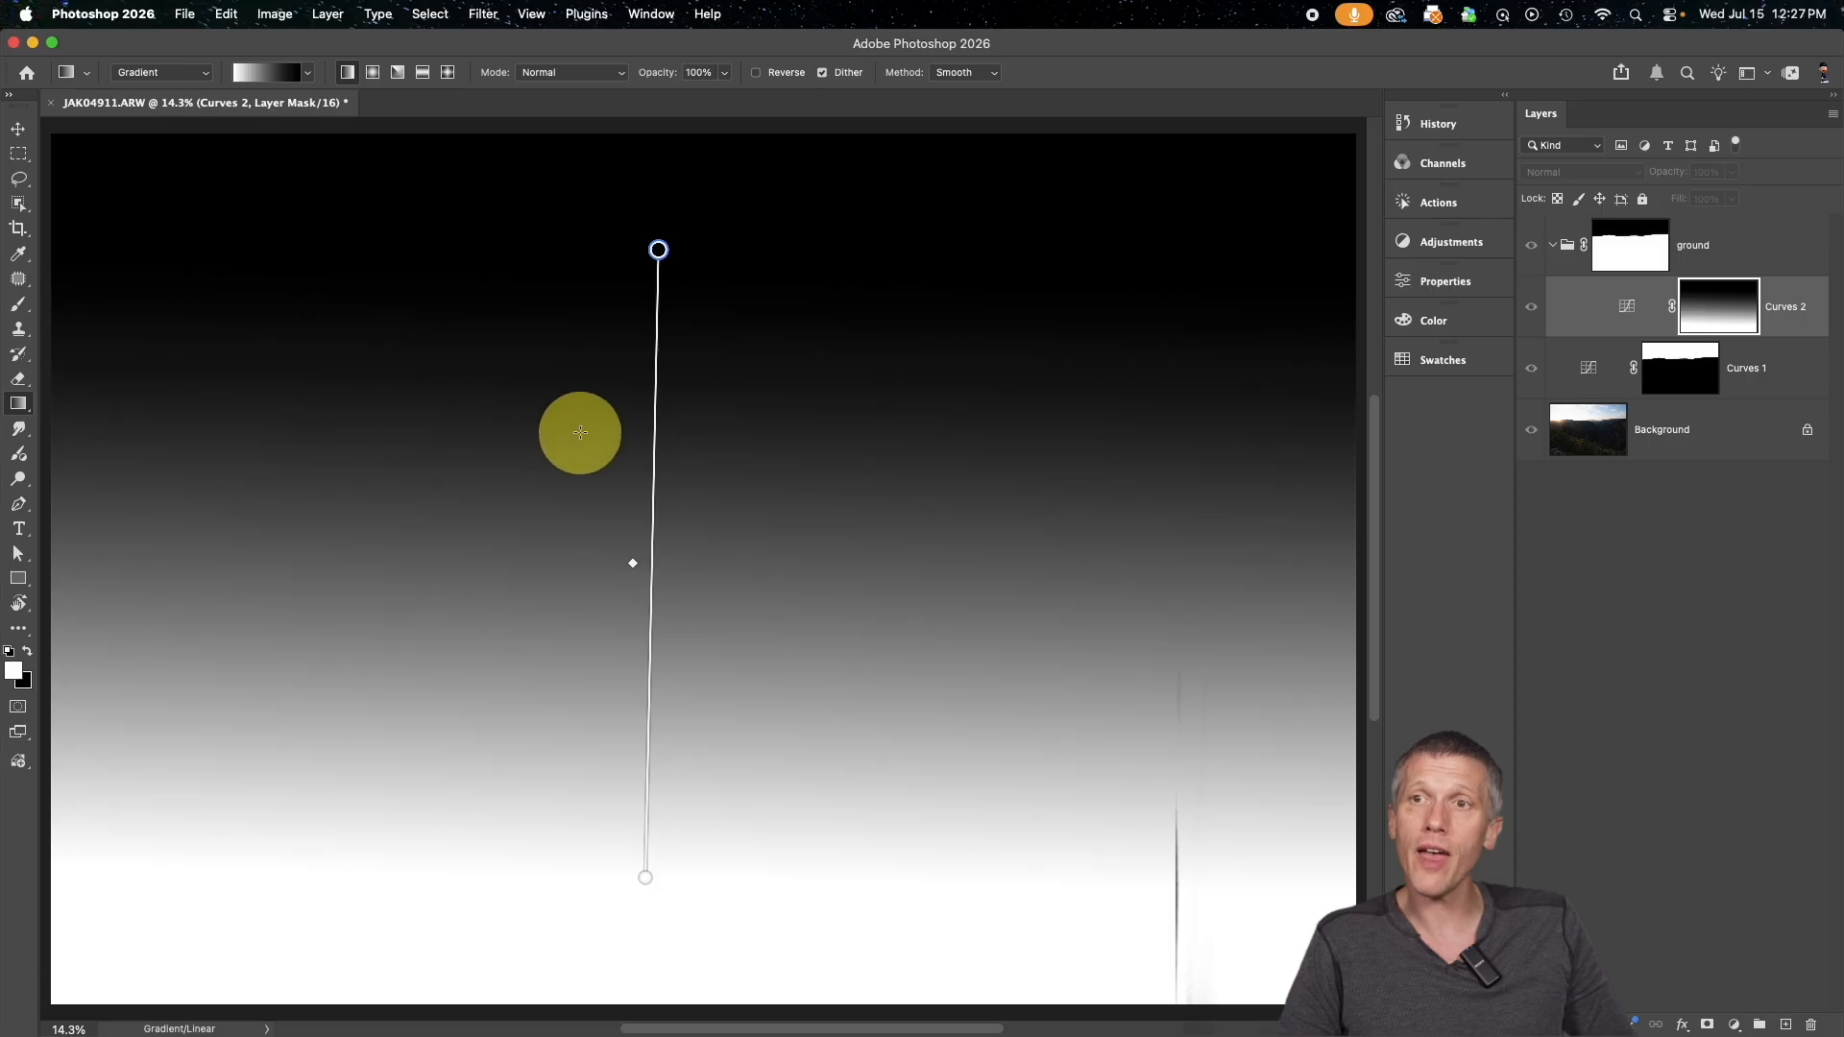
left_click(1710, 307, "alt")
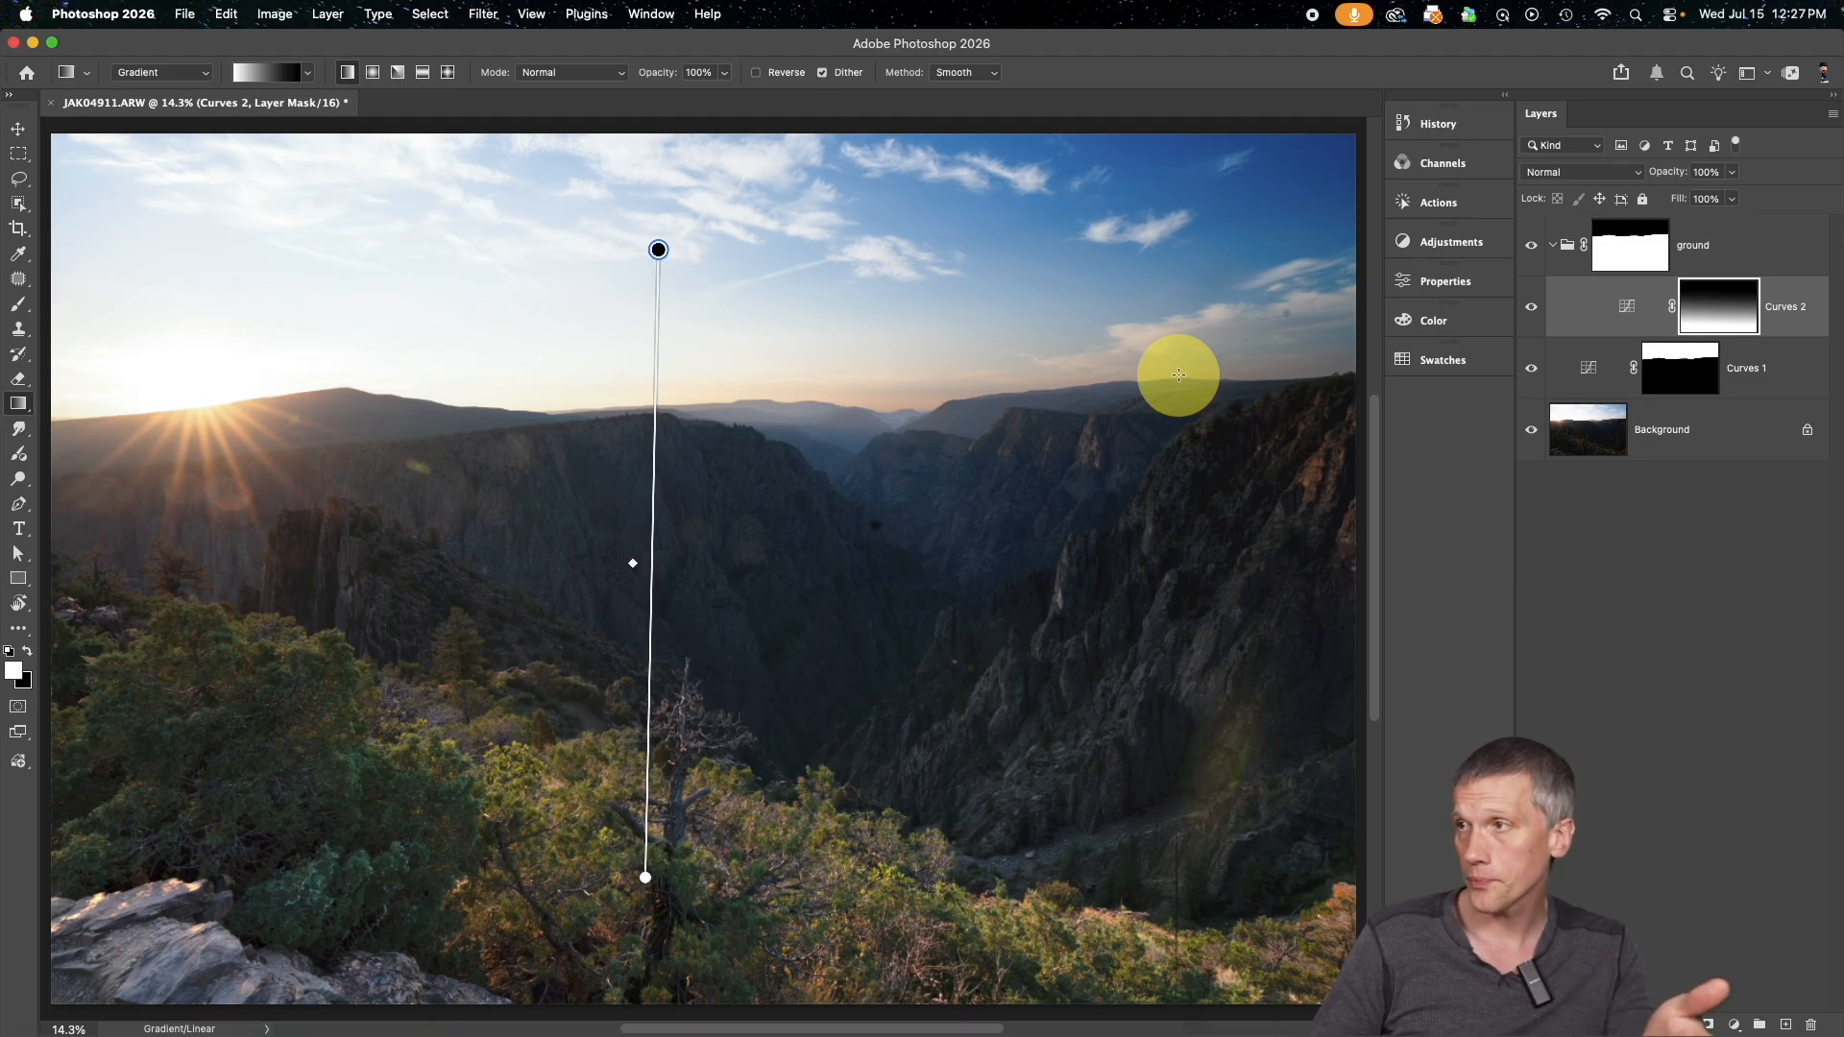
Set the Curves 2 white point to input 190 and its midpoint to input 81, output 167
double_click(1627, 305)
left_click(1184, 482)
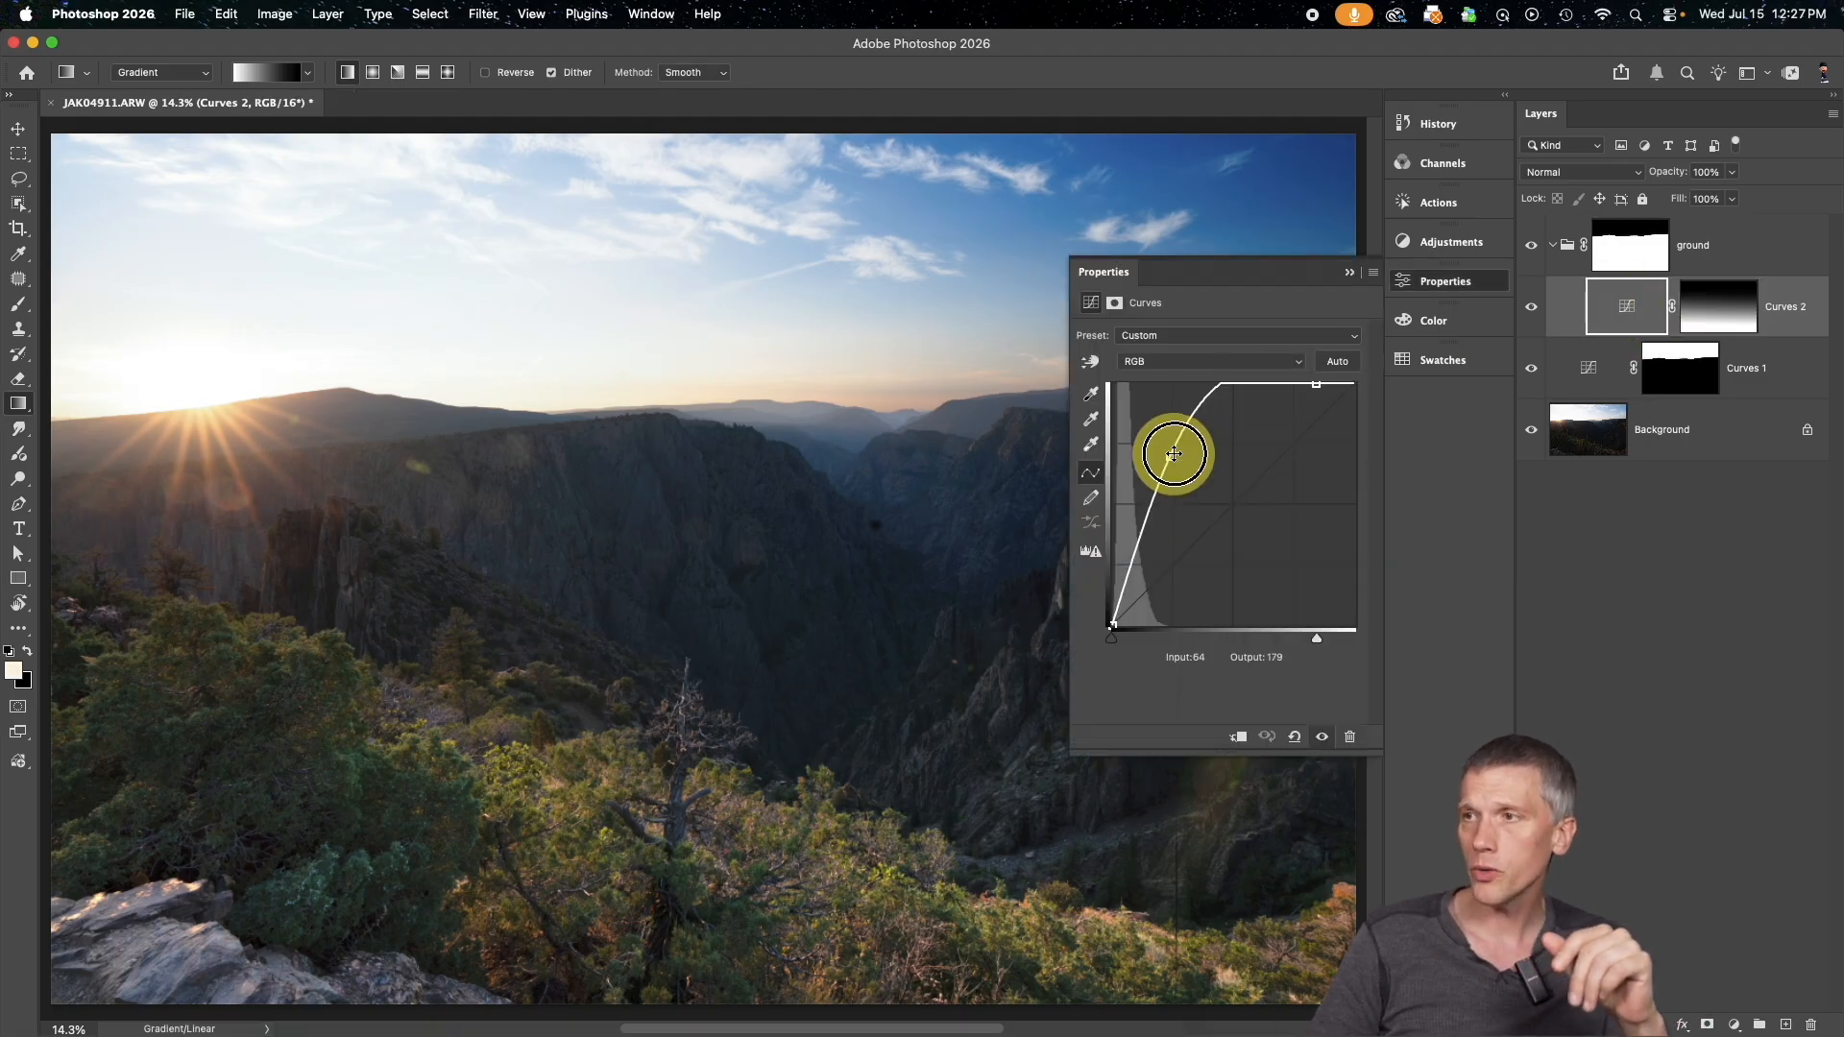
left_click_drag(1173, 453, 1196, 472)
left_click_drag(1315, 382, 1292, 384)
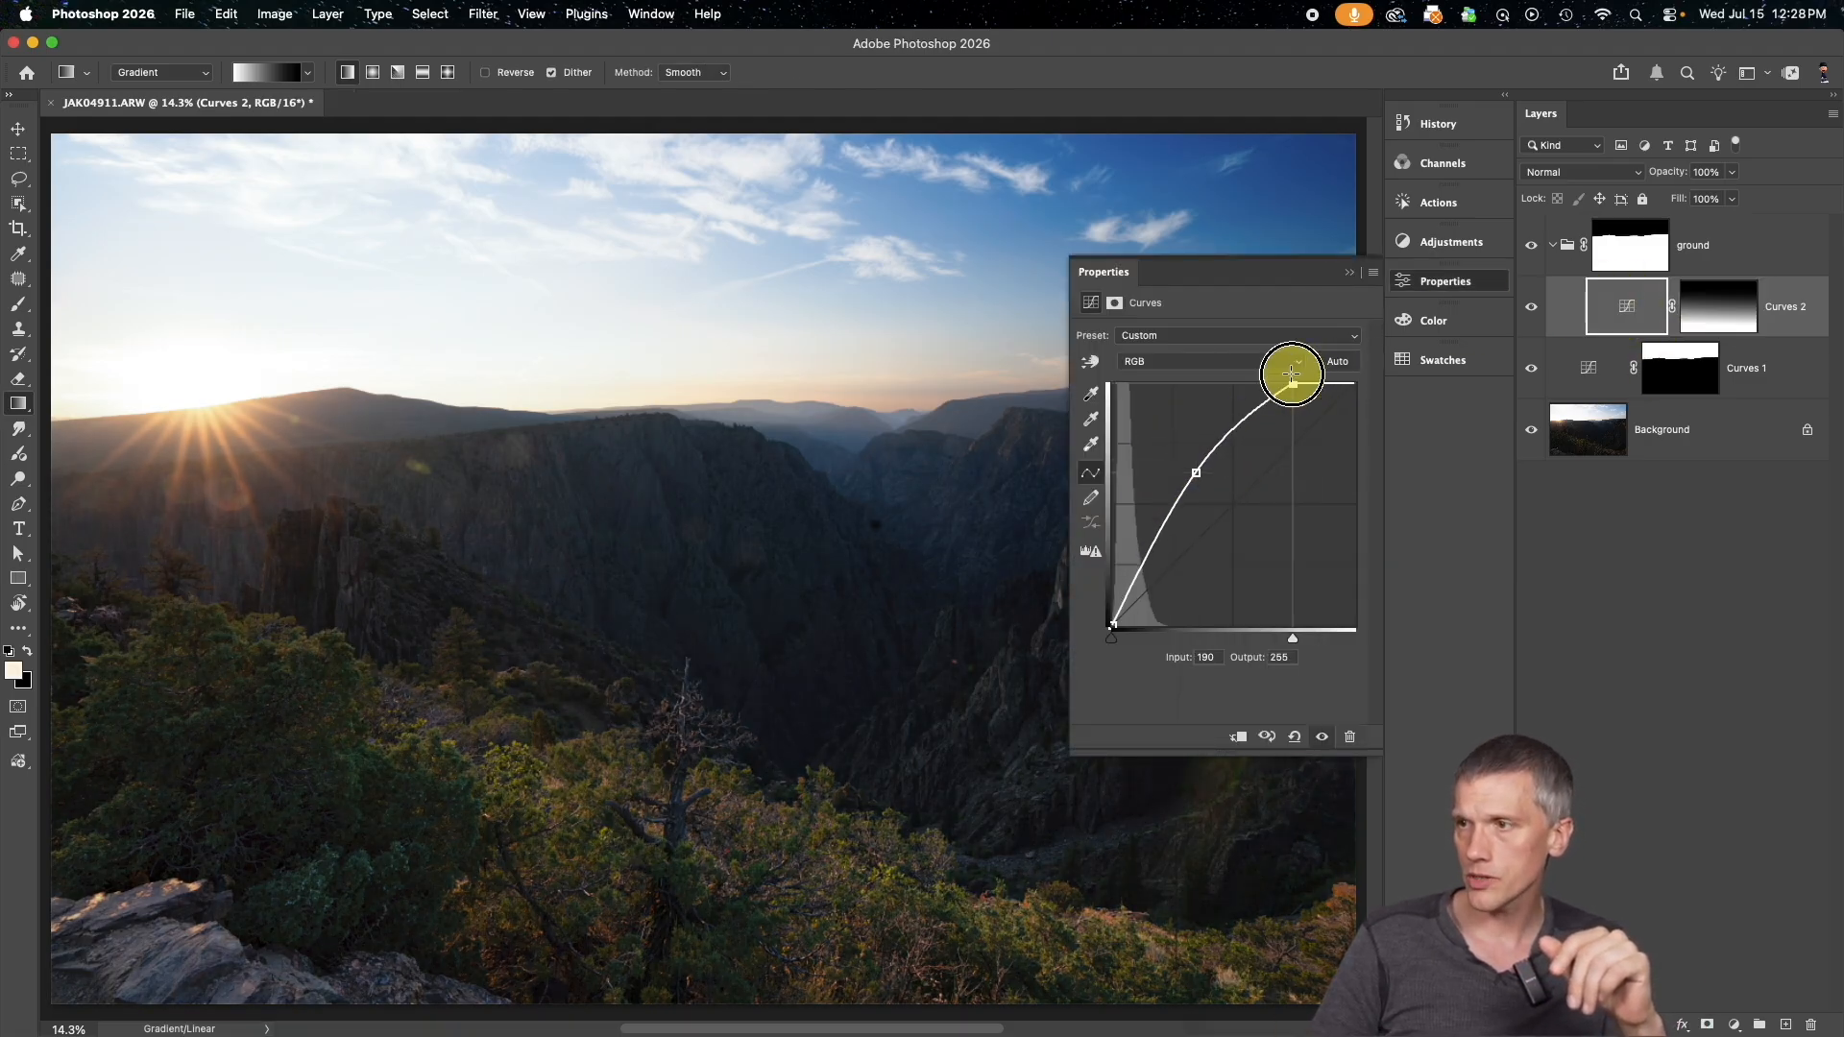
left_click_drag(1196, 472, 1184, 468)
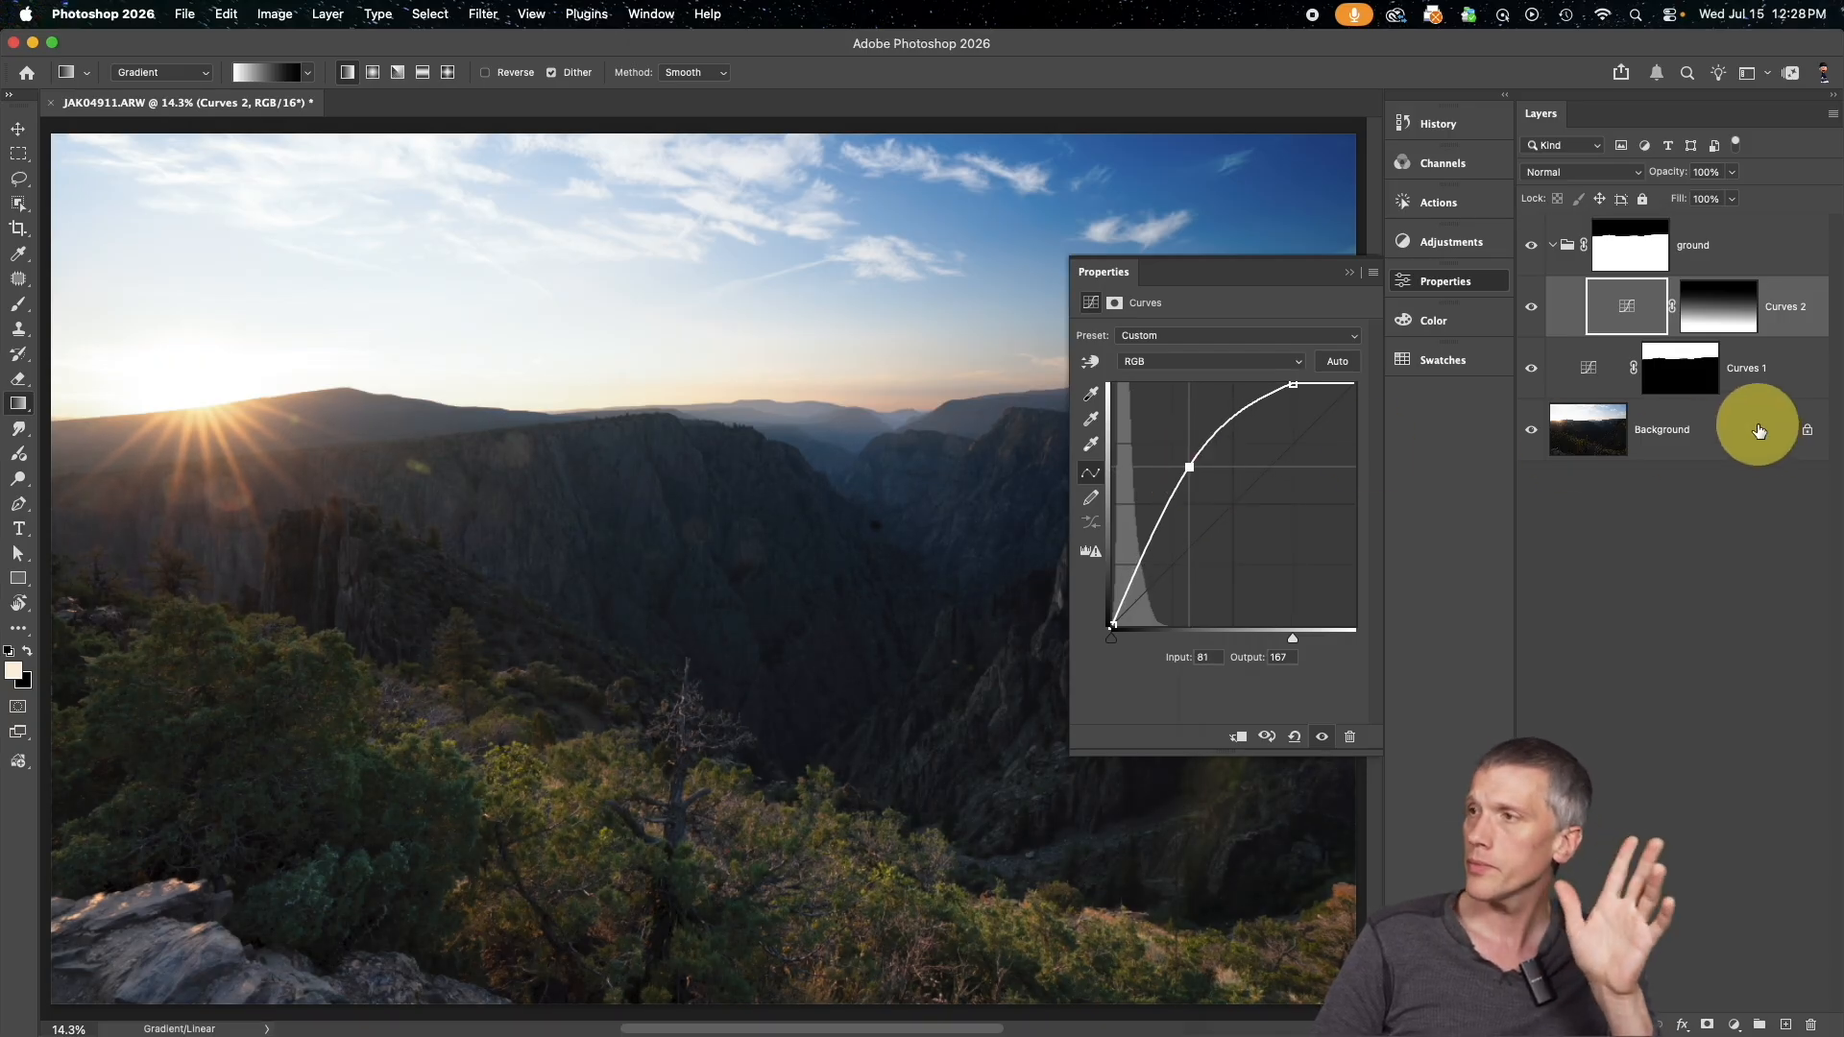
Change the black stop of the Curves 2 mask gradient to a dark gray with 9% brightness
left_click(1701, 315)
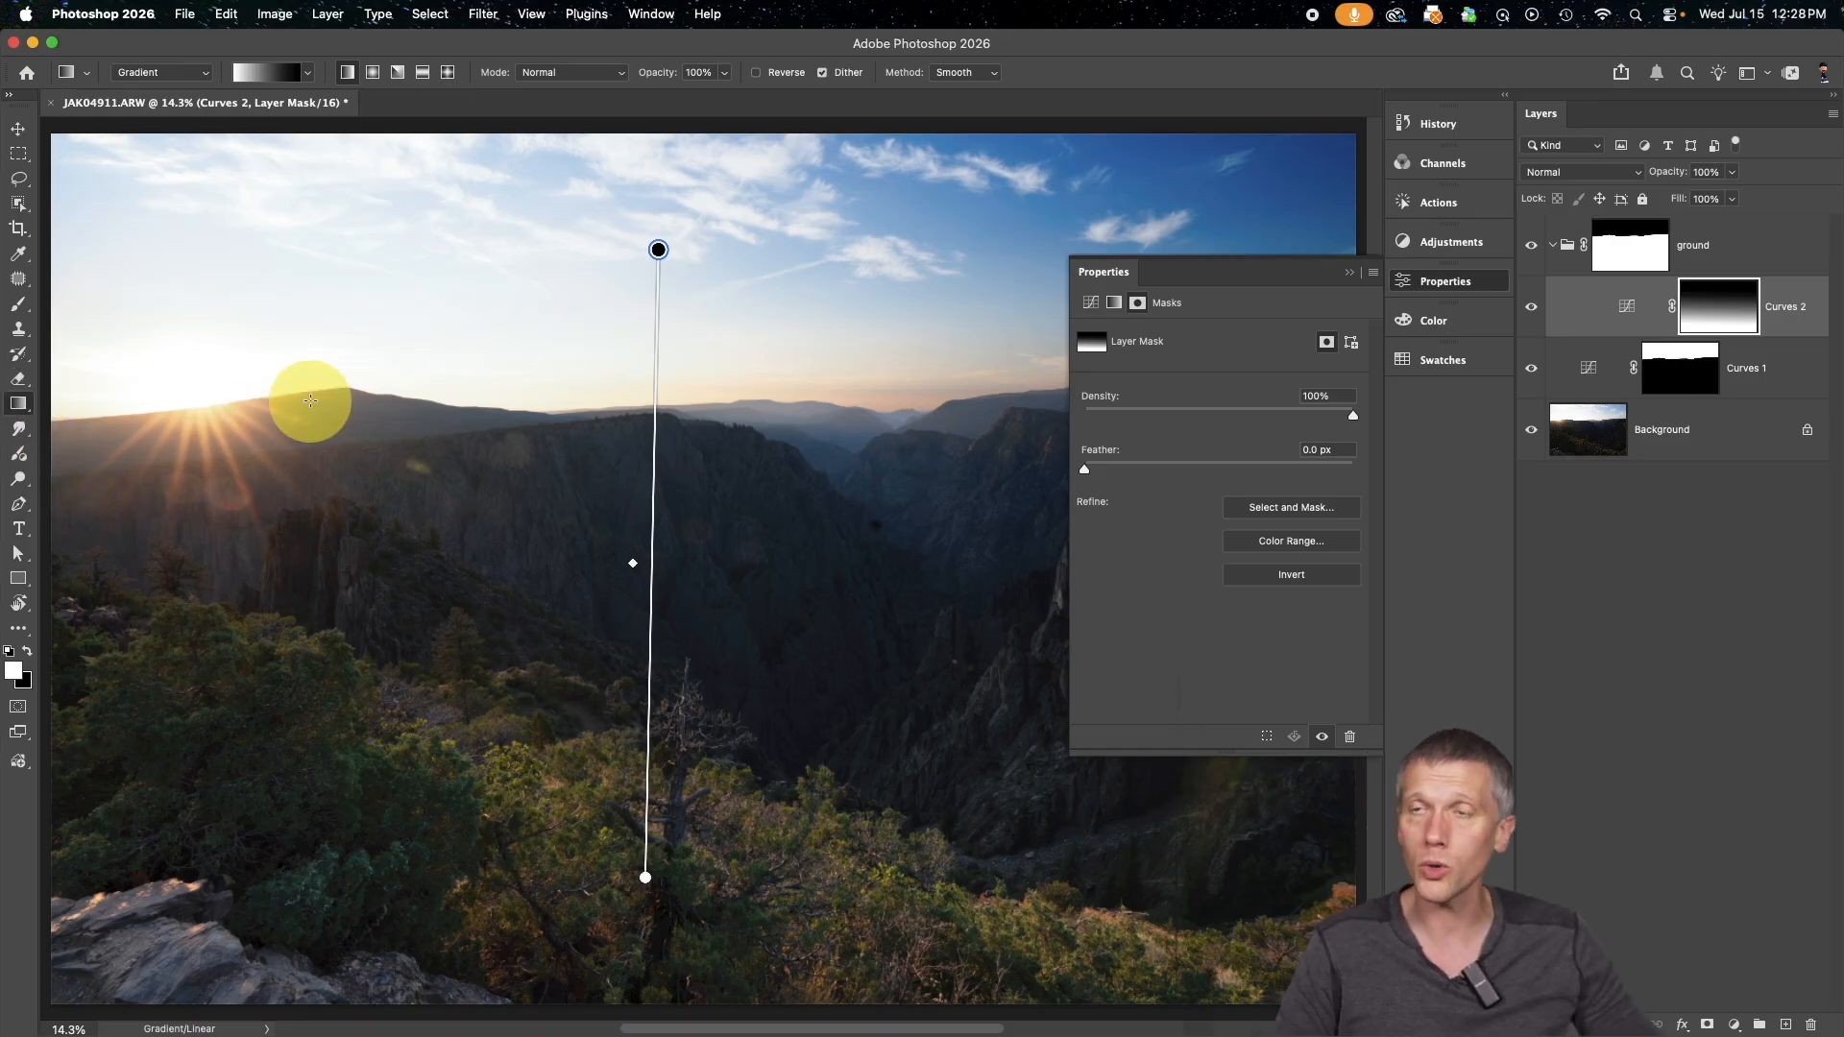
double_click(659, 251)
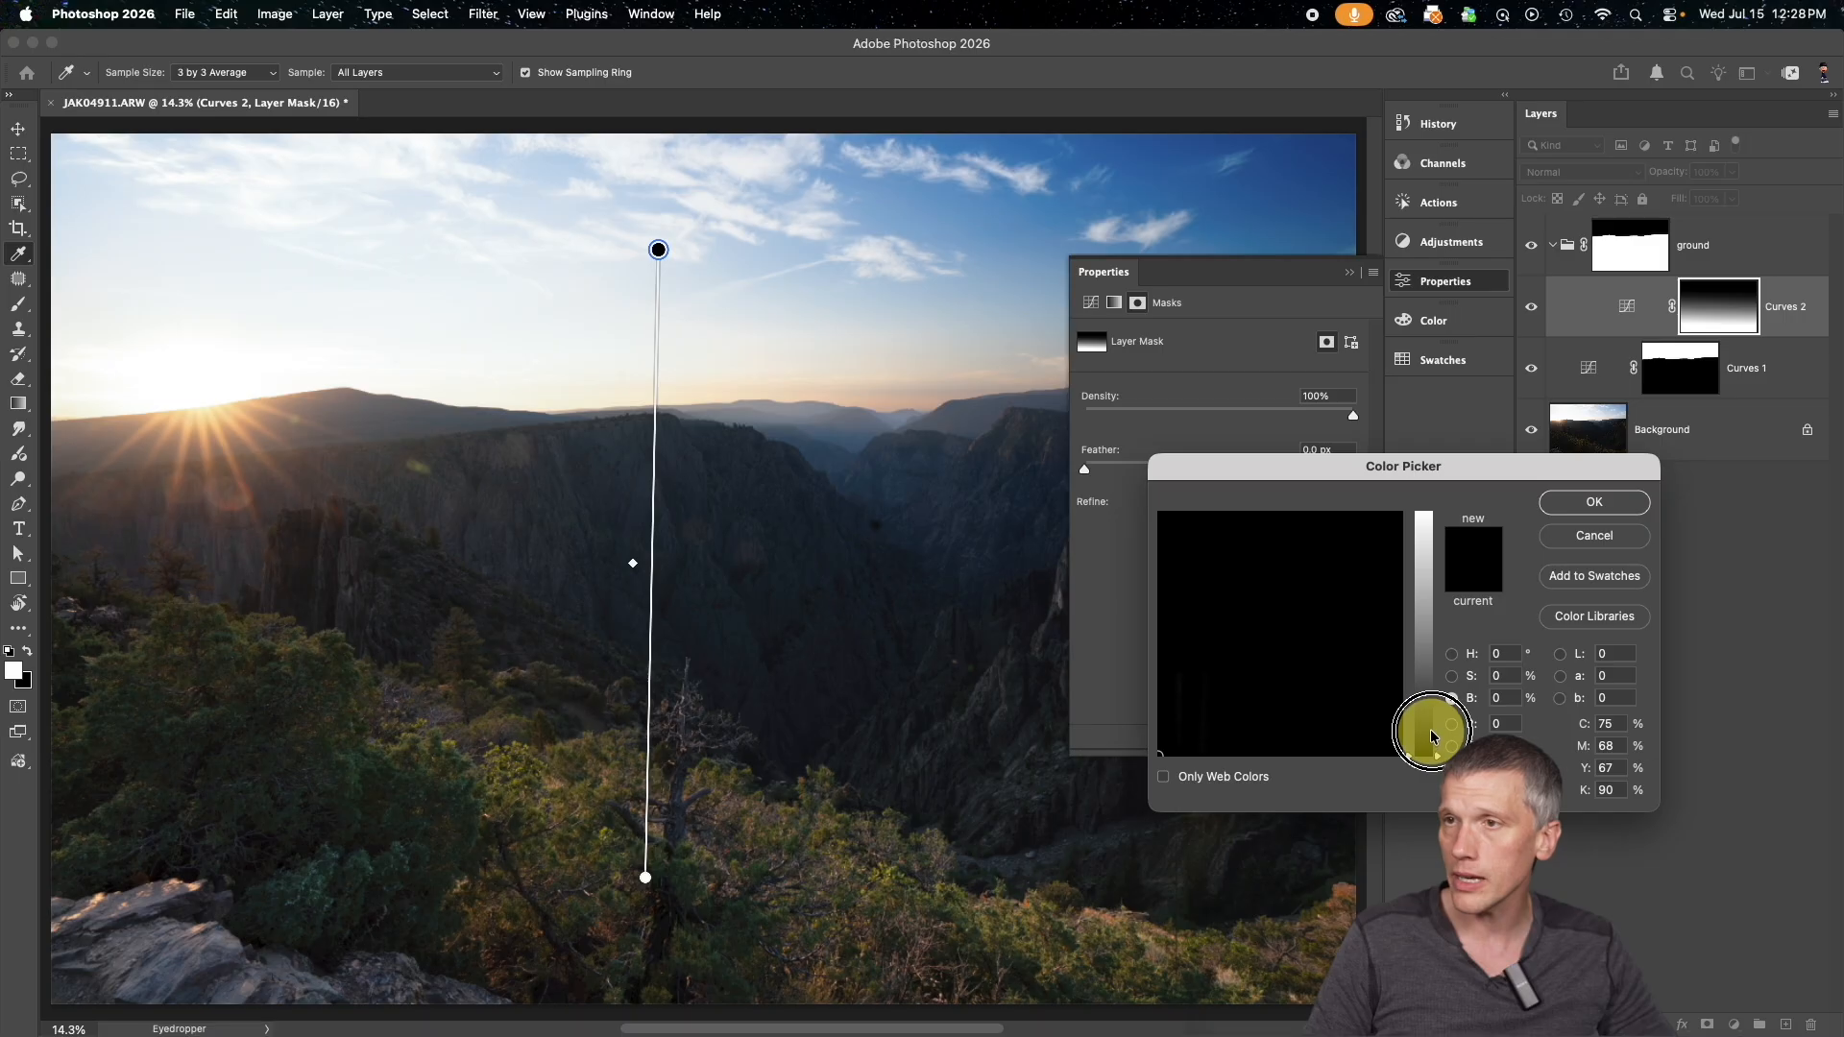
left_click_drag(1426, 748, 1424, 717)
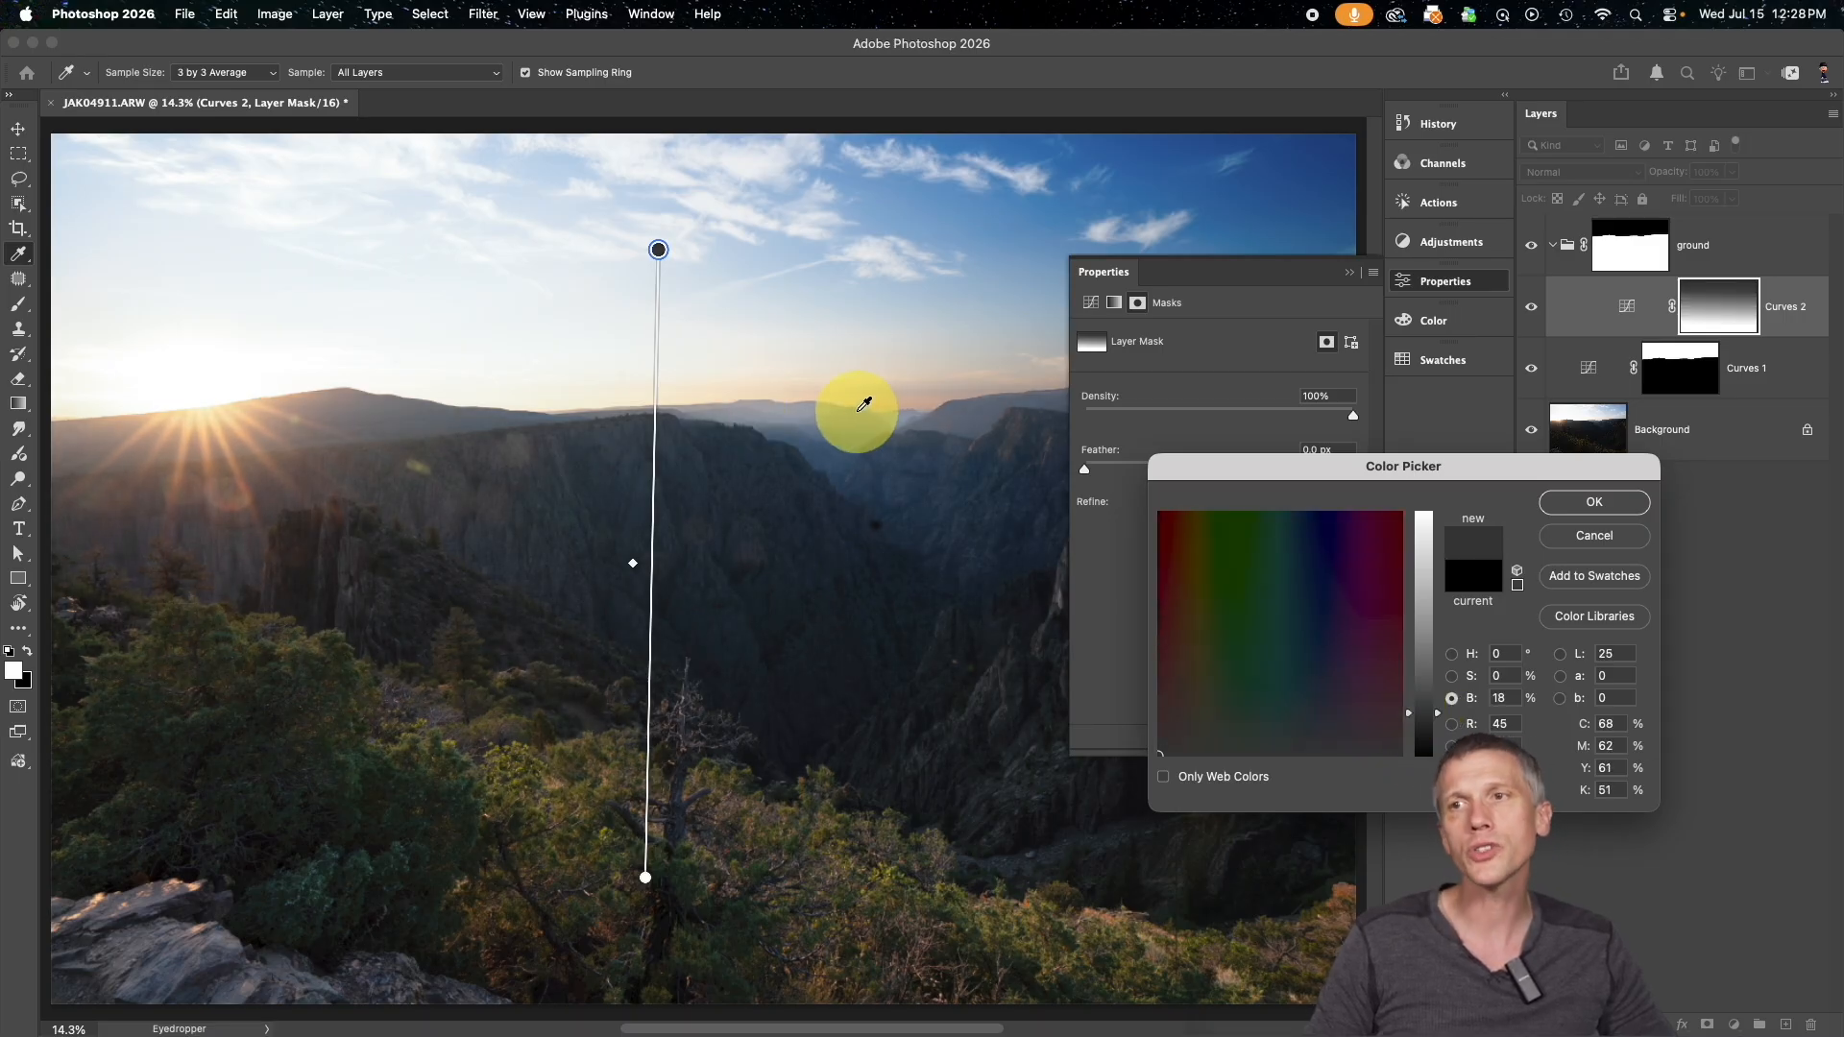
left_click_drag(1421, 718, 1421, 736)
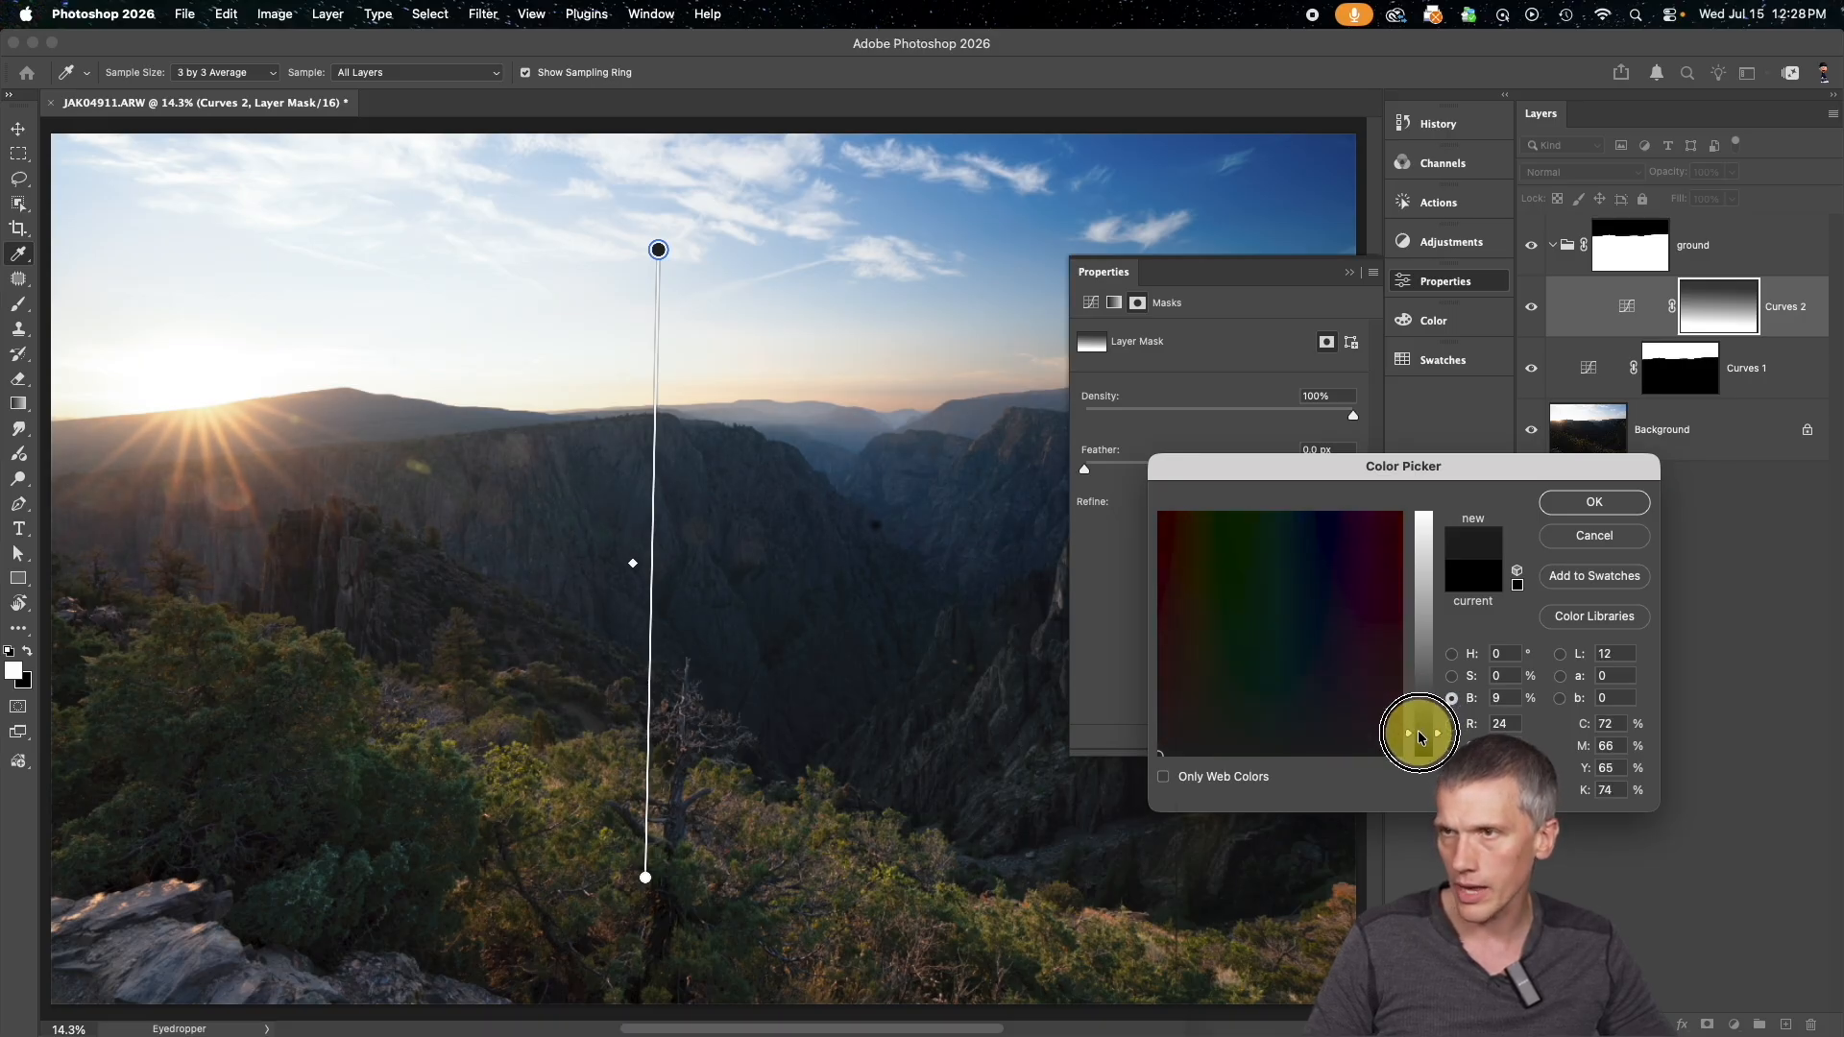
left_click(1564, 503)
key("g")
left_click(1348, 273)
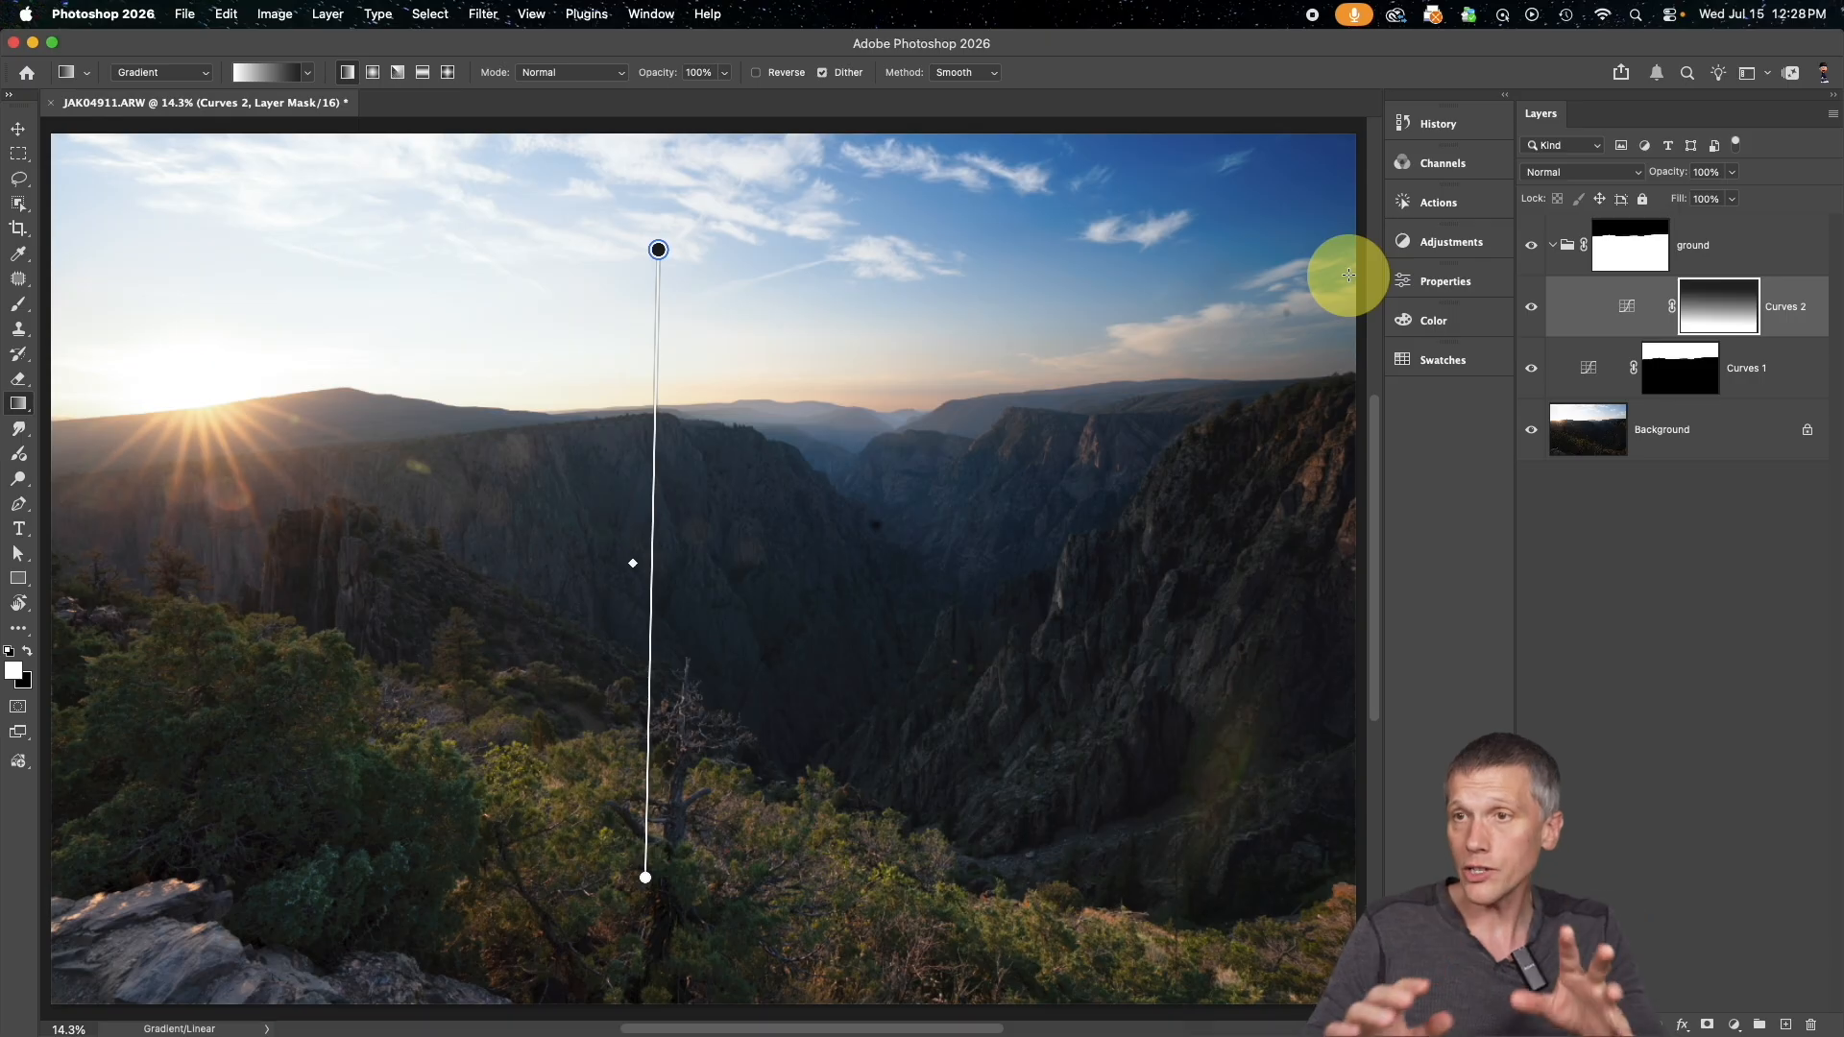
Put Curves 1 in a group named "sky" and move its mask onto the group
left_click(1582, 374)
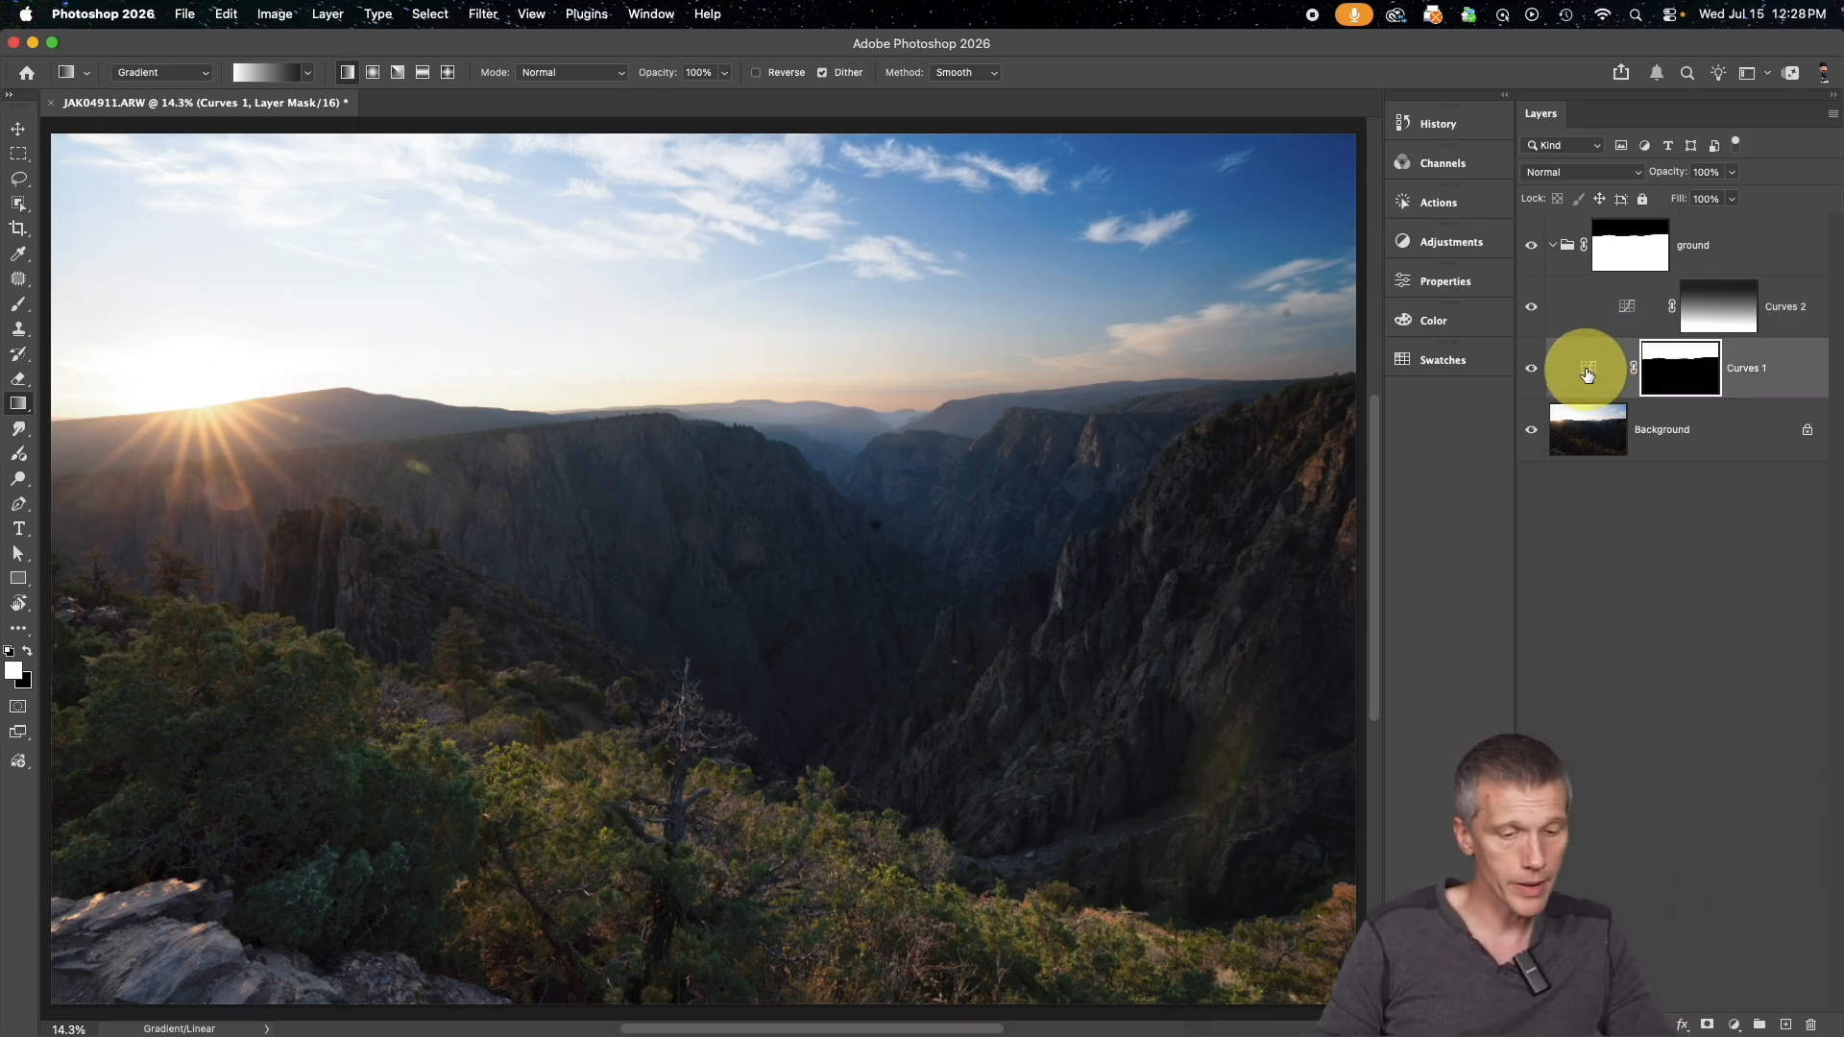
key("super+g")
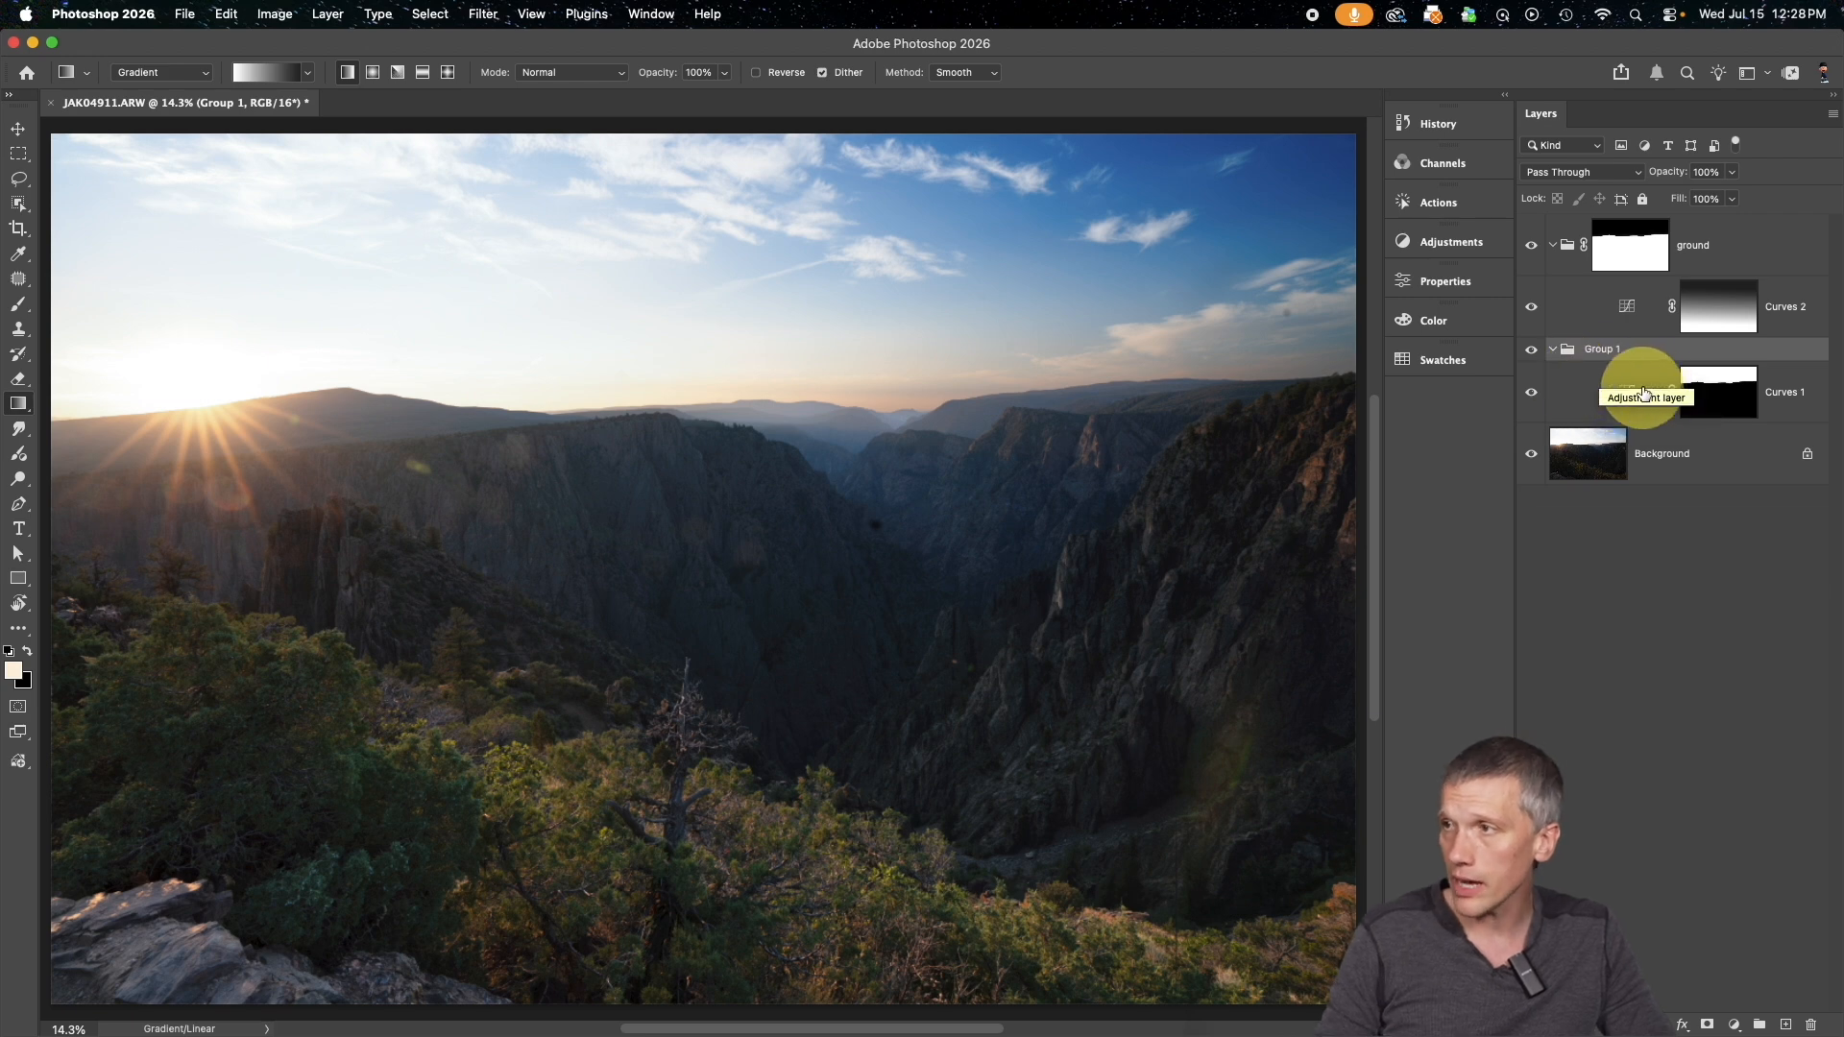
double_click(1600, 349)
type("sky")
key("Return")
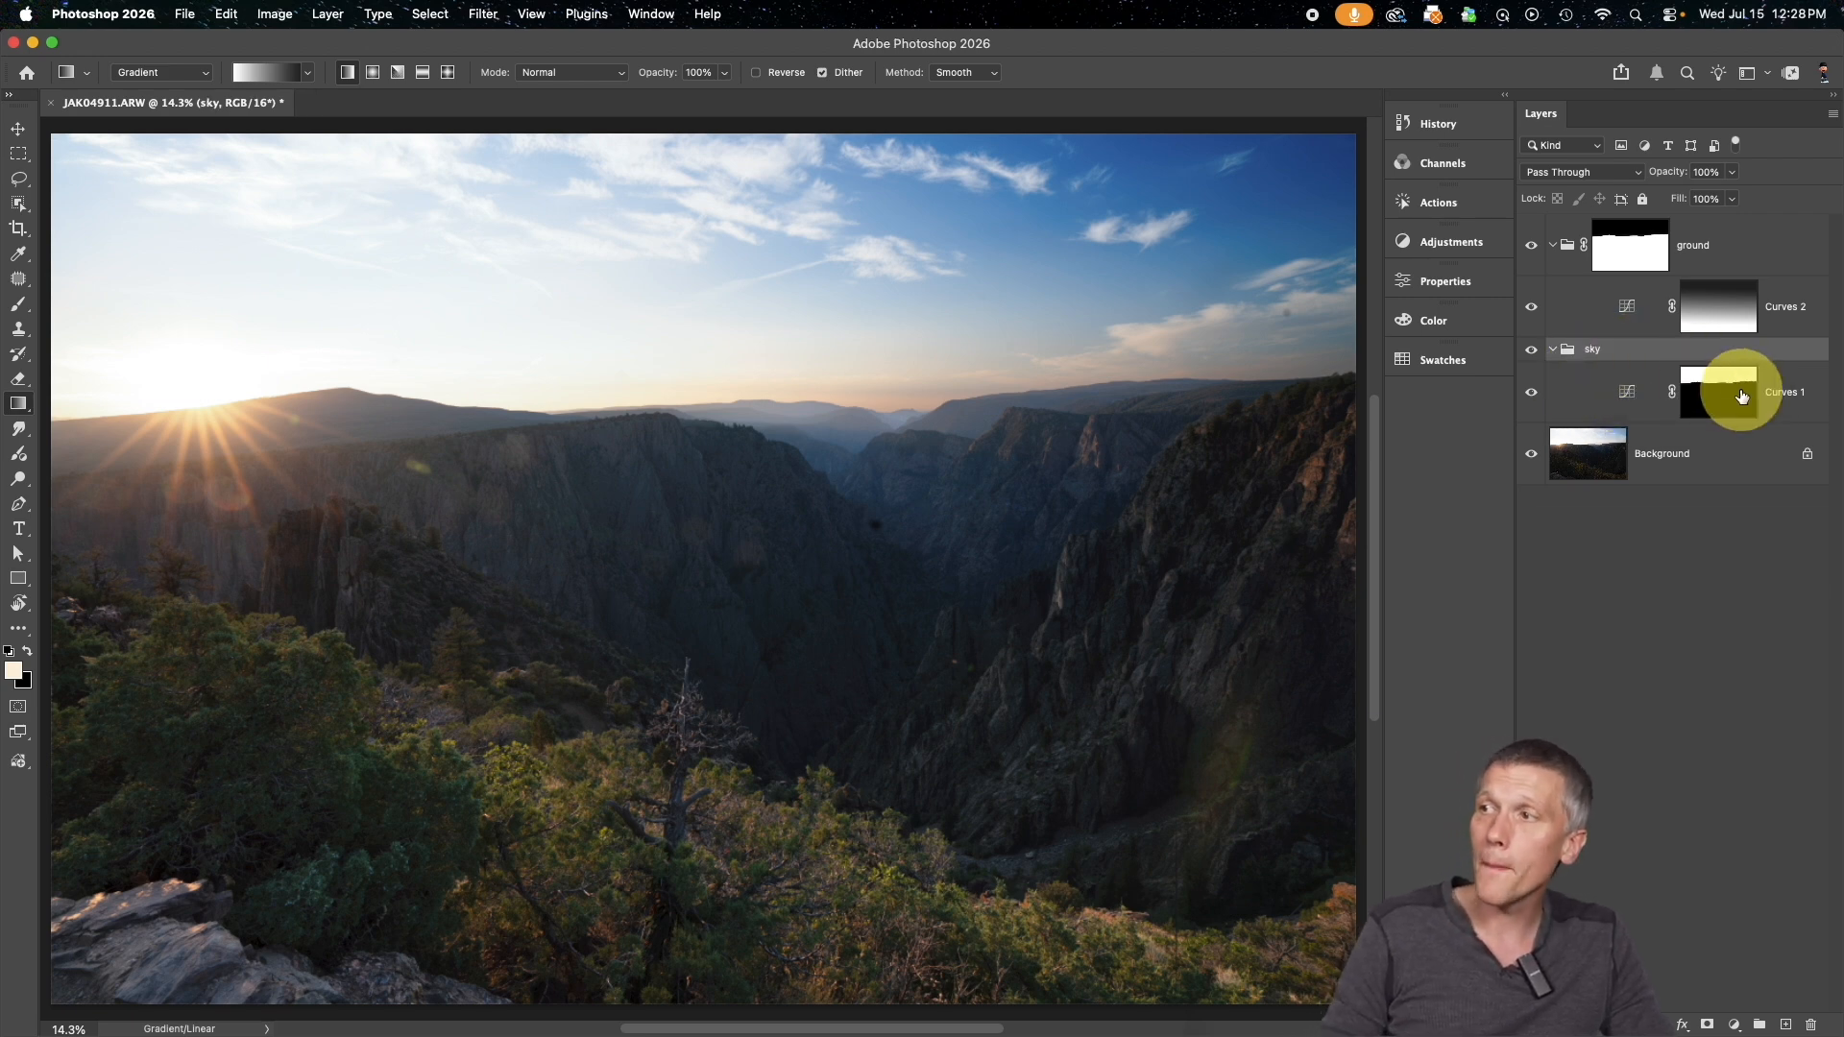
left_click_drag(1726, 391, 1698, 360)
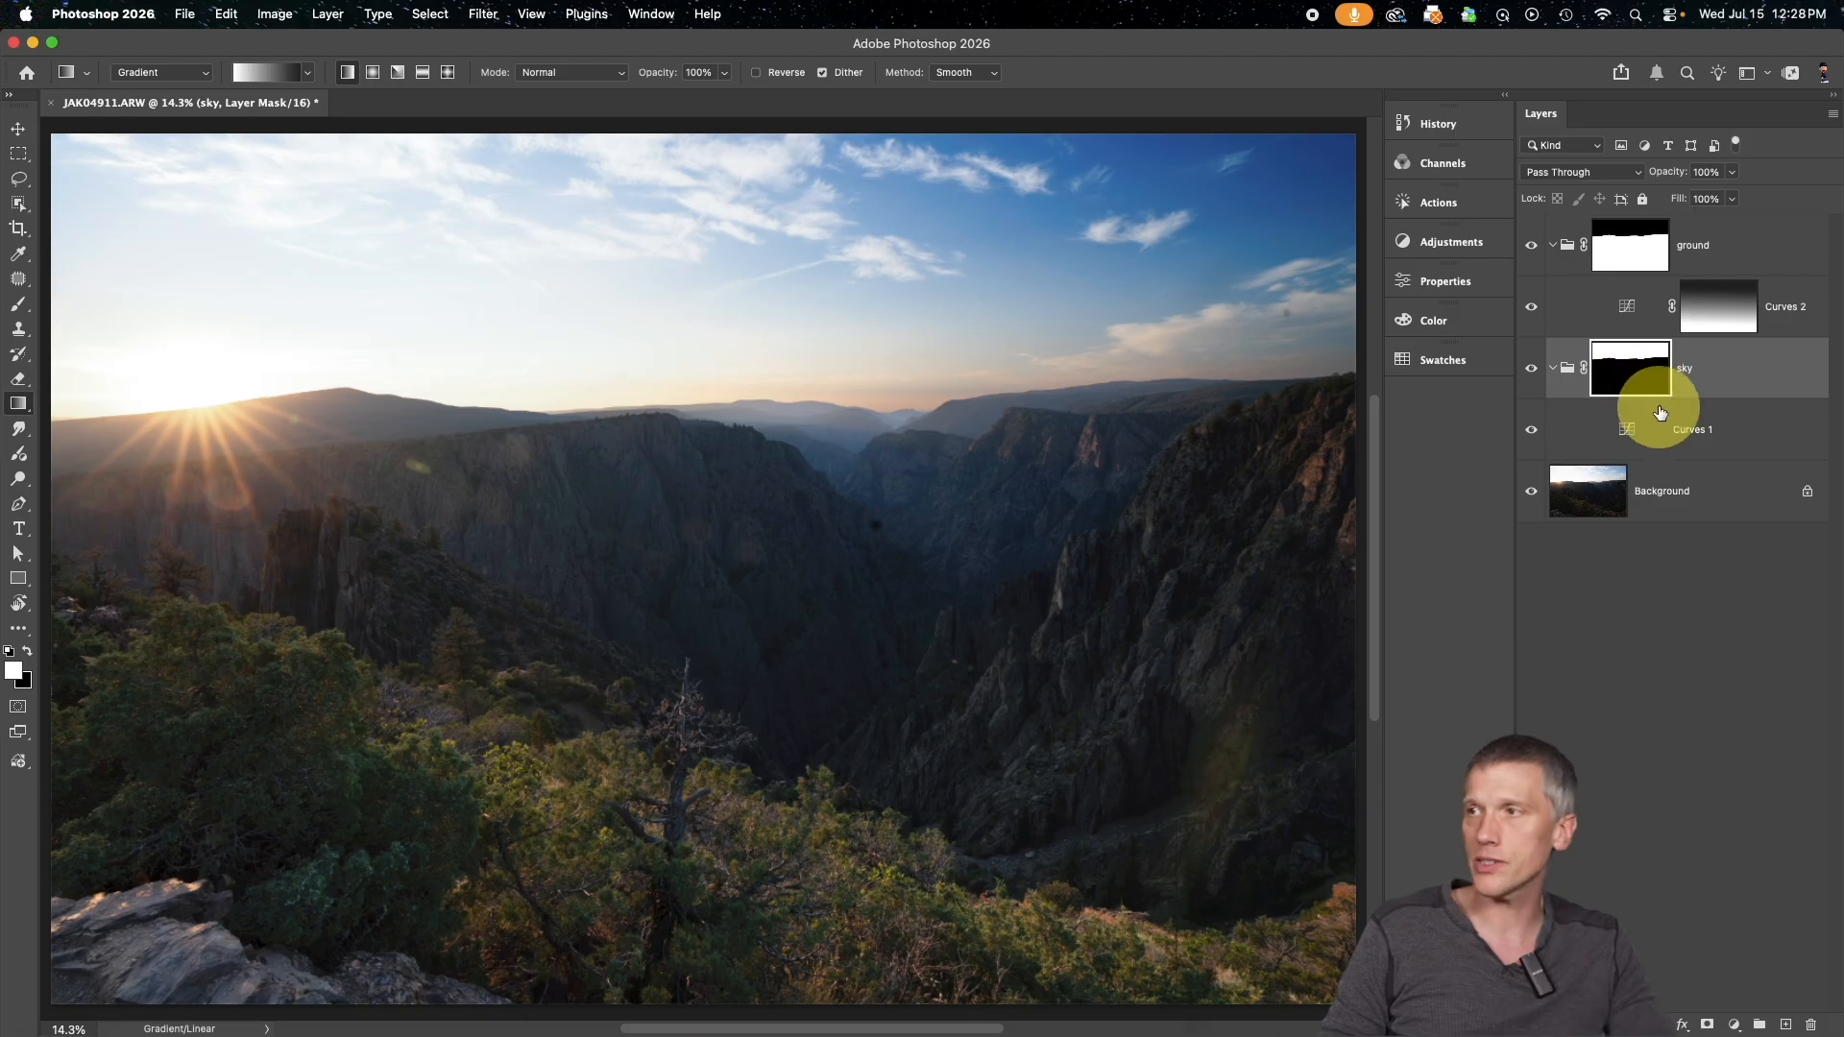
Set the midpoint of the Curves 1 curve in the sky group to input 158, output 100
left_click(1707, 434)
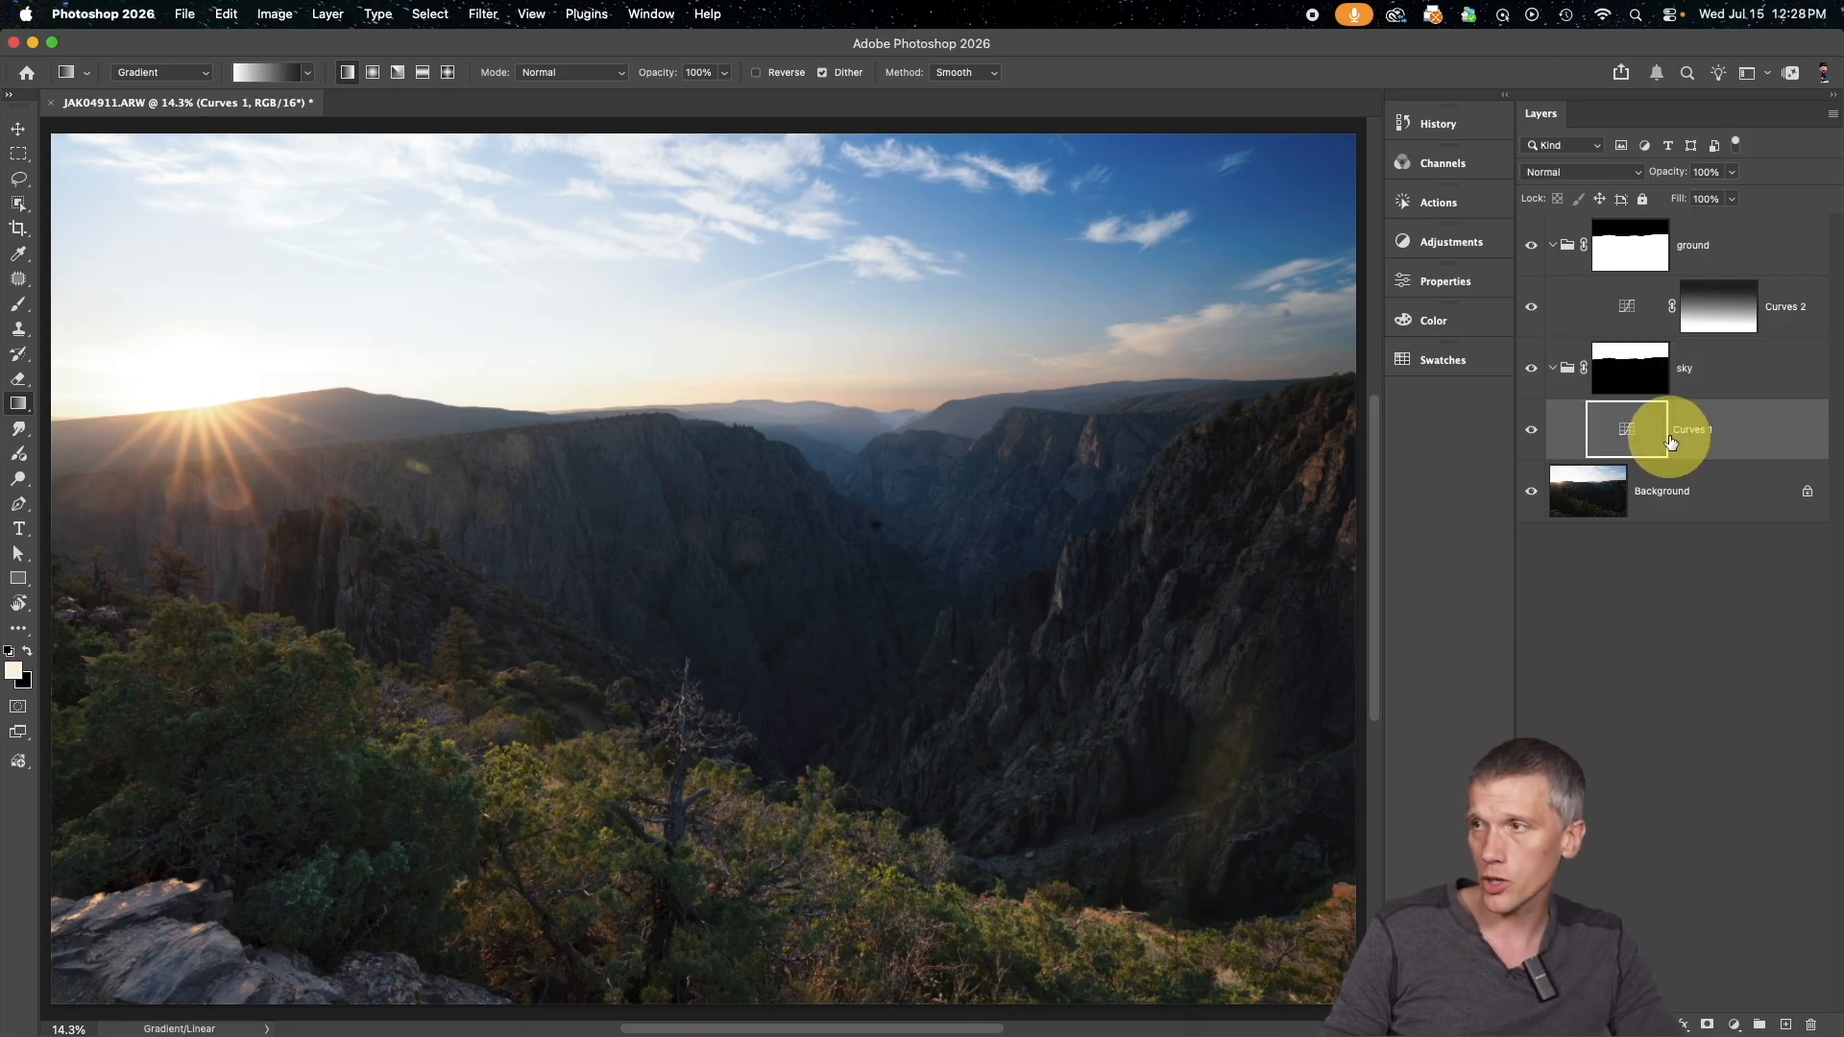
double_click(1601, 437)
left_click_drag(1271, 539, 1260, 529)
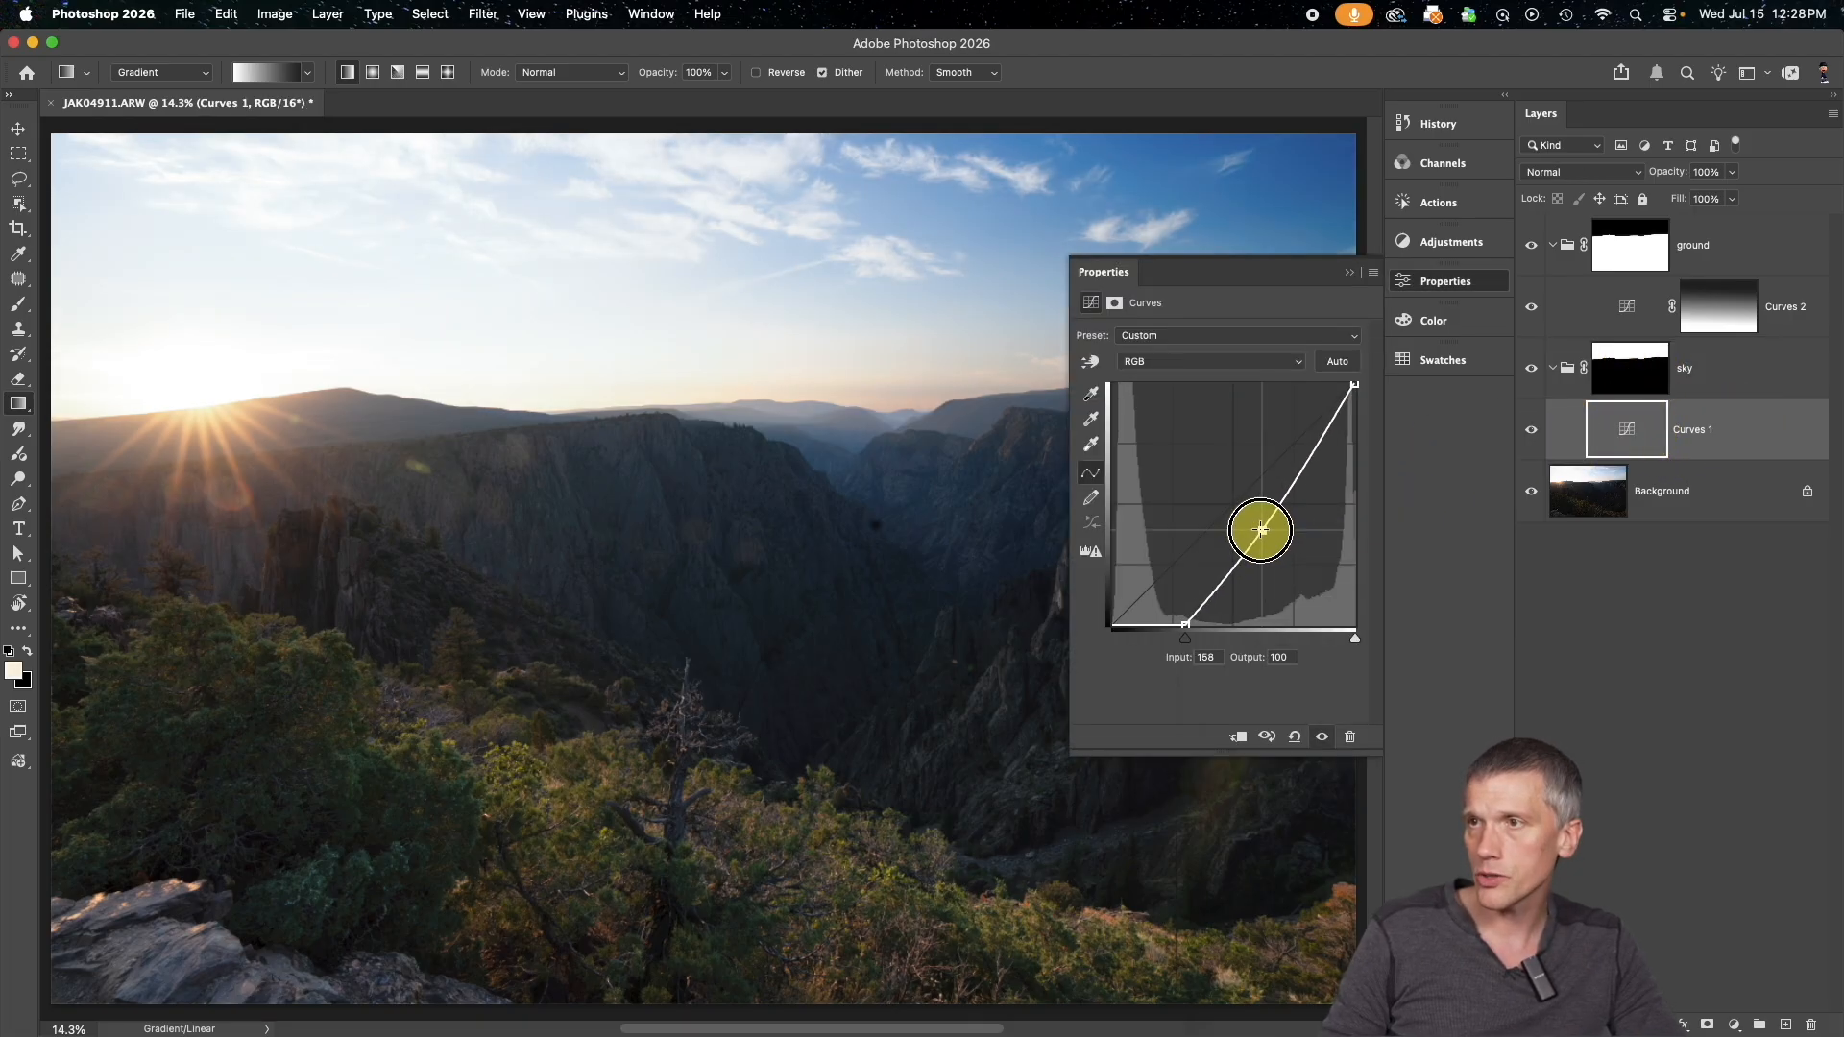
left_click(1348, 275)
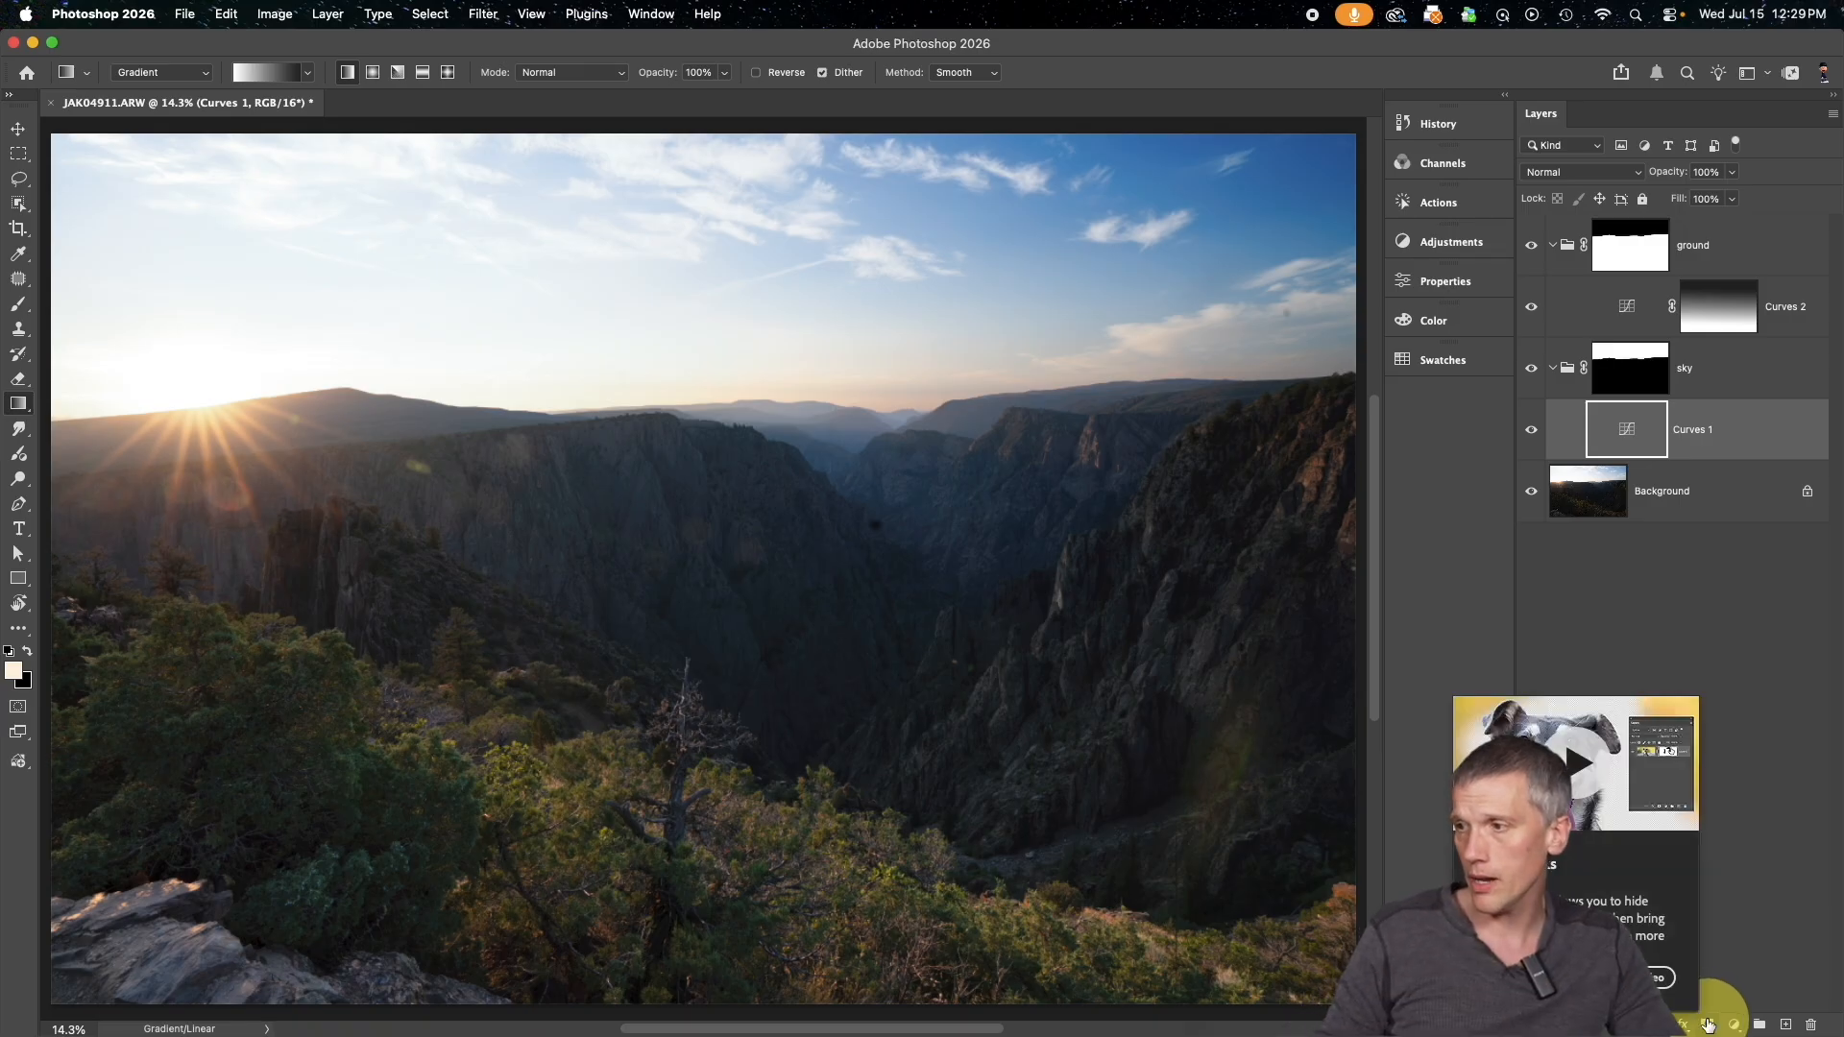
Add a mask to Curves 1 and draw a linear gradient on it from white in the upper sky to black in the foreground
left_click(1709, 1024)
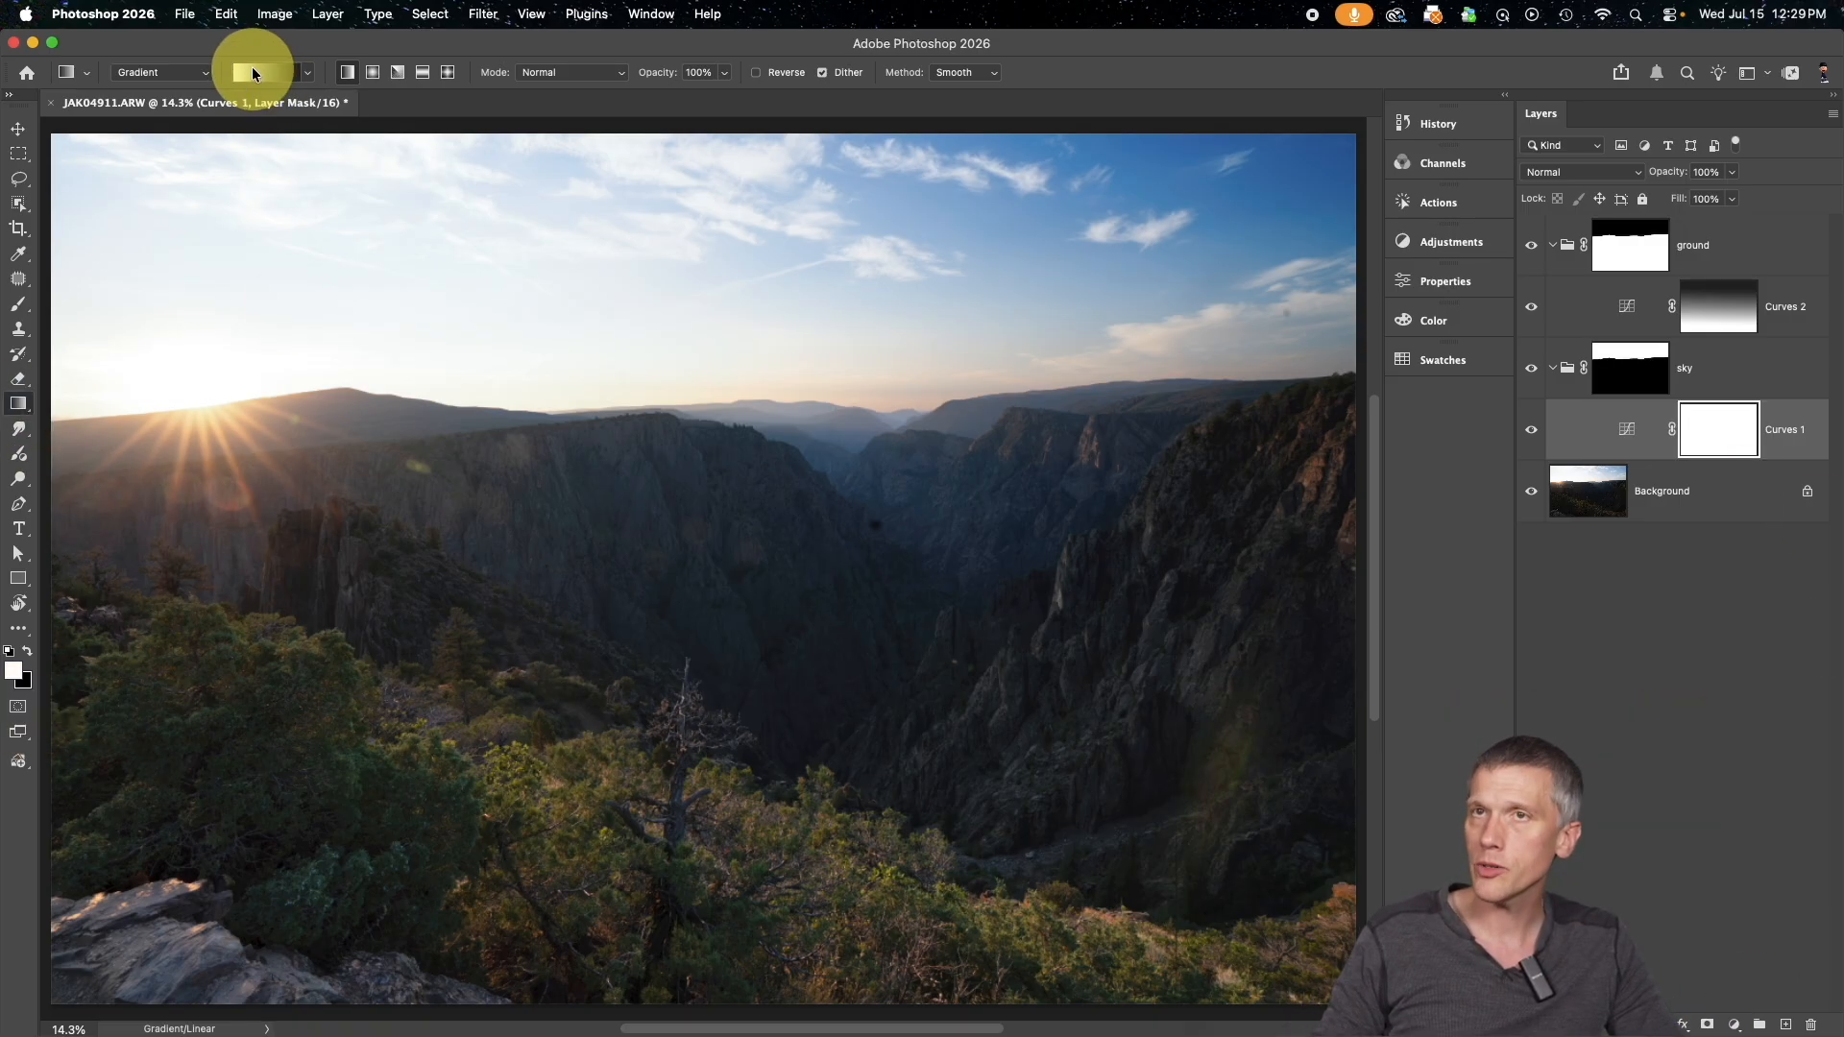
left_click_drag(730, 203, 730, 920)
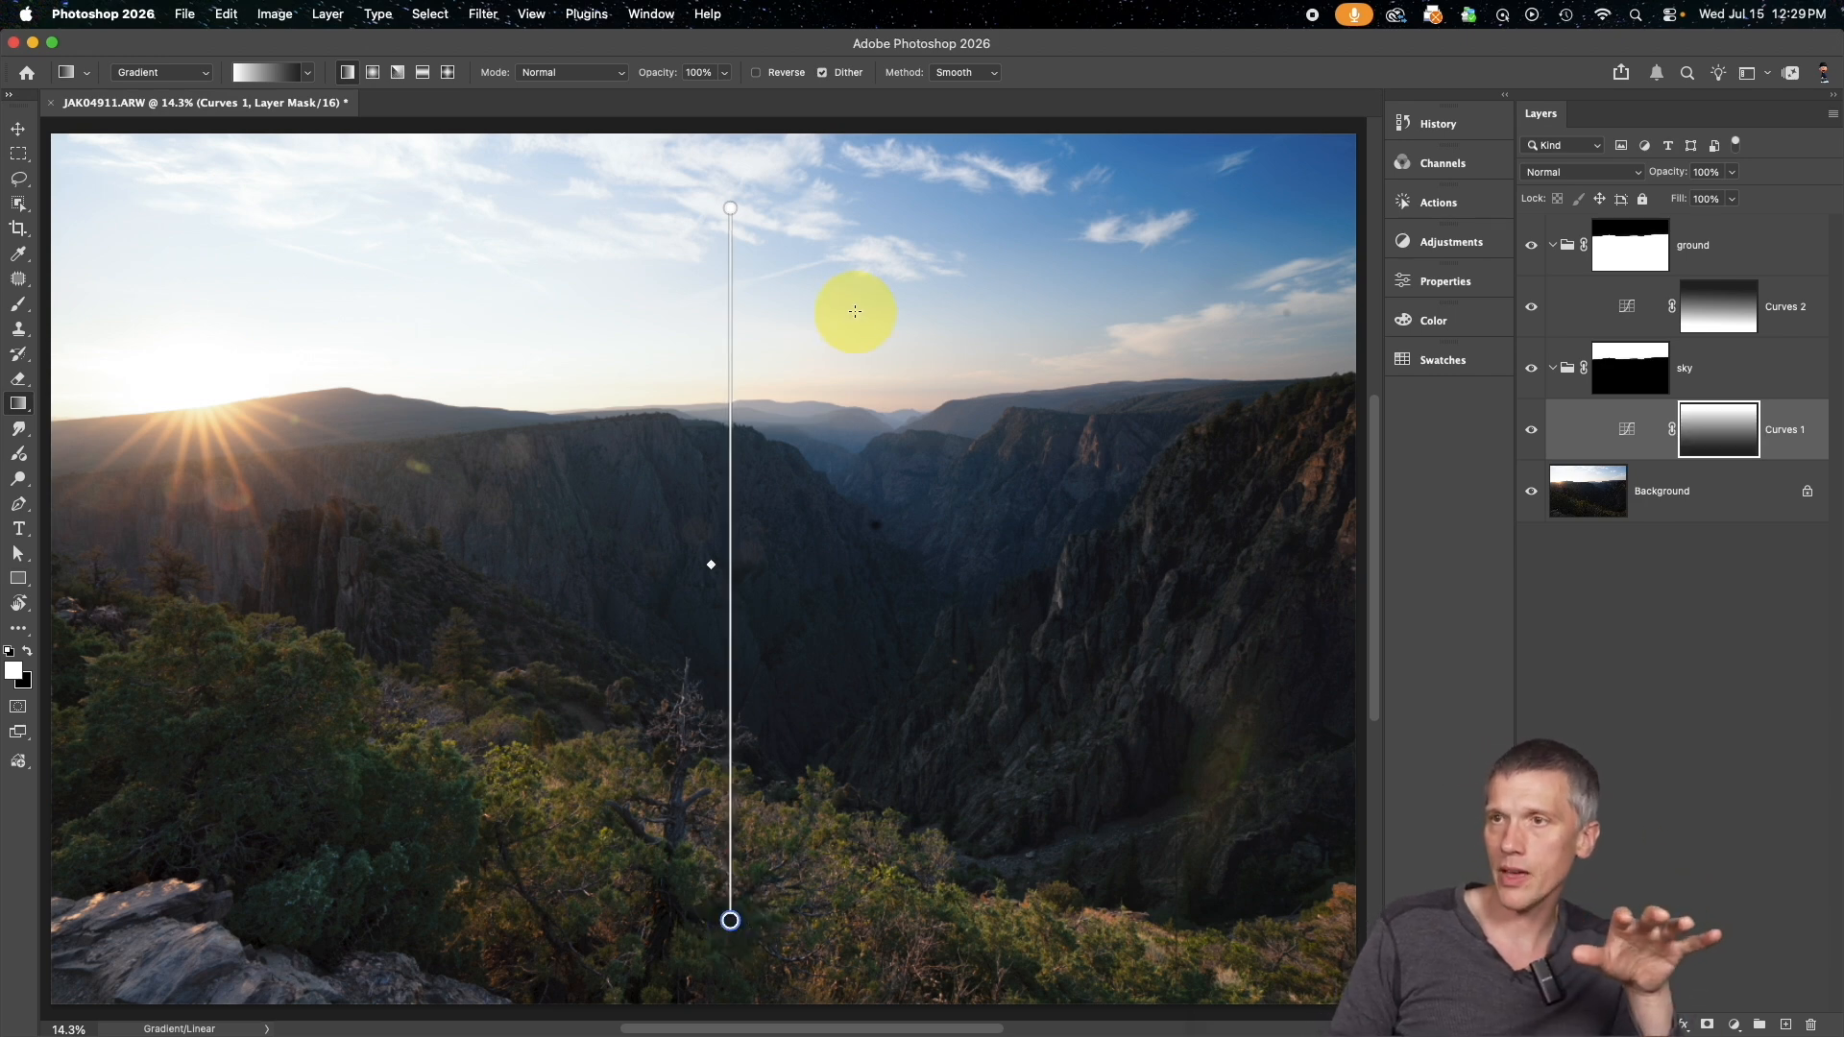
Compare the sky with the Curves 1 layer hidden and shown, and with its gradient mask disabled and enabled
left_click(1532, 434)
left_click(1530, 434)
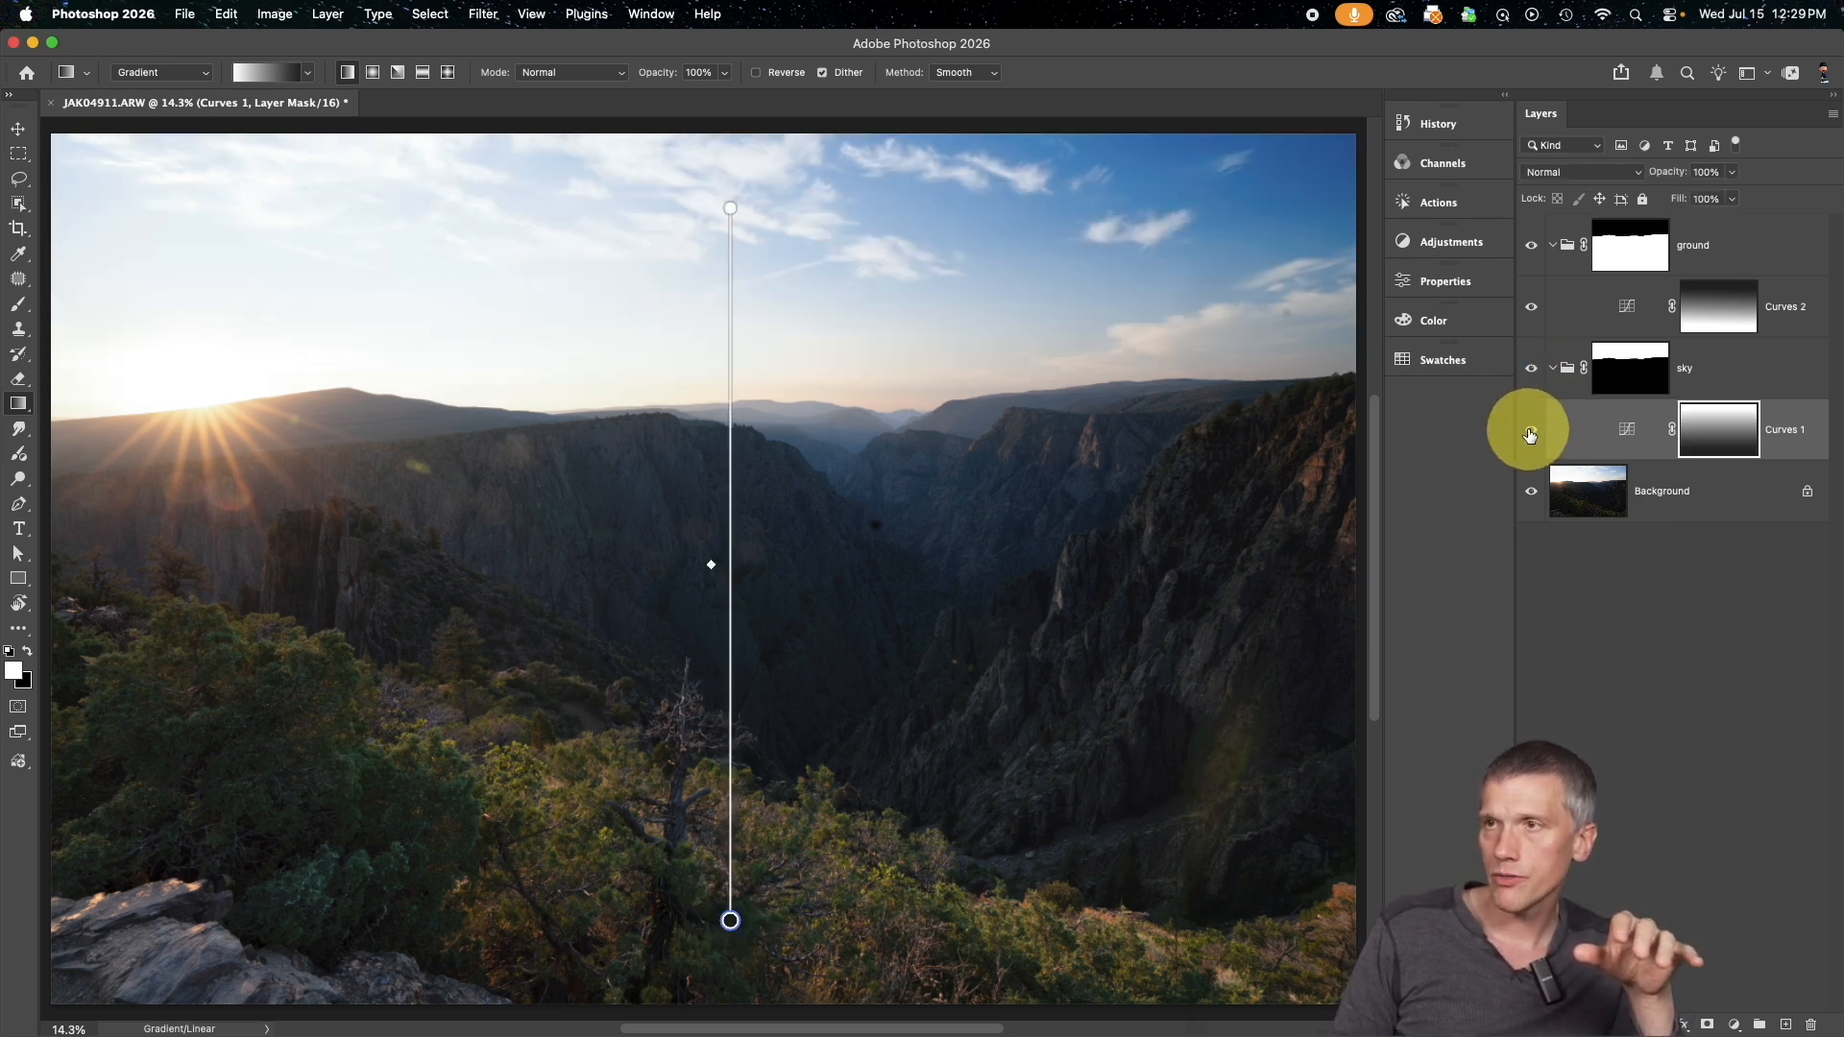
left_click(1531, 434)
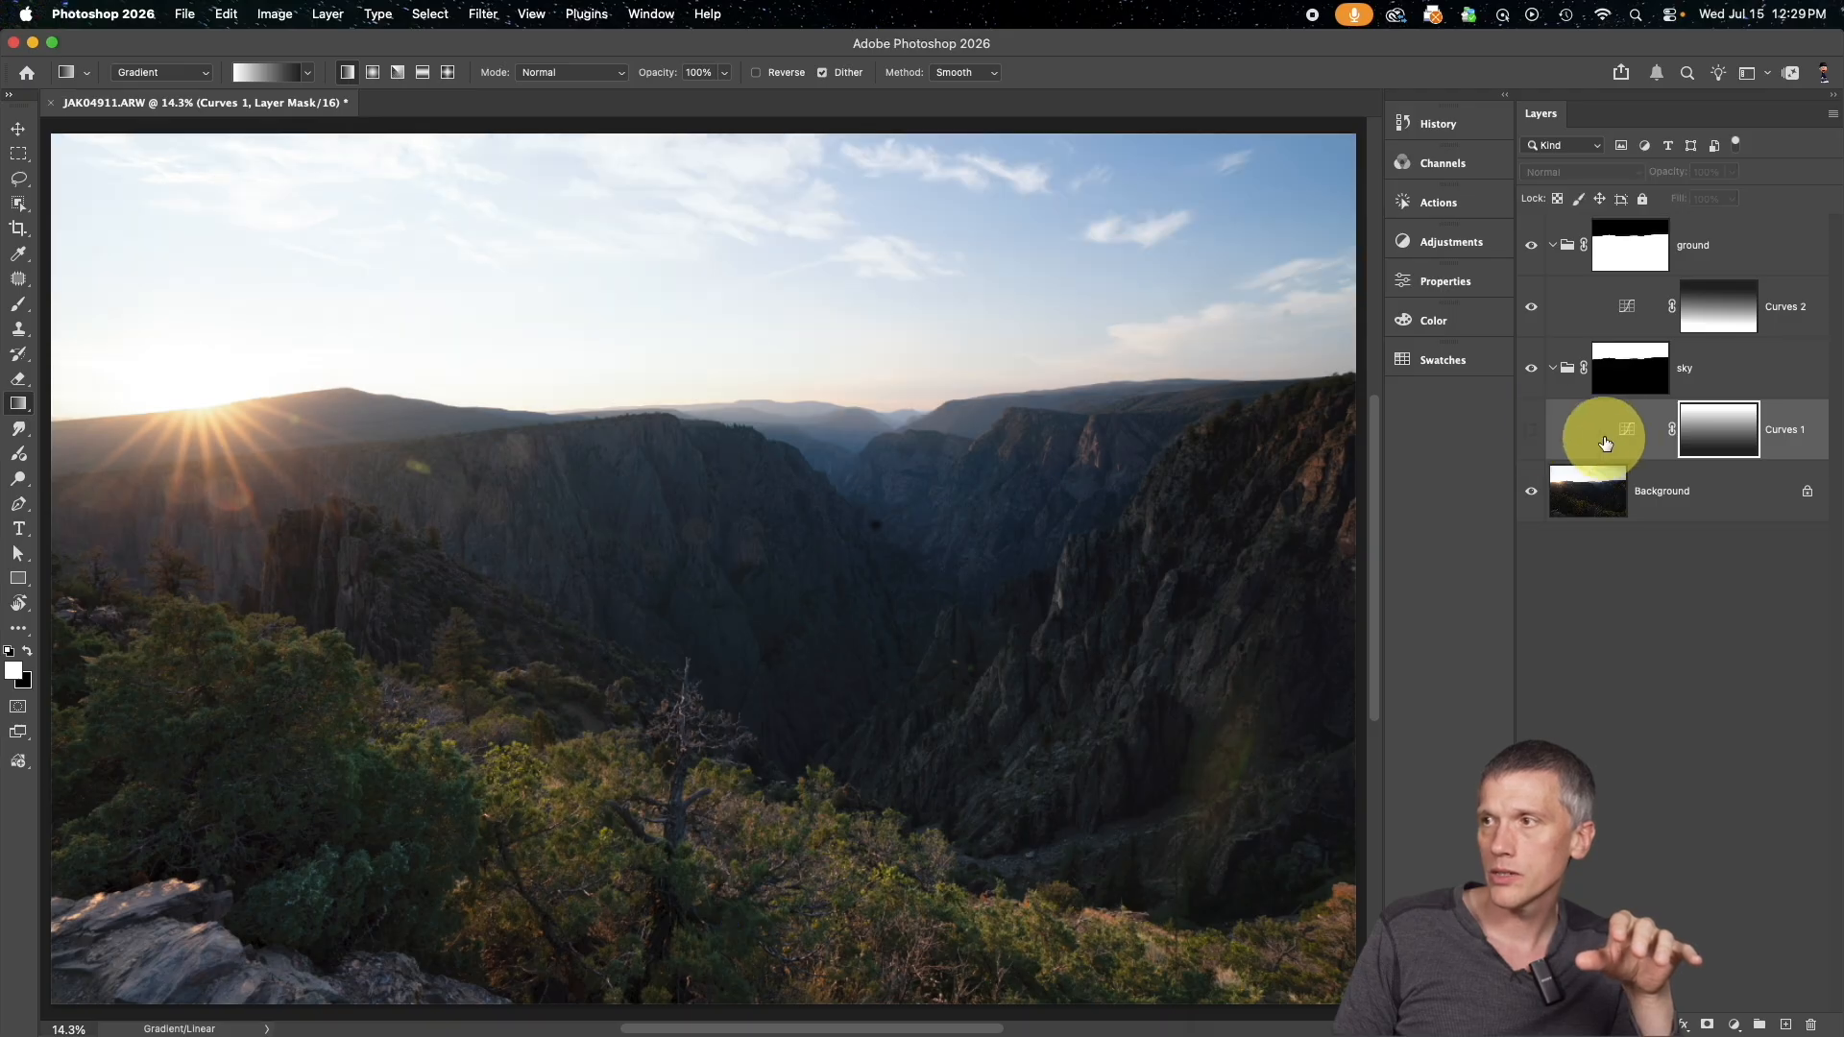
left_click(1533, 434)
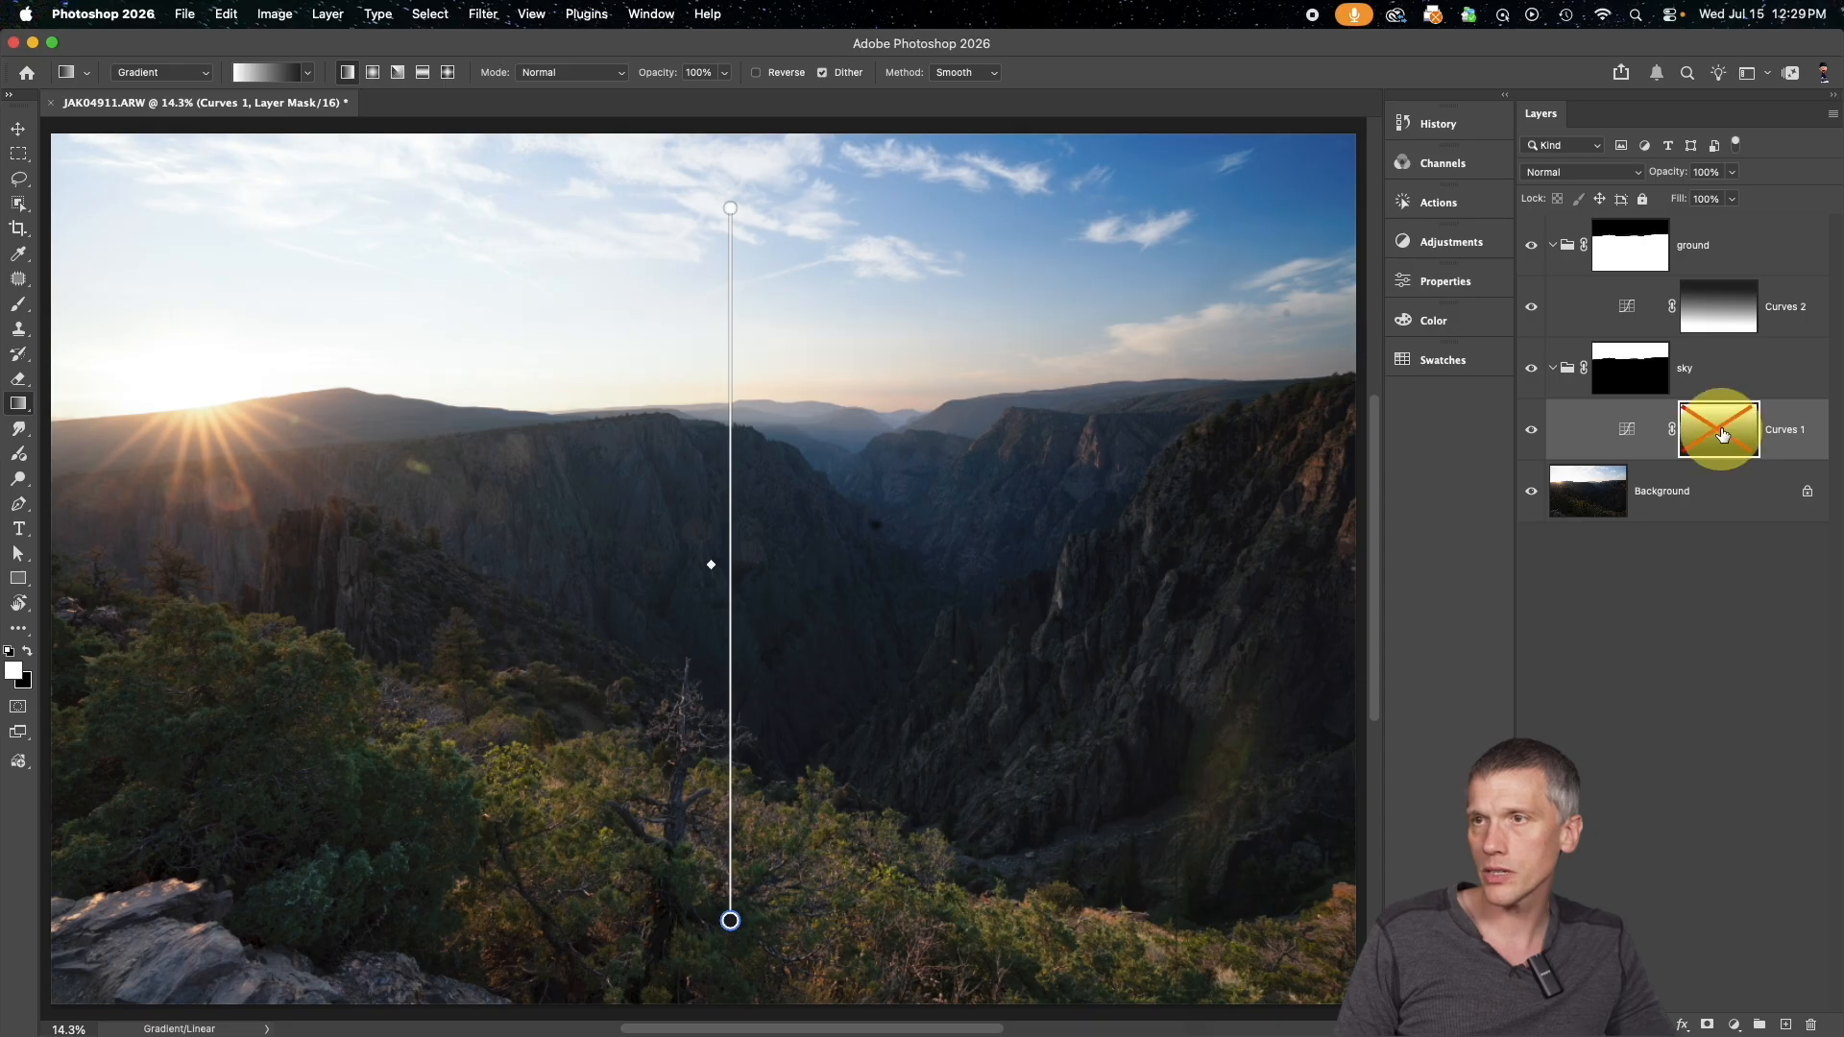
left_click(1722, 433, "shift")
left_click(1722, 433, "shift")
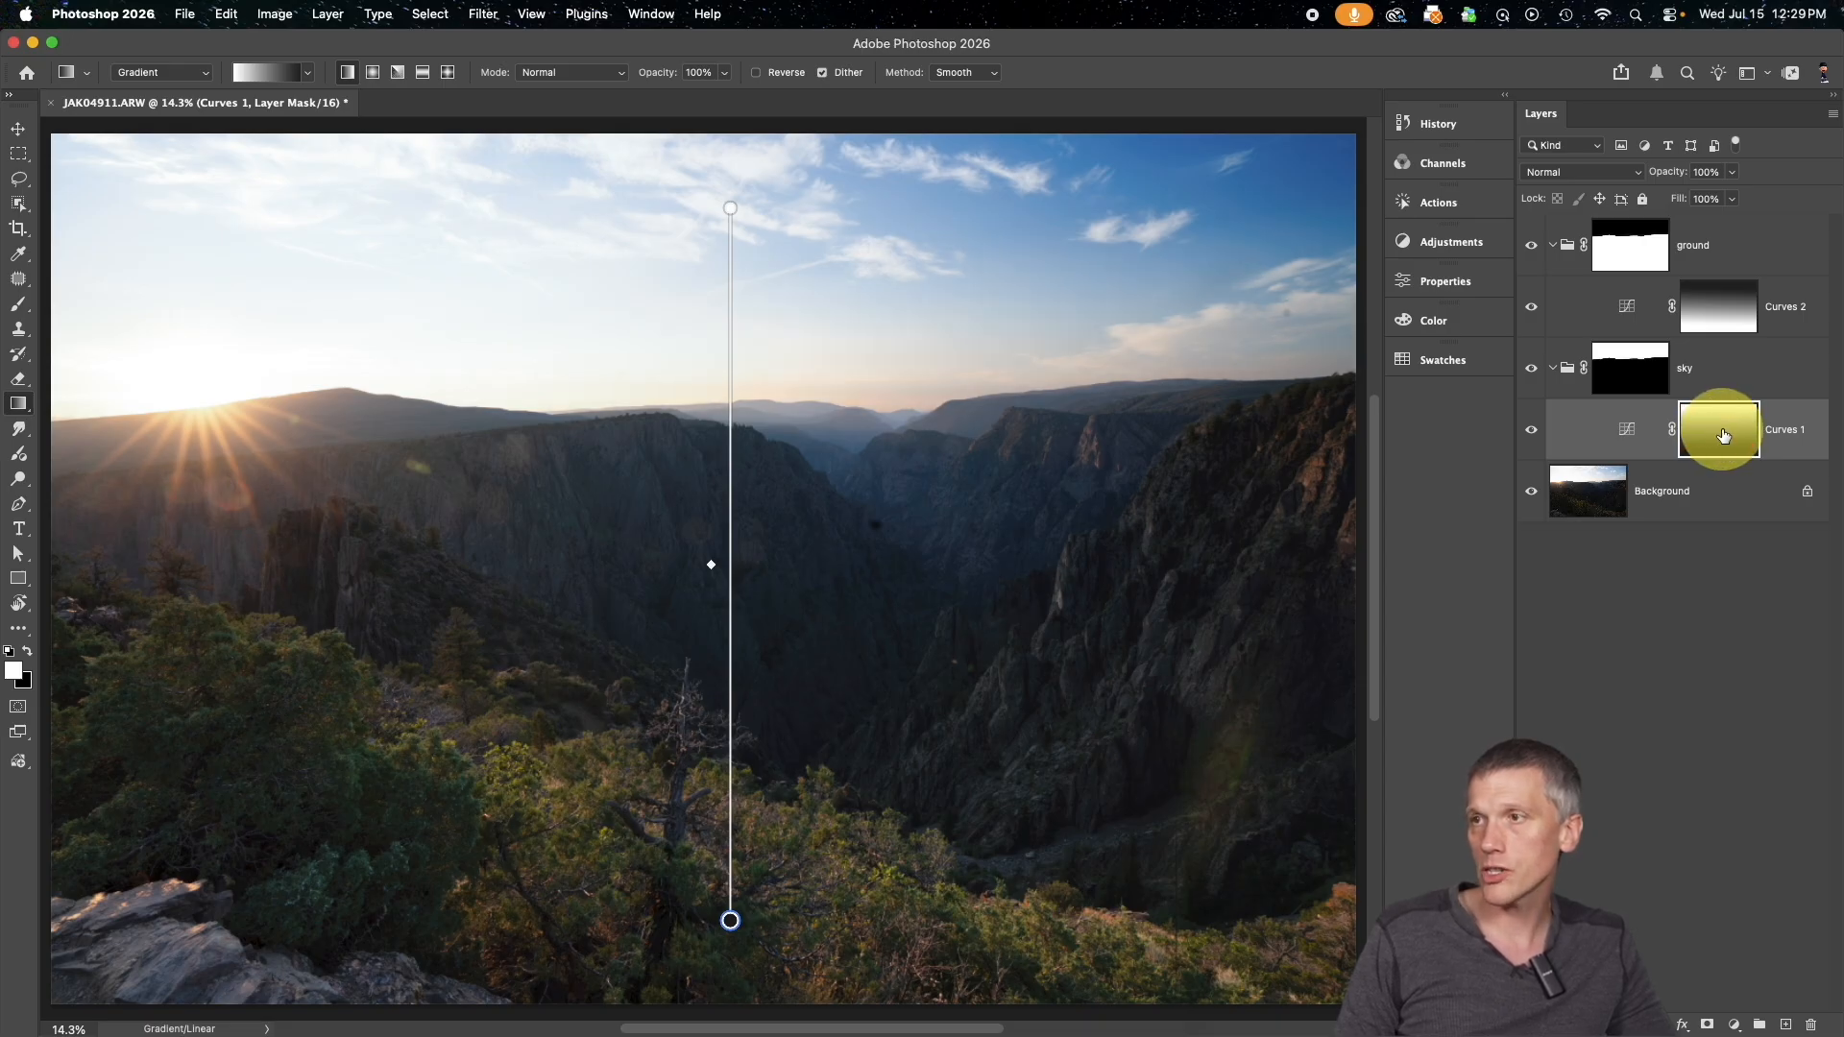
Lighten the dark stop of the Curves 1 mask gradient to a medium gray
double_click(730, 919)
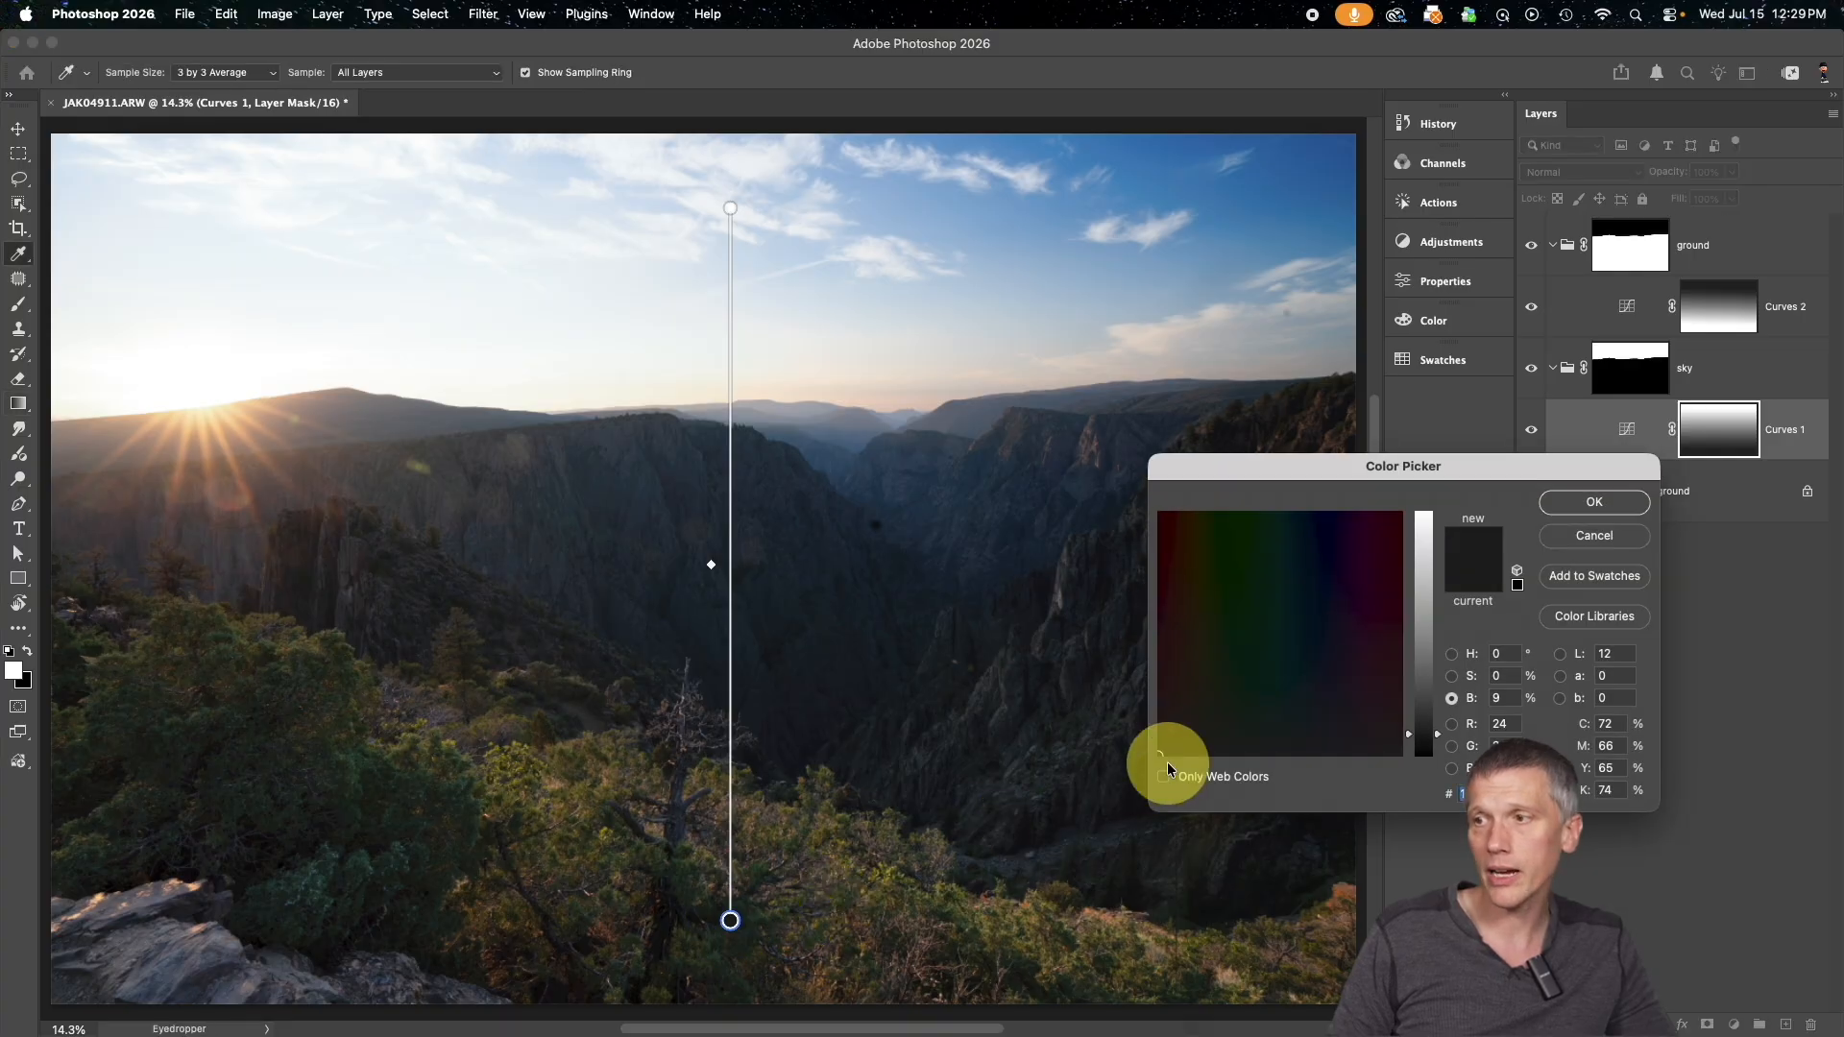
left_click_drag(1419, 734, 1416, 634)
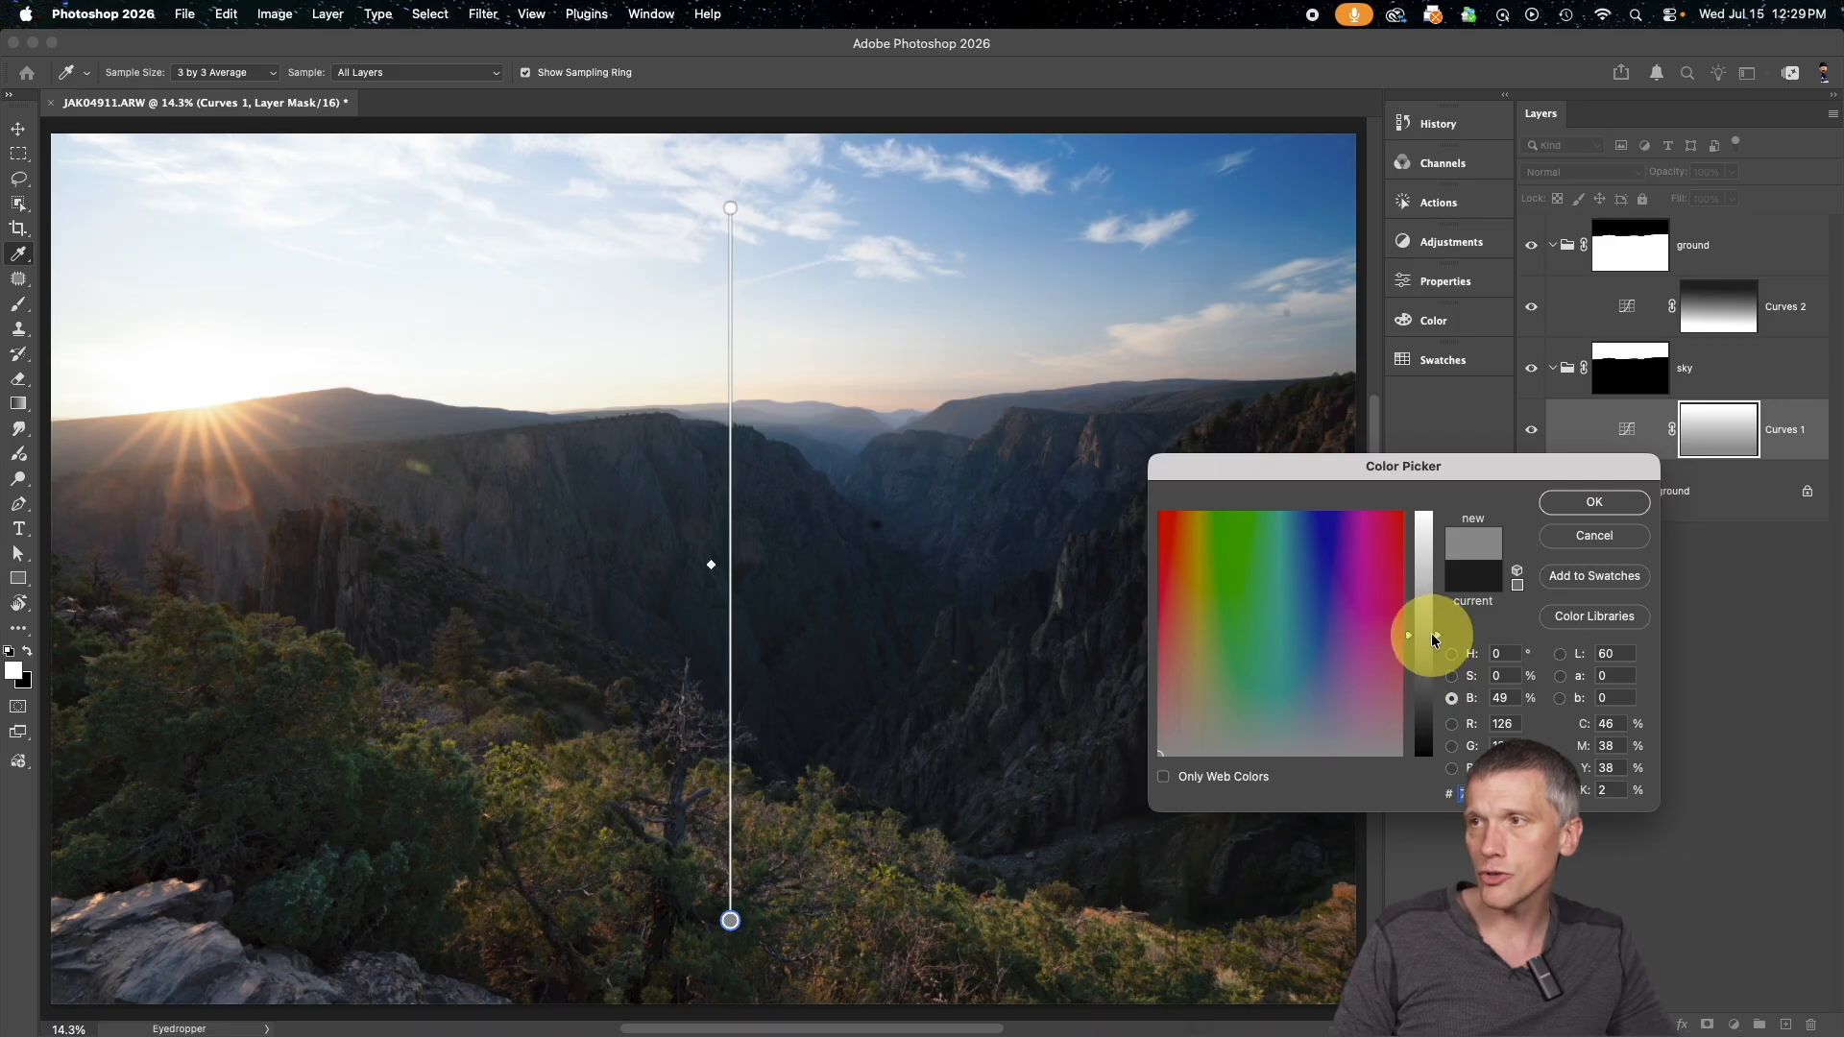
left_click(1425, 638)
left_click_drag(1426, 641, 1419, 679)
left_click(1636, 499)
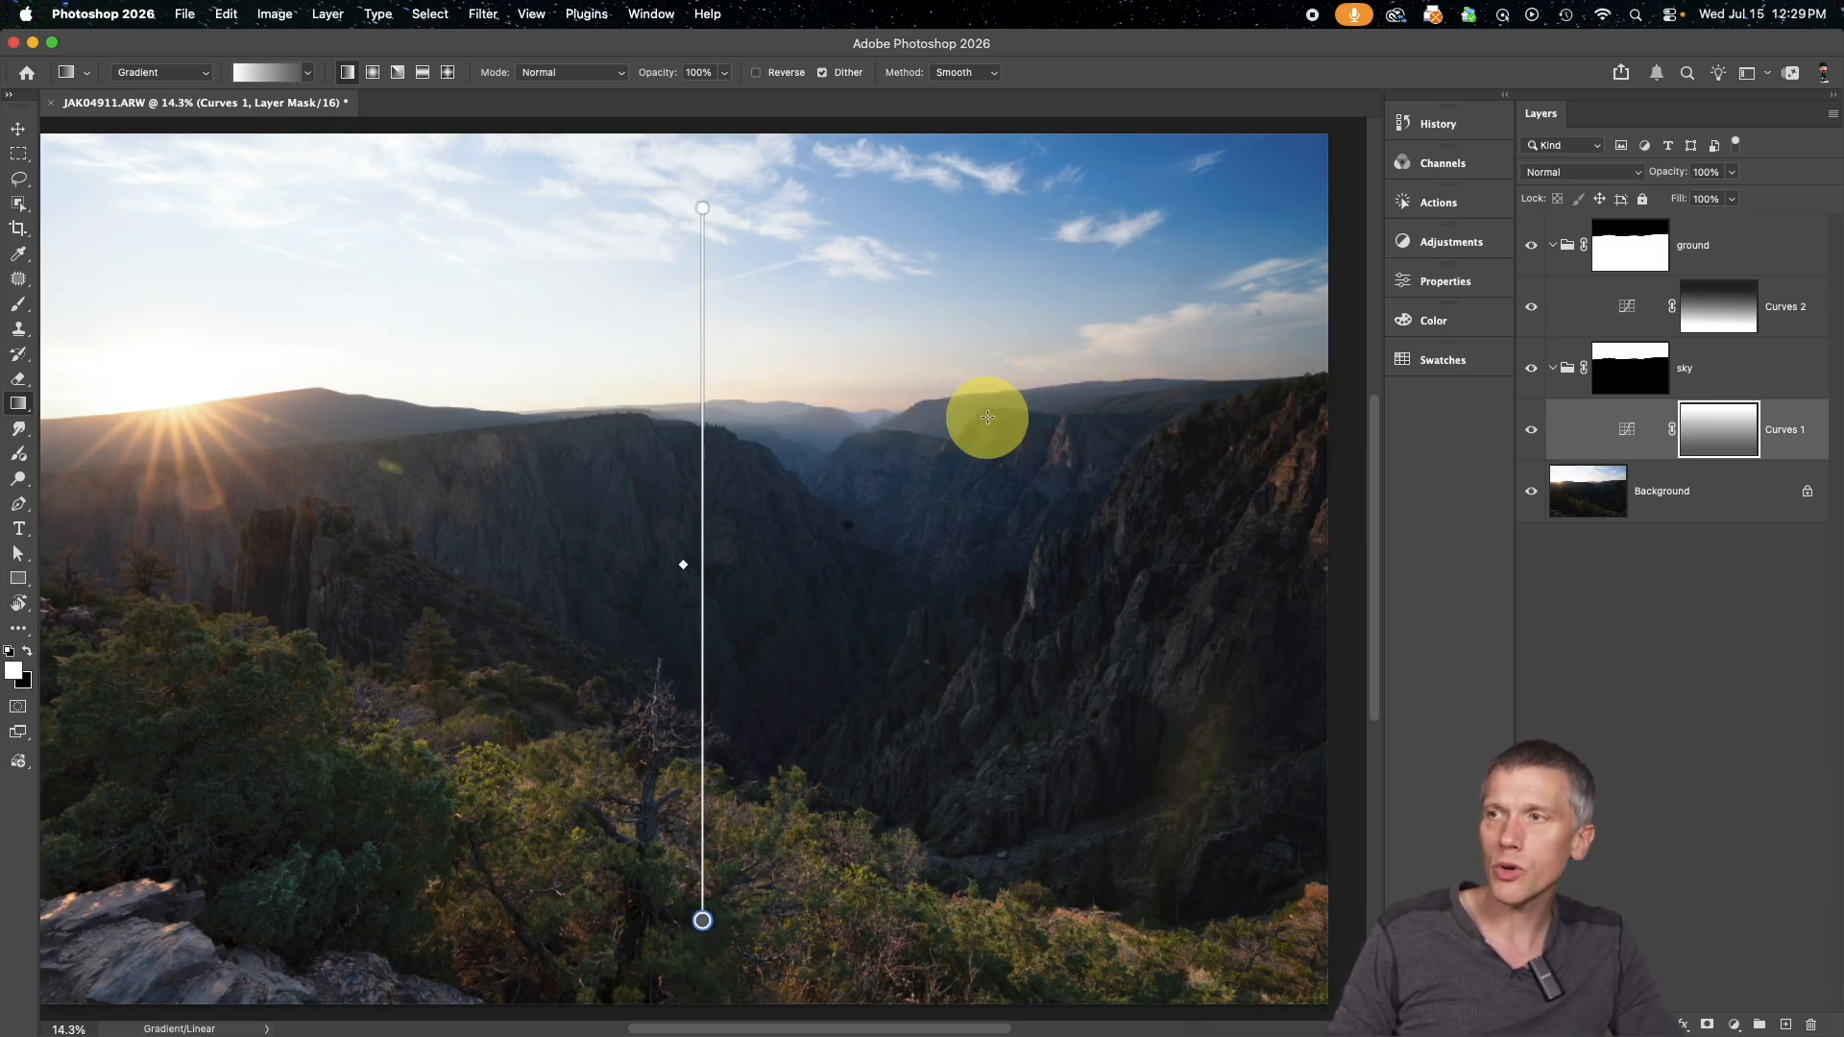
Compare the edited photo with the original Background layer shown on its own
left_click(1531, 494, "alt")
left_click(1532, 497, "alt")
left_click(1531, 497, "alt")
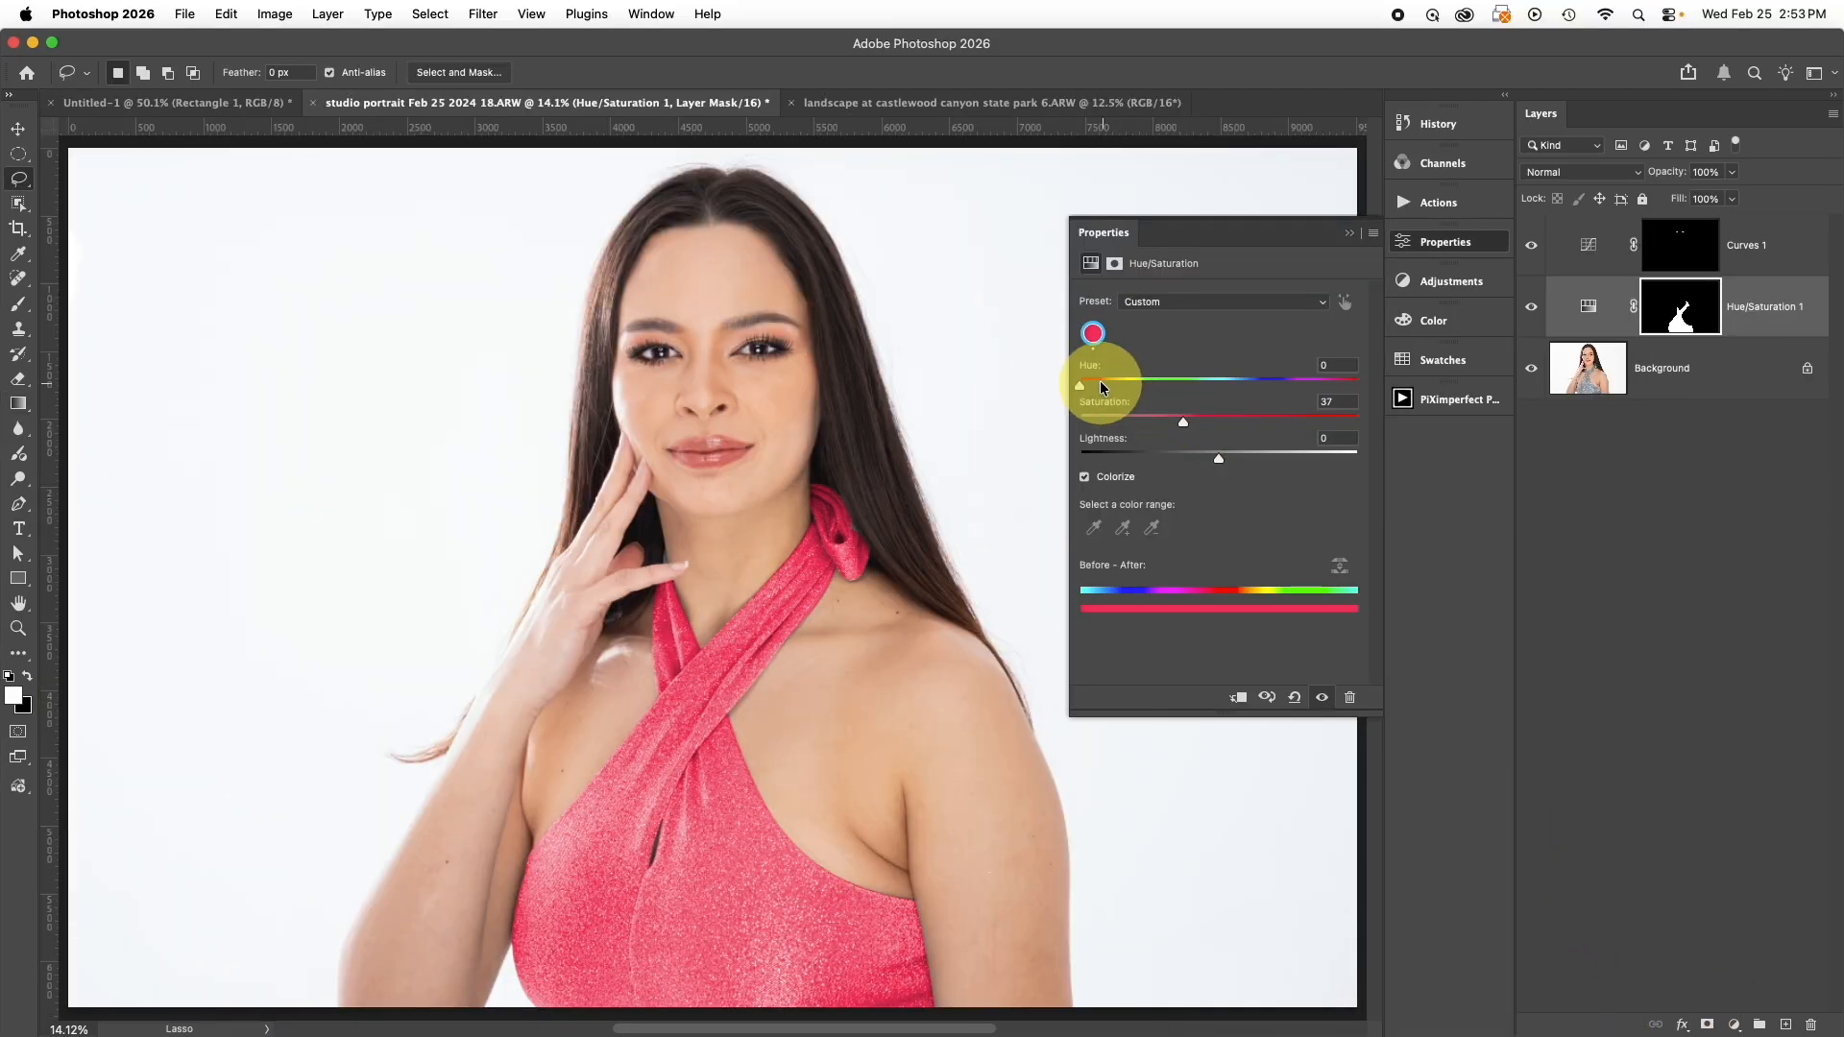
left_click_drag(1077, 388, 1240, 387)
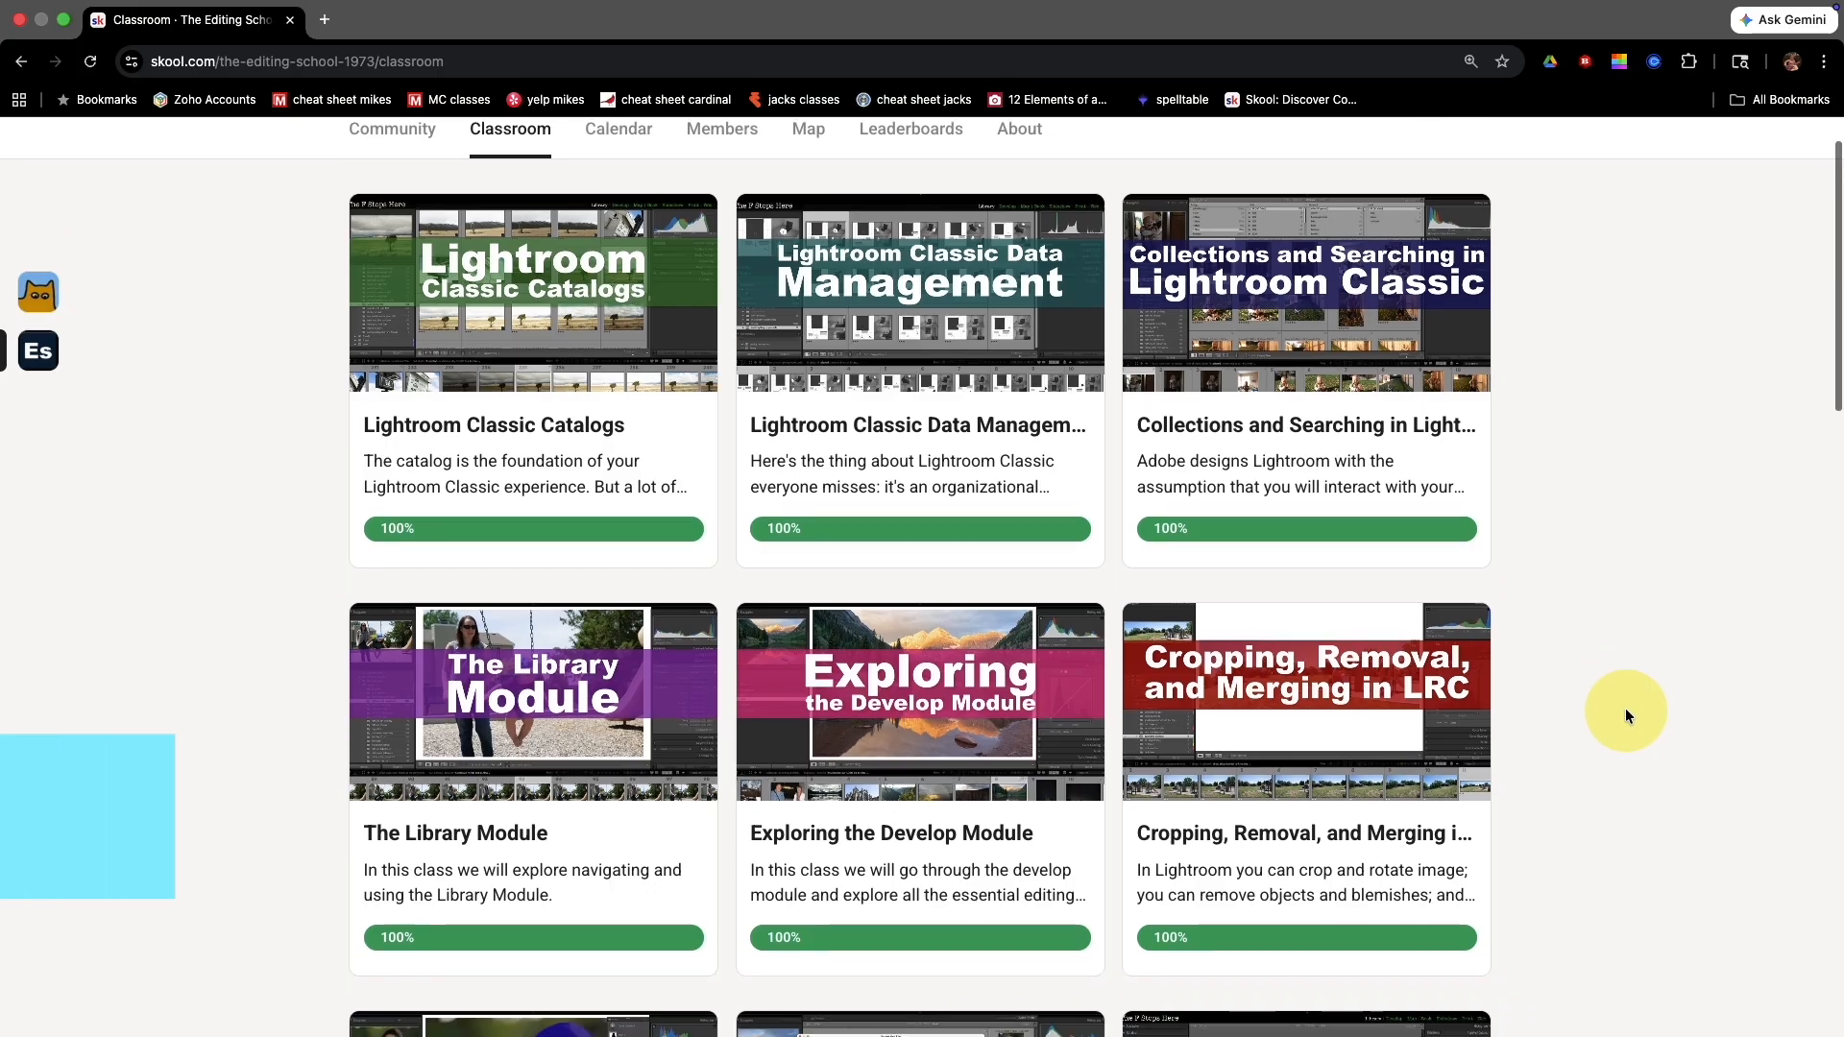
scroll(1625, 715, "down", 6)
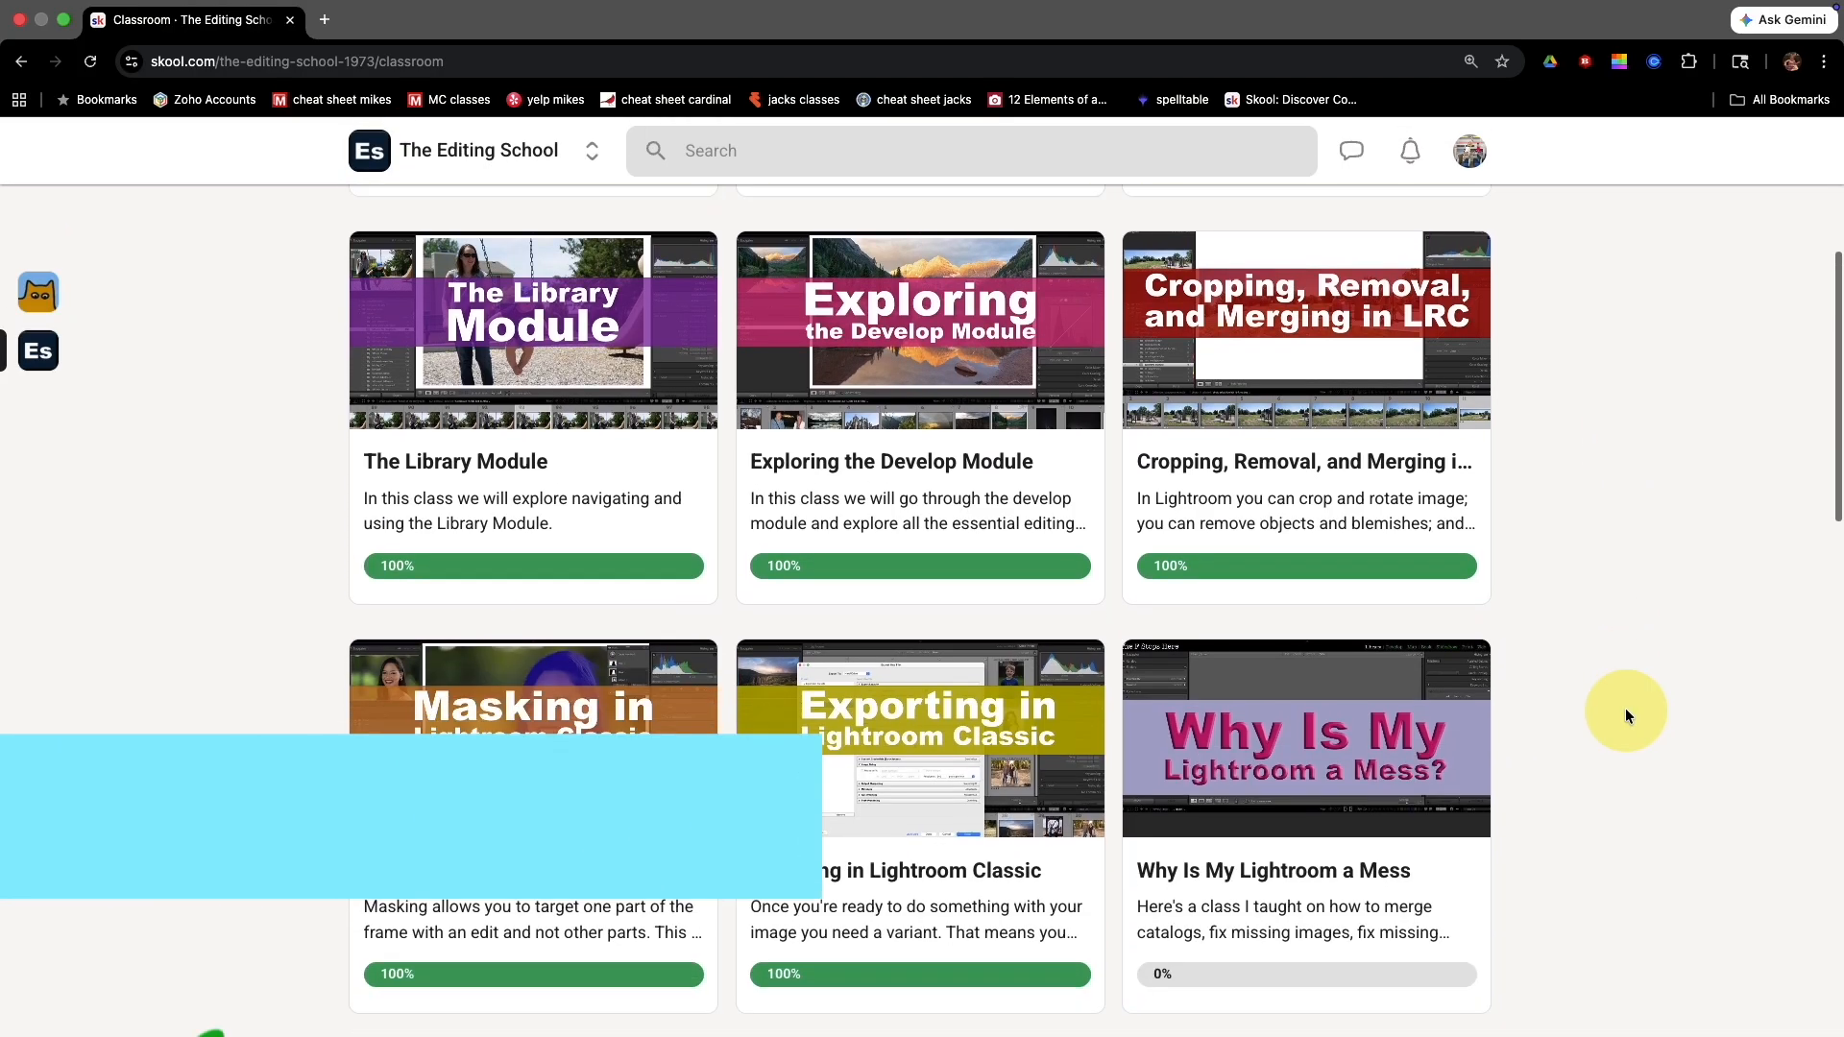
scroll(1624, 716, "down", 8)
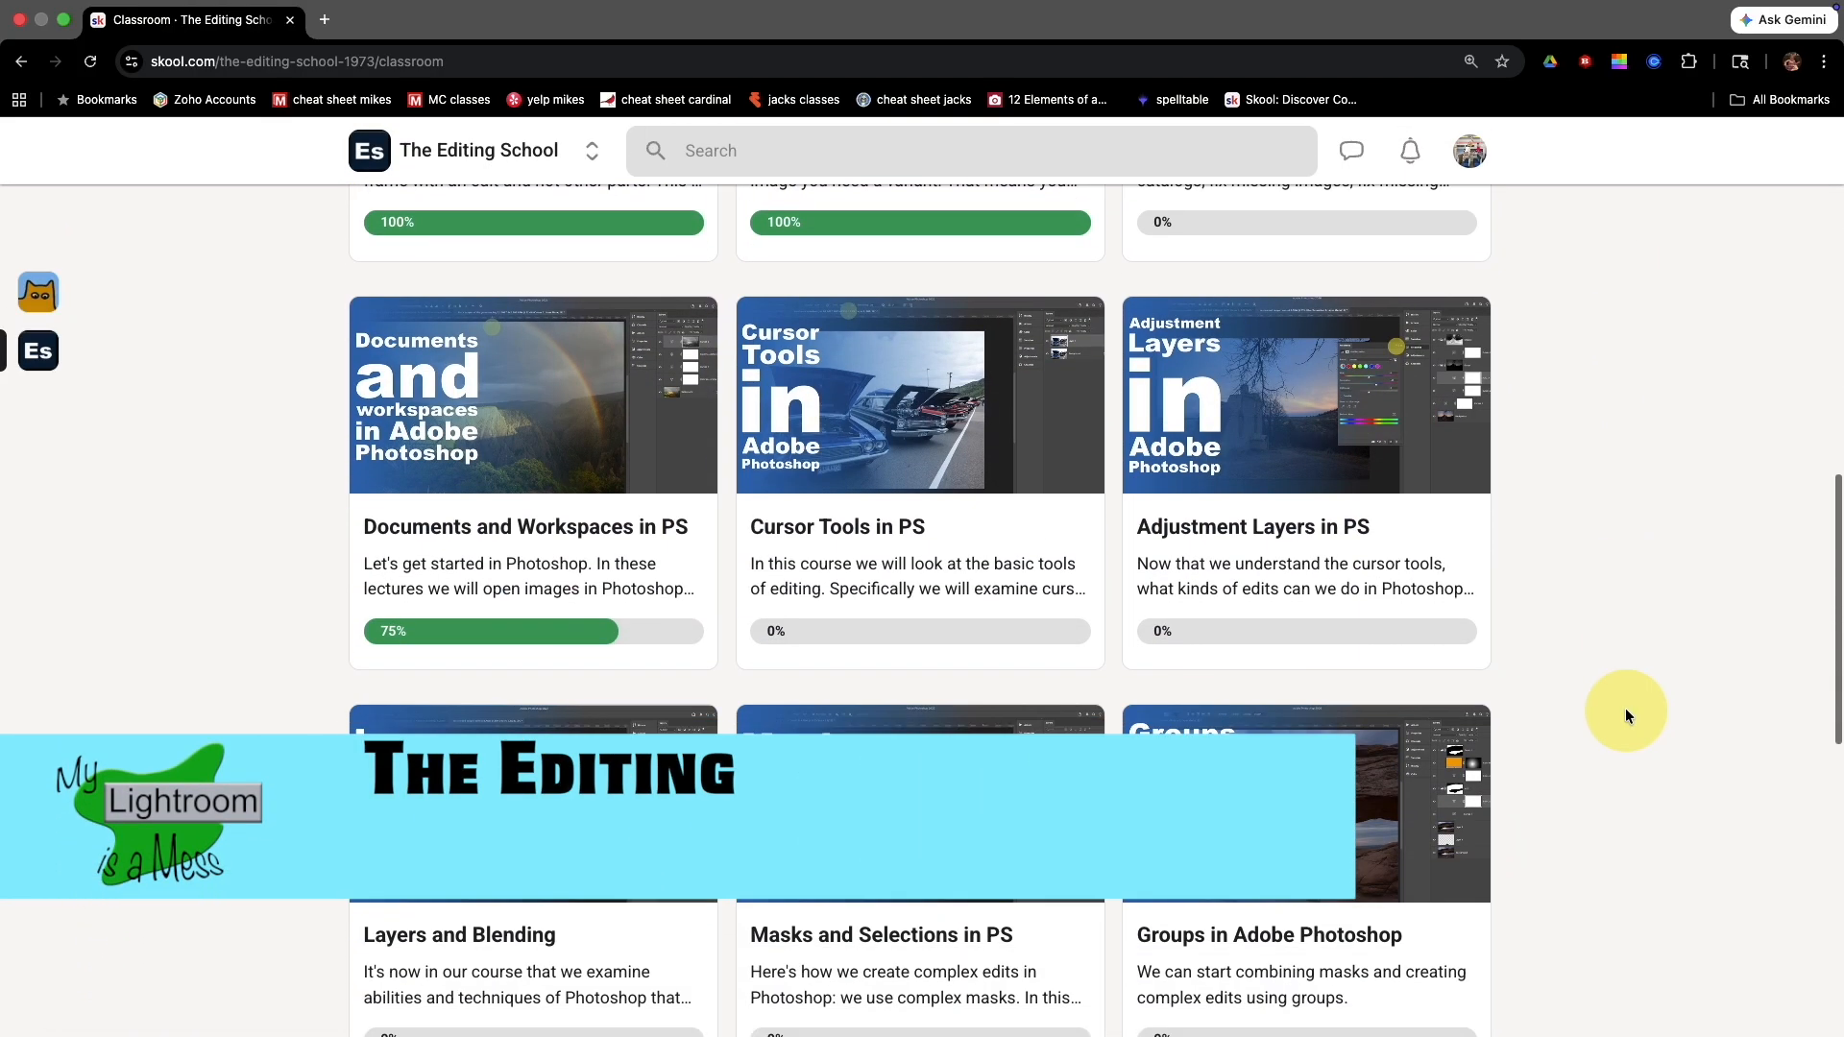
scroll(1625, 715, "down", 4)
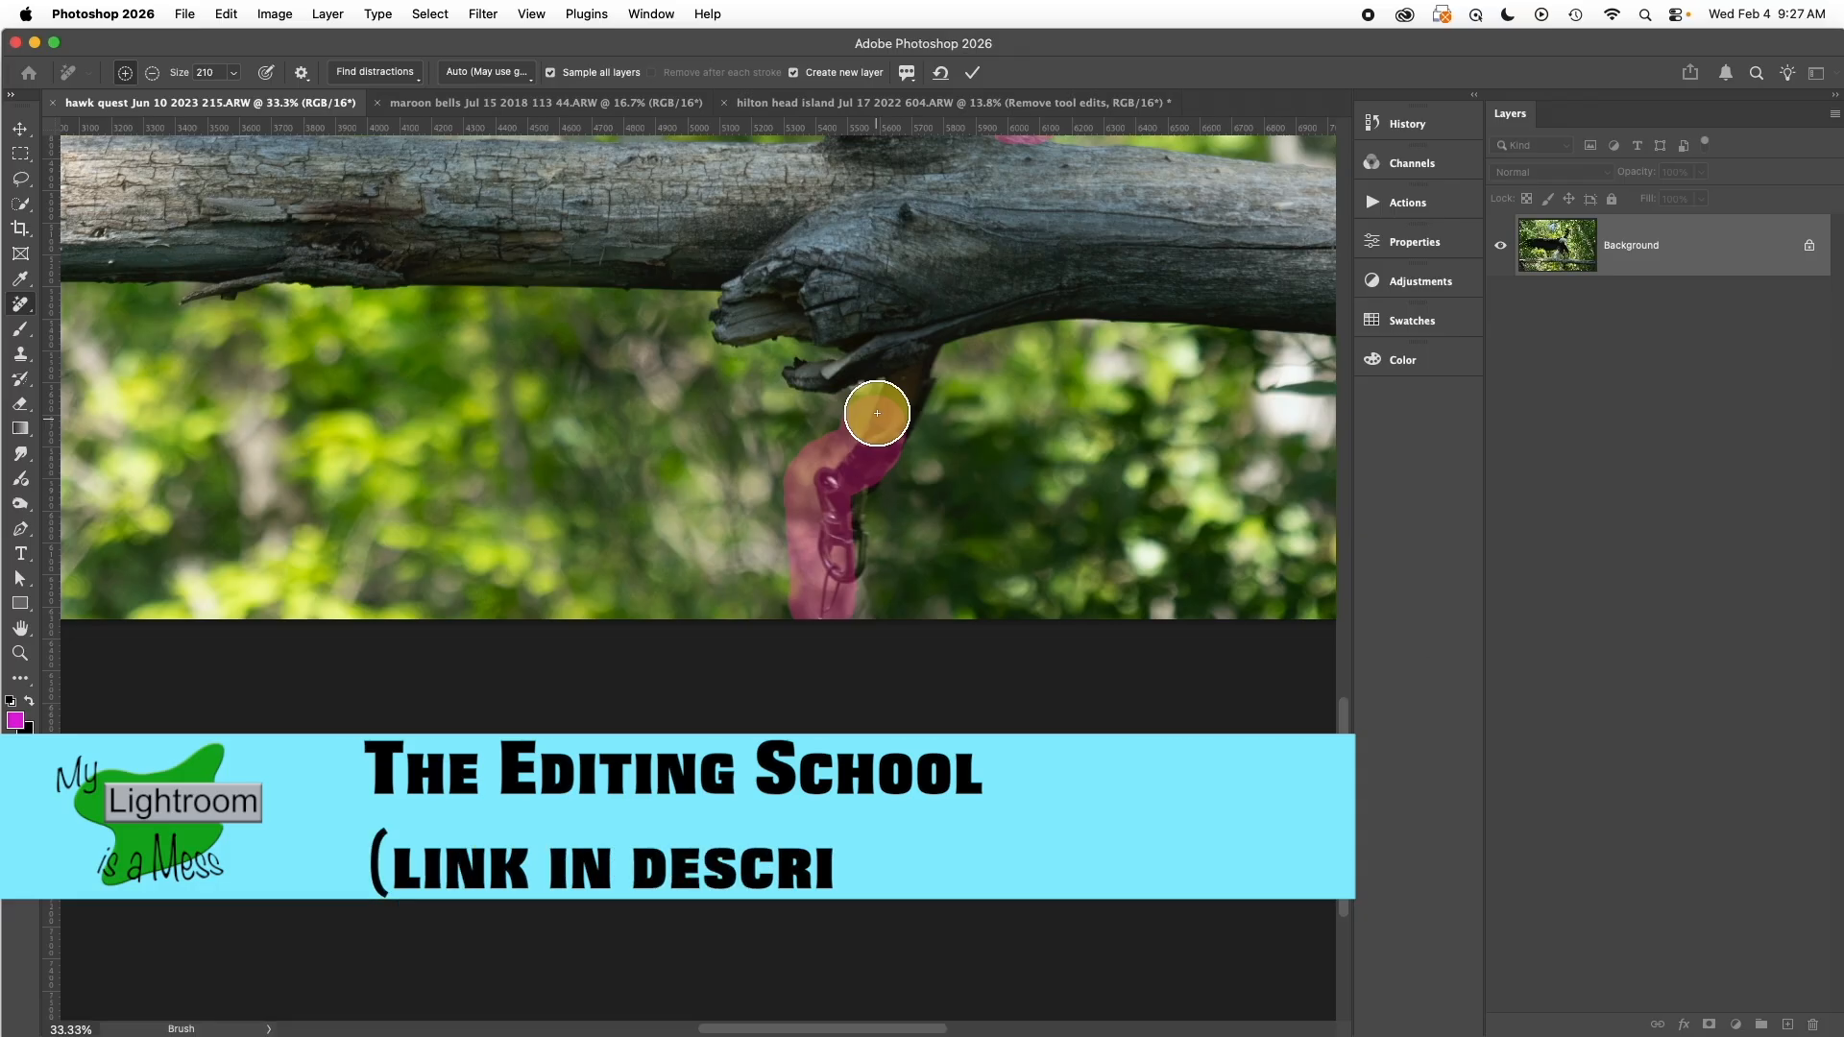
left_click_drag(909, 397, 852, 516)
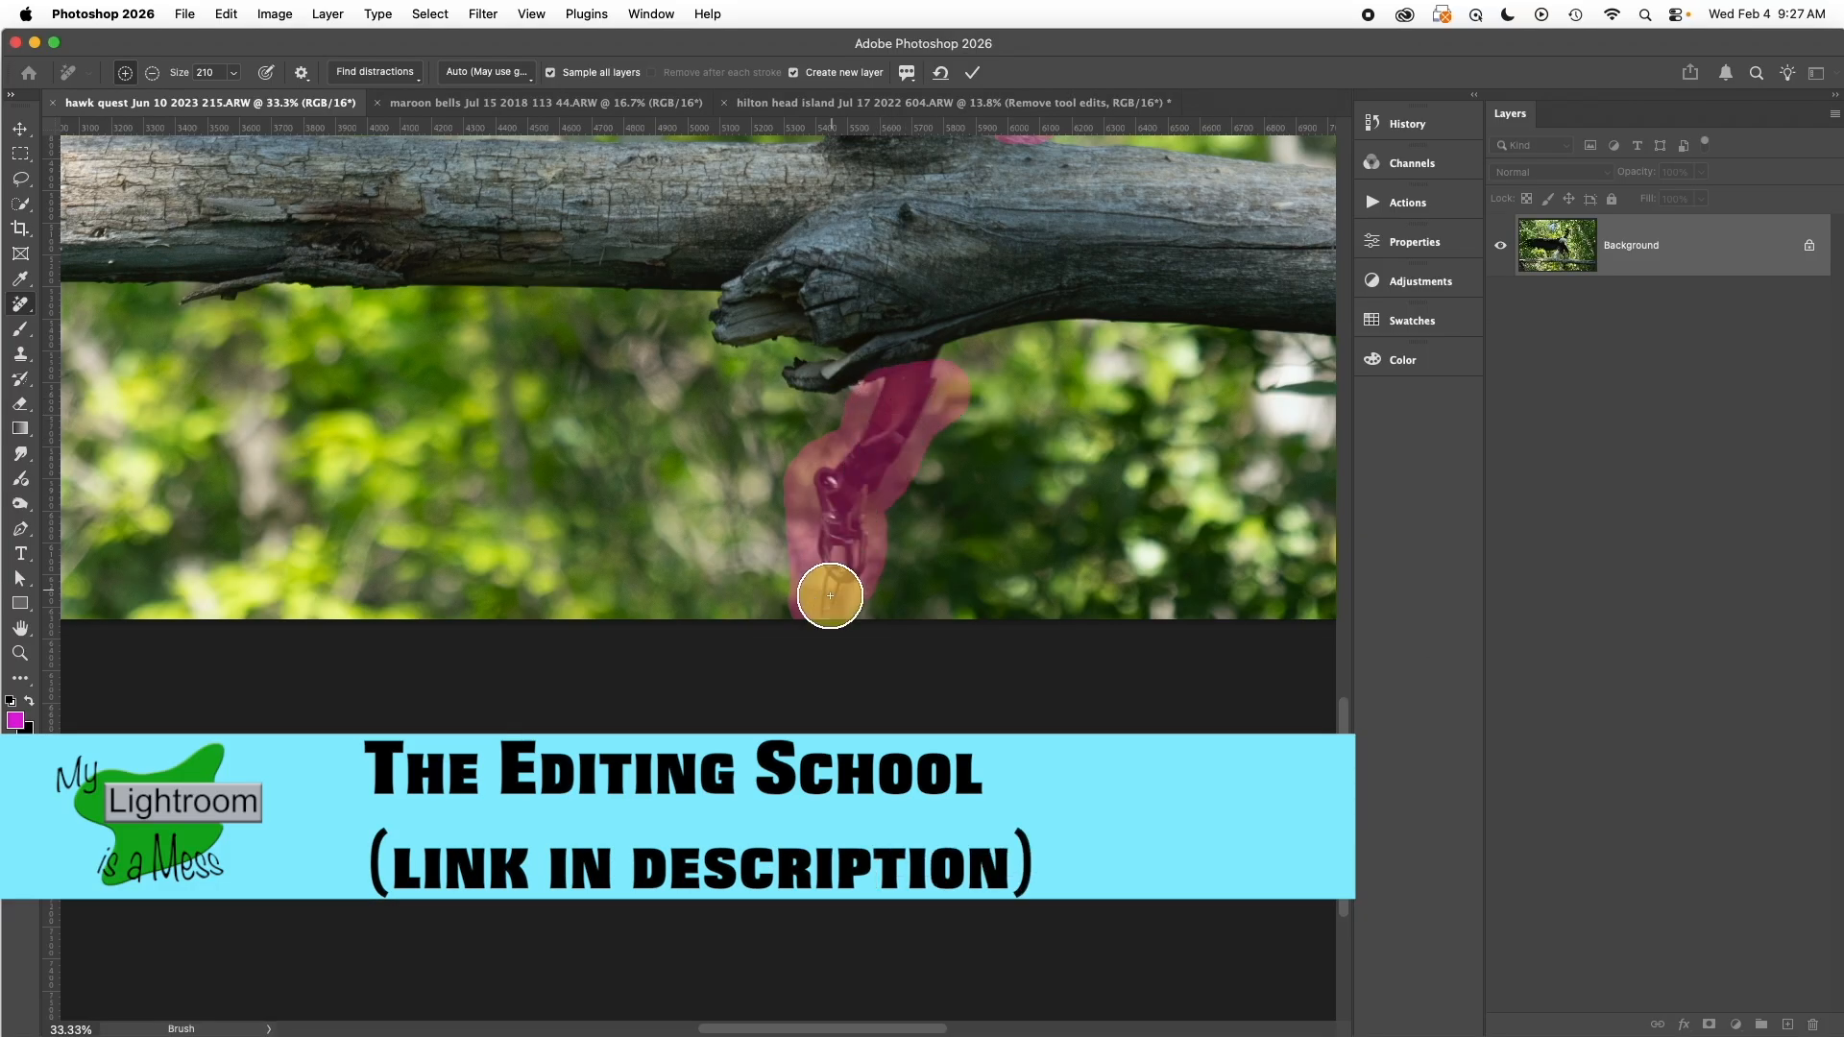
scroll(955, 391, "up", 5)
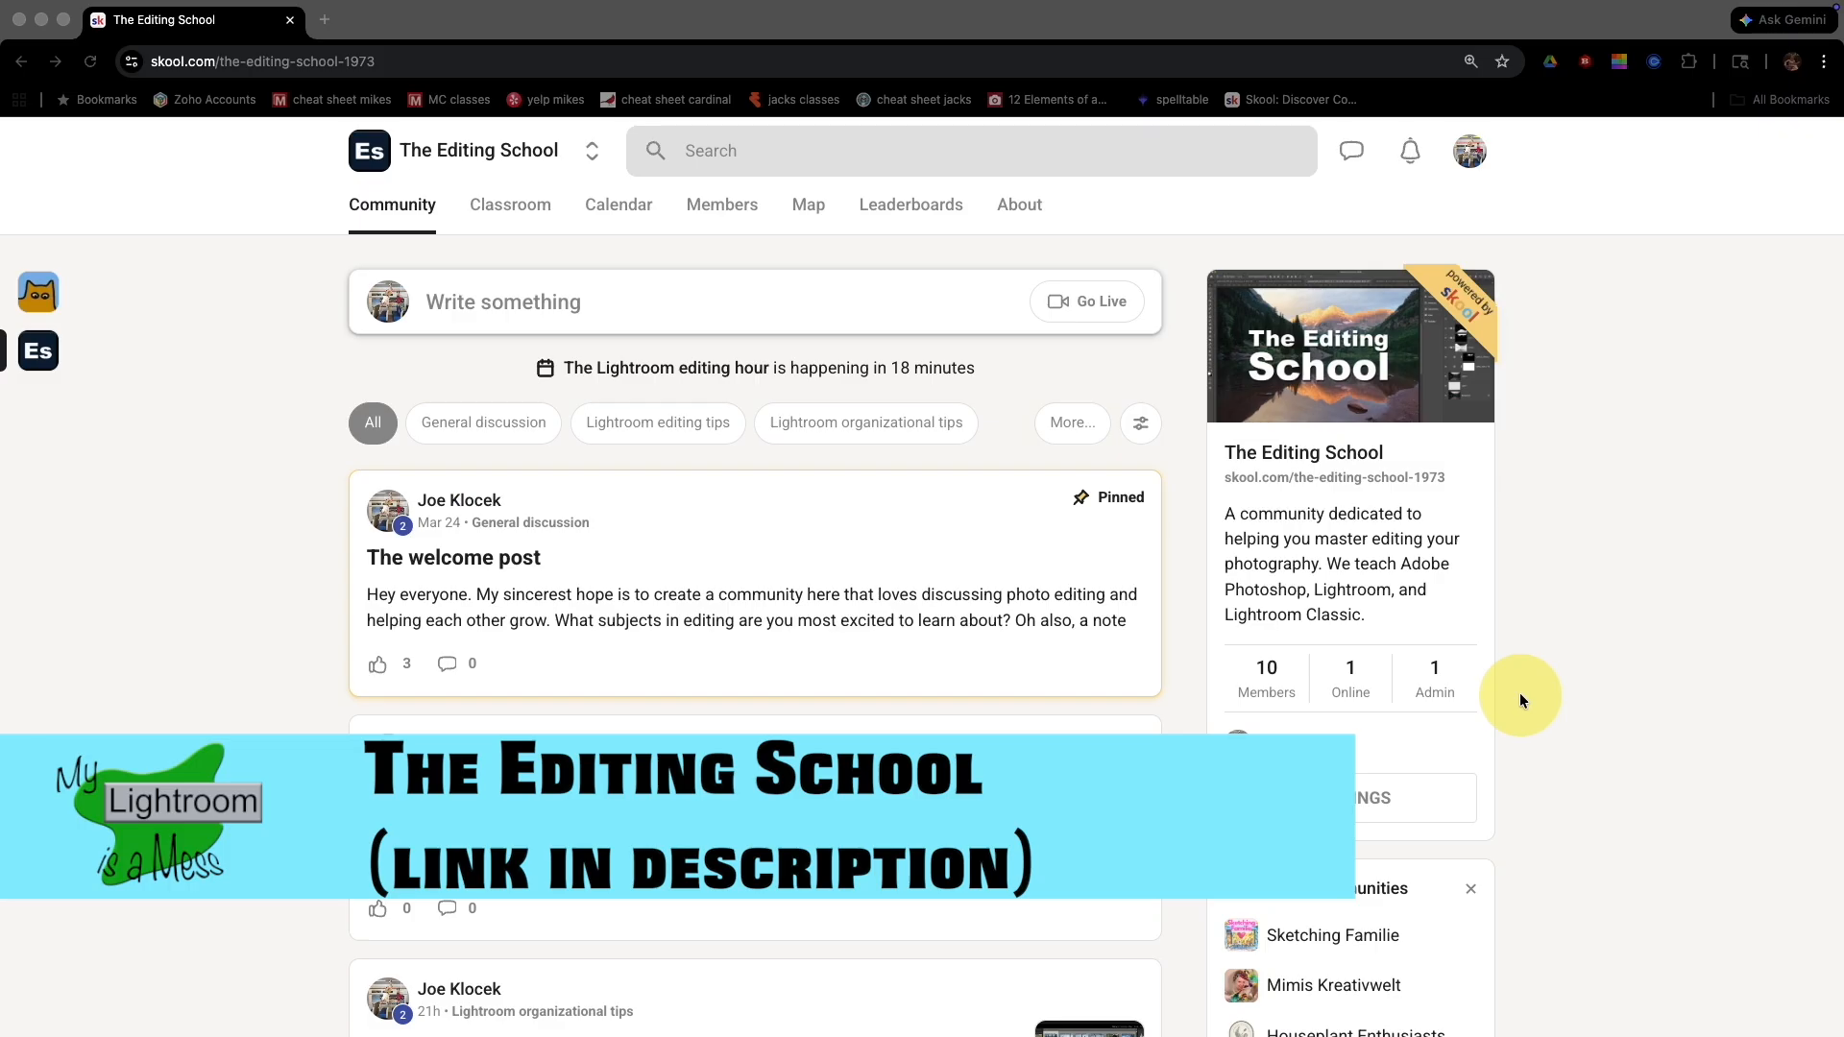
scroll(1519, 698, "down", 9)
scroll(1519, 698, "down", 10)
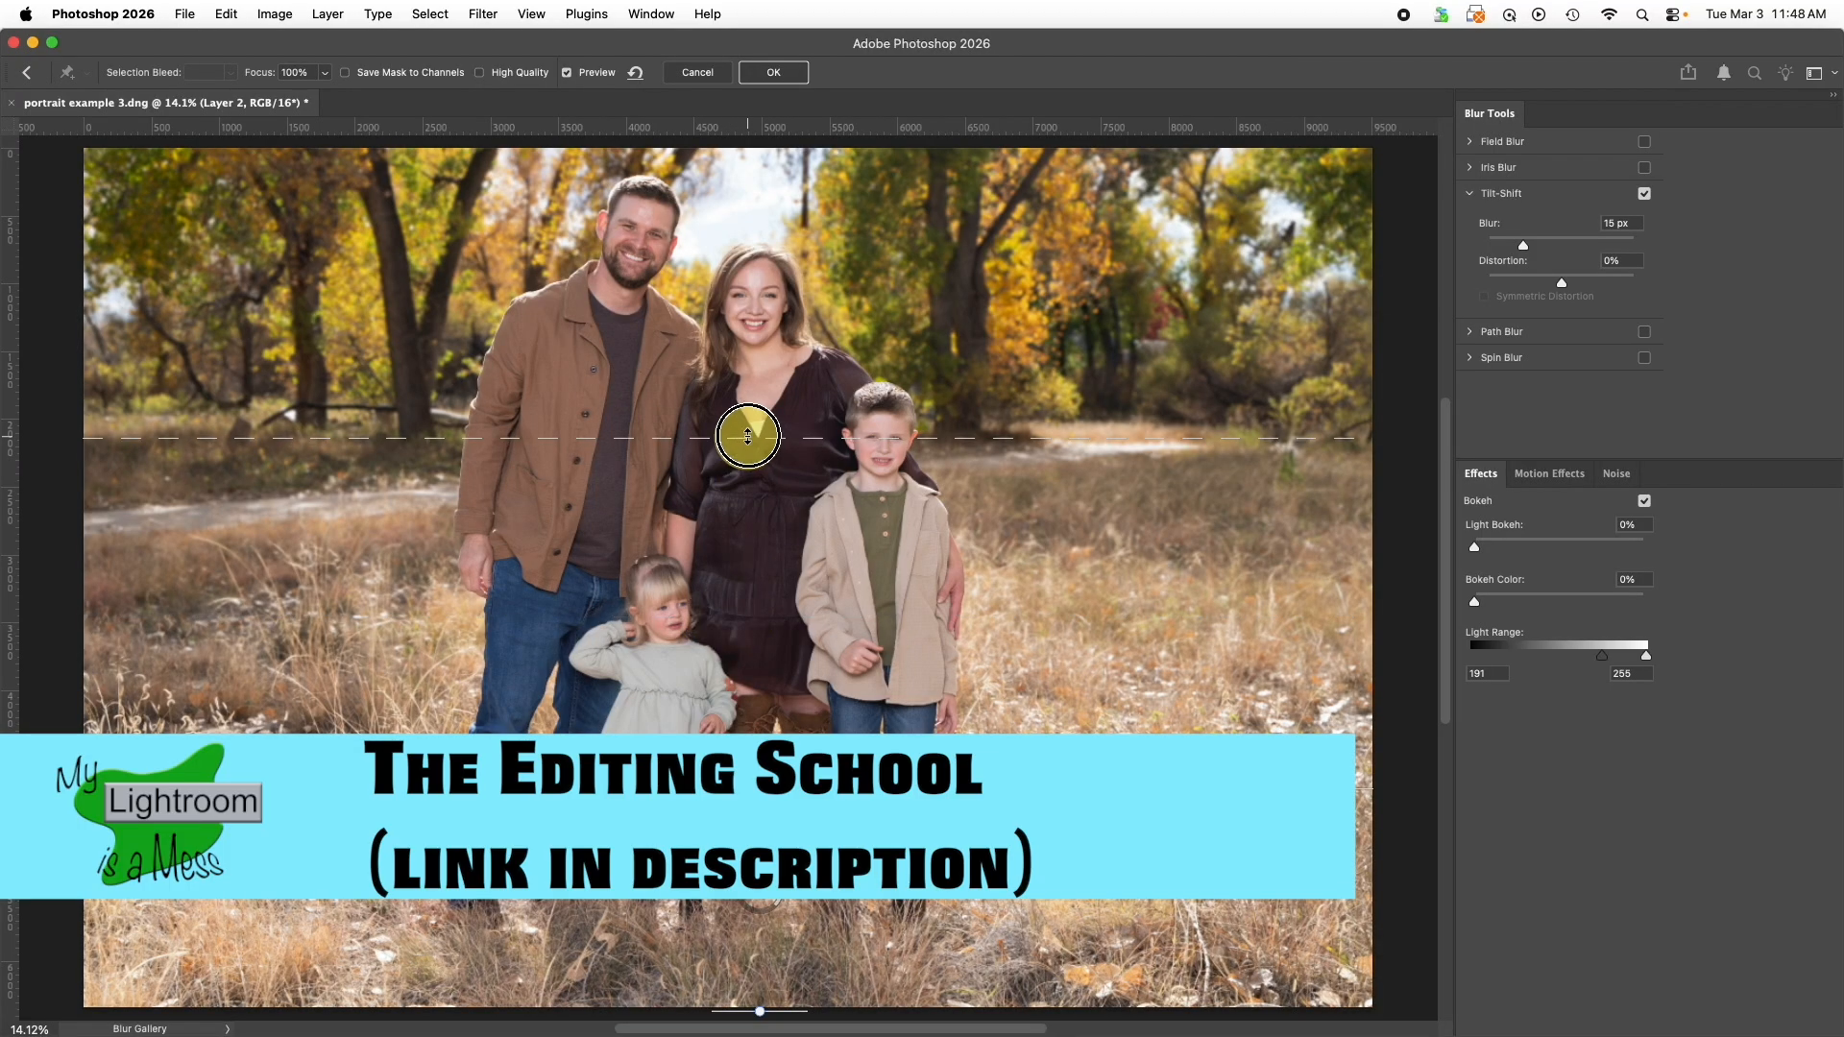
left_click_drag(745, 429, 751, 410)
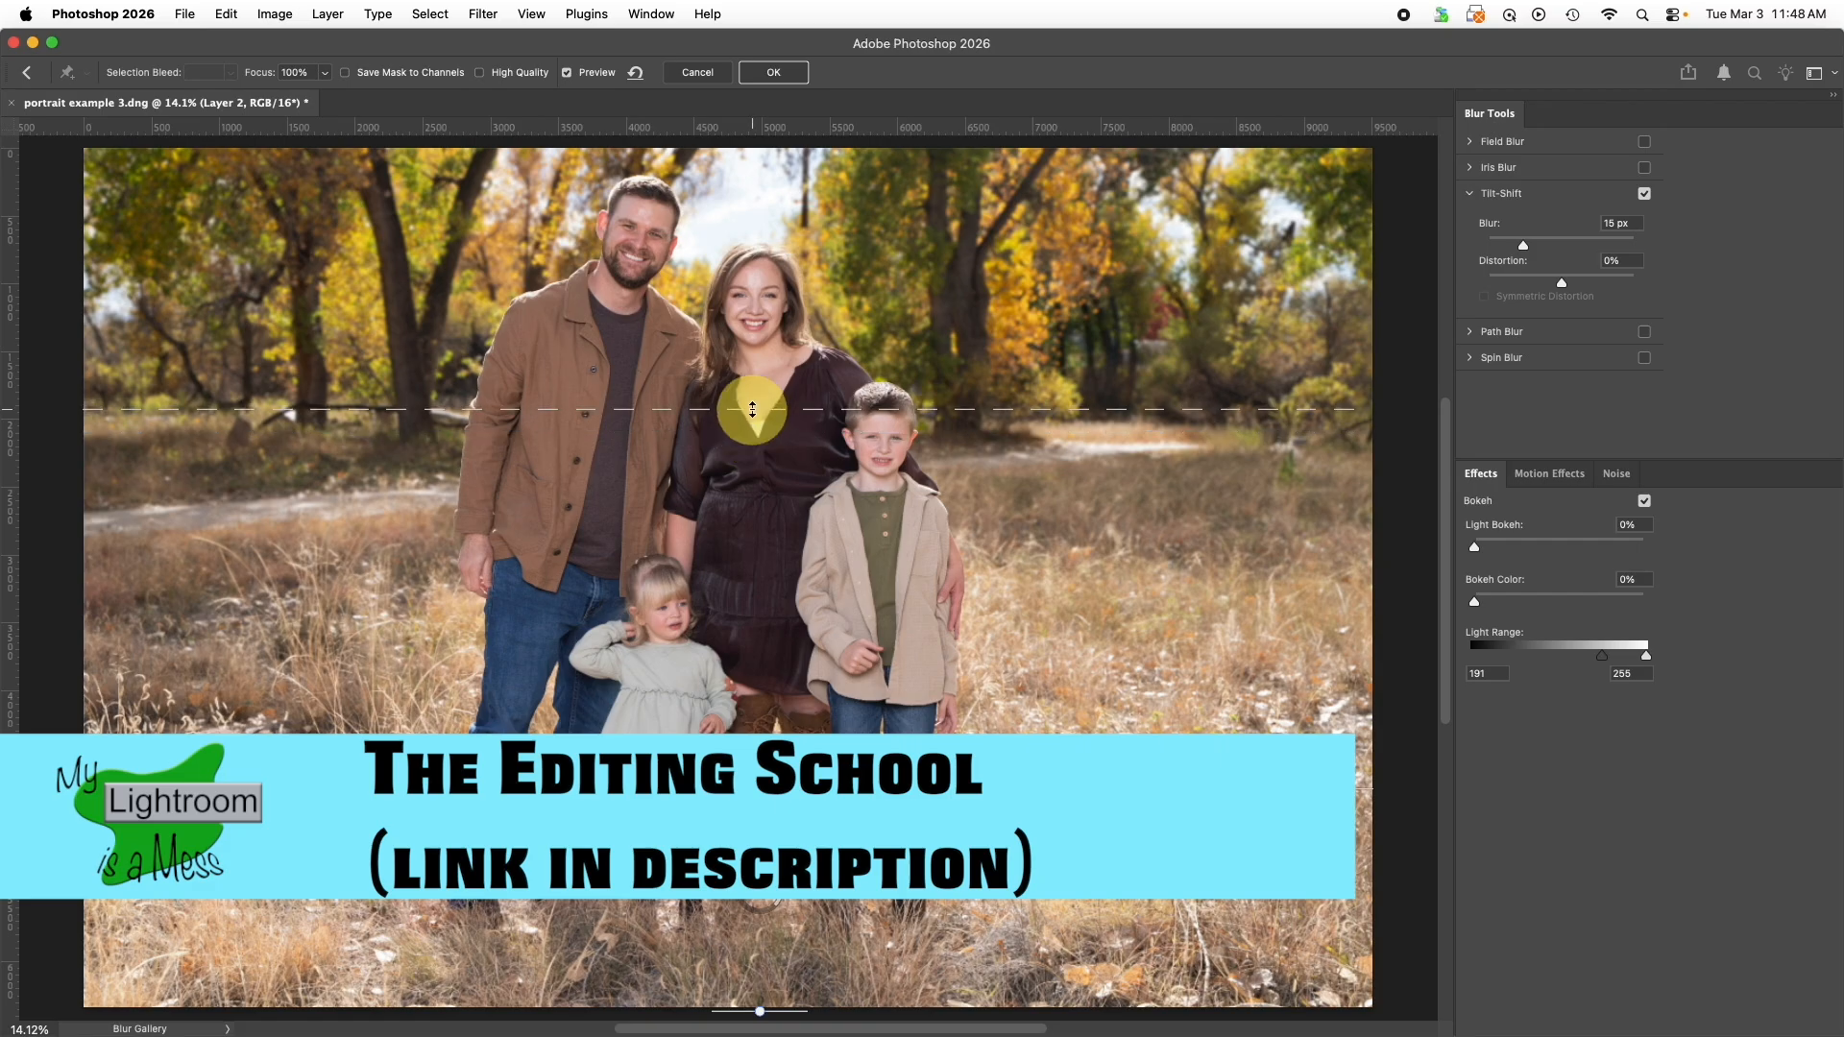
mouse_move(1523, 246)
left_mouse_down()
mouse_move(1563, 246)
mouse_move(1547, 240)
left_mouse_up()
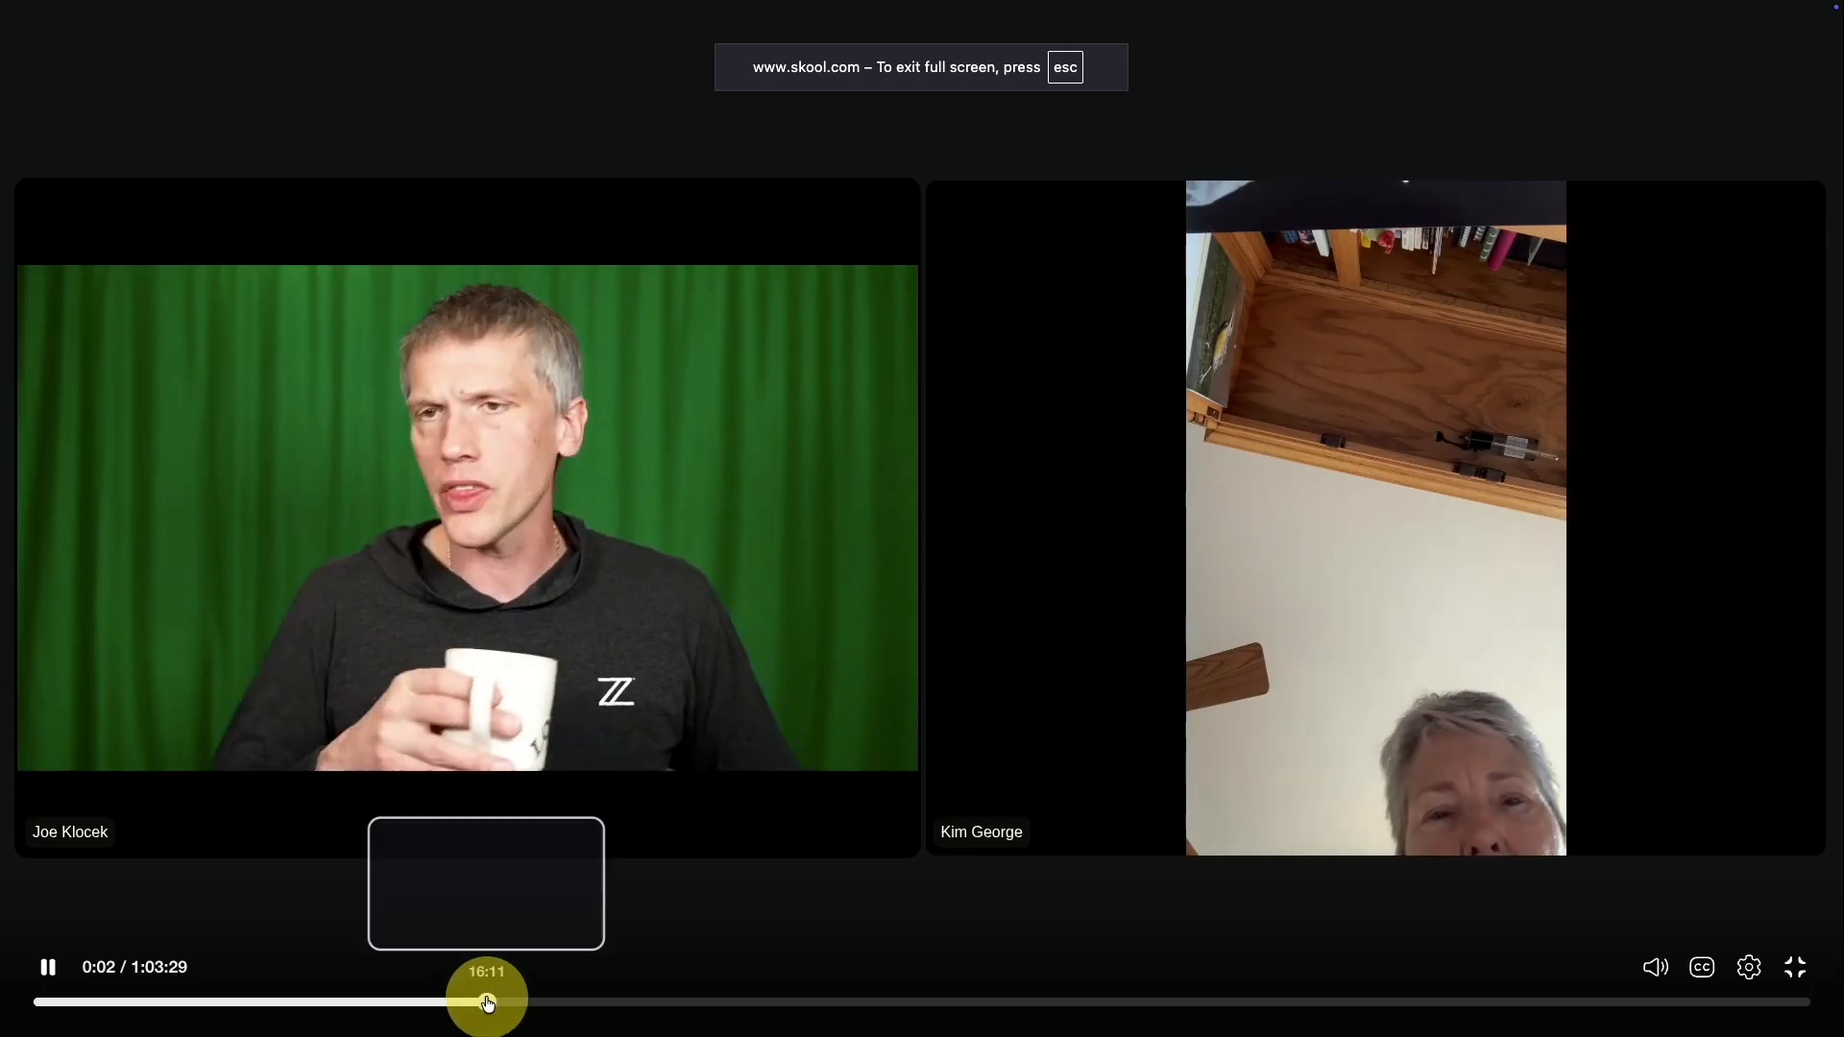
left_click(487, 1002)
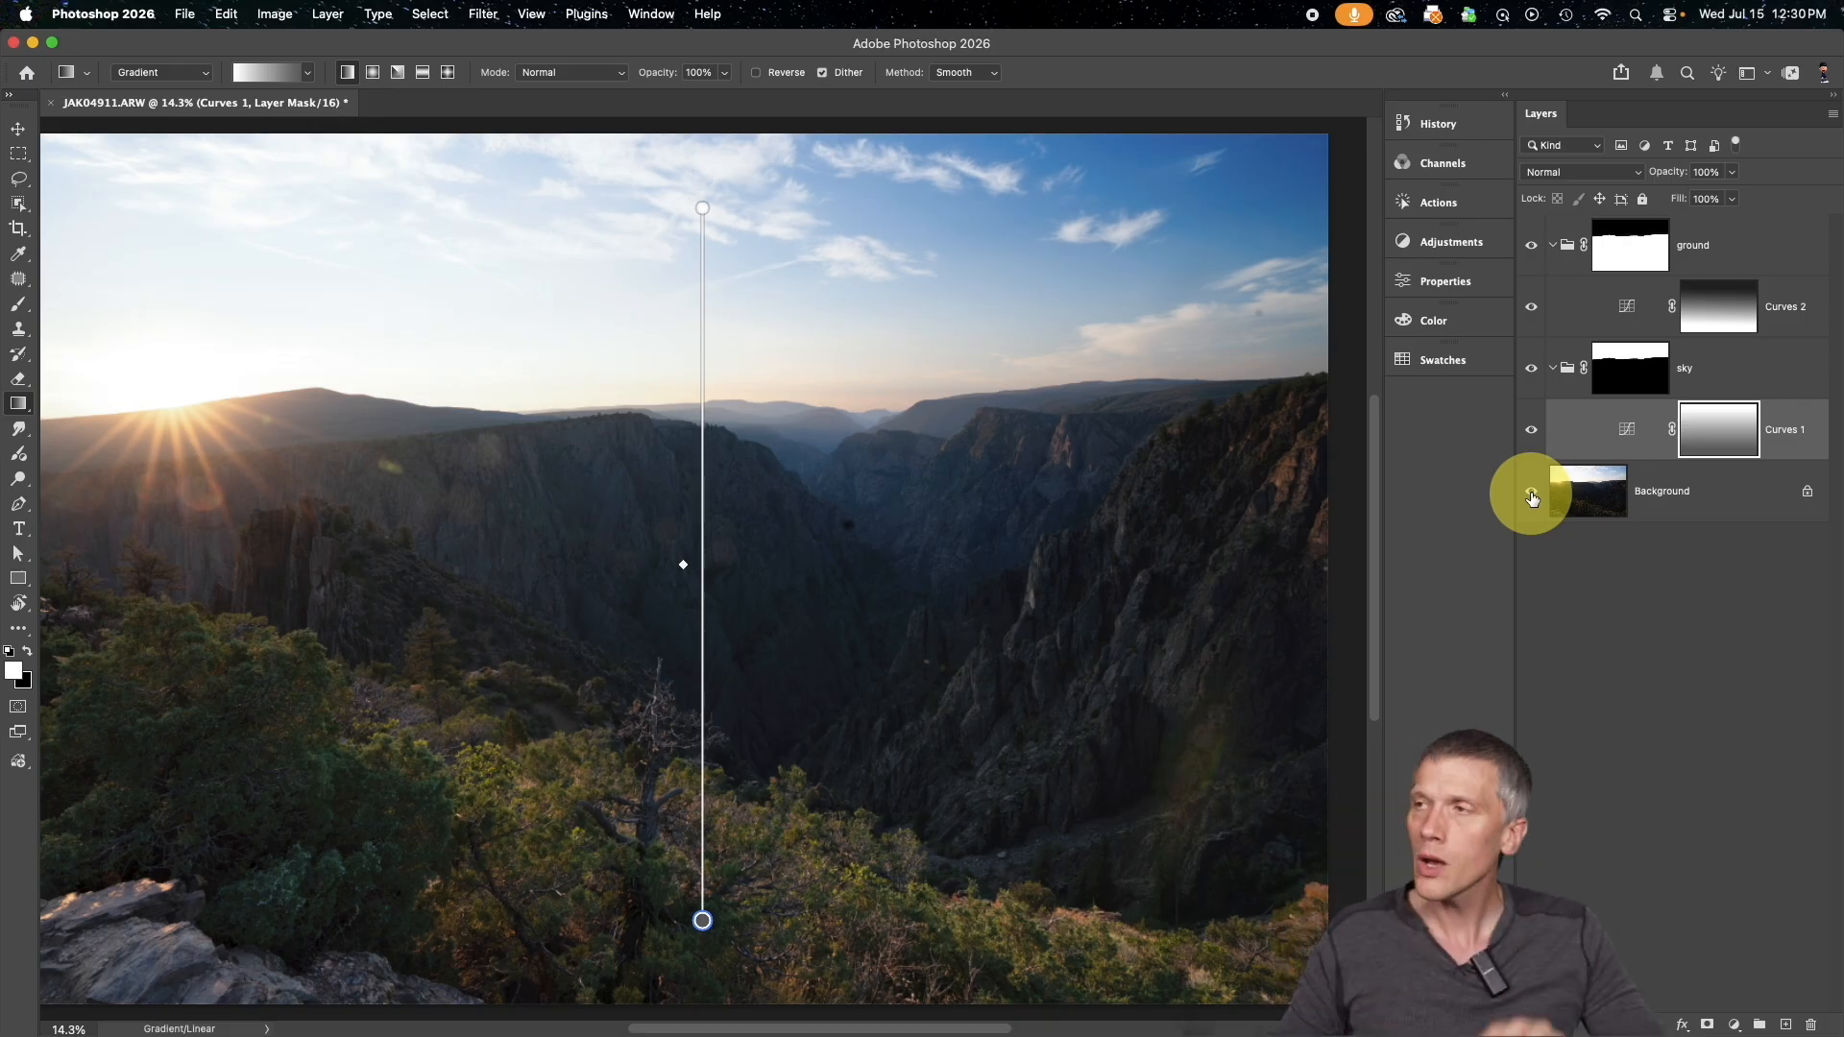
View the ground group's mask on its own and examine its edge along the whole horizon, then return to the photo
left_click(1630, 250)
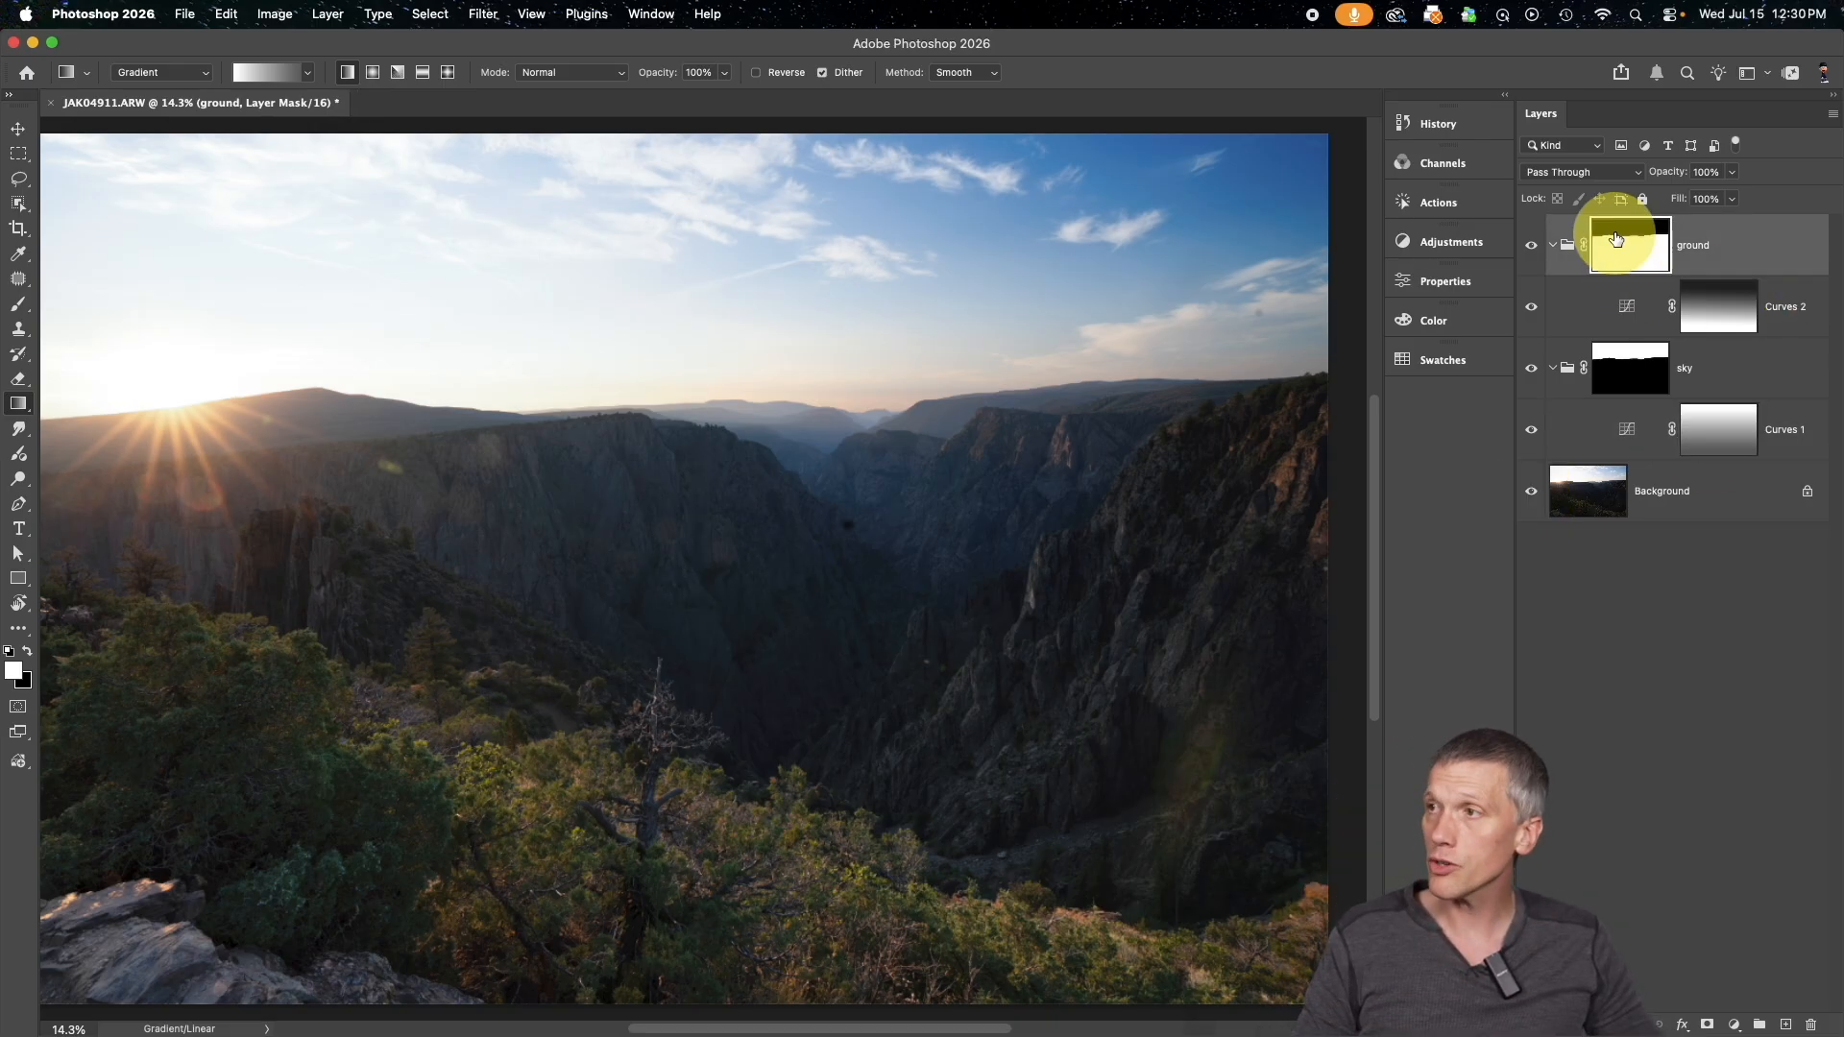
left_click(1623, 250, "alt")
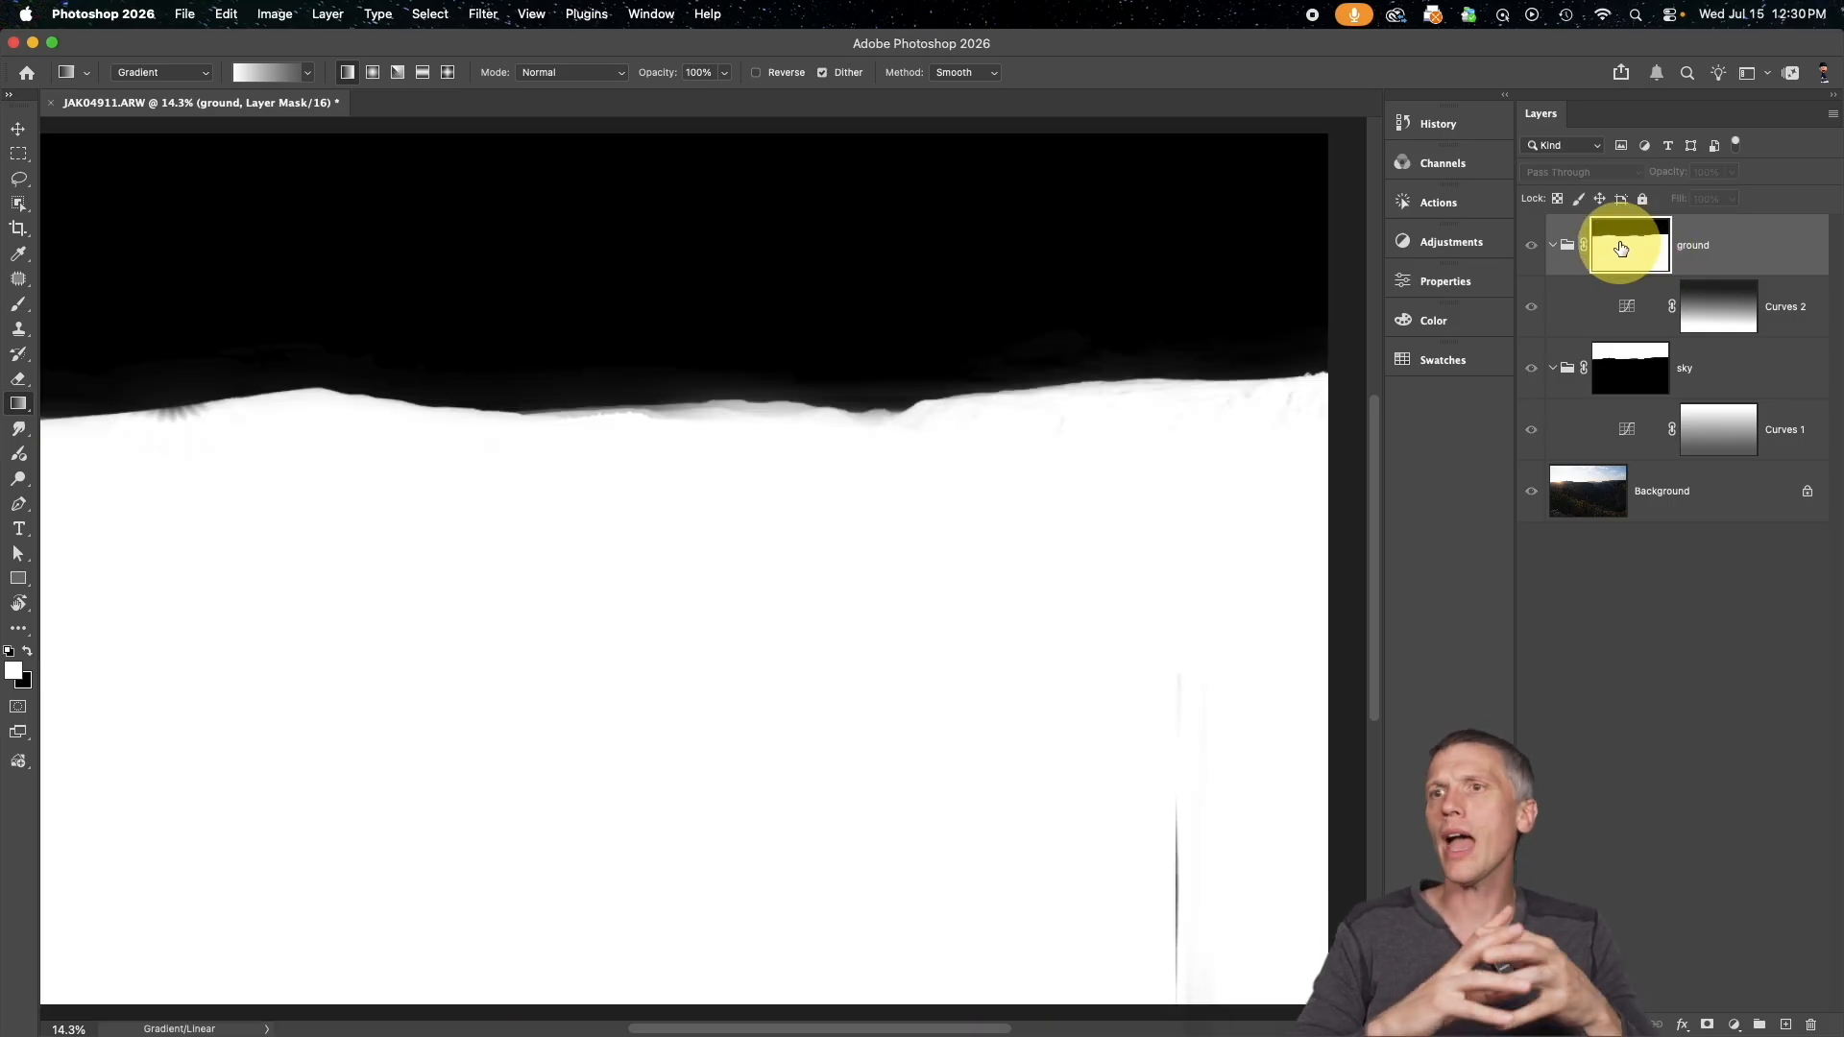
key("super+plus")
key("super+plus")
key("super+plus")
key("super+plus")
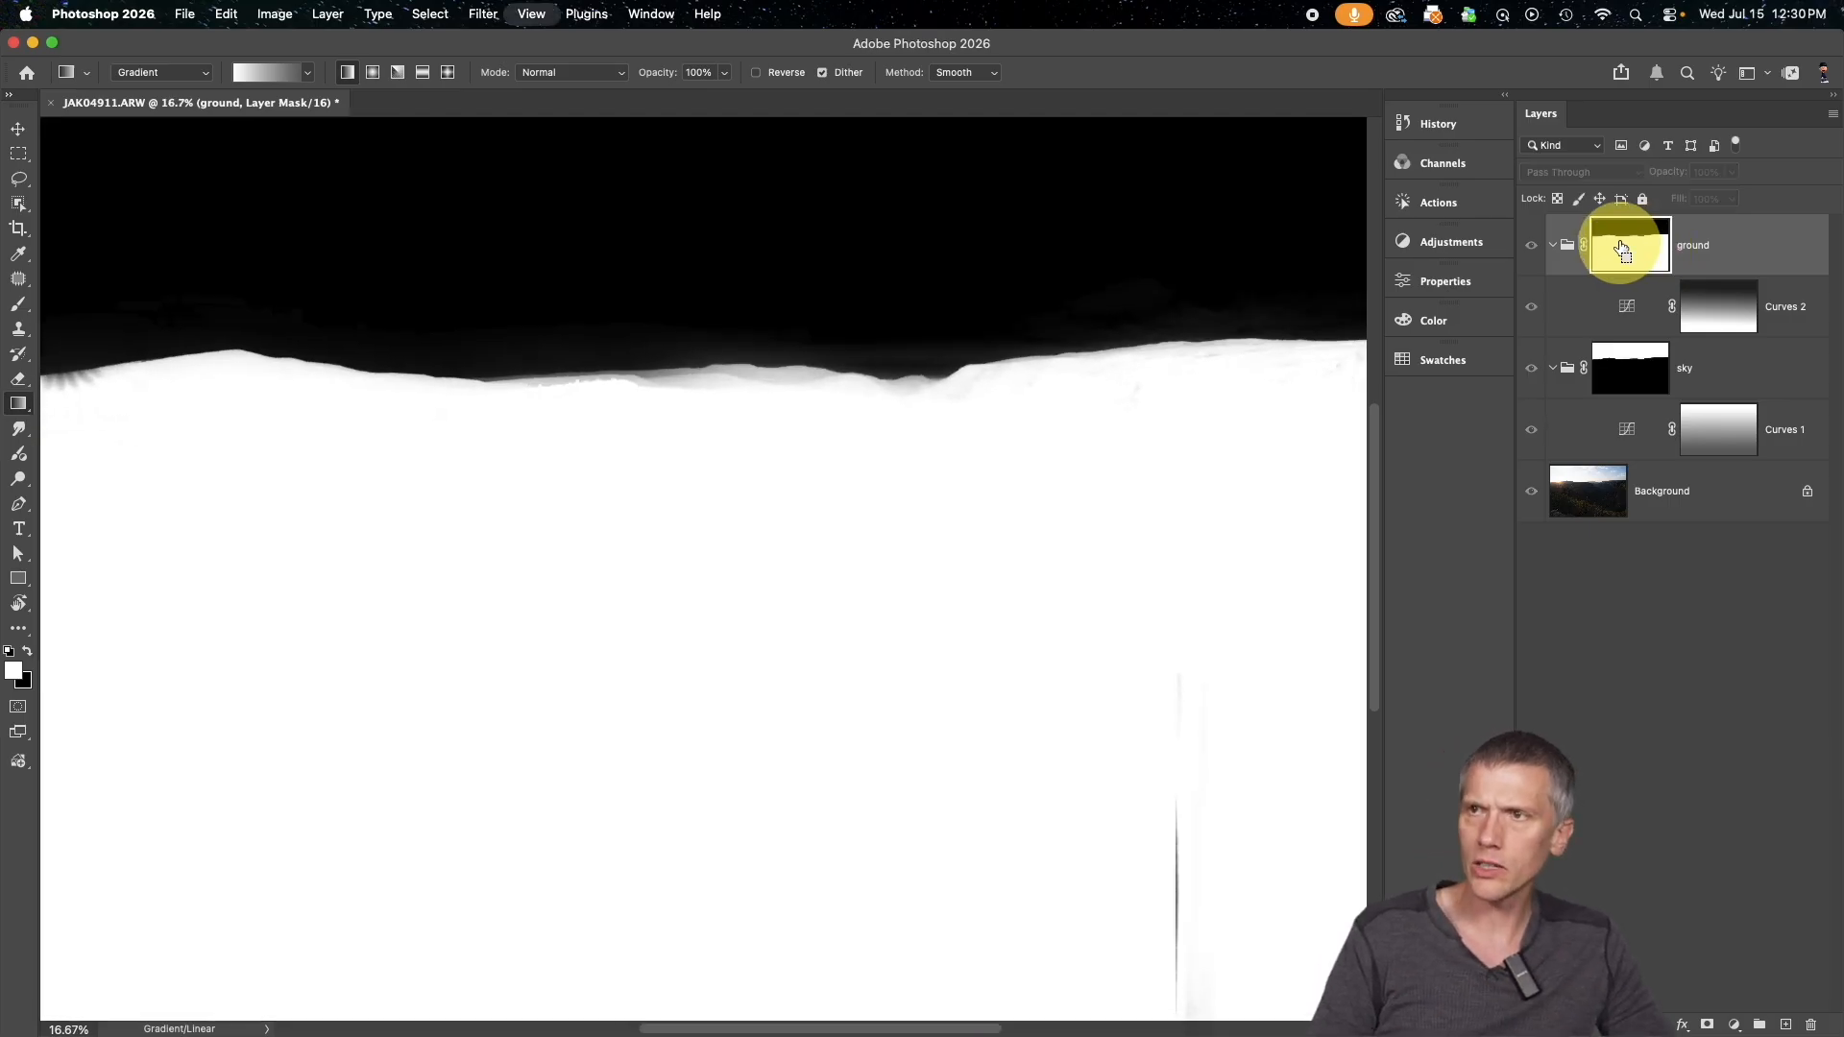
scroll(1146, 331, "up", 10)
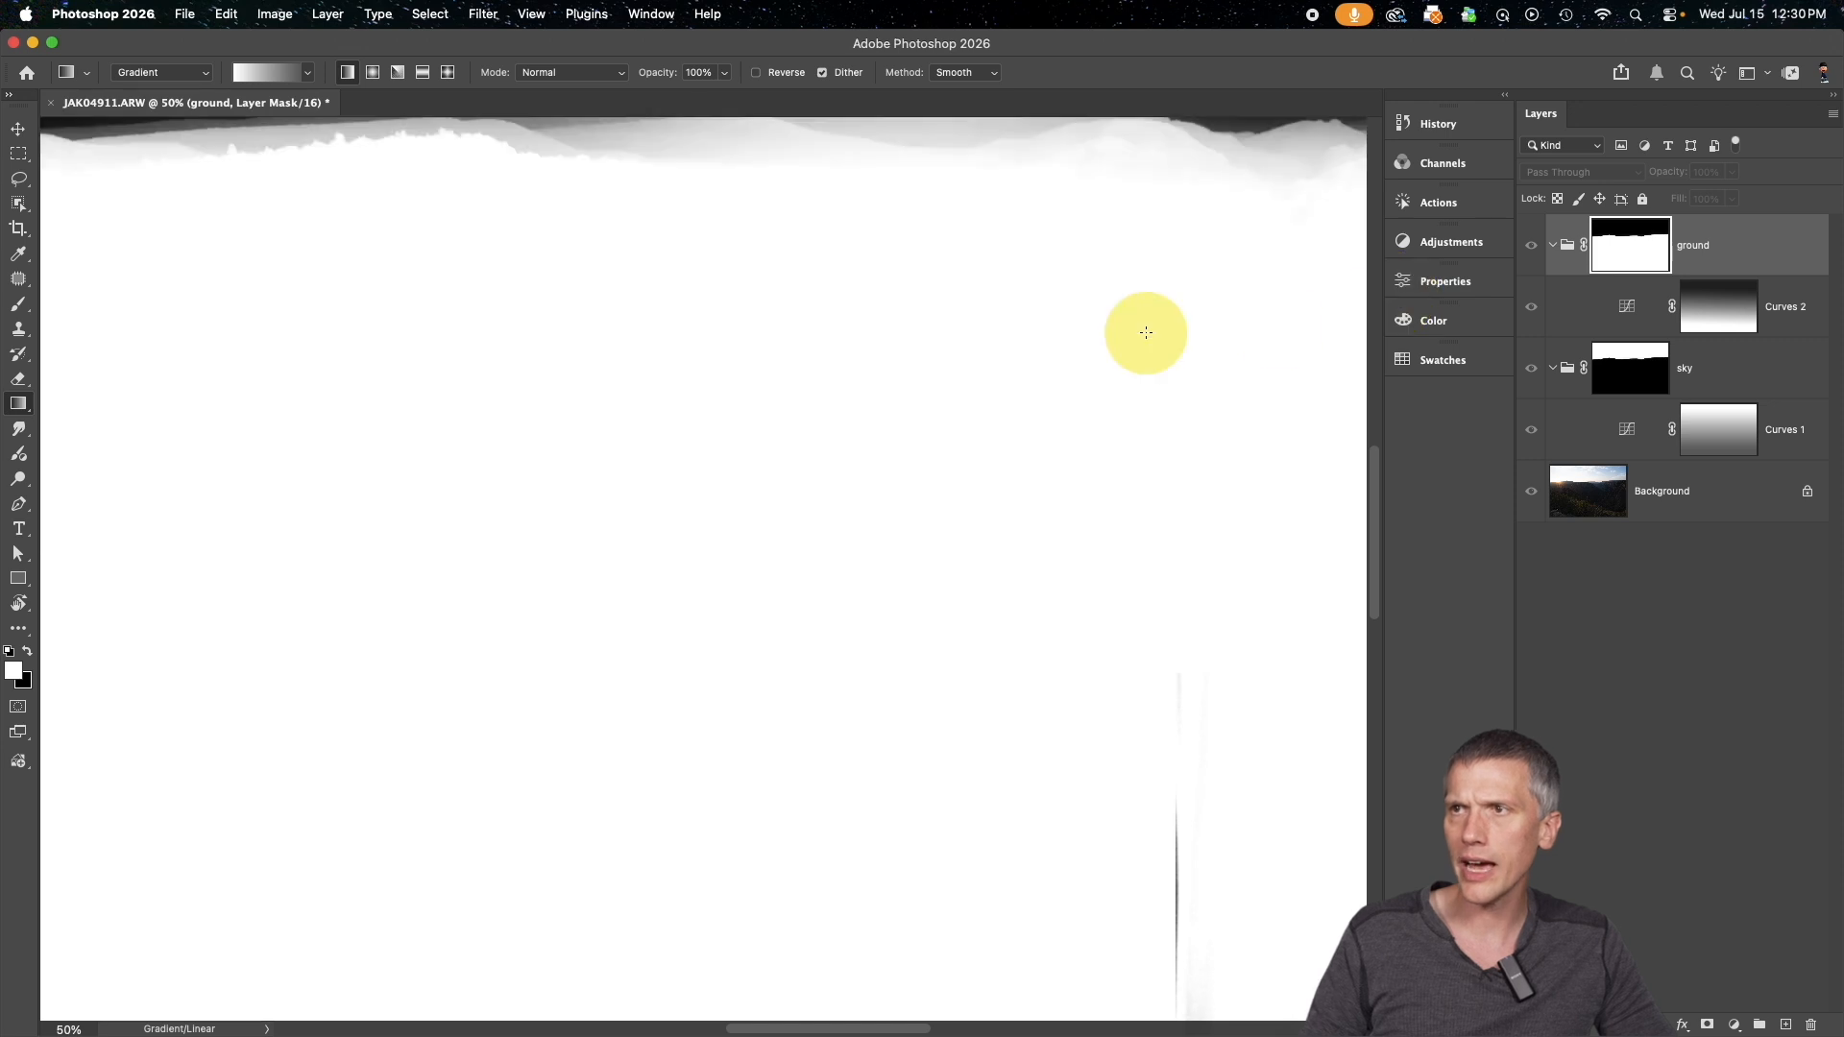
scroll(1146, 331, "right", 5)
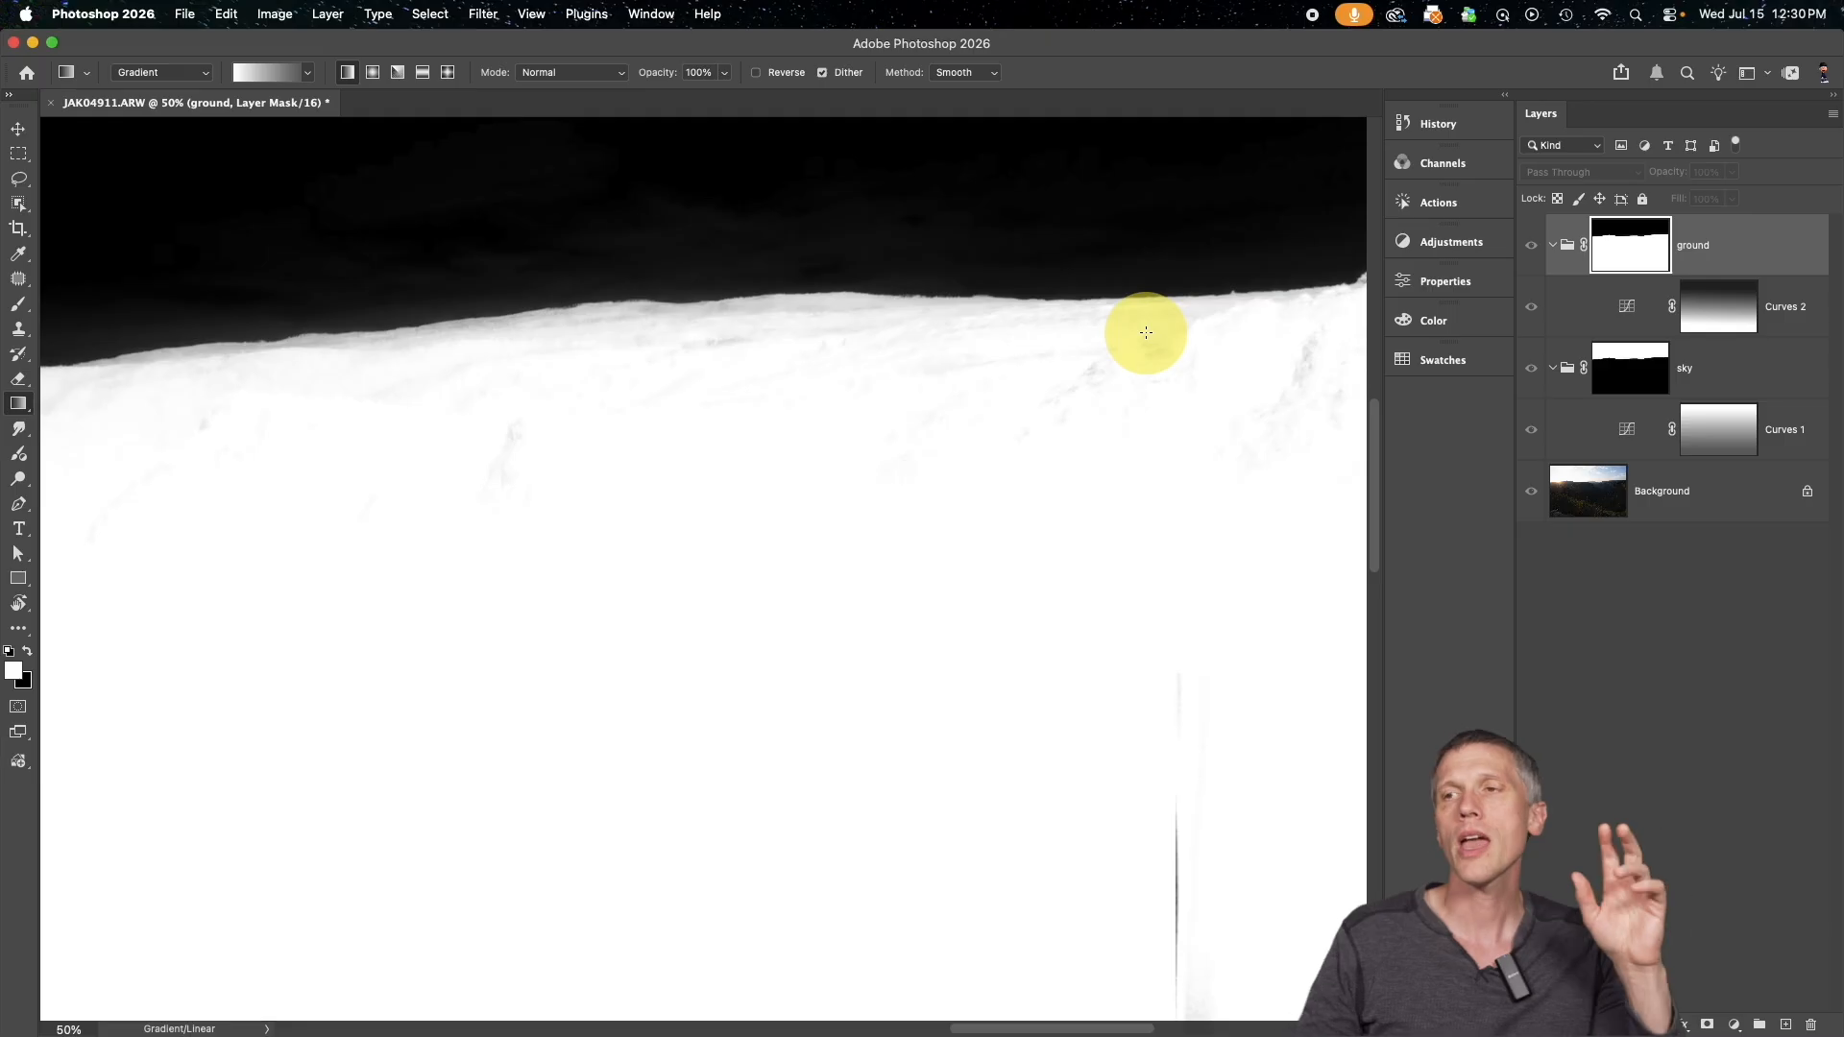
scroll(1118, 314, "right", 5)
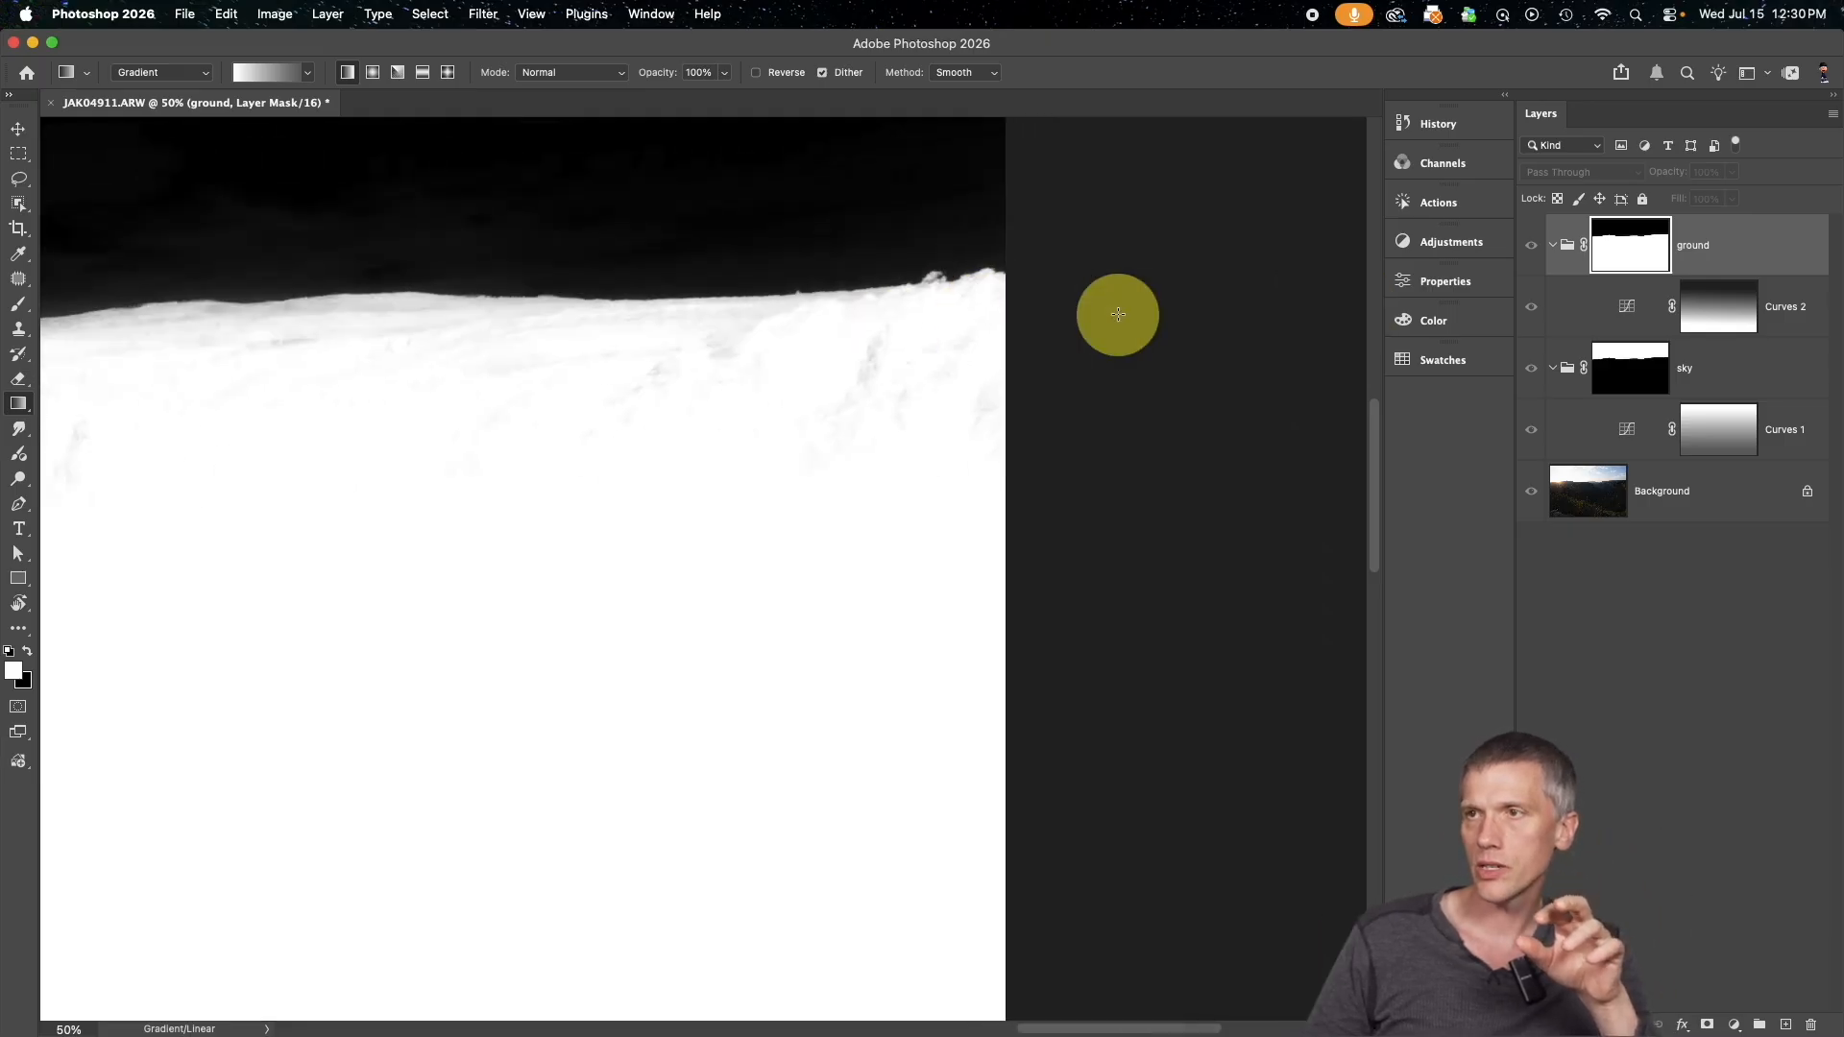
scroll(1118, 314, "left", 8)
scroll(1118, 314, "left", 10)
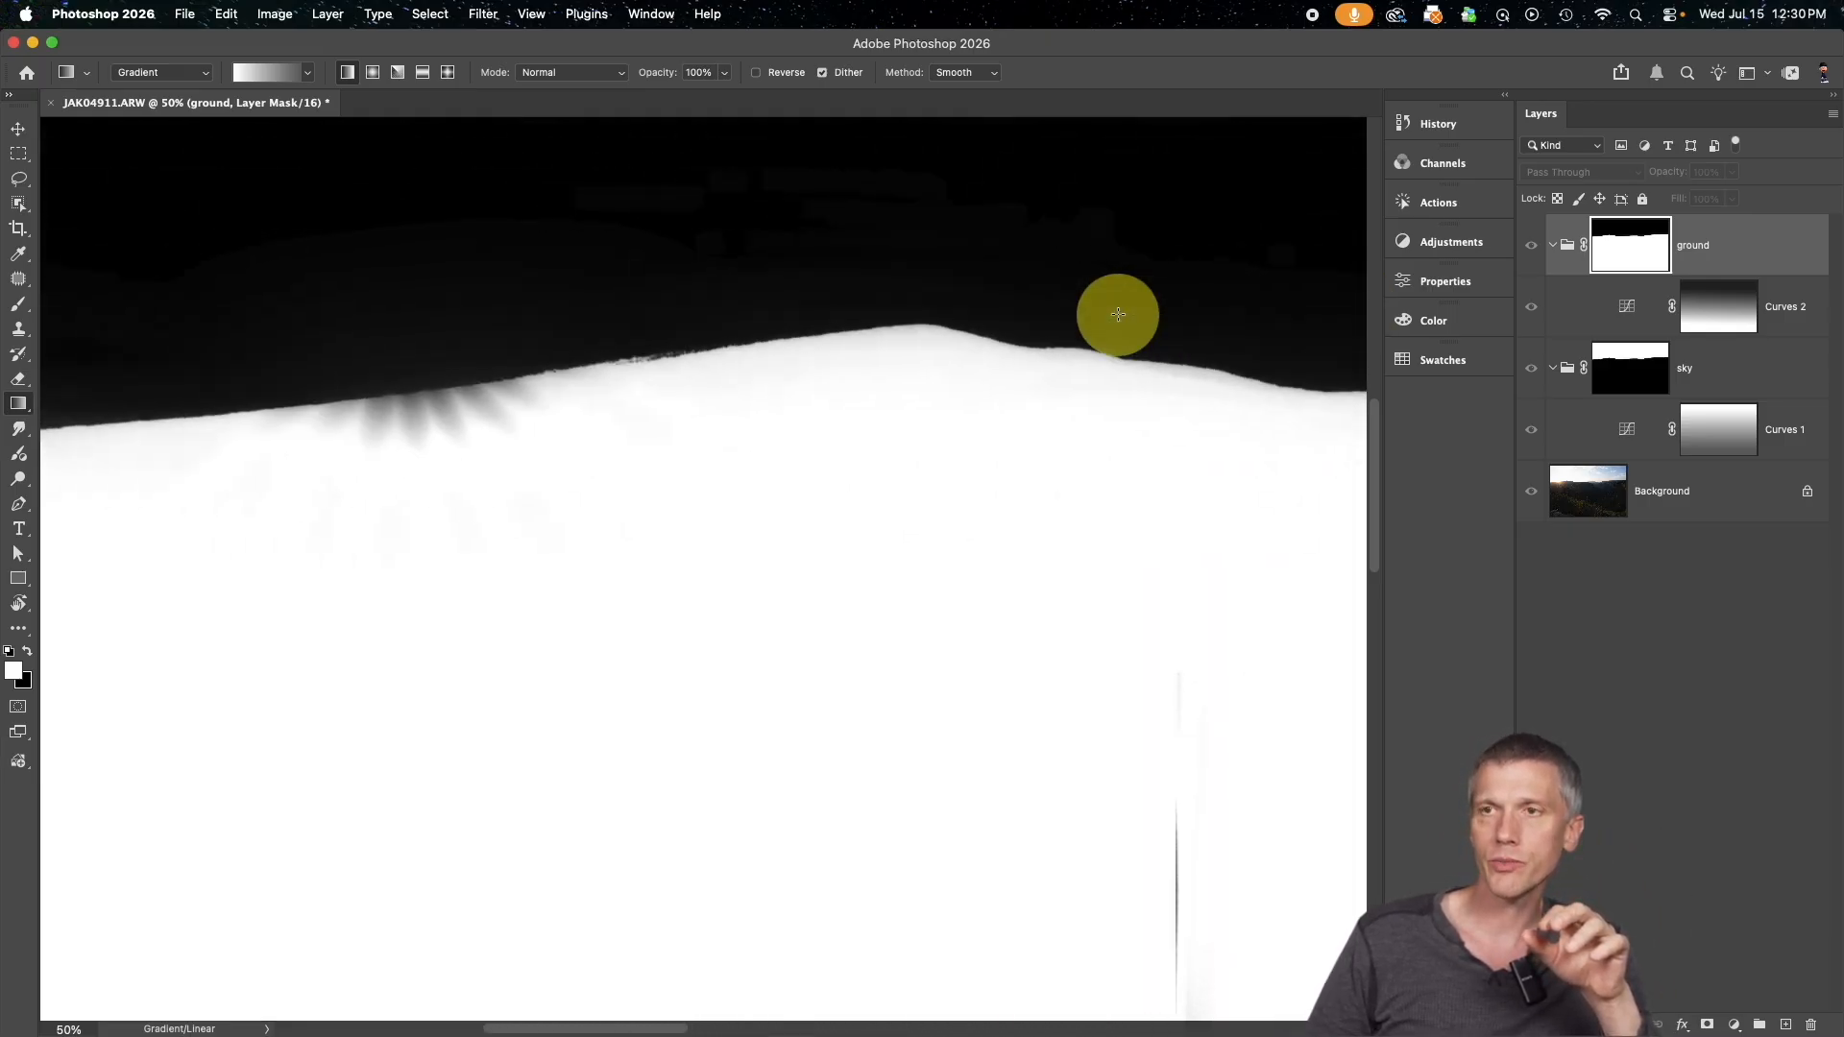
scroll(1118, 315, "right", 10)
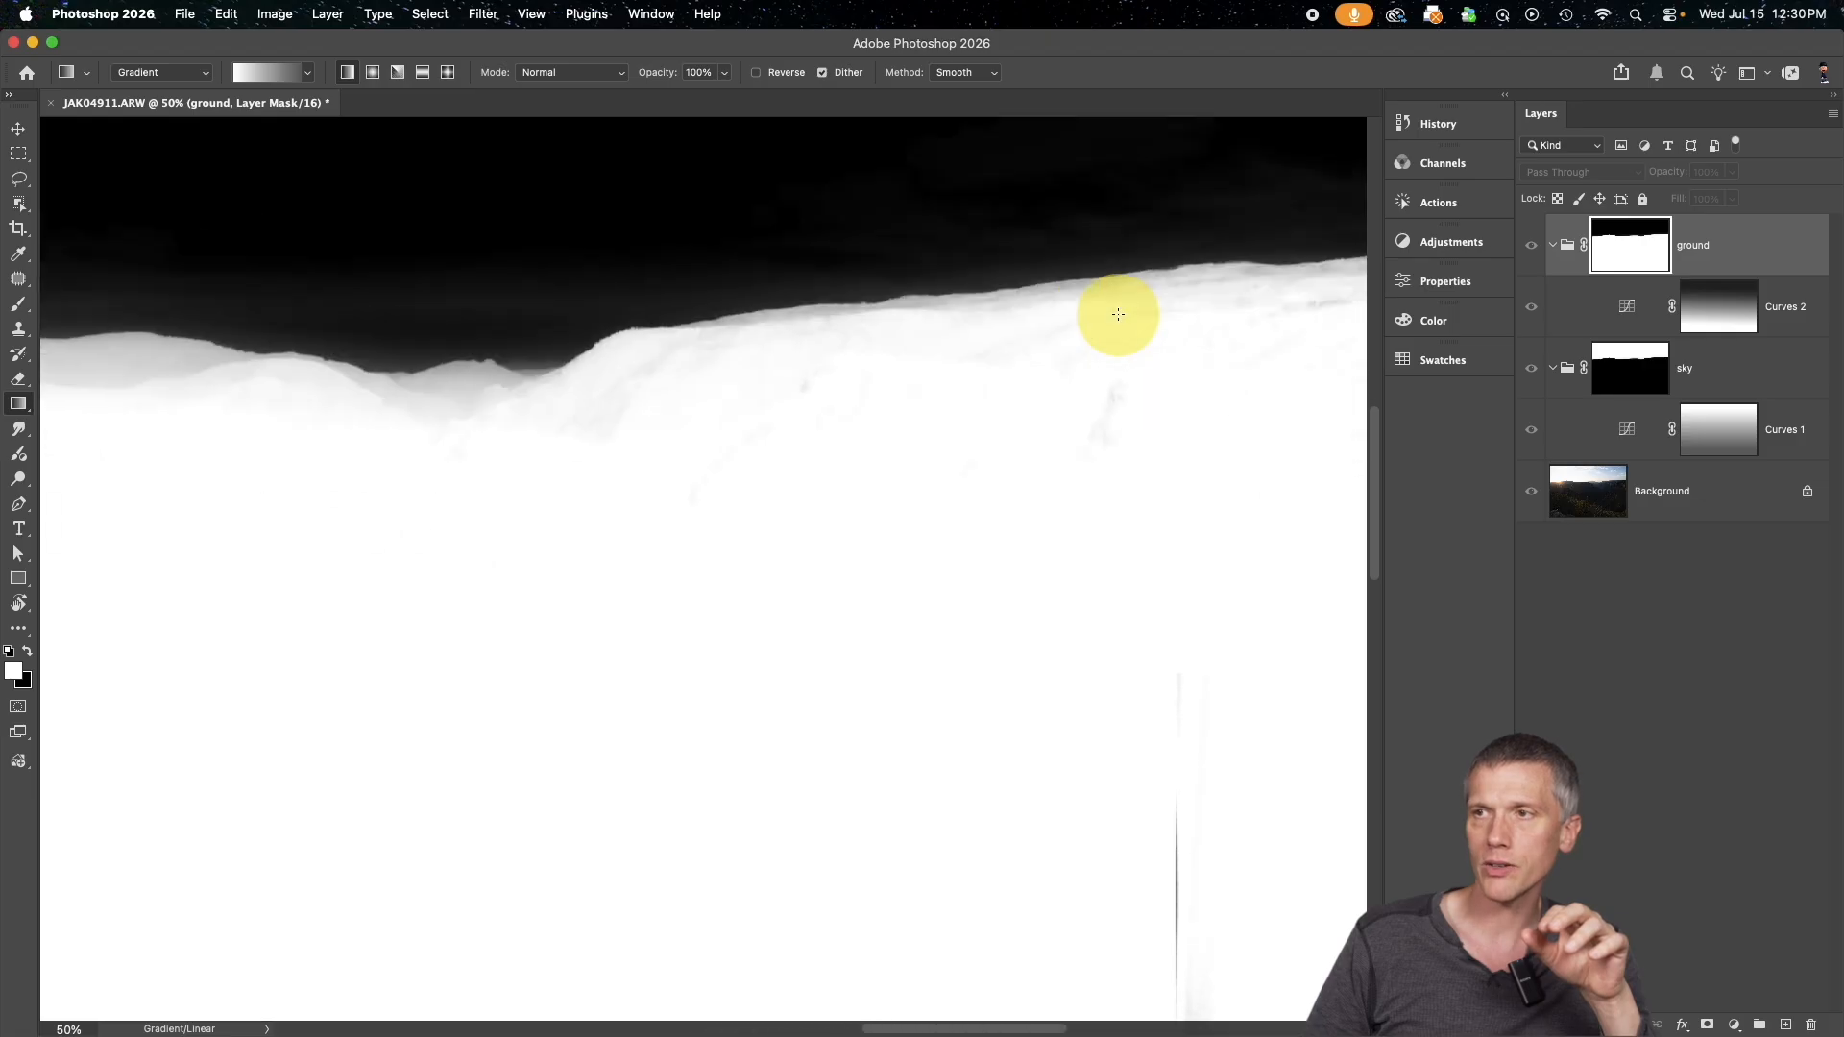
scroll(1117, 314, "right", 5)
scroll(1117, 314, "up", 5)
scroll(1118, 314, "left", 6)
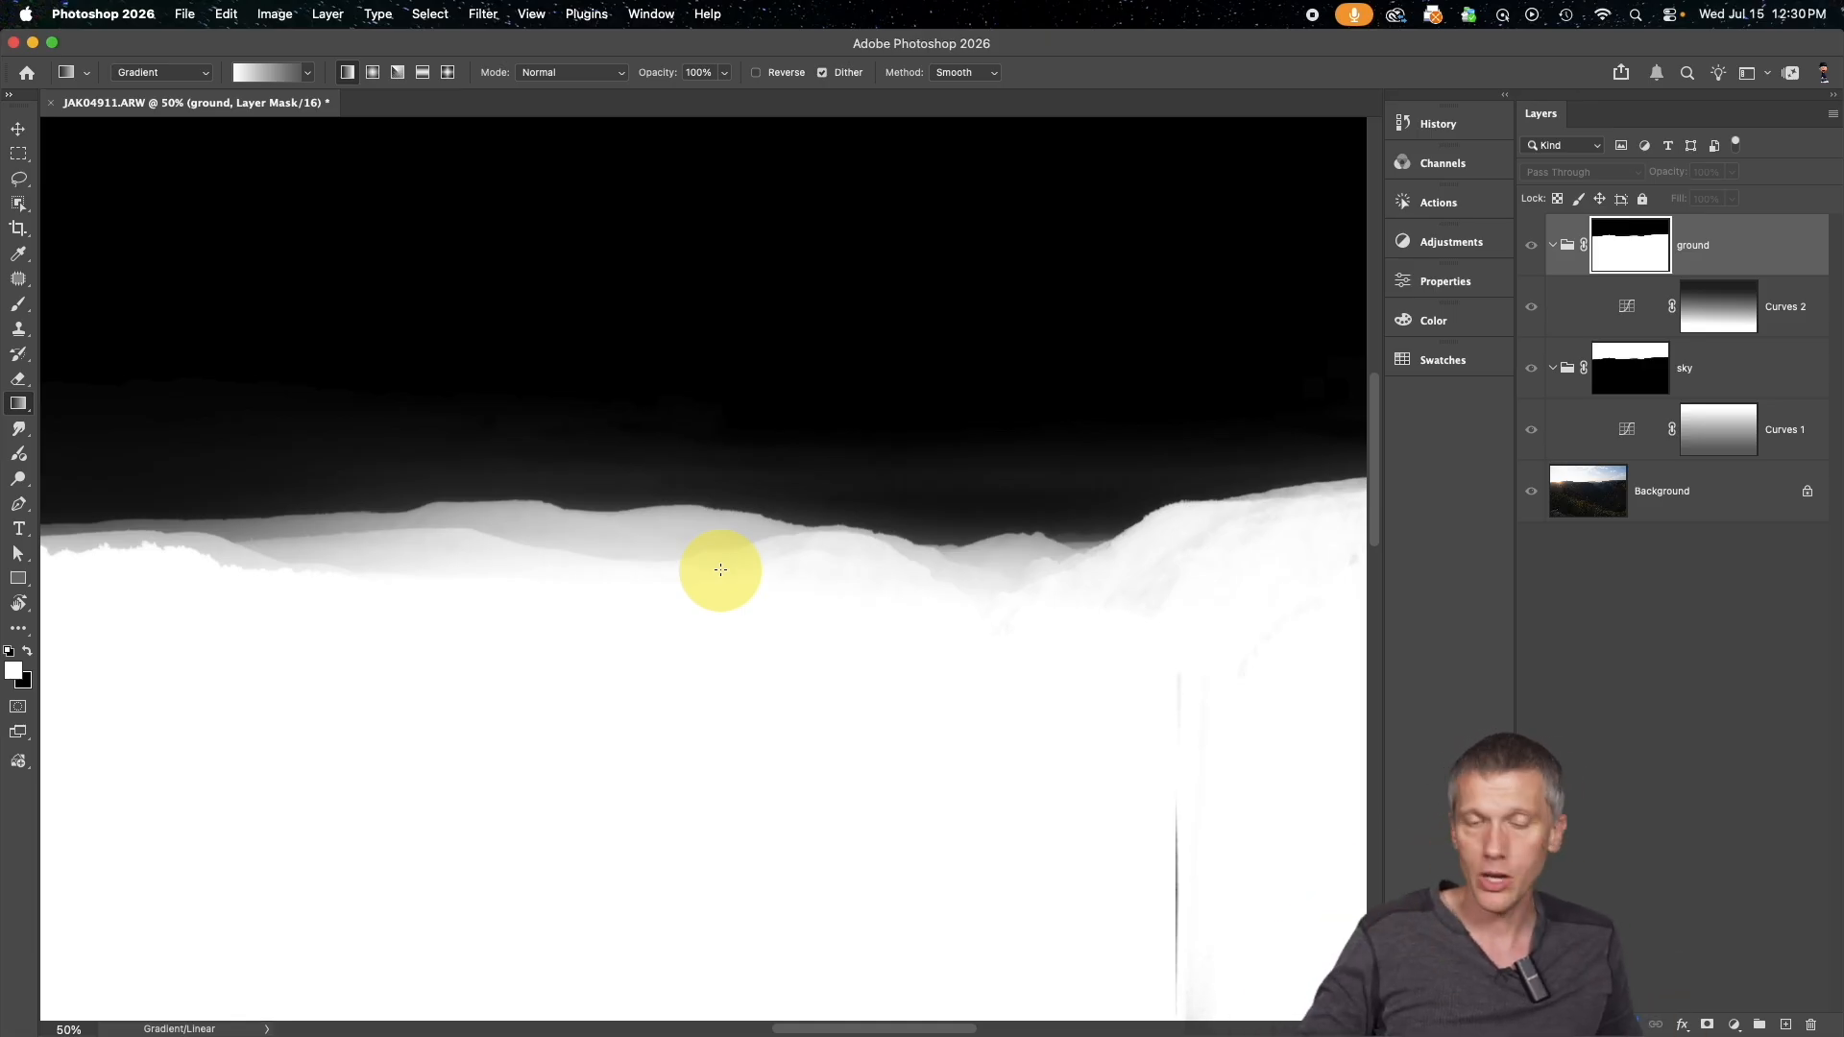
left_click(1639, 254, "alt")
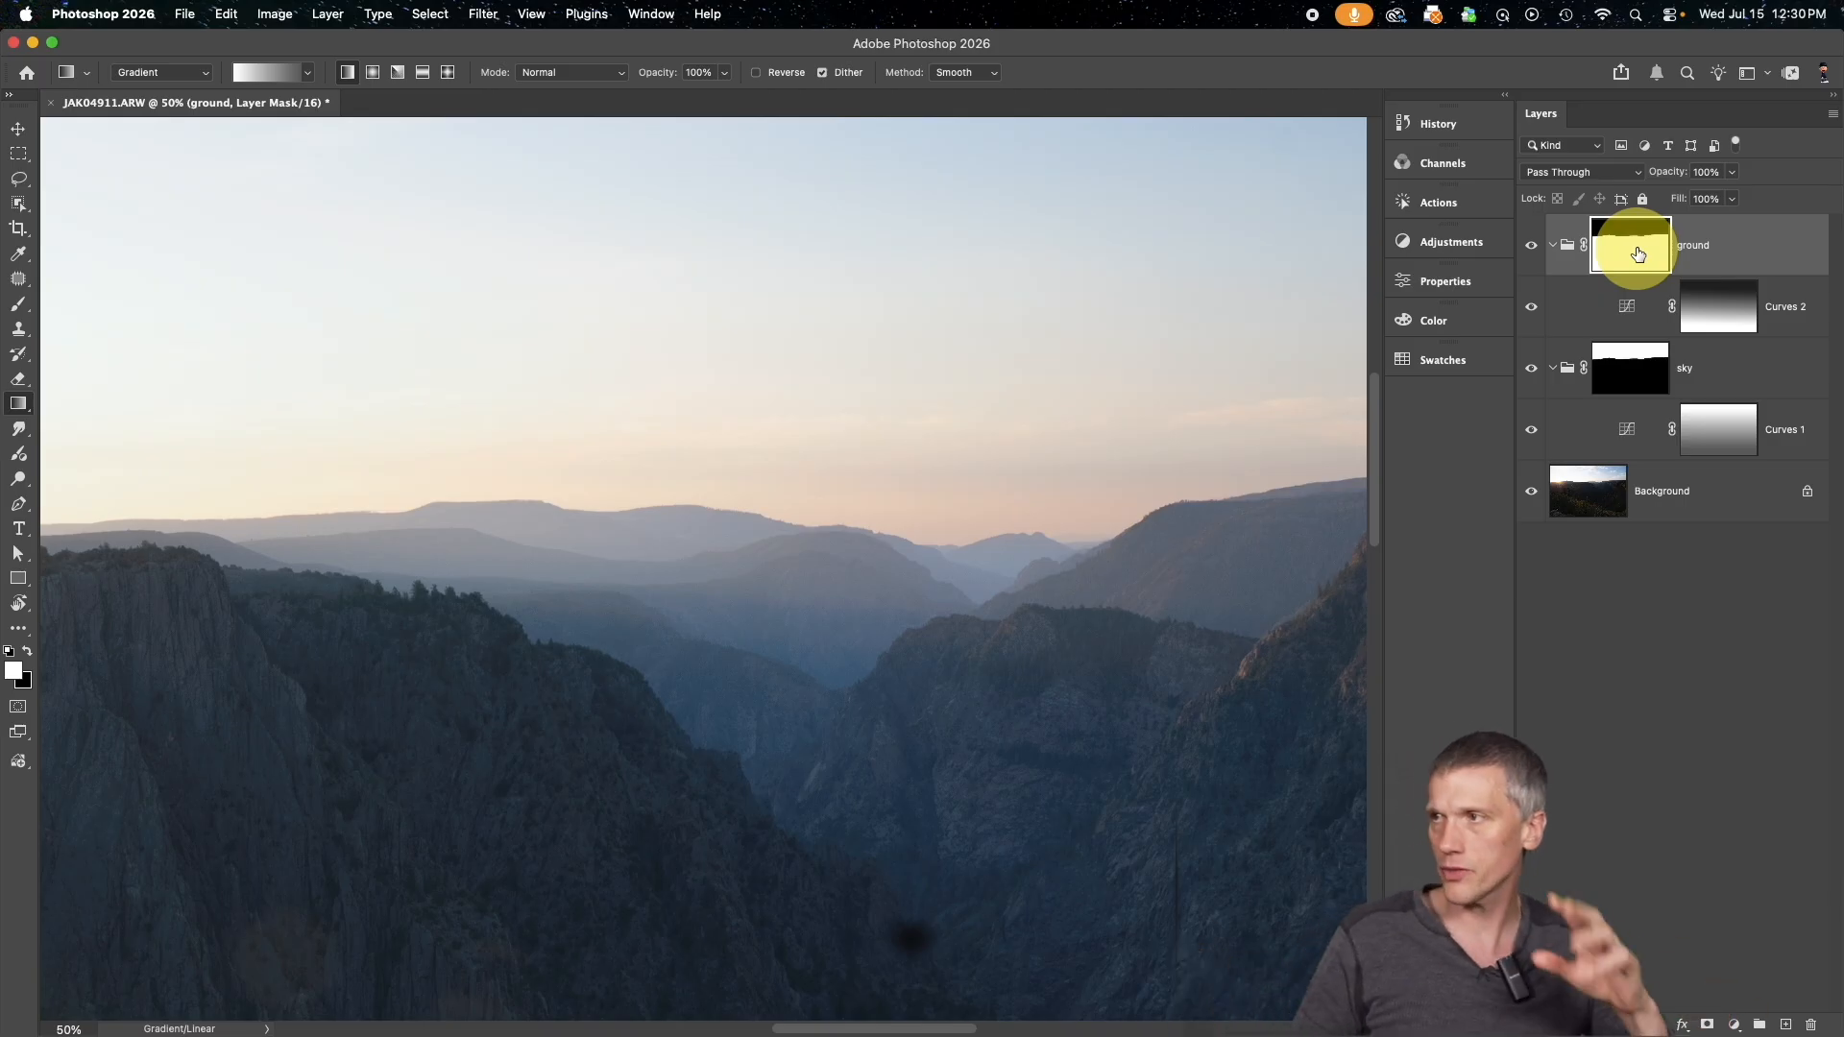
Feather the ground group's mask by 97.6 px, checking the softened horizon edge in the mask view
left_click(1450, 280)
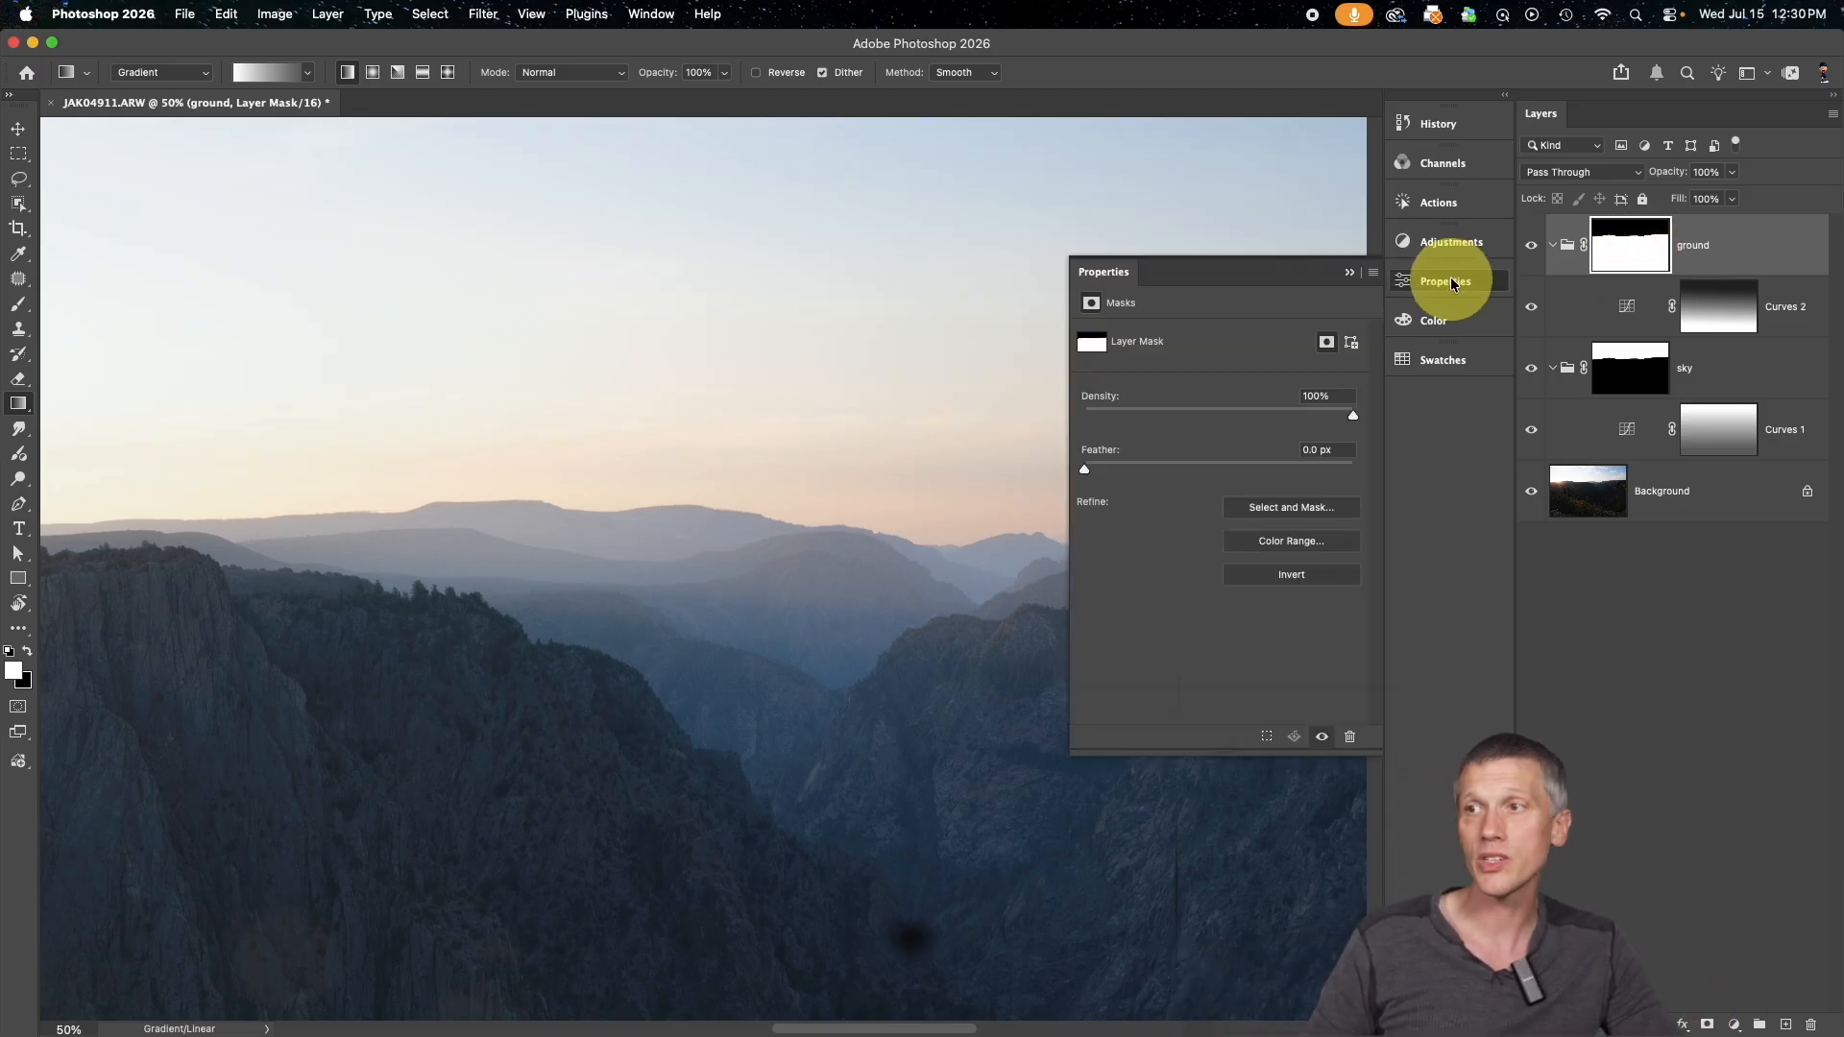
left_click_drag(1350, 414, 1458, 425)
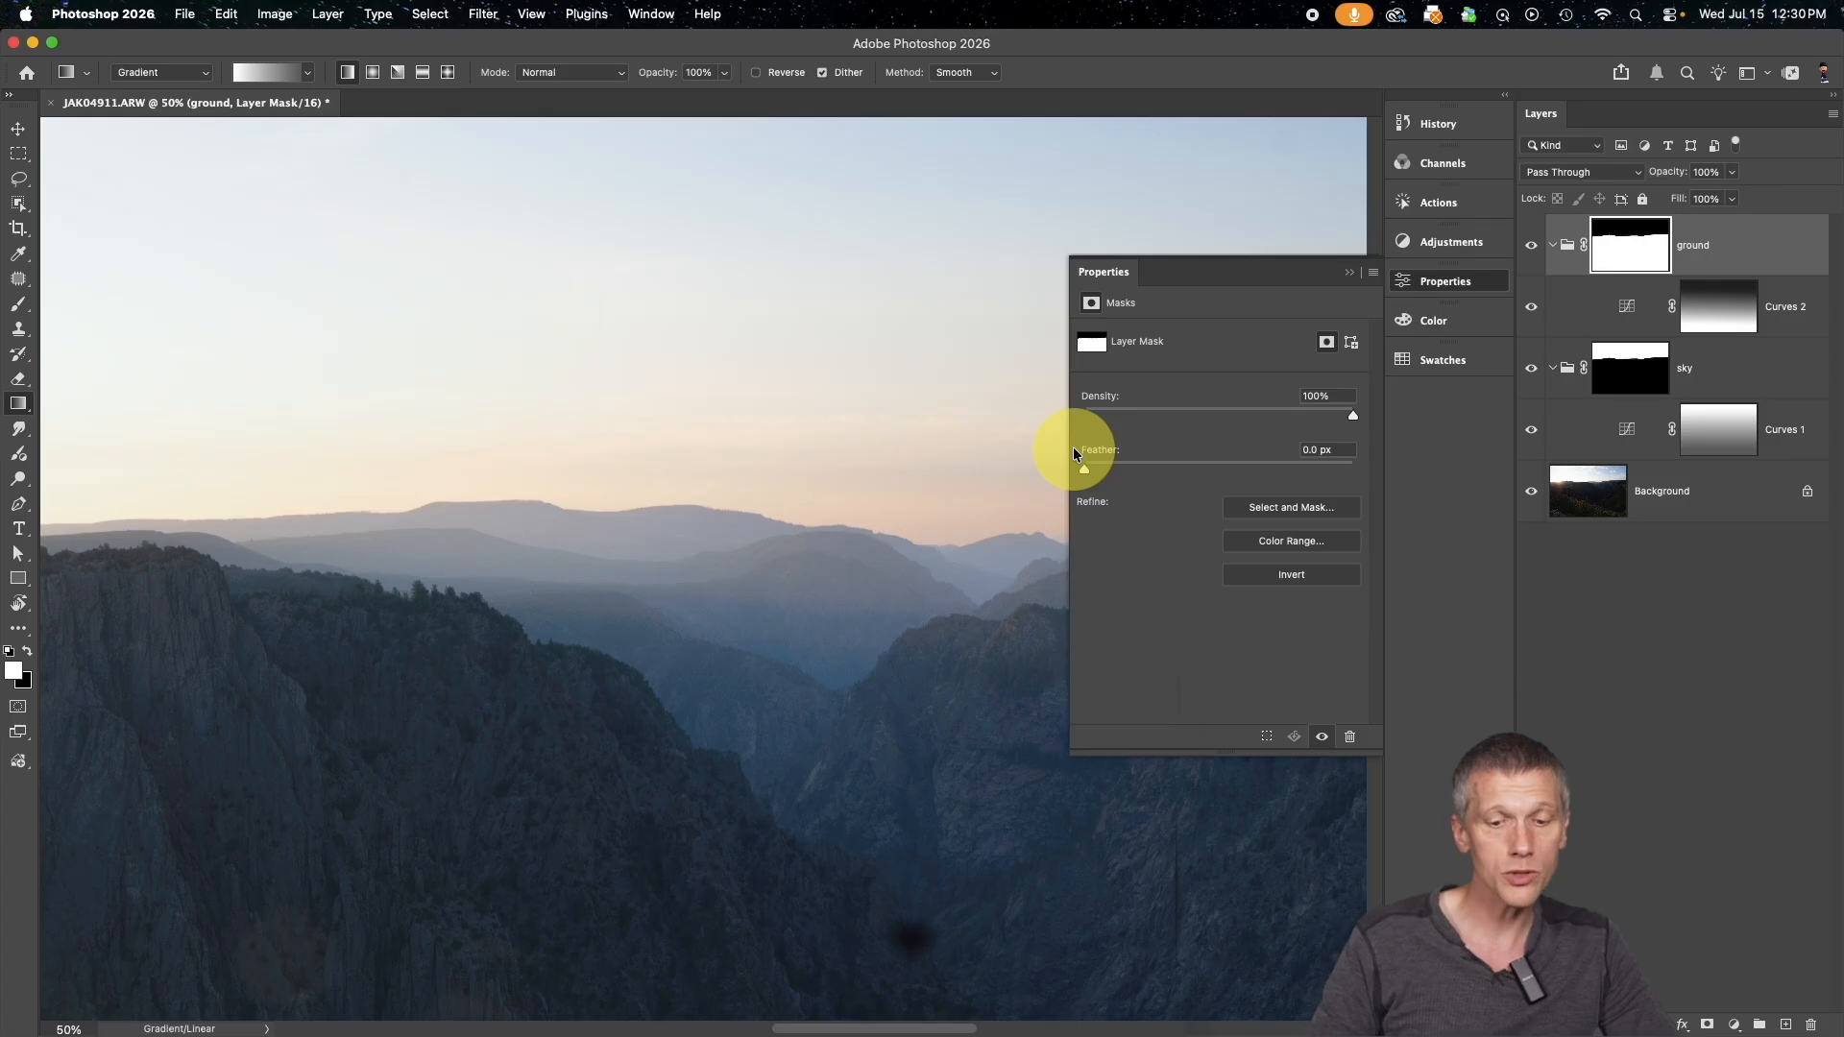
key("super+0")
left_click_drag(1082, 463, 1120, 471)
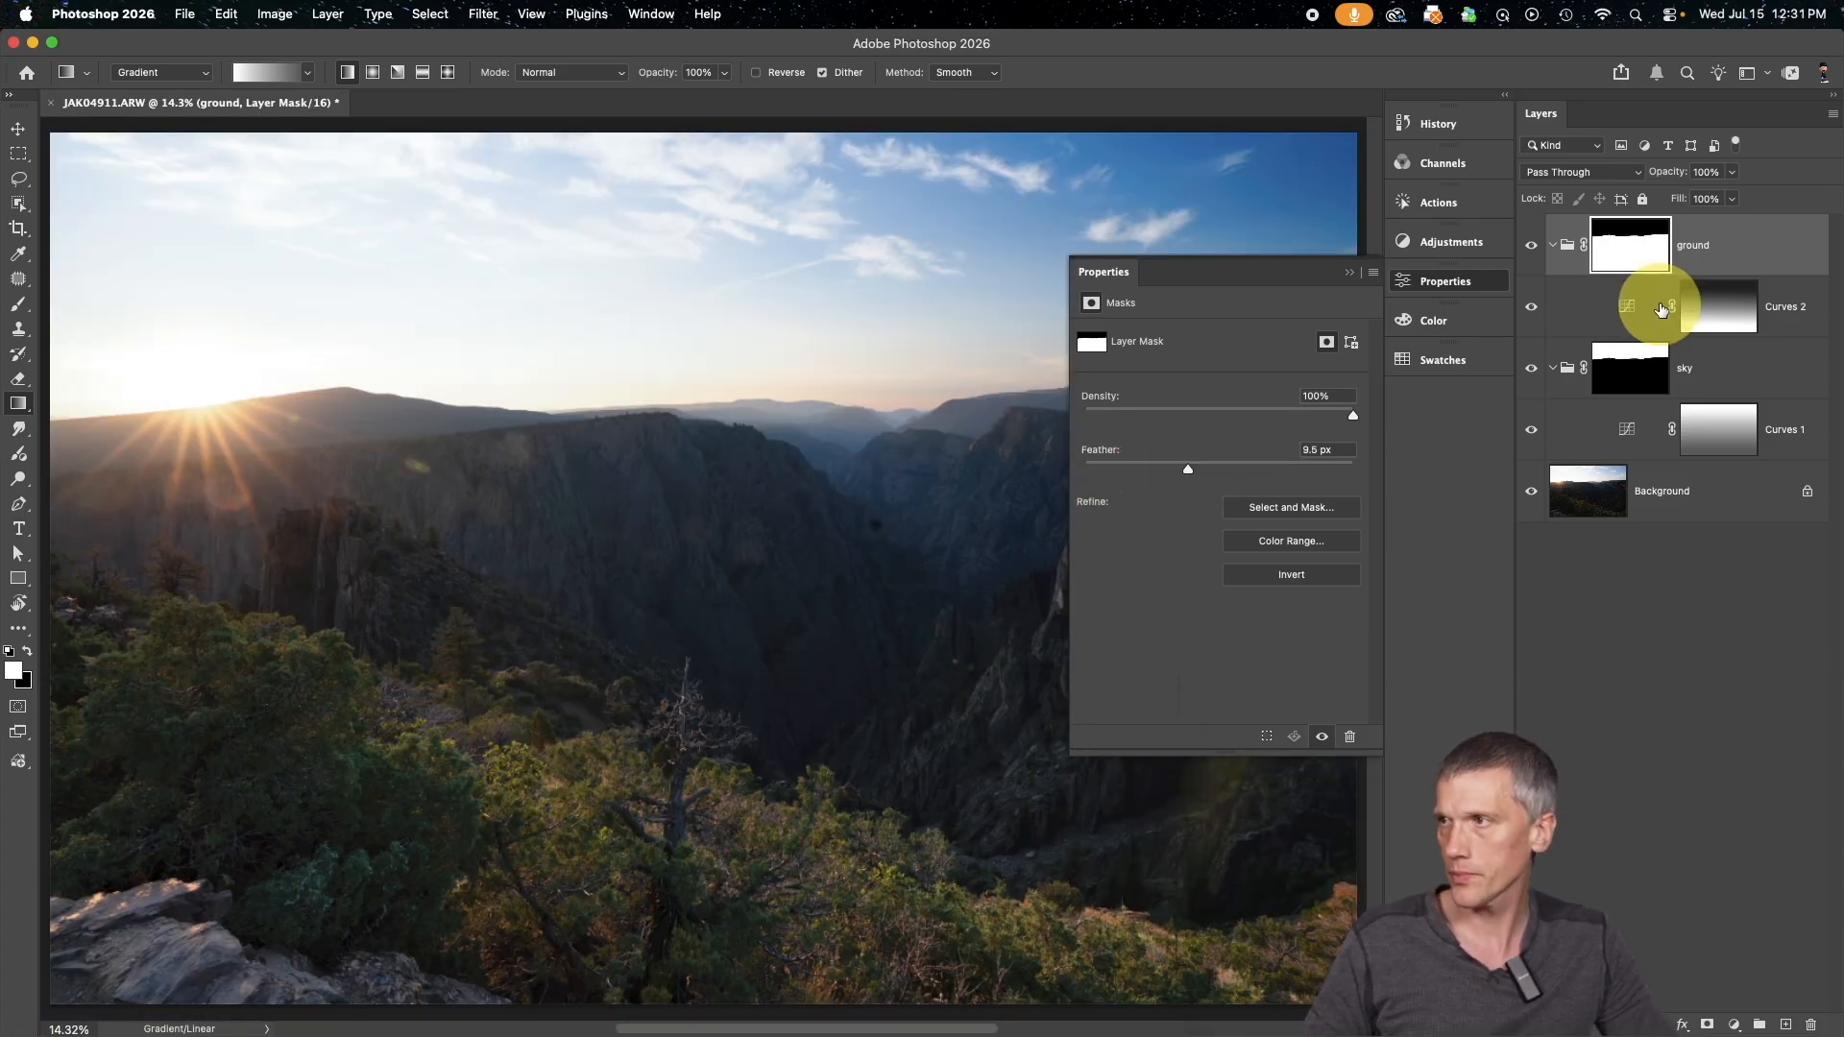
left_click(1615, 258, "alt")
left_click_drag(1192, 472, 1256, 471)
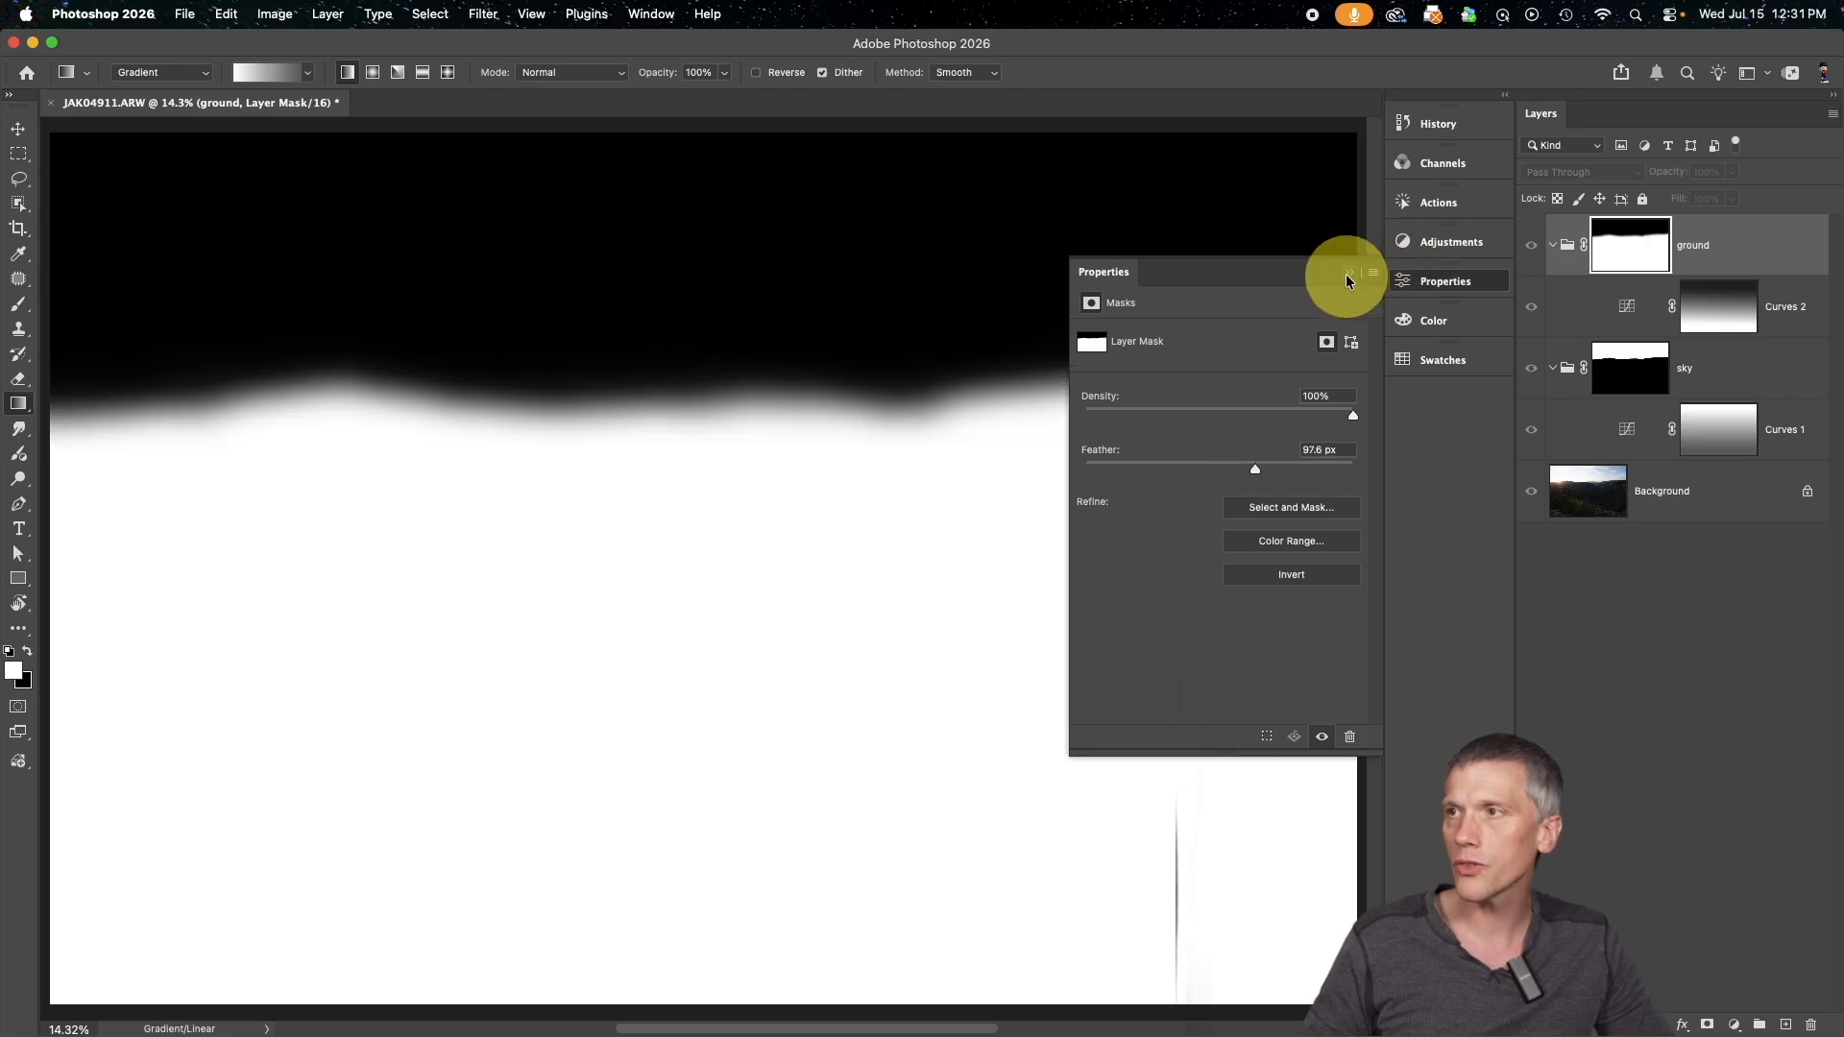
left_click(1348, 274)
left_click(1636, 254, "alt")
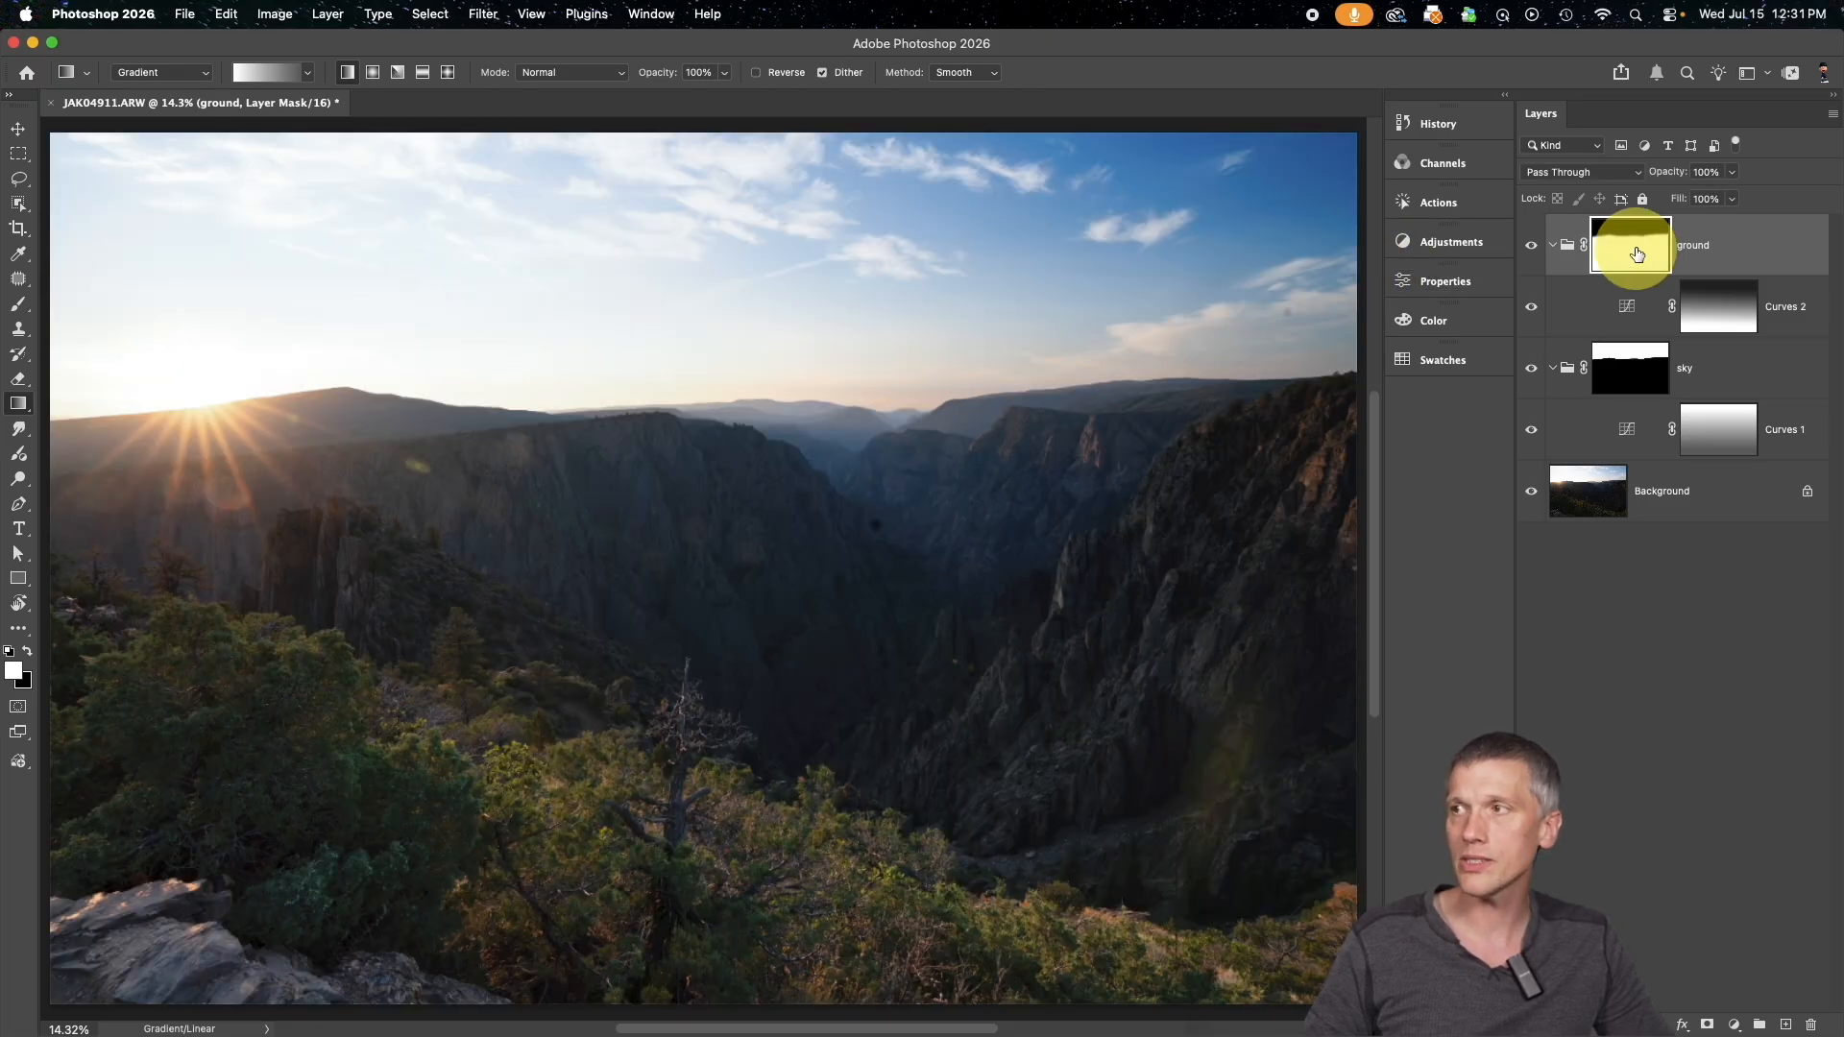
Compare the horizon in the photo with the ground group's mask disabled and enabled
left_click(1619, 262, "shift")
left_click(1619, 263, "shift")
left_click(1619, 262, "shift")
left_click(1619, 262, "shift")
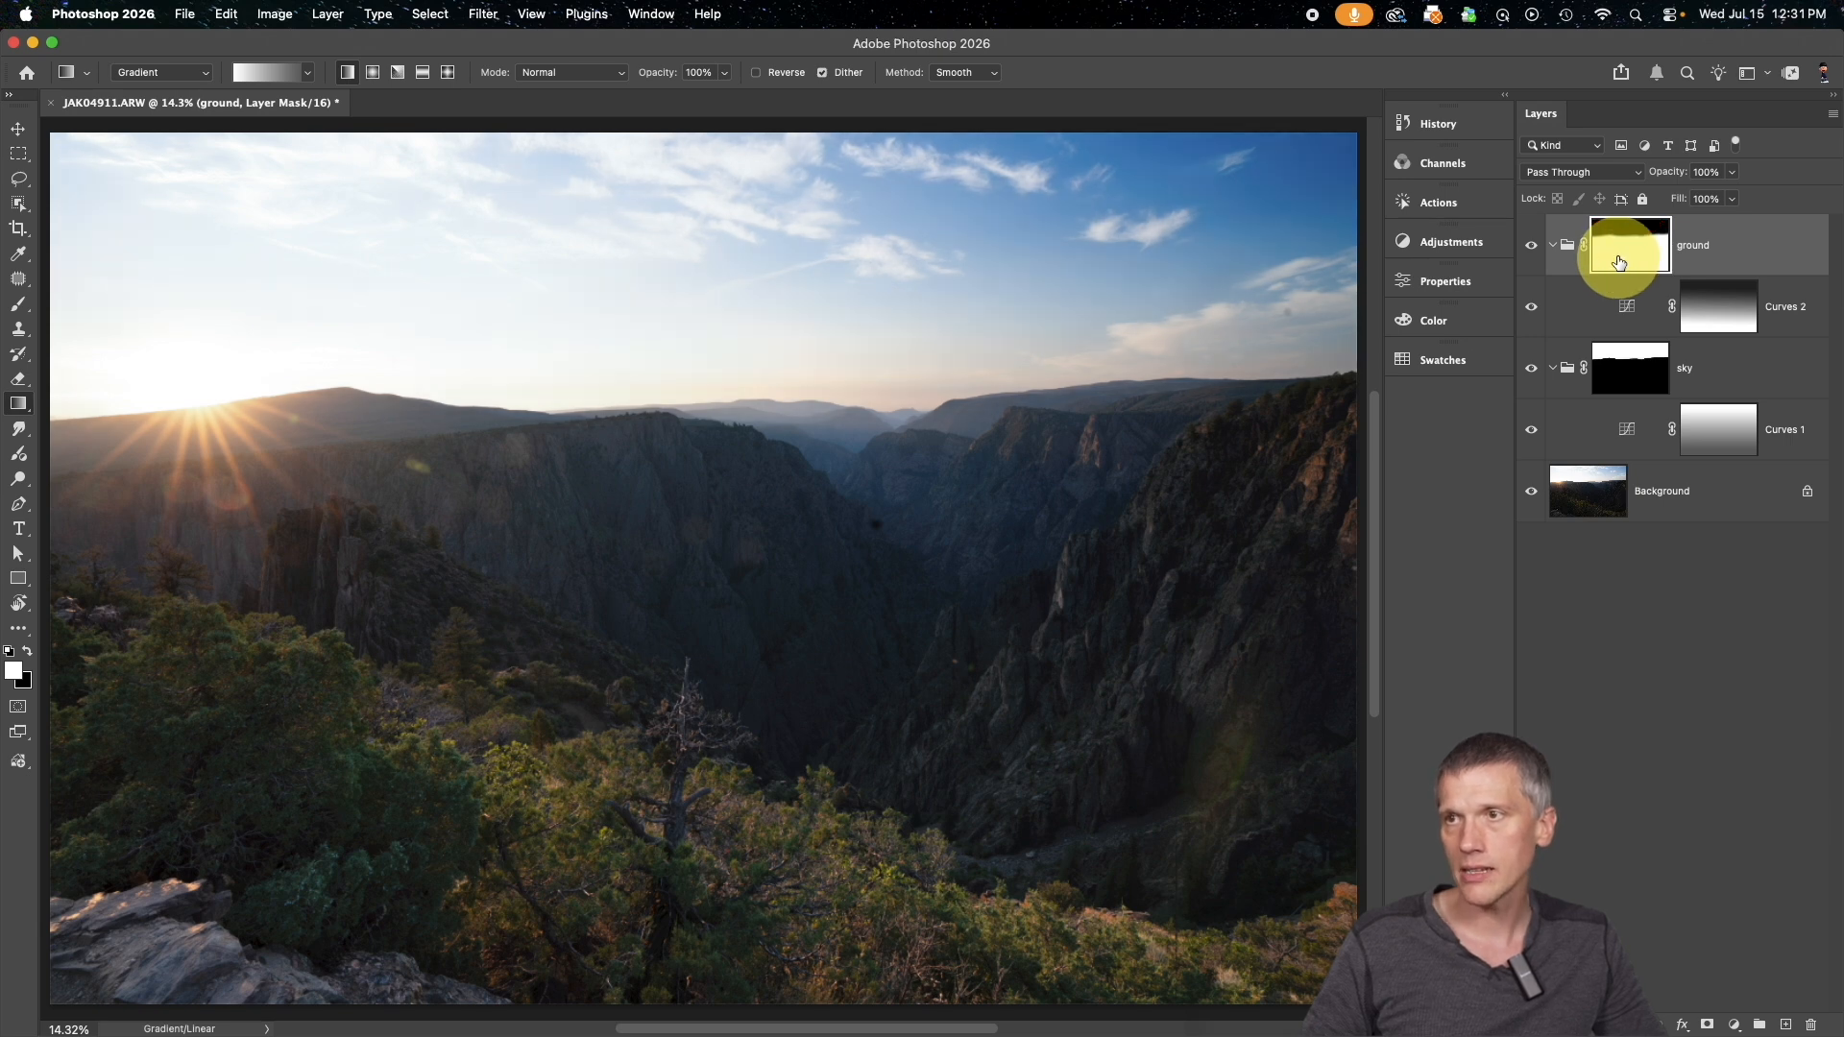
left_click(1619, 263, "shift")
left_click(1619, 263, "shift")
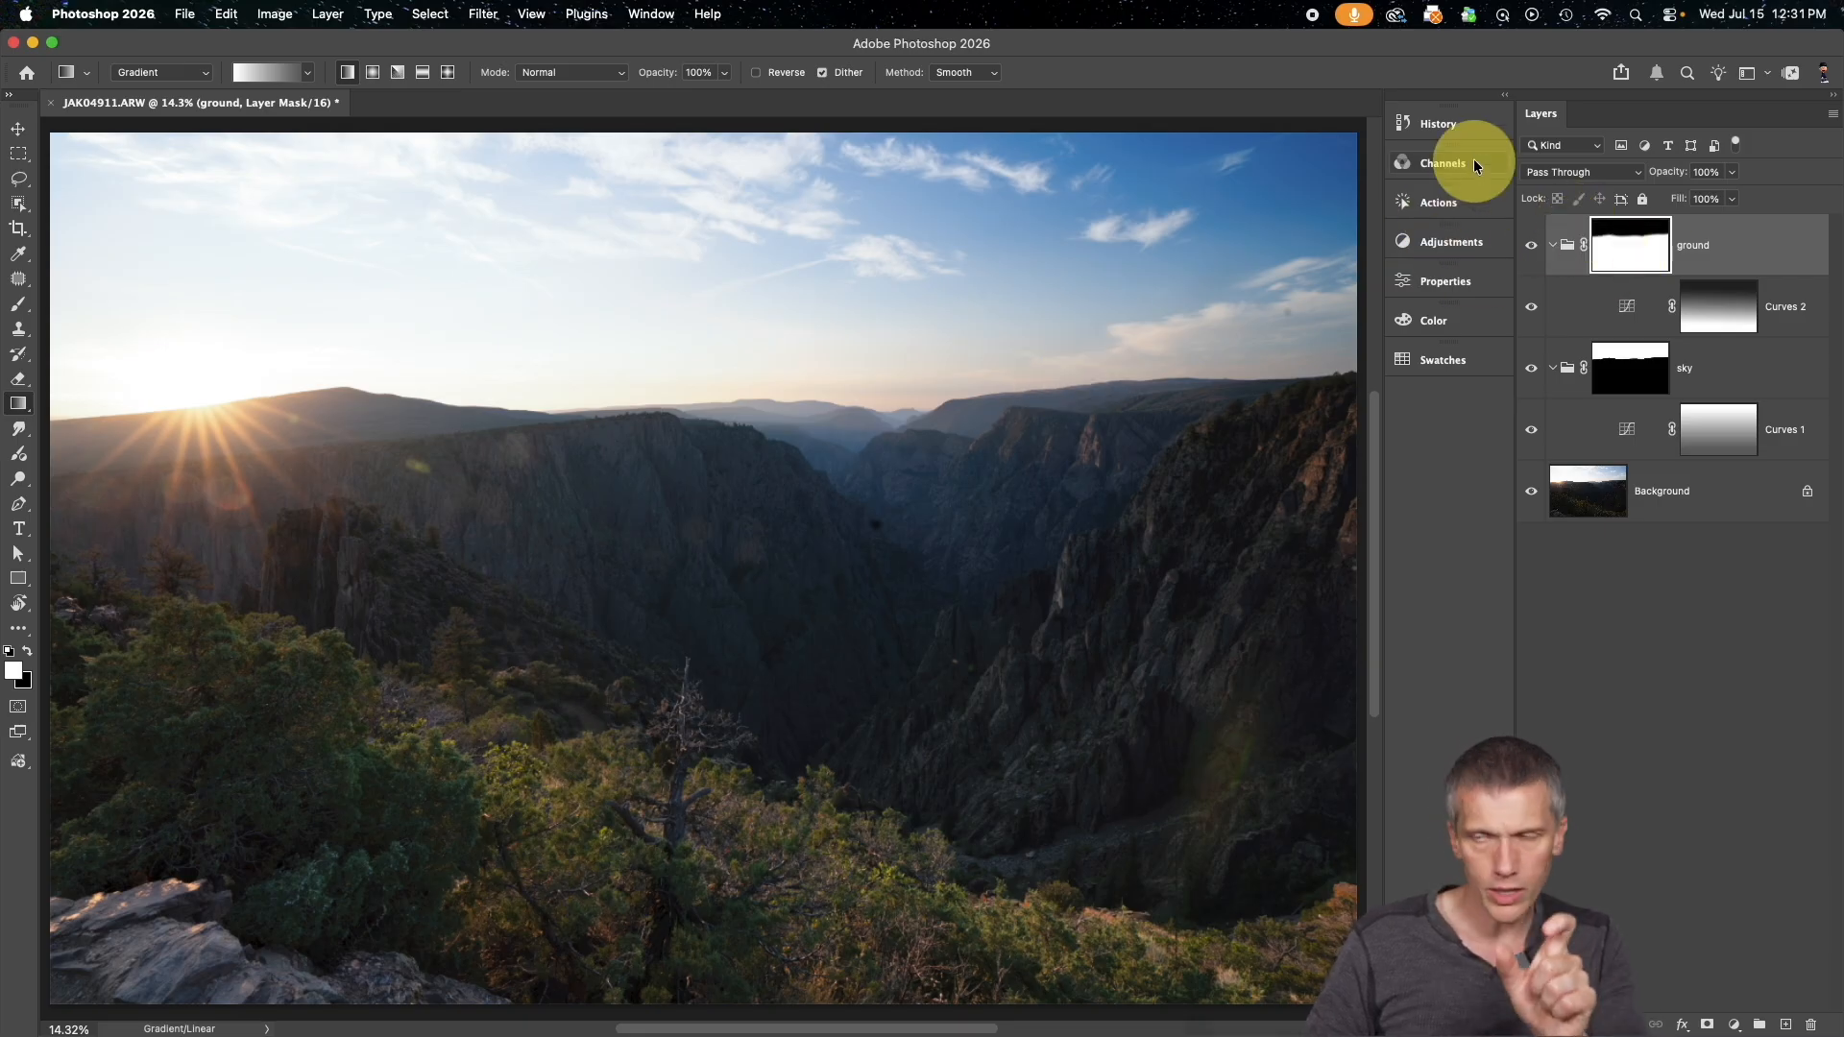
Set the feather of the ground group's mask and the sky group's mask to 100 px each
left_click(1473, 278)
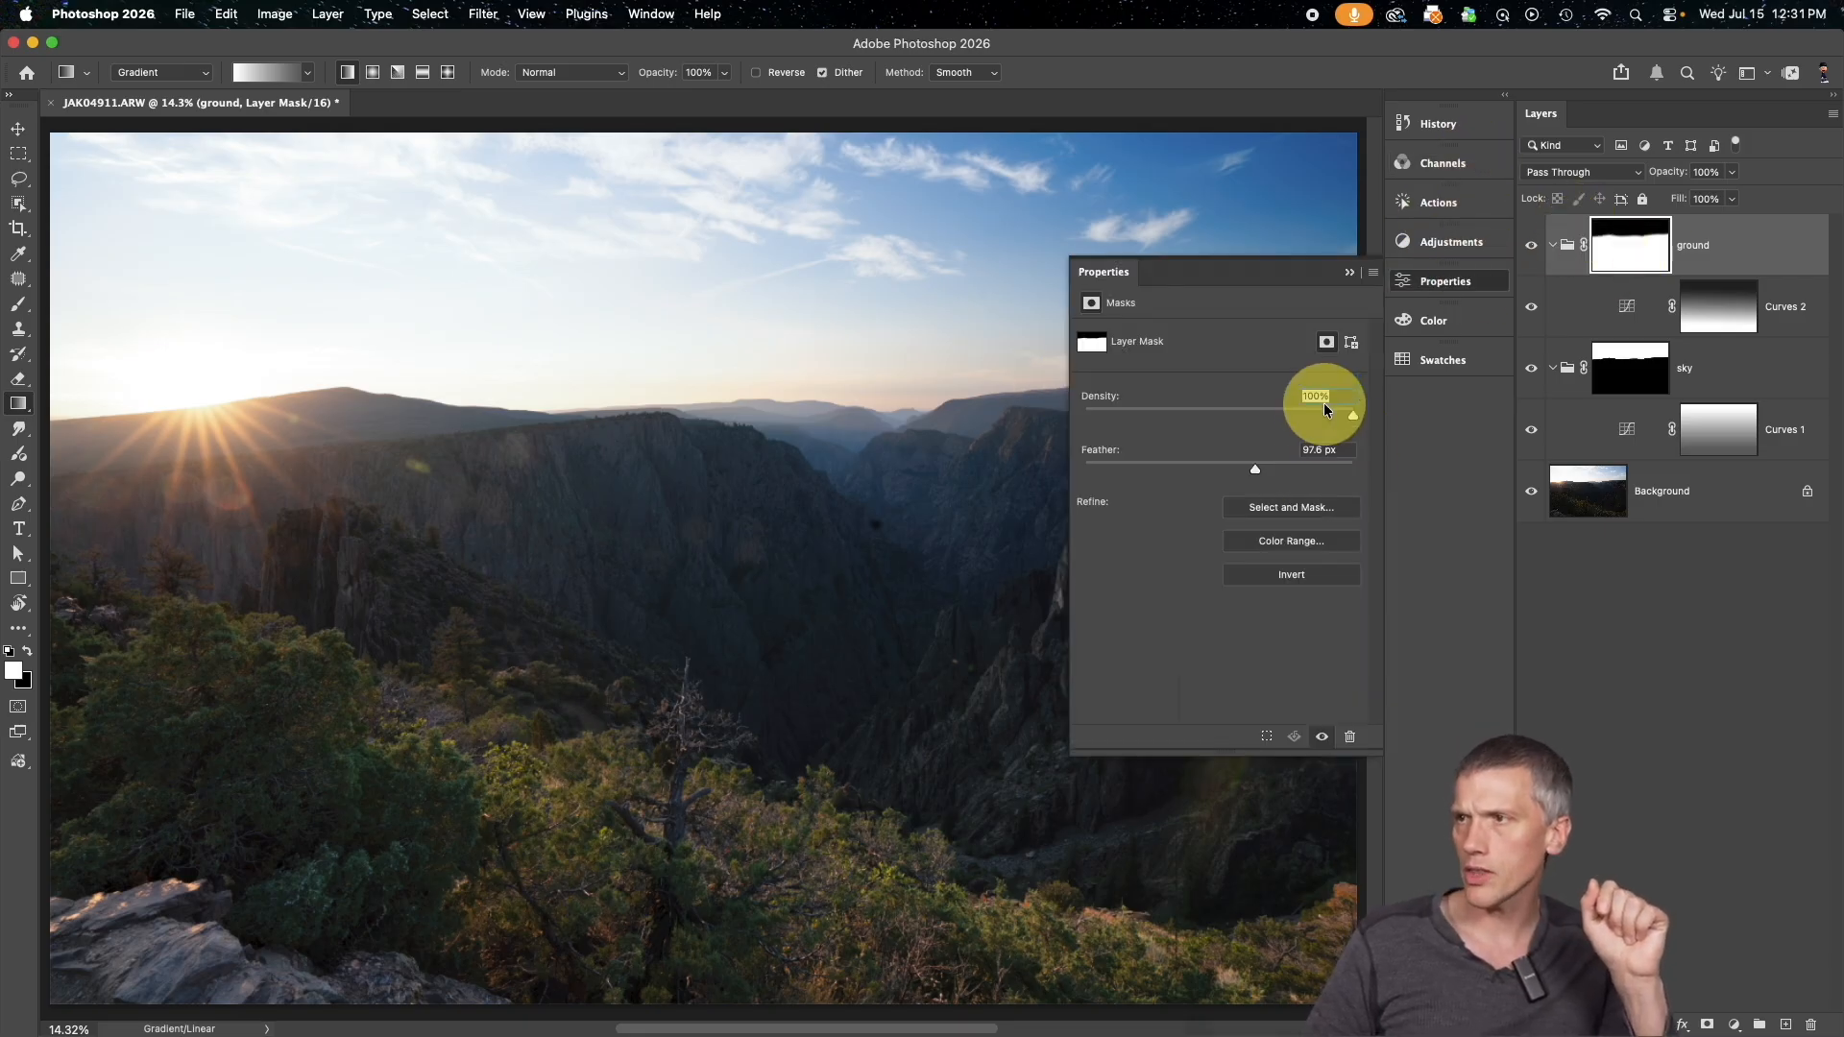
left_click(1324, 449)
type("100")
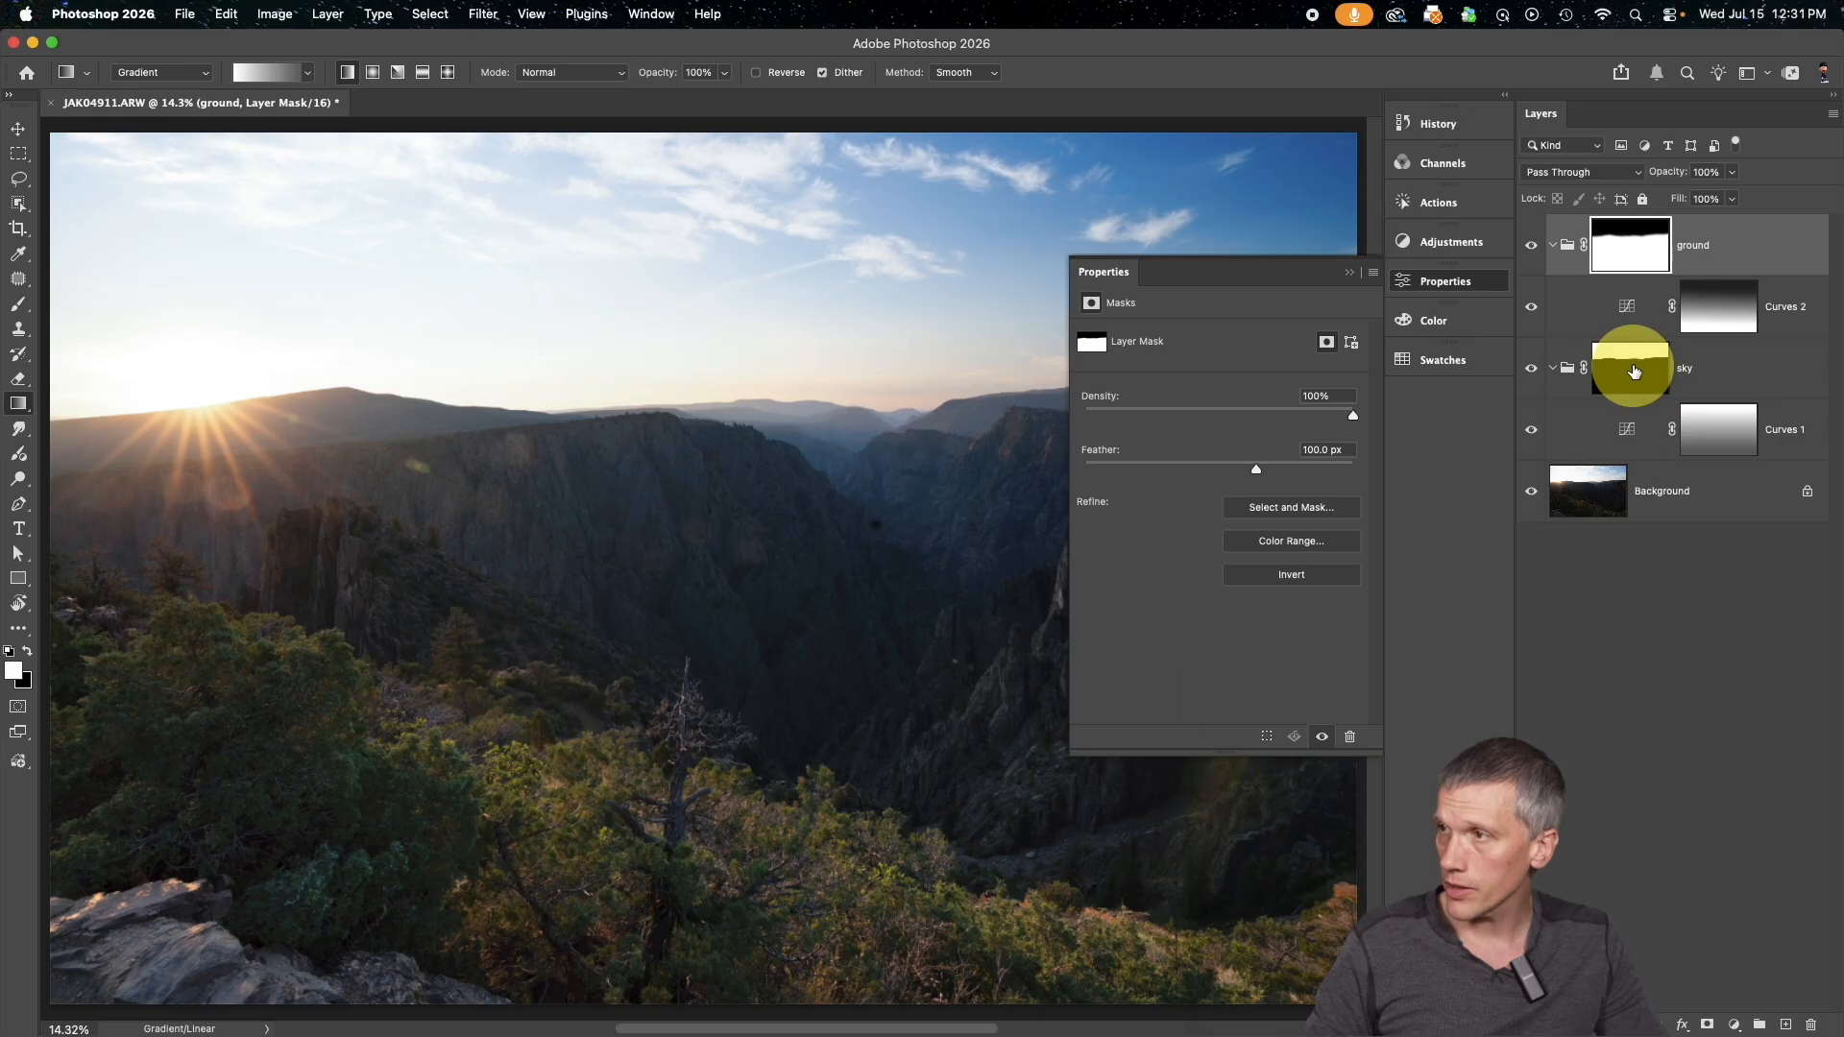
left_click(1632, 370)
left_click(1333, 451)
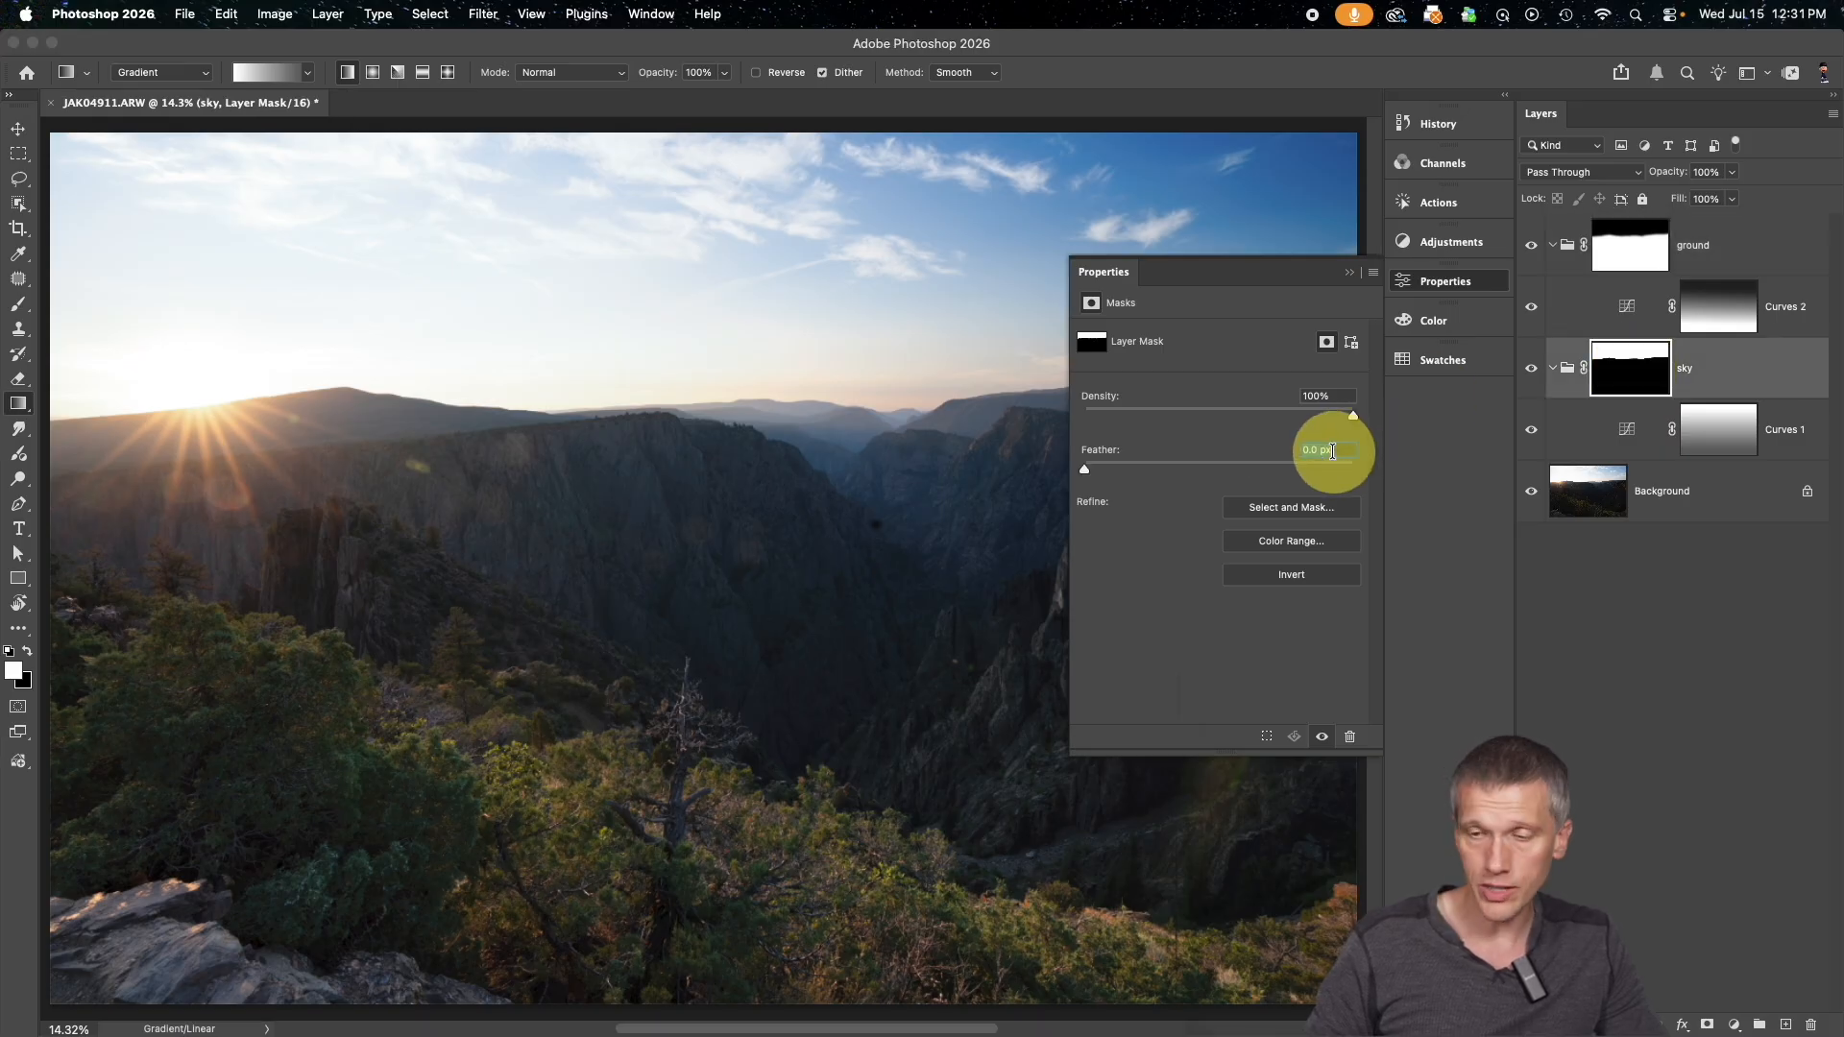
type("100")
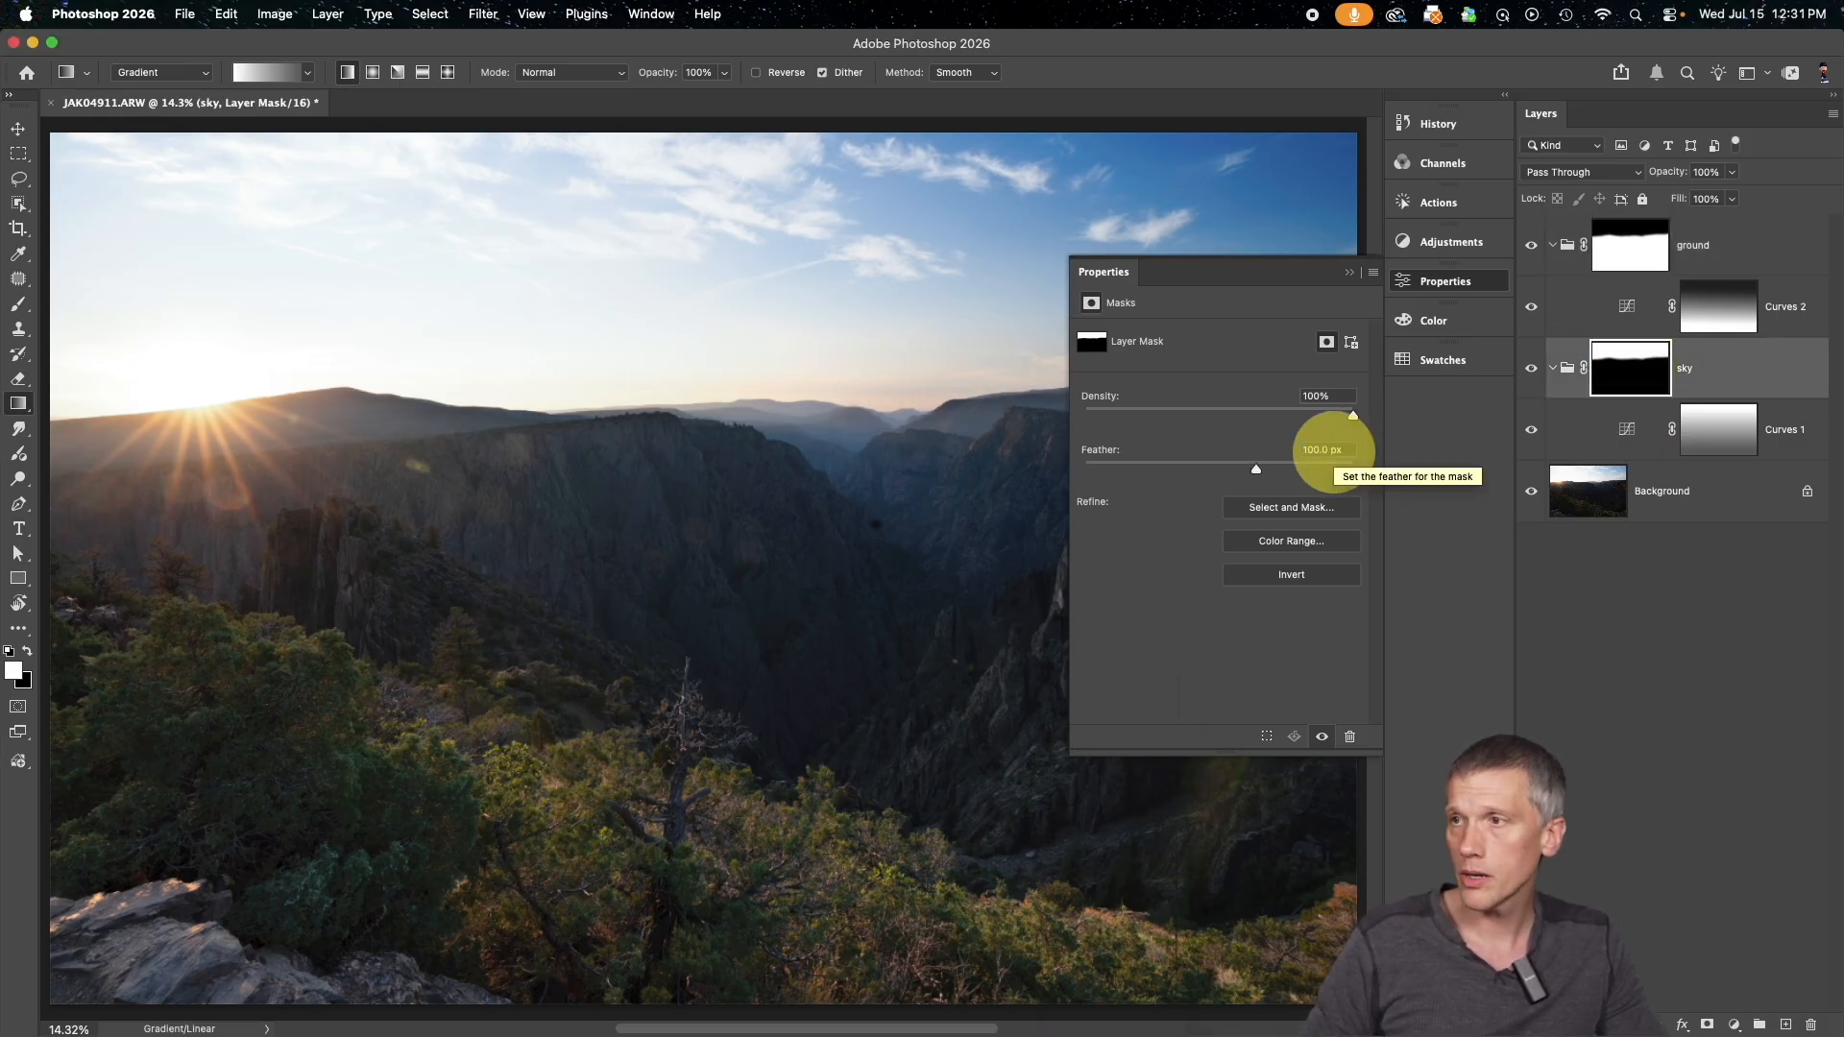
left_click(1345, 270)
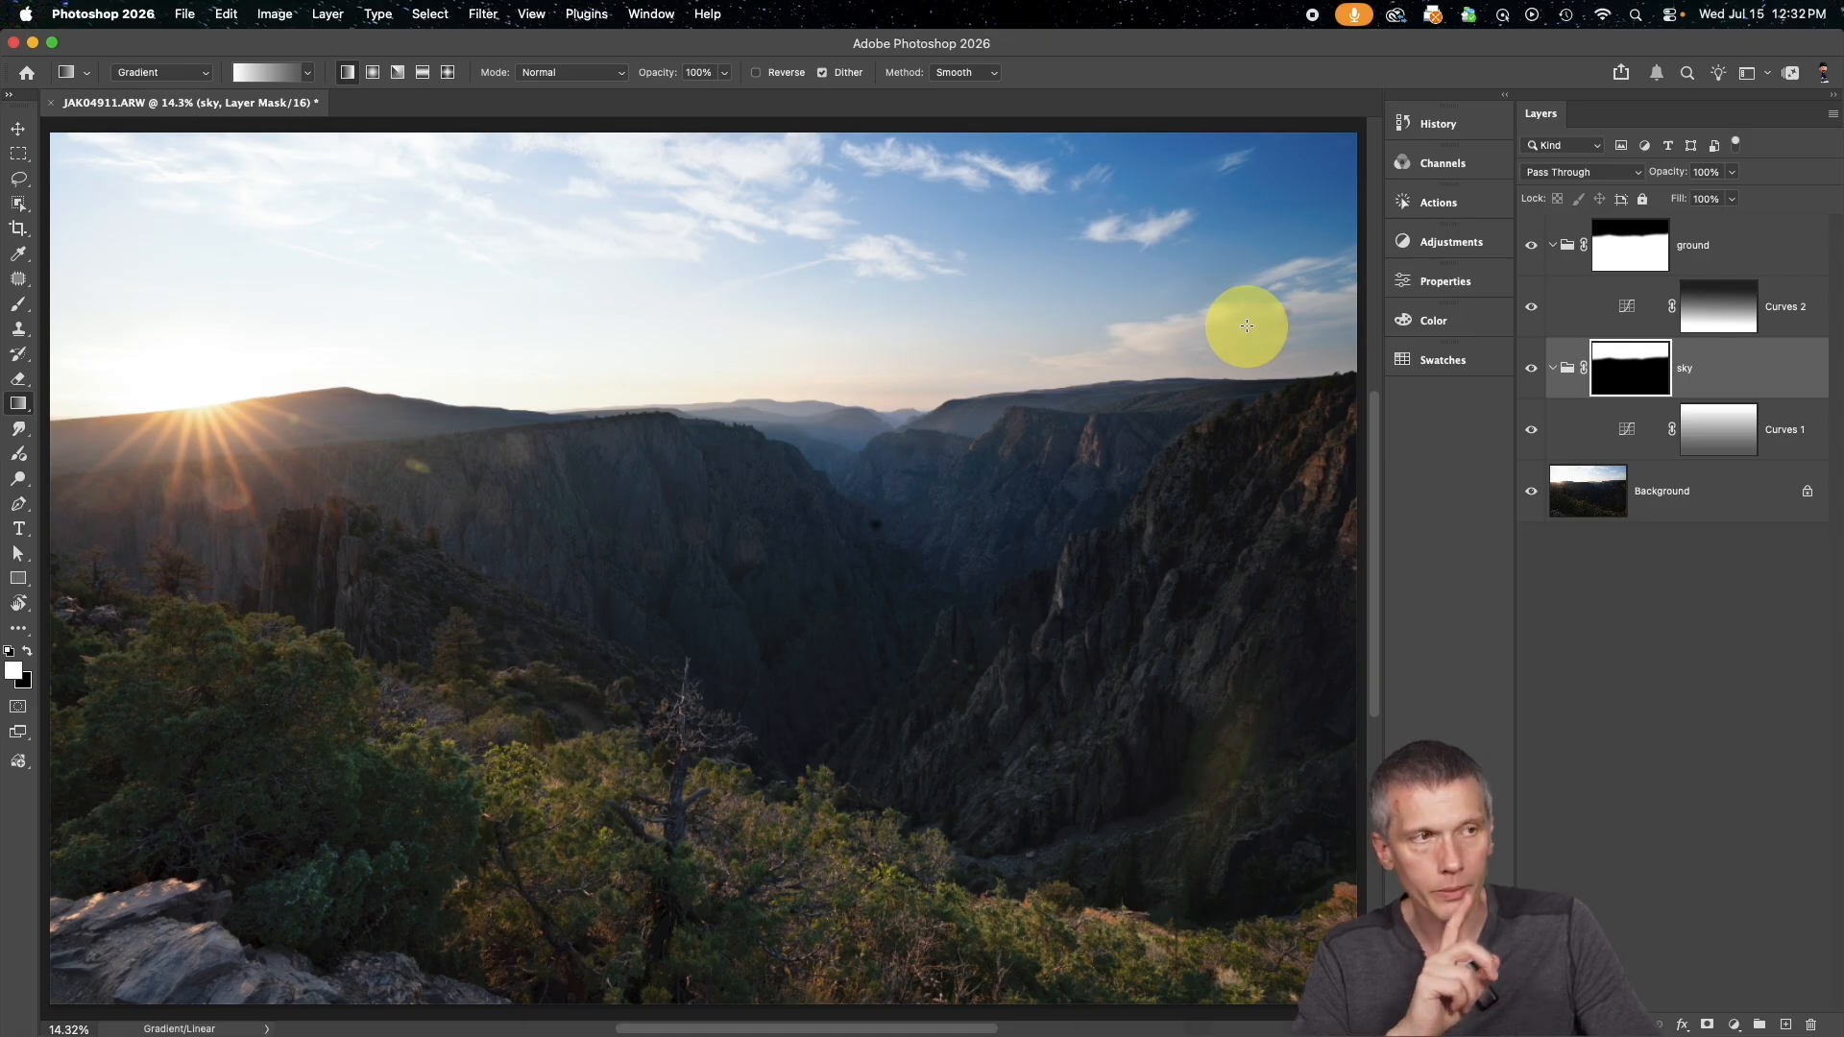
Examine the mountain ridges along the horizon at 200% for edge artefacts between the sky and ground adjustments
key("super+plus")
key("super+plus")
key("super+plus")
key("super+plus")
key("super+plus")
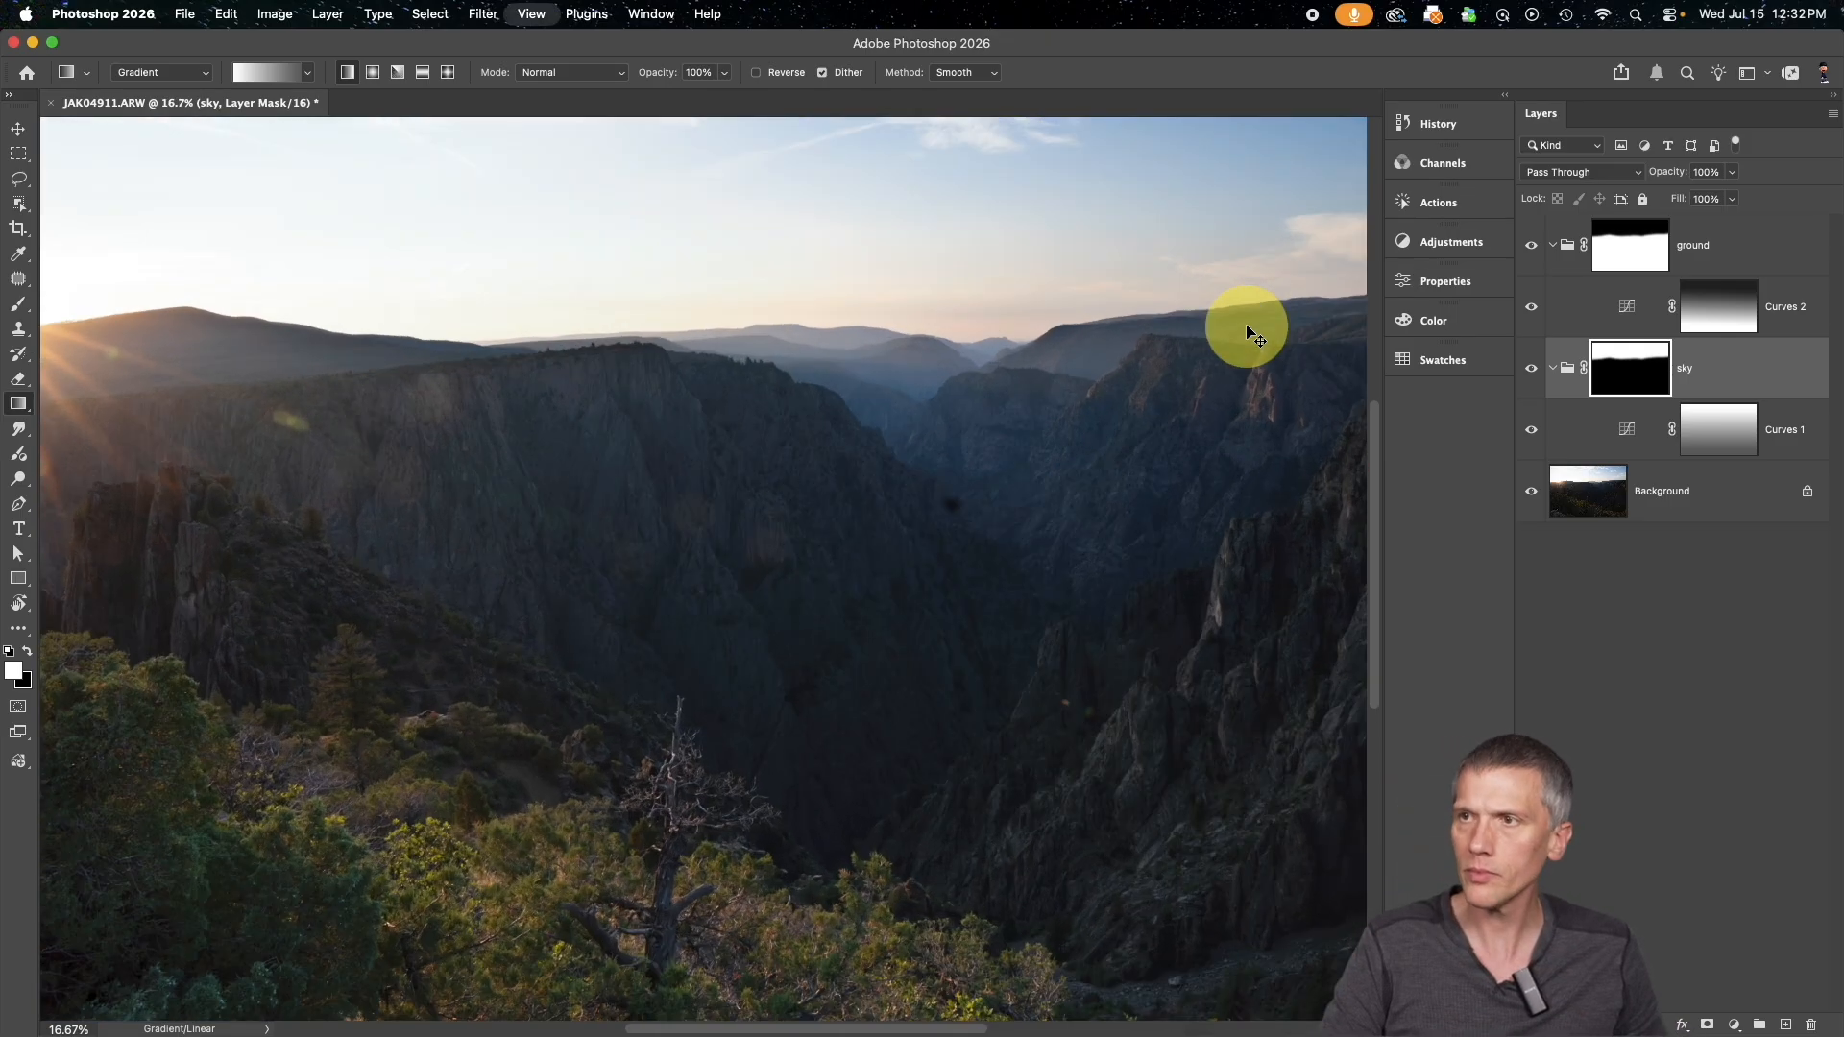
scroll(1247, 326, "up", 8)
scroll(1246, 326, "right", 5)
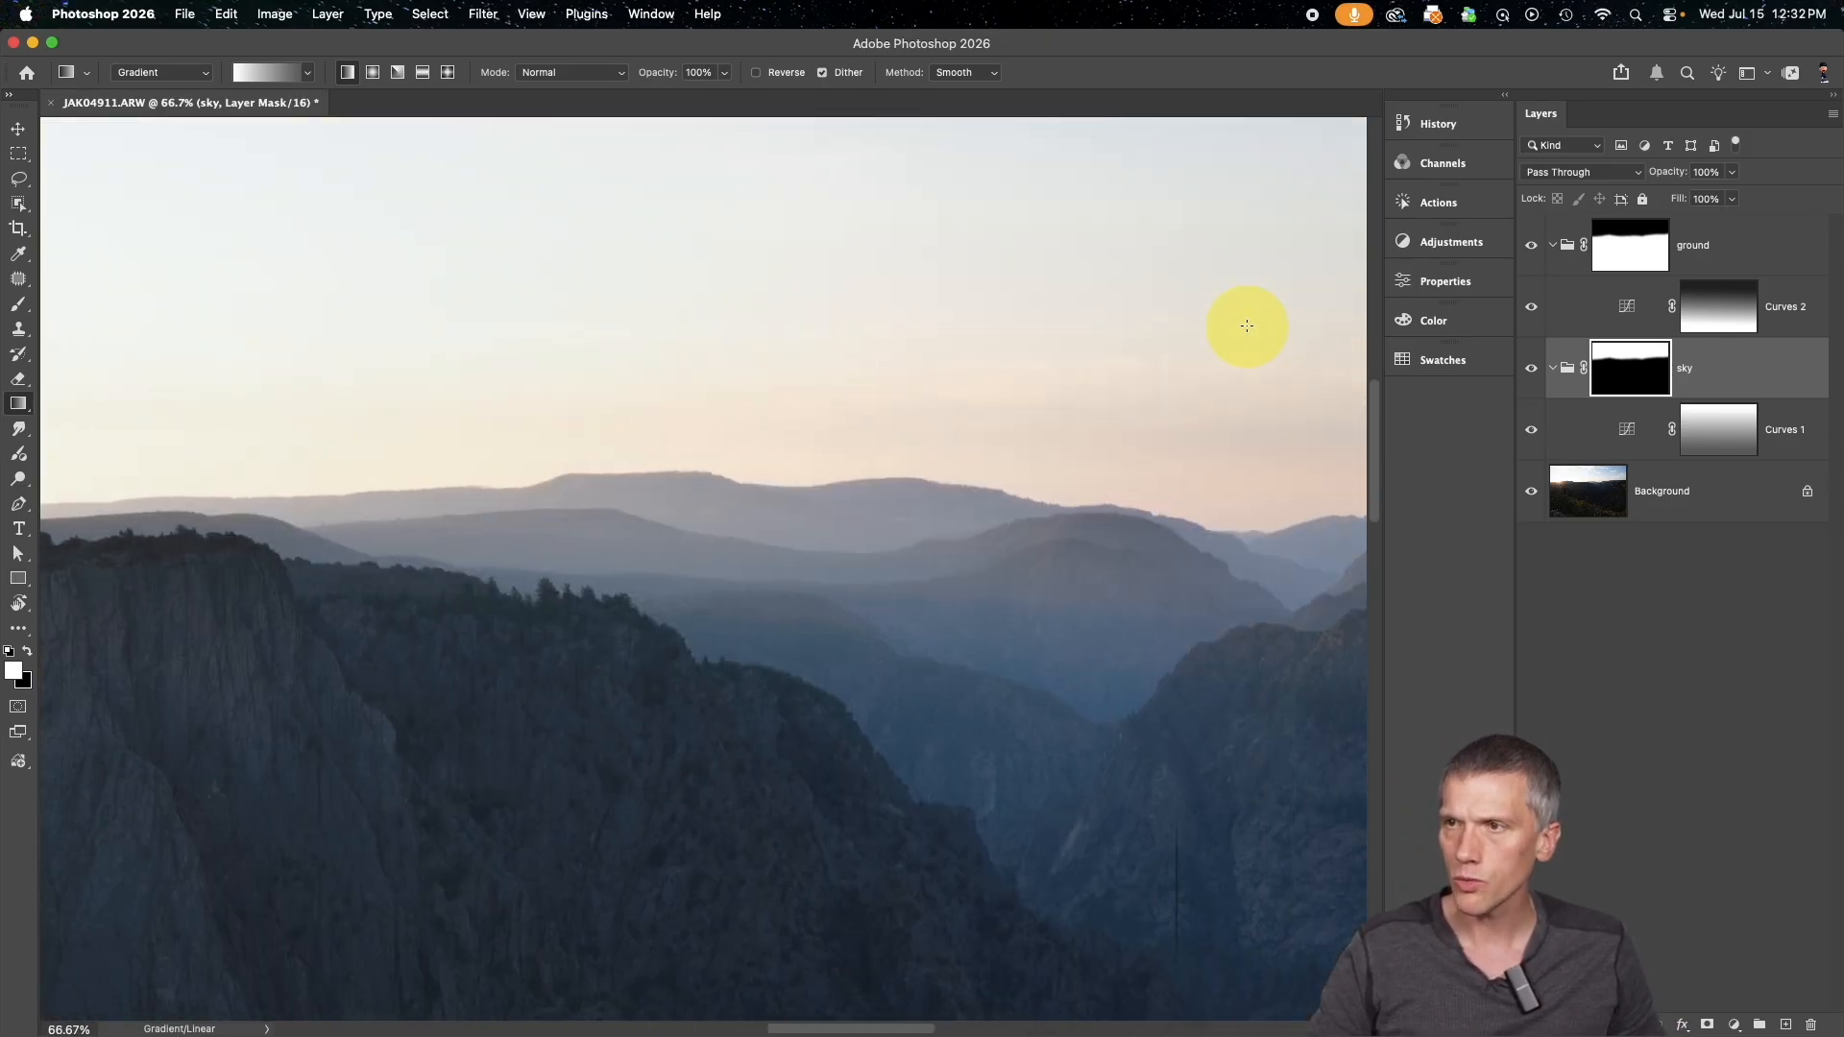
key("super+plus")
key("super+plus")
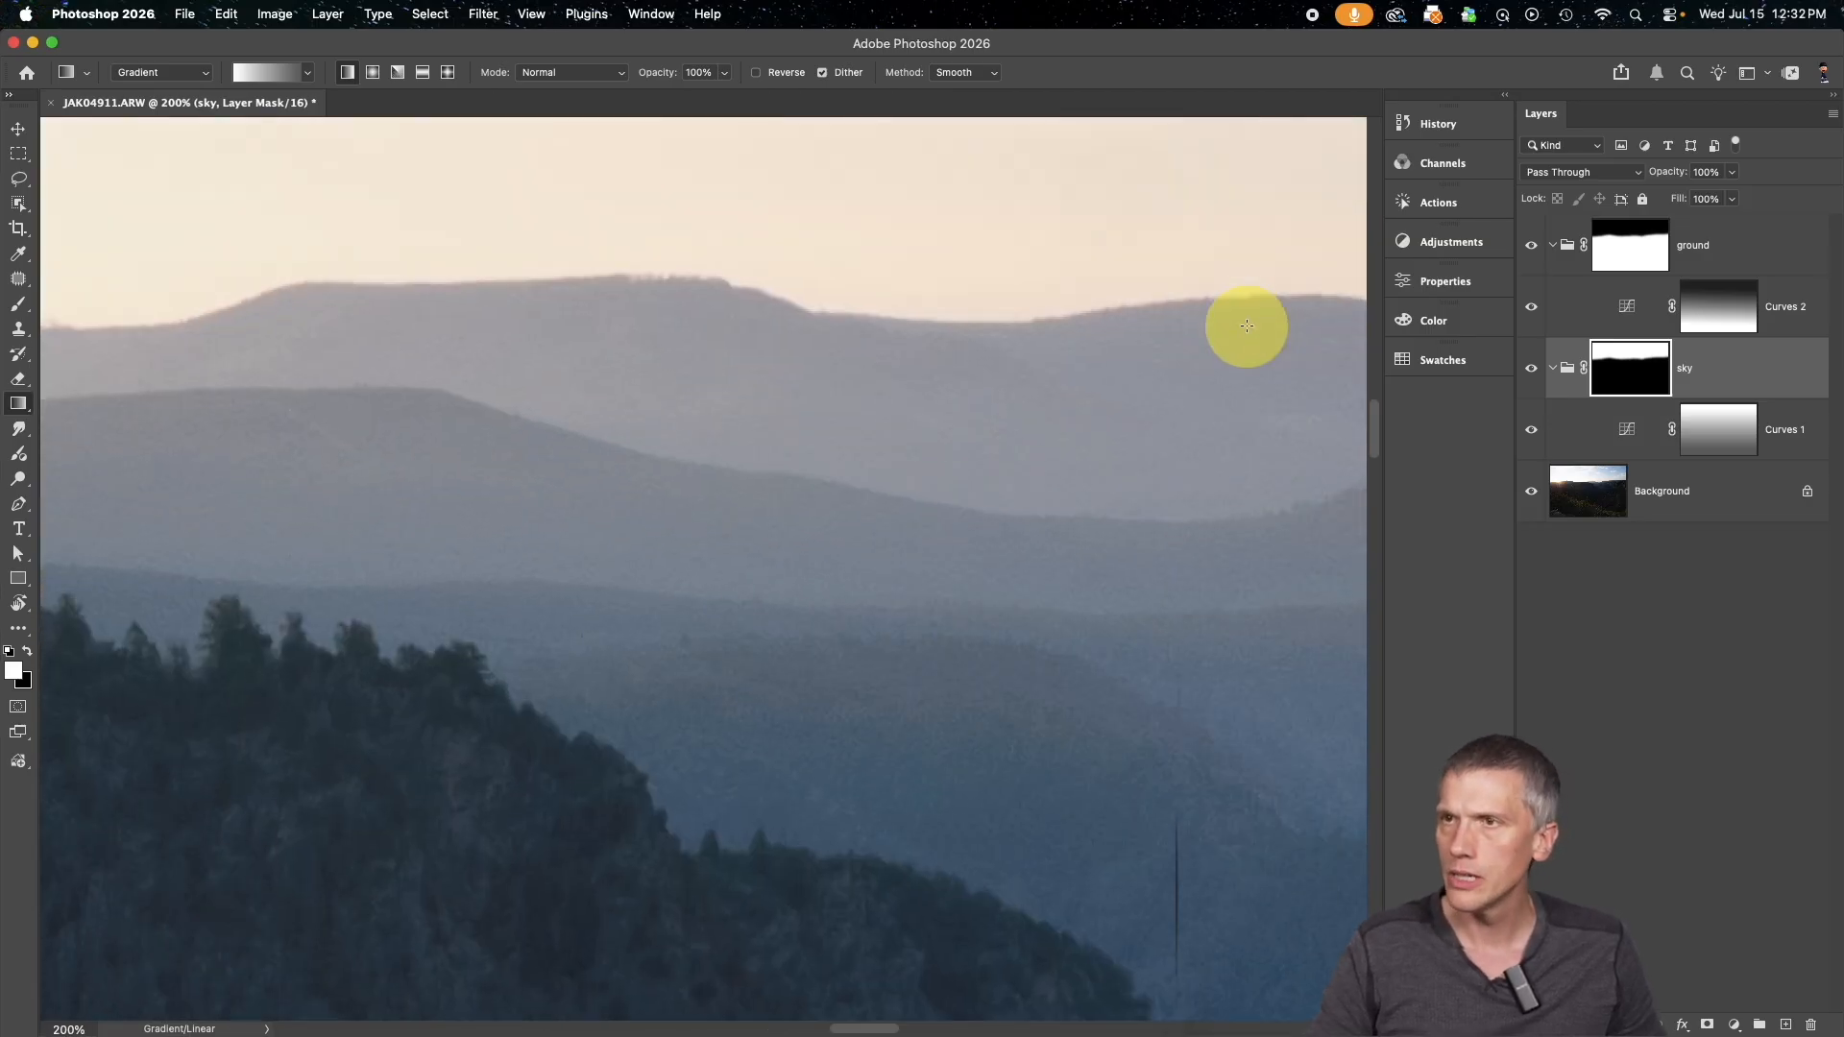
scroll(1247, 325, "up", 1)
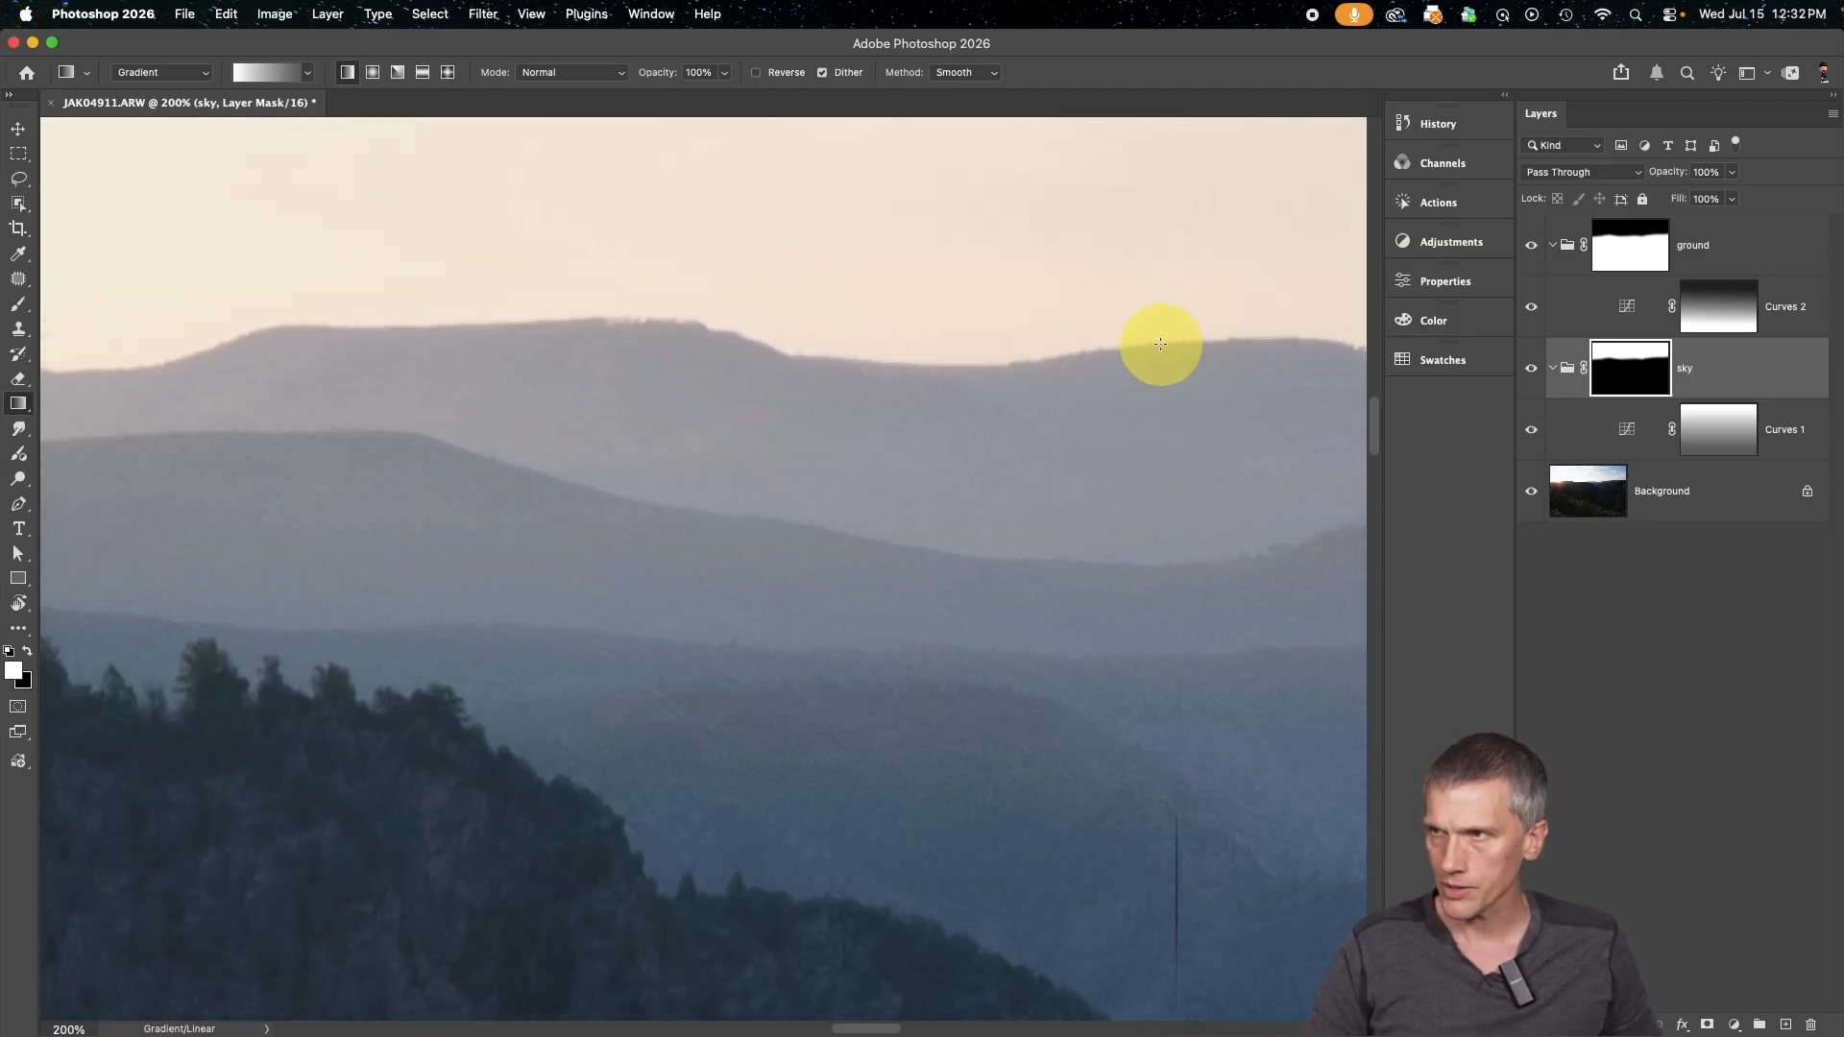
scroll(1161, 350, "right", 3)
Reduce the feather of the ground group's mask and set the sky group's mask feather to 0 px
left_click(1635, 258)
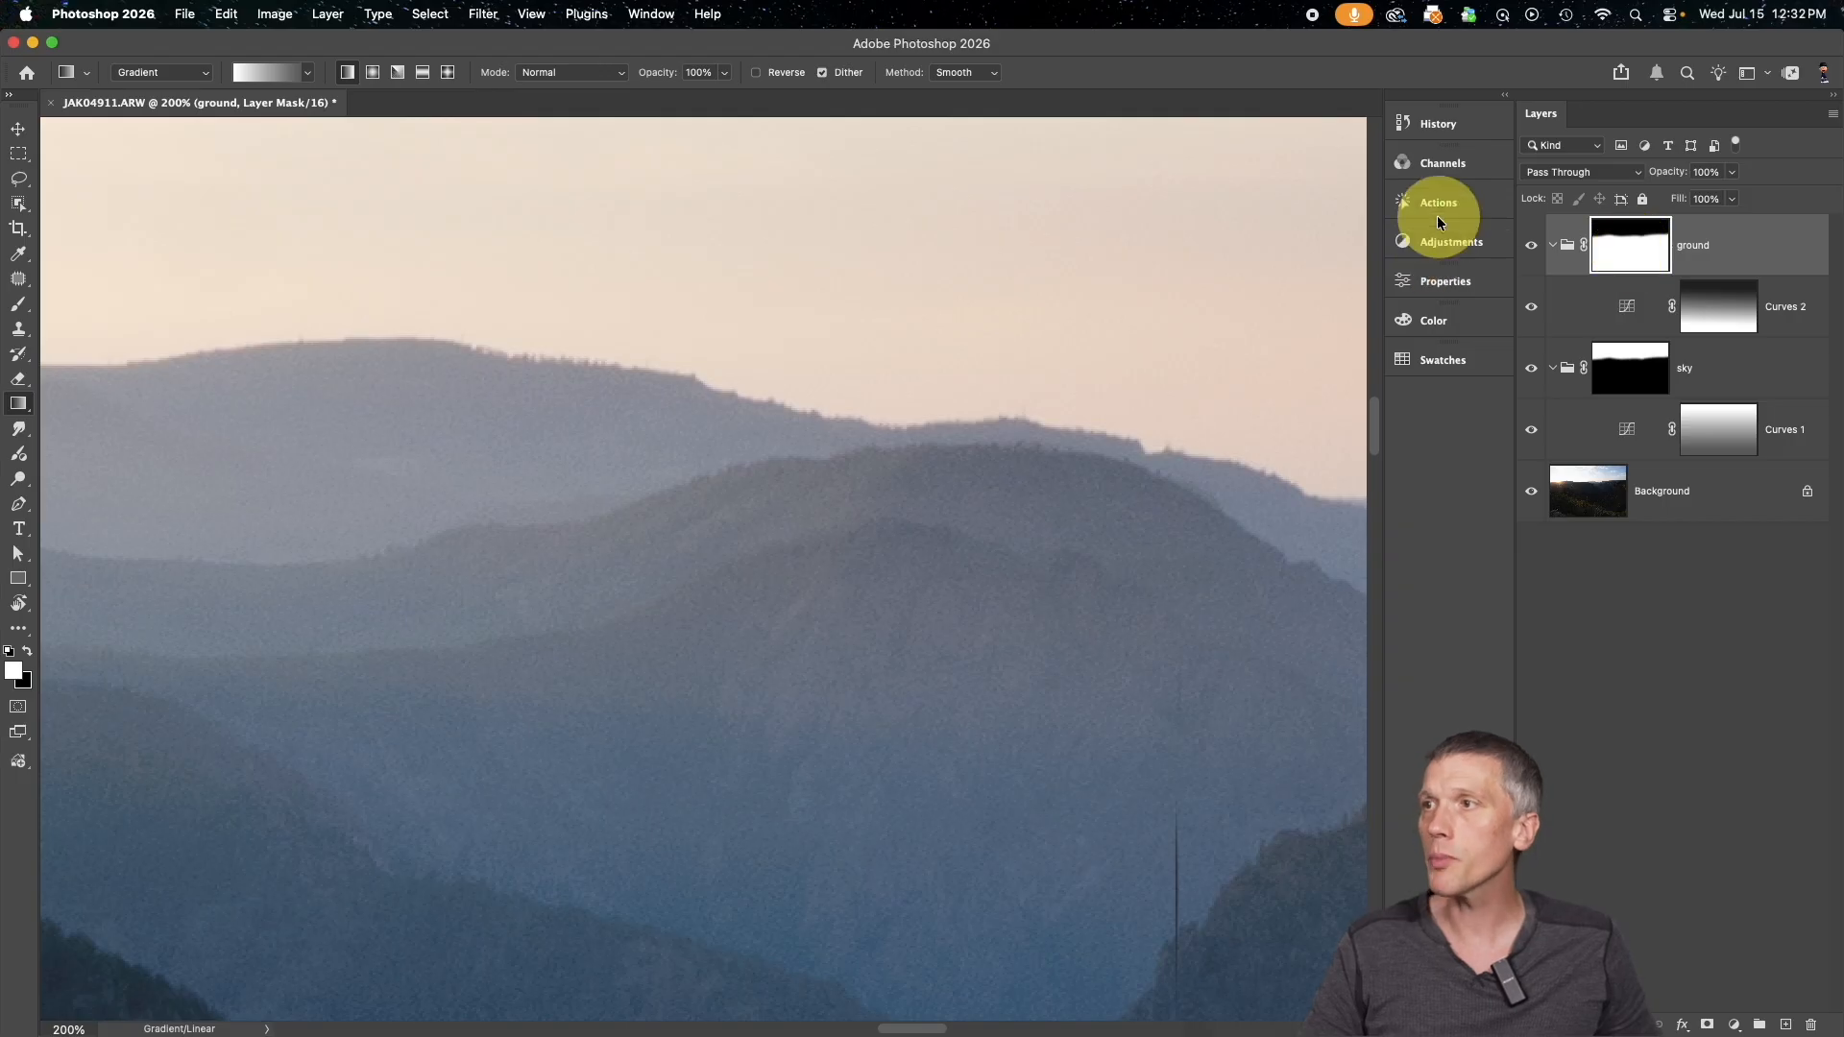
left_click(1445, 280)
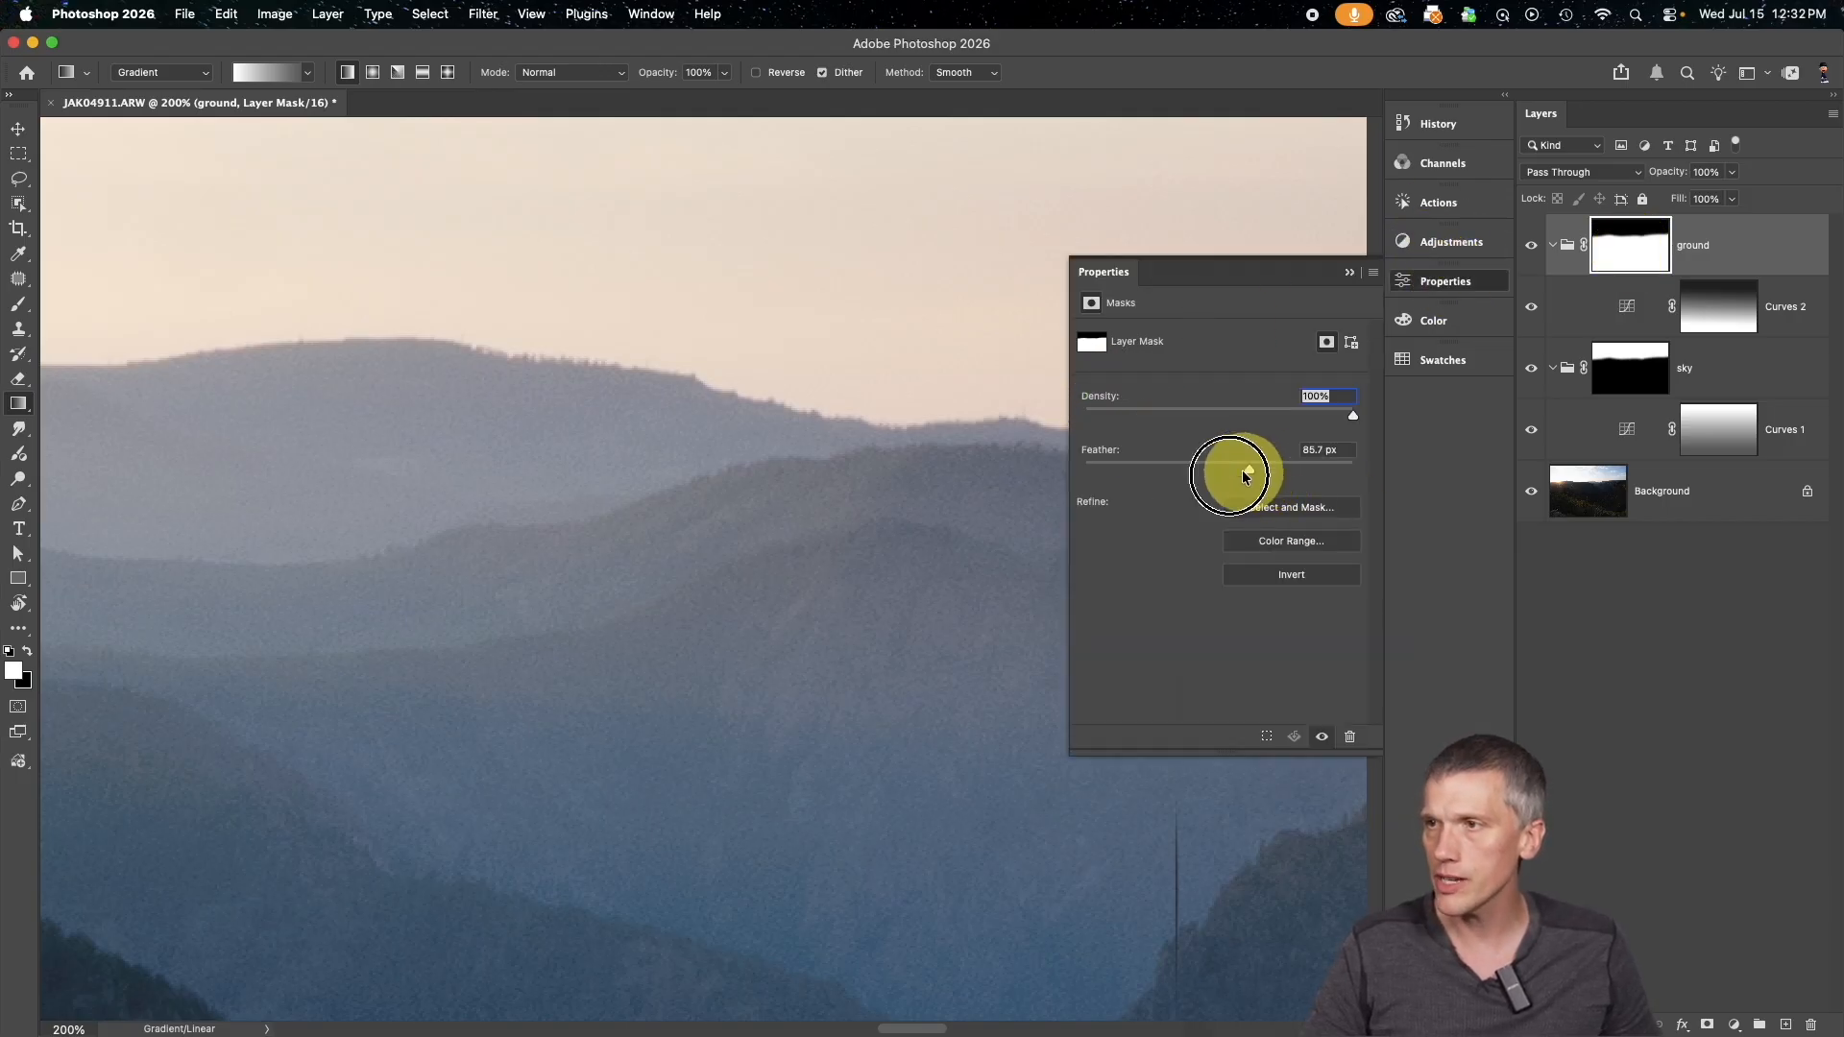
left_click(1622, 370)
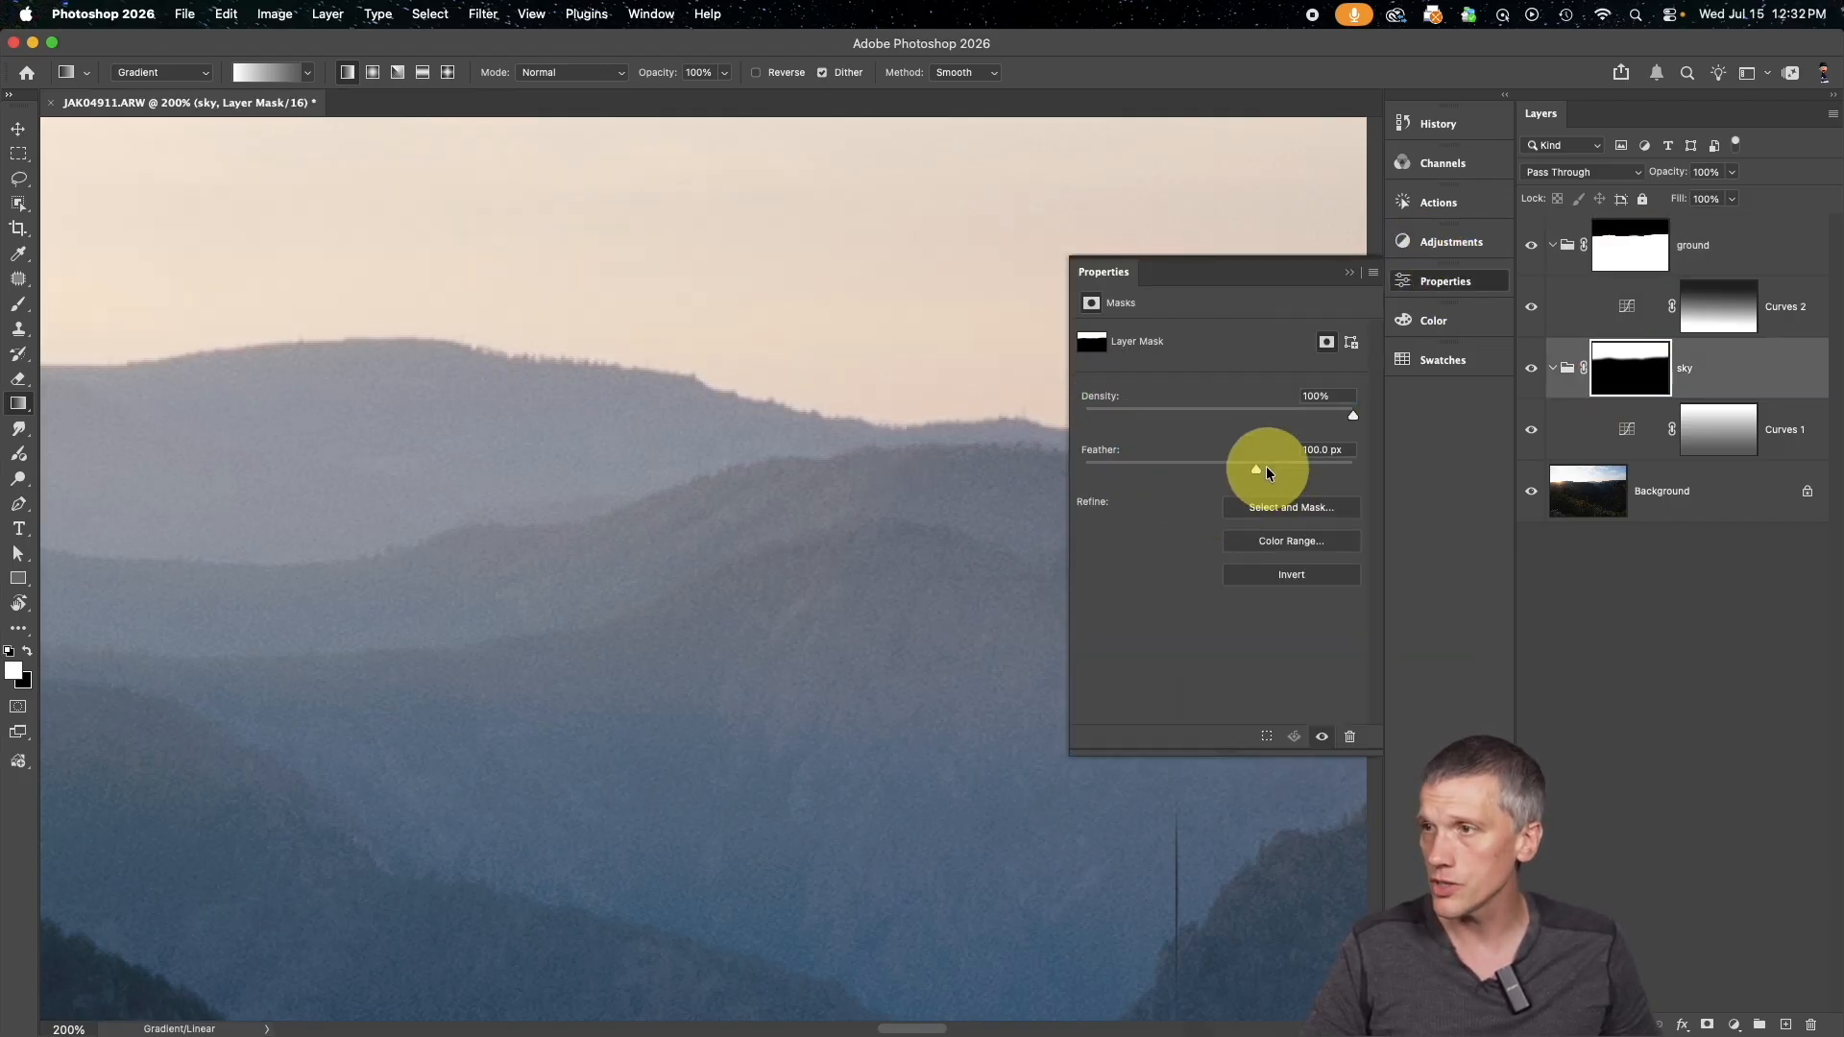
left_click_drag(1265, 470, 931, 470)
left_click(1349, 273)
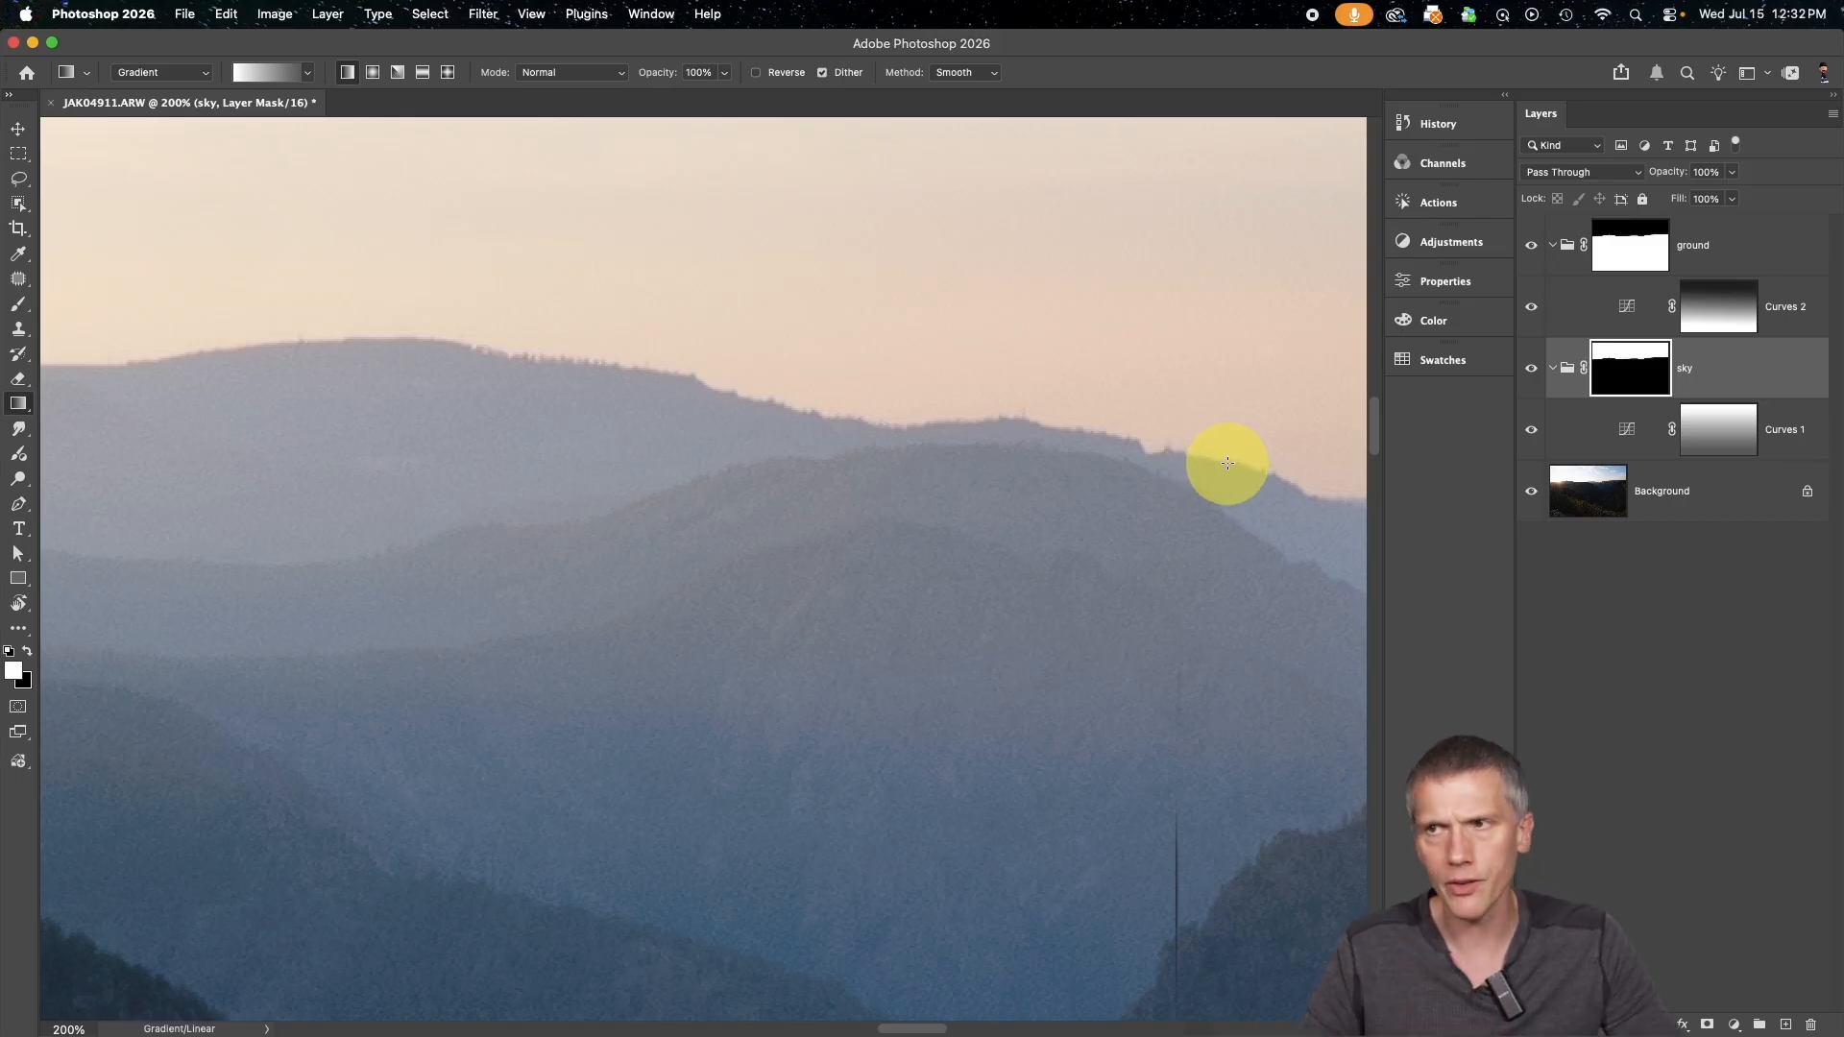
Activate the Smudge tool and view the sky group's mask on its own at the distant ridge line
scroll(1227, 462, "right", 10)
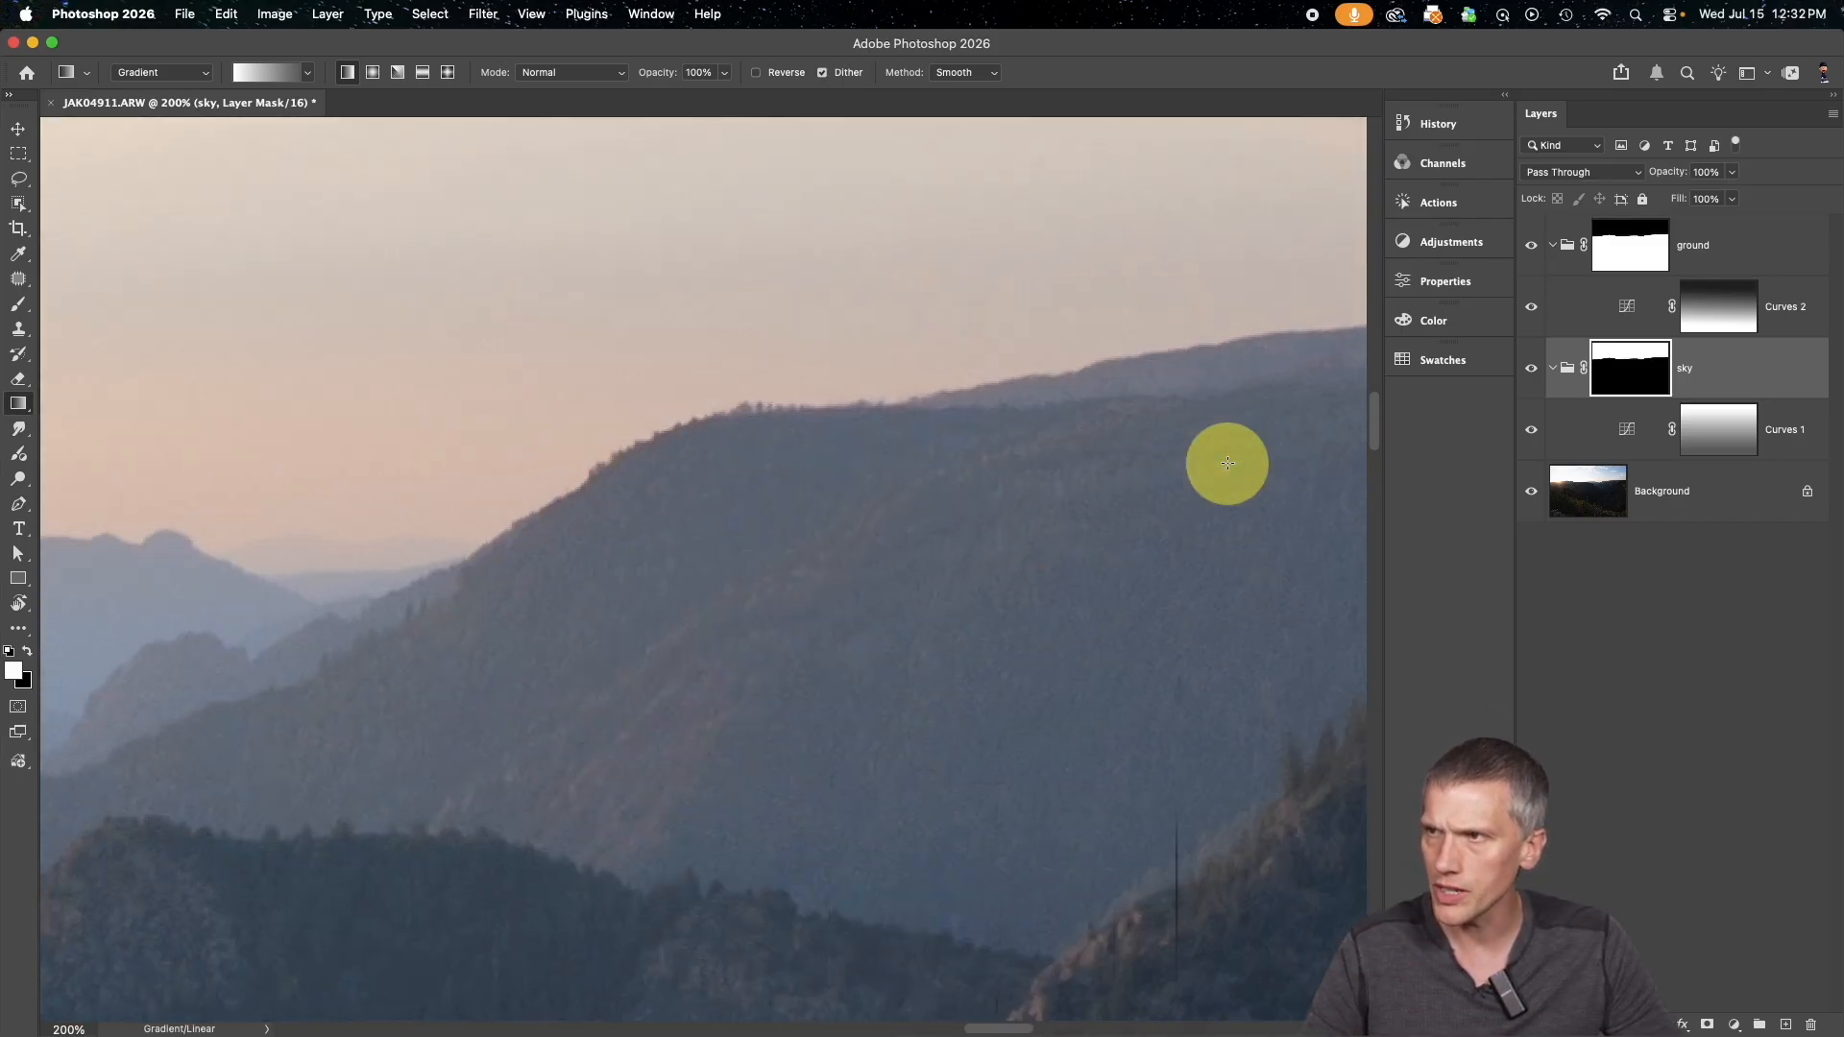
scroll(1227, 463, "right", 2)
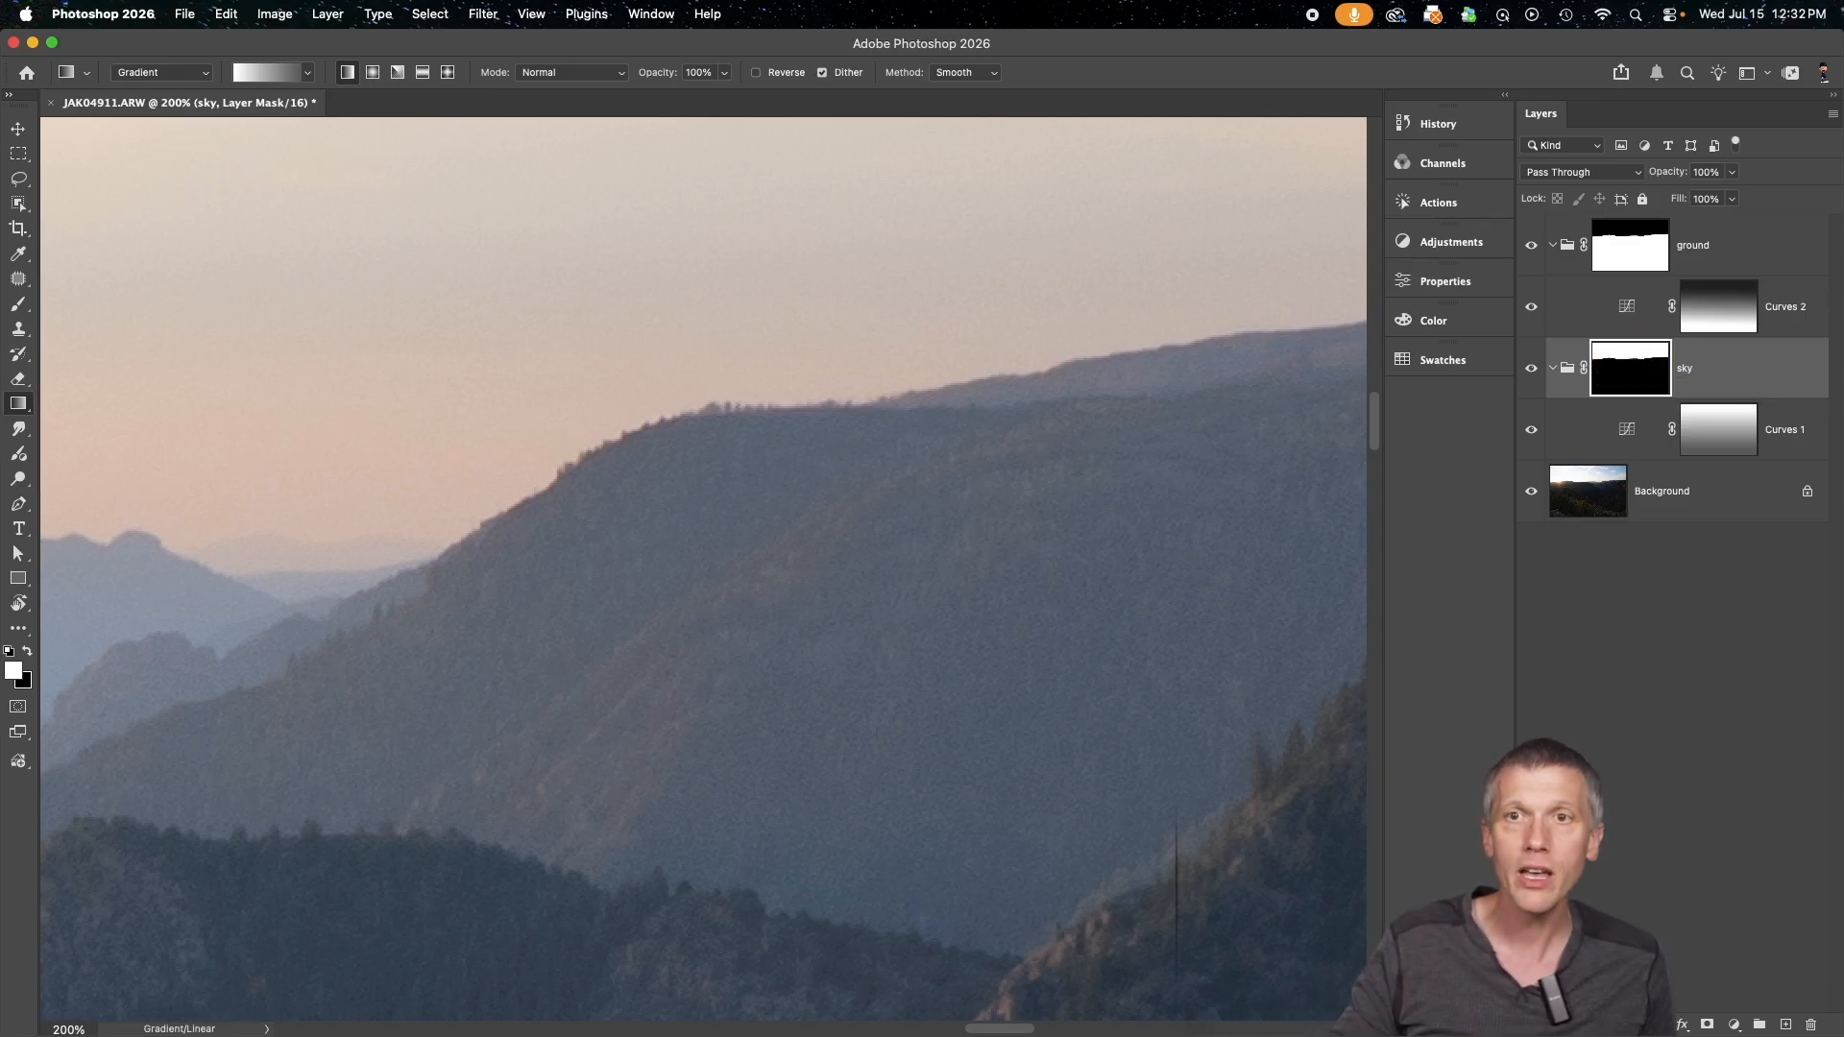
left_click_drag(23, 440, 93, 430)
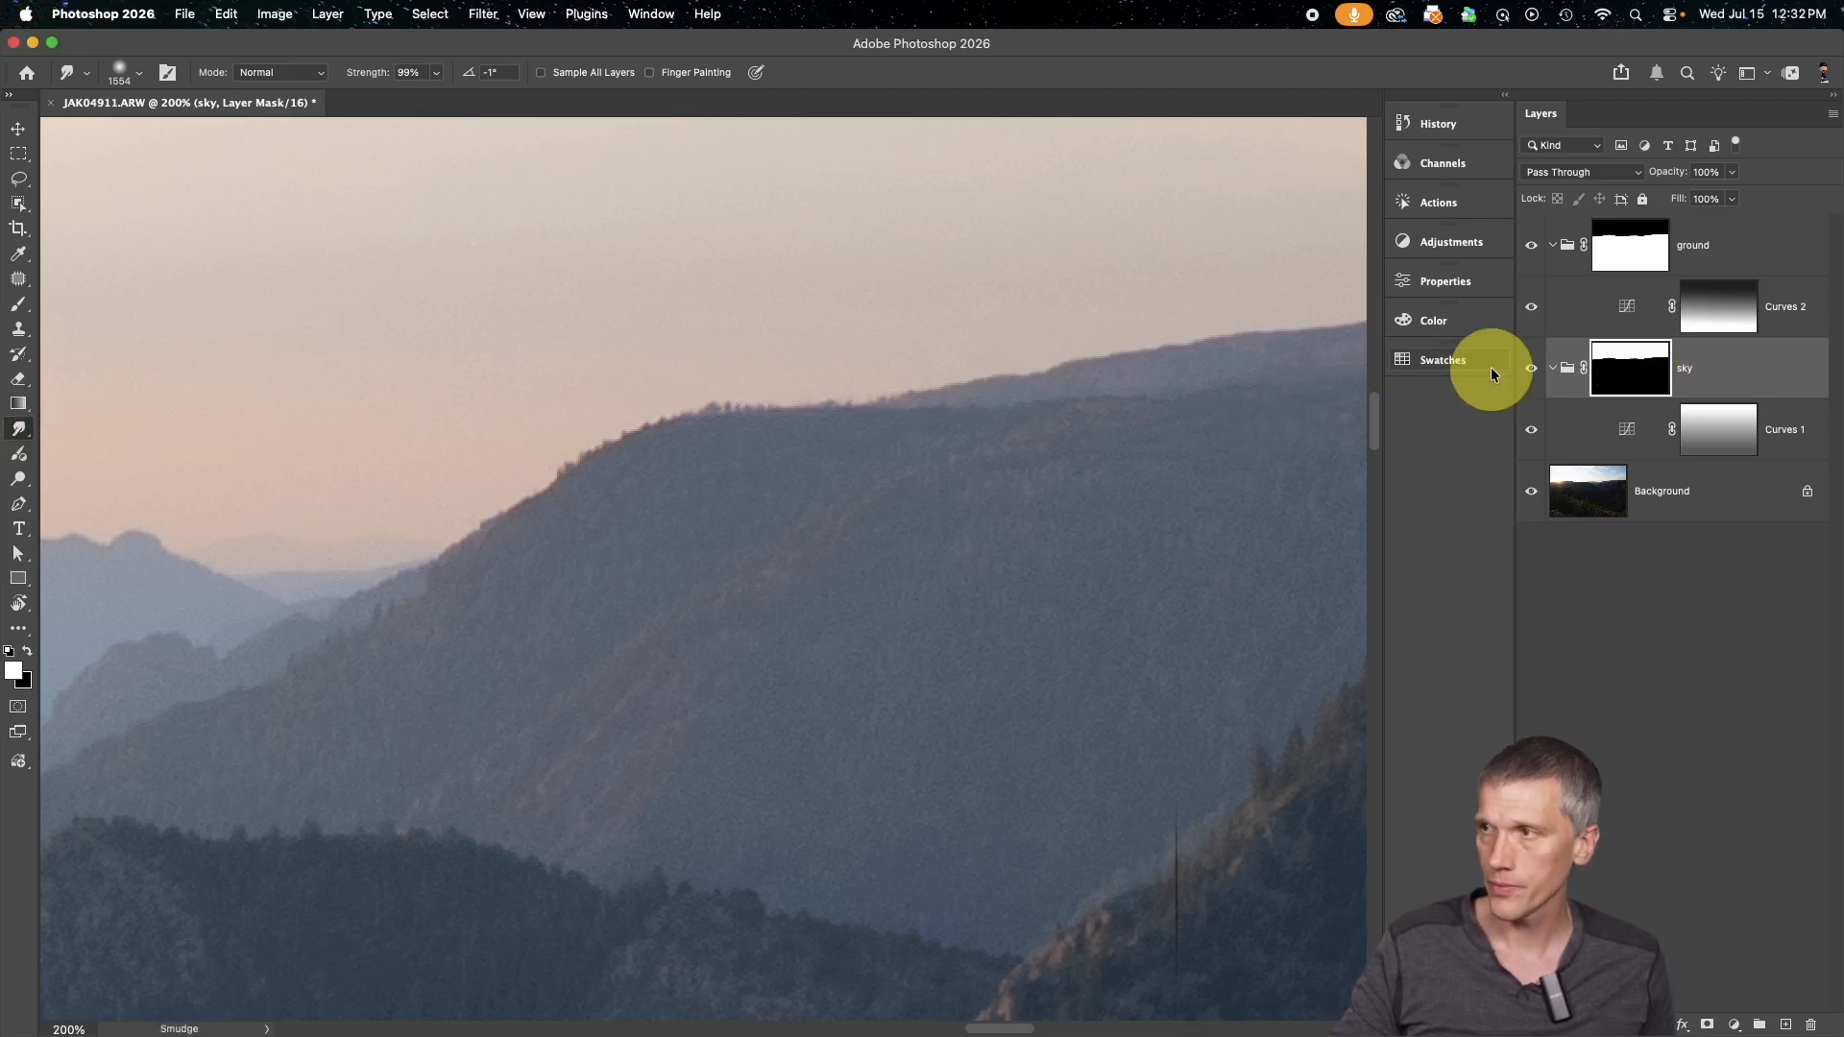
left_click(1623, 366, "alt")
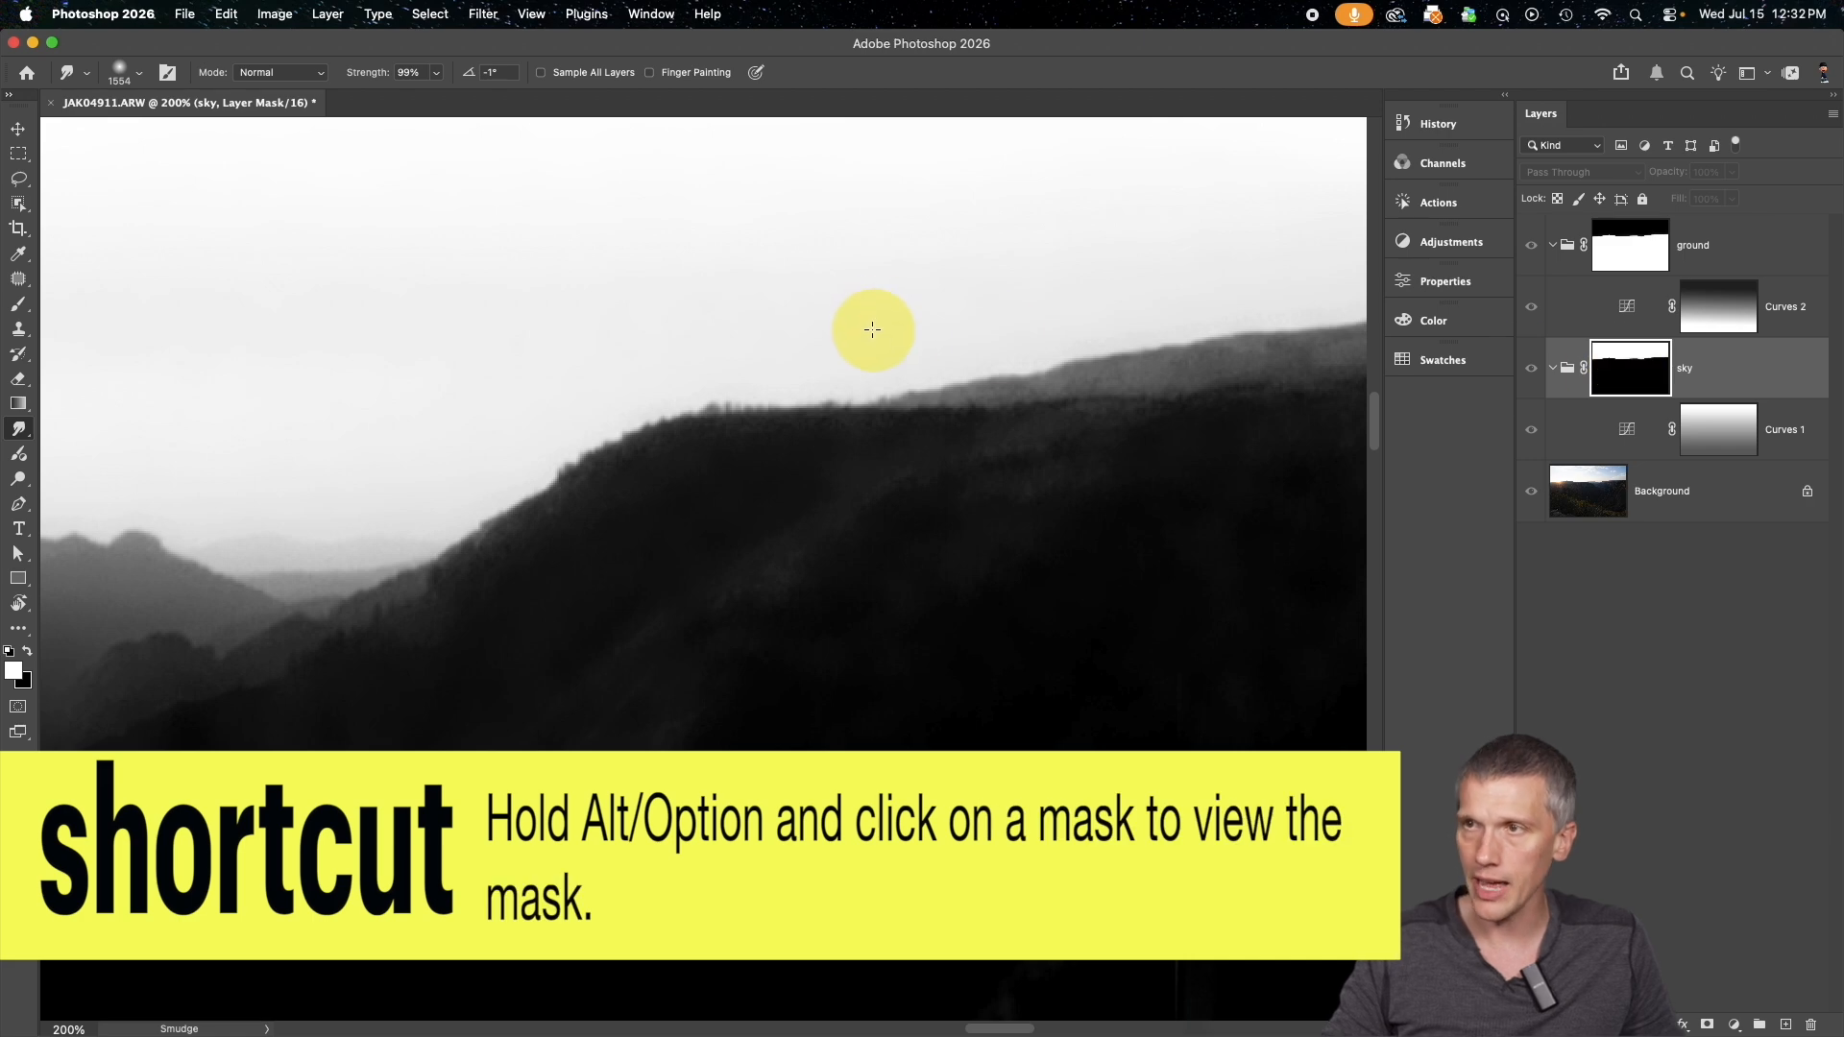
Try different Smudge brush sizes over the mask's ridge edge and settle on 204 px
mouse_move(815, 361)
left_mouse_down()
mouse_move(895, 373)
mouse_move(192, 335)
left_mouse_up()
left_click_drag(1088, 417, 374, 394)
left_click_drag(976, 490, 826, 482)
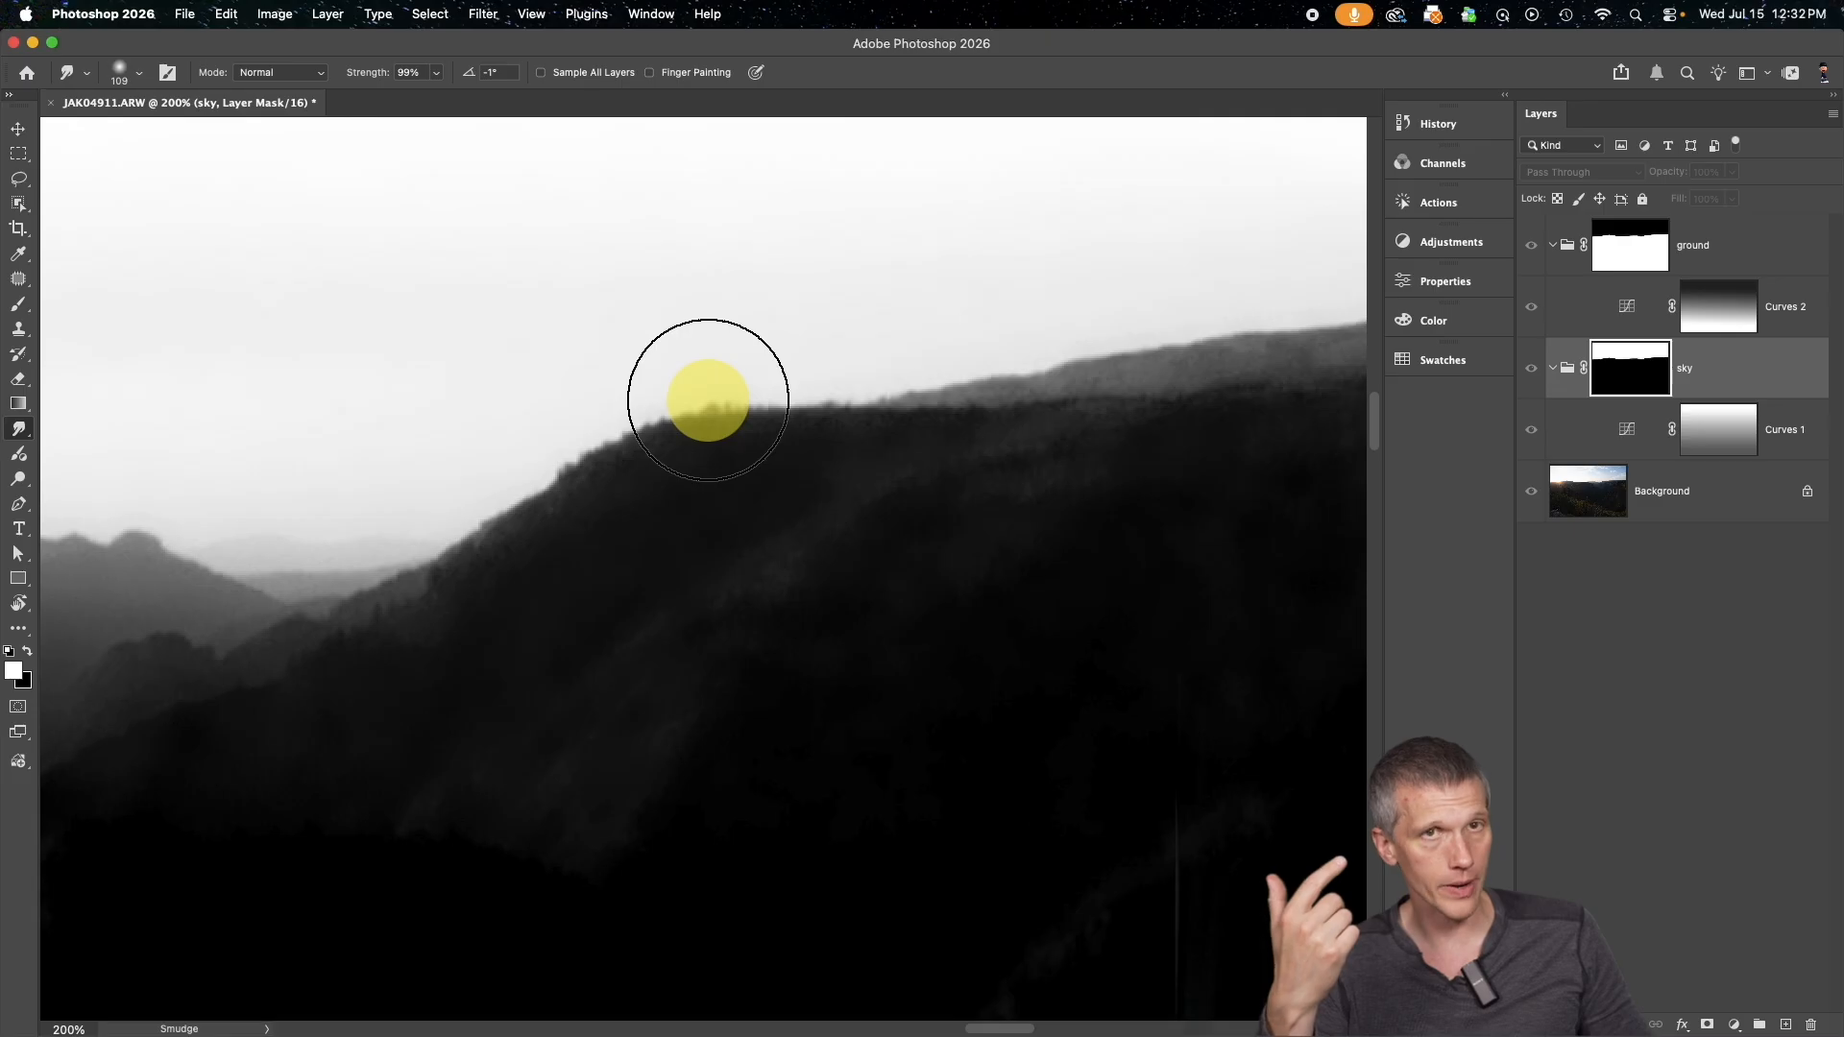
mouse_move(672, 425)
left_mouse_down()
mouse_move(724, 428)
mouse_move(618, 434)
left_mouse_up()
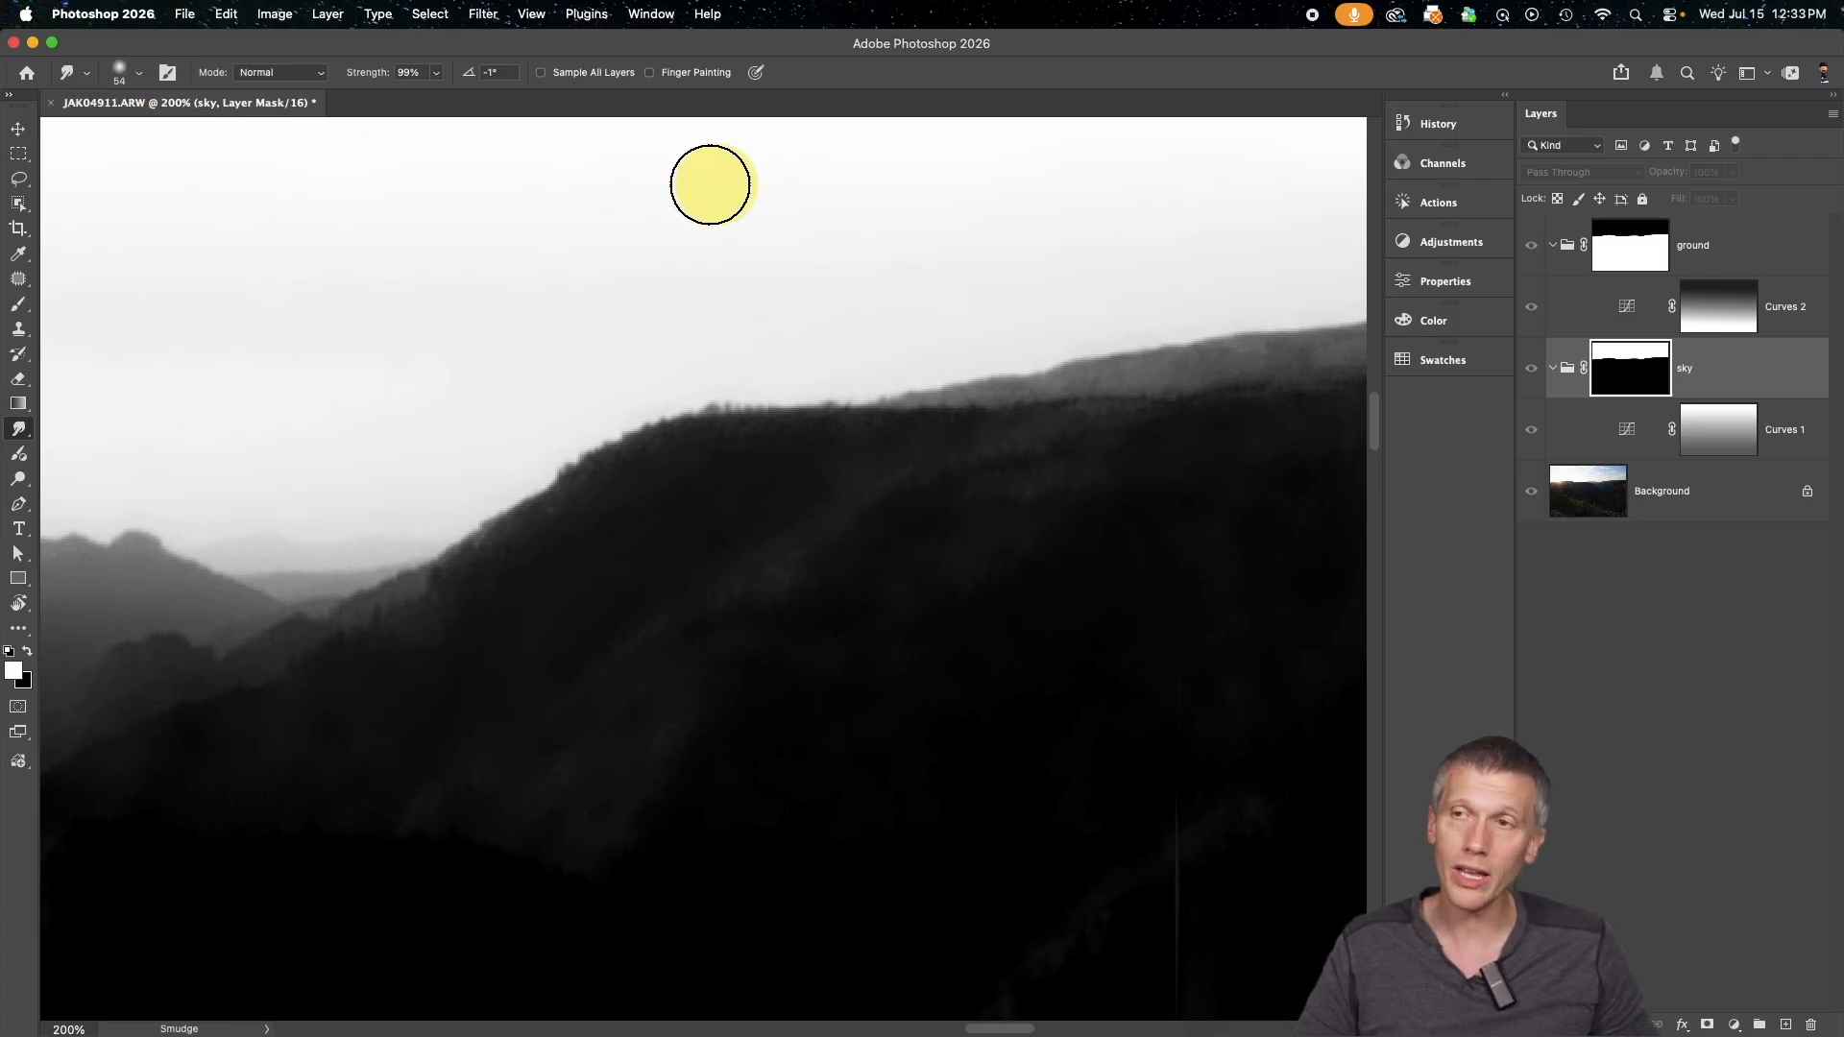
mouse_move(827, 432)
left_mouse_down()
mouse_move(769, 428)
mouse_move(1050, 436)
mouse_move(865, 231)
mouse_move(913, 749)
mouse_move(887, 275)
left_mouse_up()
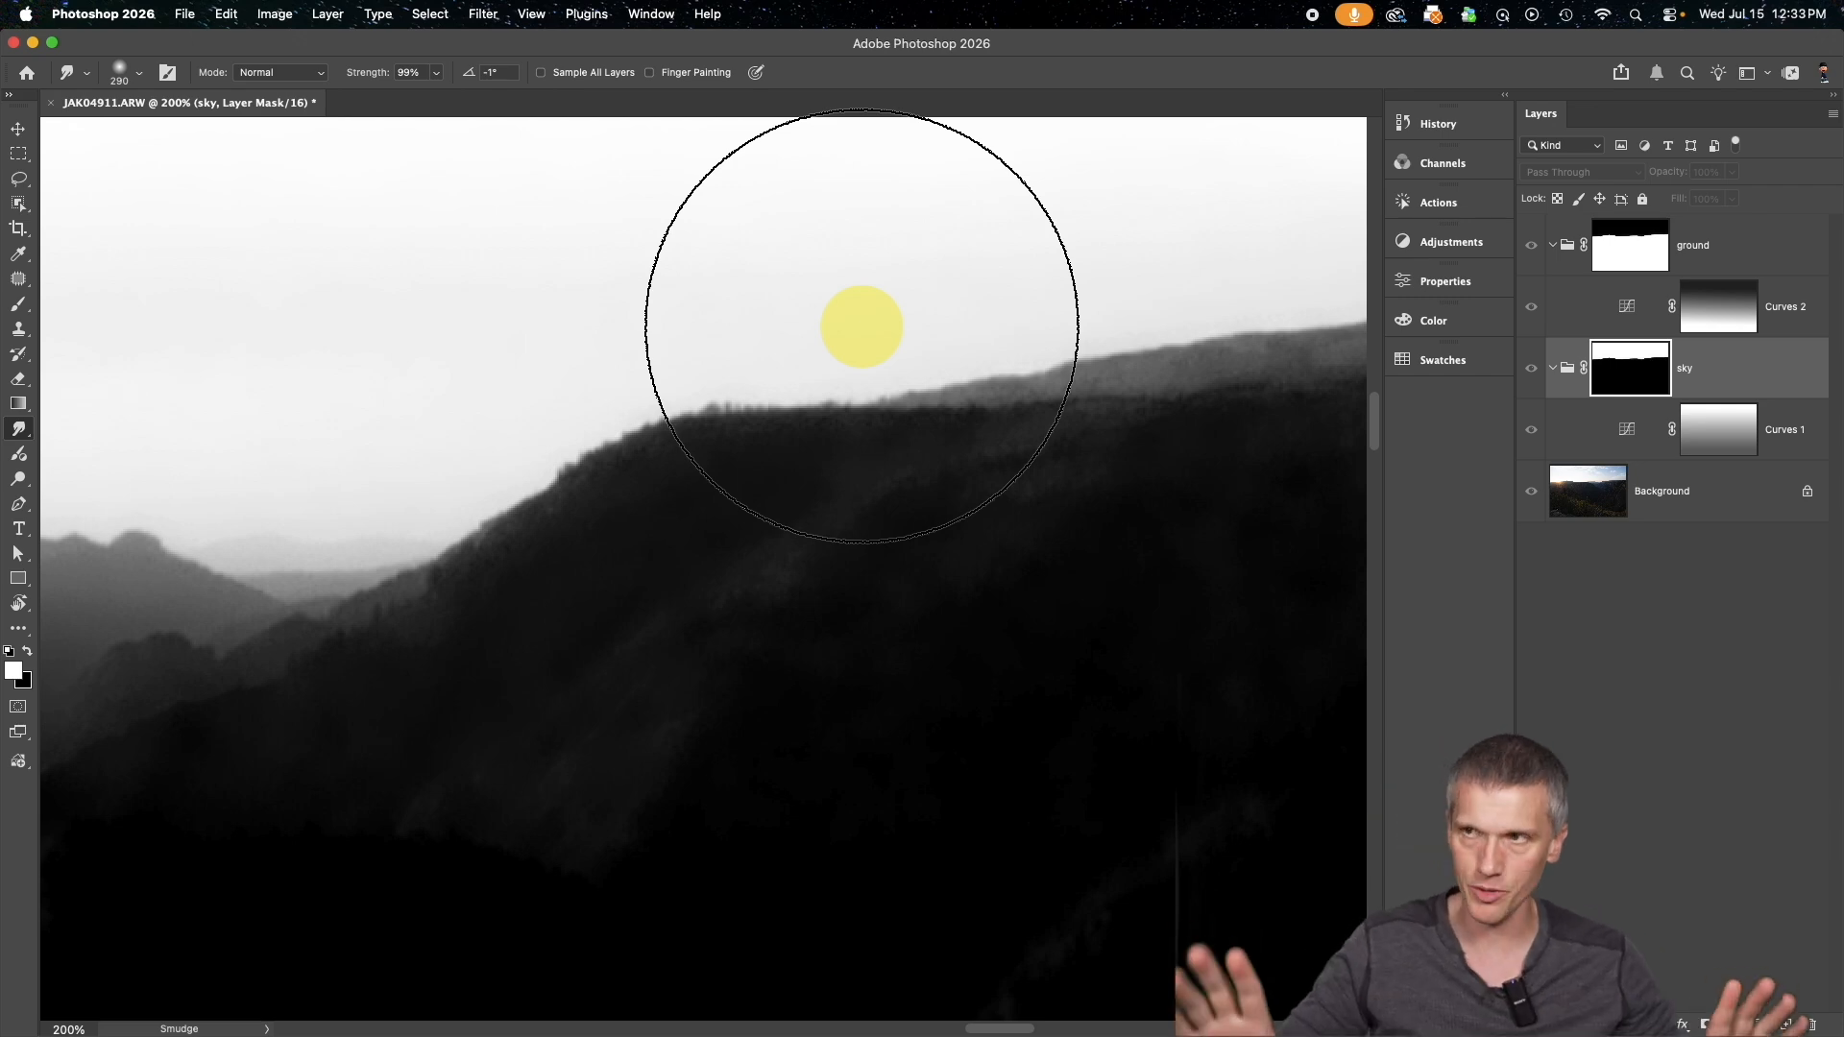
mouse_move(861, 327)
left_mouse_down()
mouse_move(914, 420)
mouse_move(845, 428)
left_mouse_up()
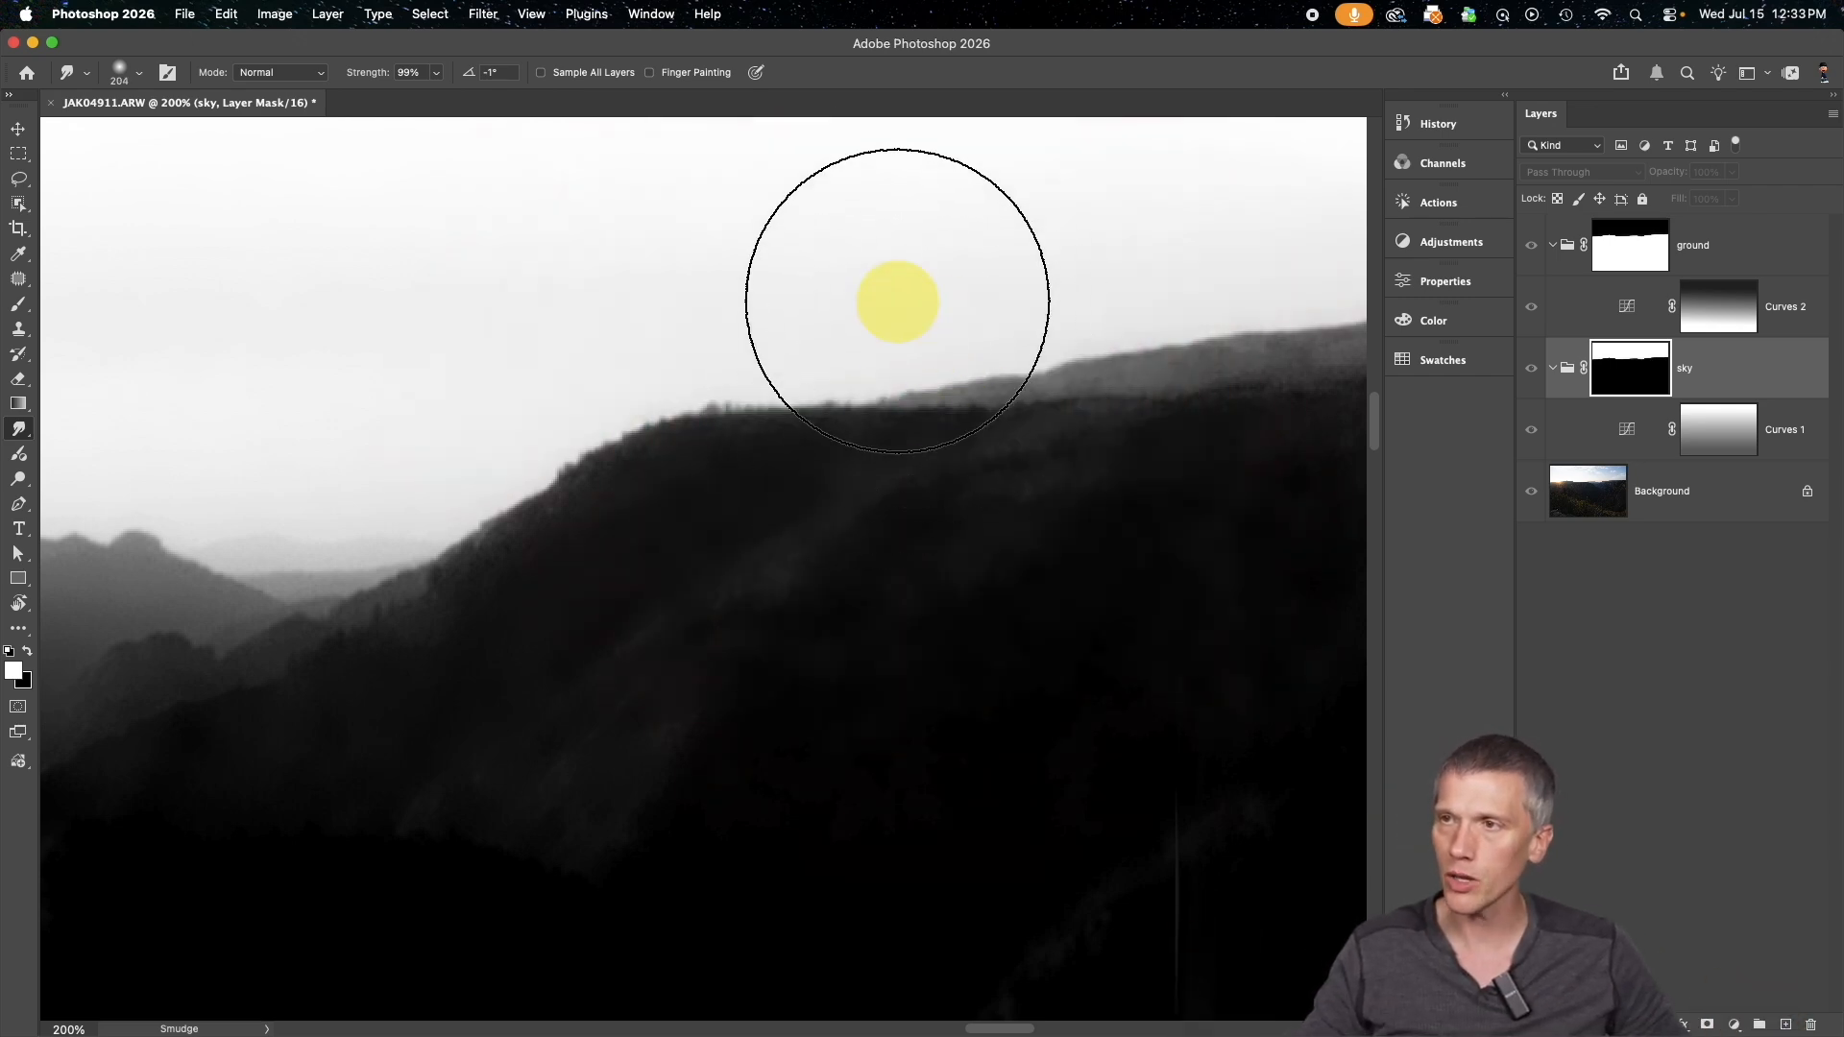
Smudge the sky mask's edge along the distant ridge with short strokes, then return to the photo view
left_click_drag(907, 315, 910, 333)
left_click_drag(1044, 284, 1050, 299)
mouse_move(1187, 260)
left_mouse_down()
mouse_move(1190, 277)
mouse_move(1275, 268)
left_mouse_up()
scroll(1173, 310, "right", 4)
left_click_drag(1009, 276, 1013, 289)
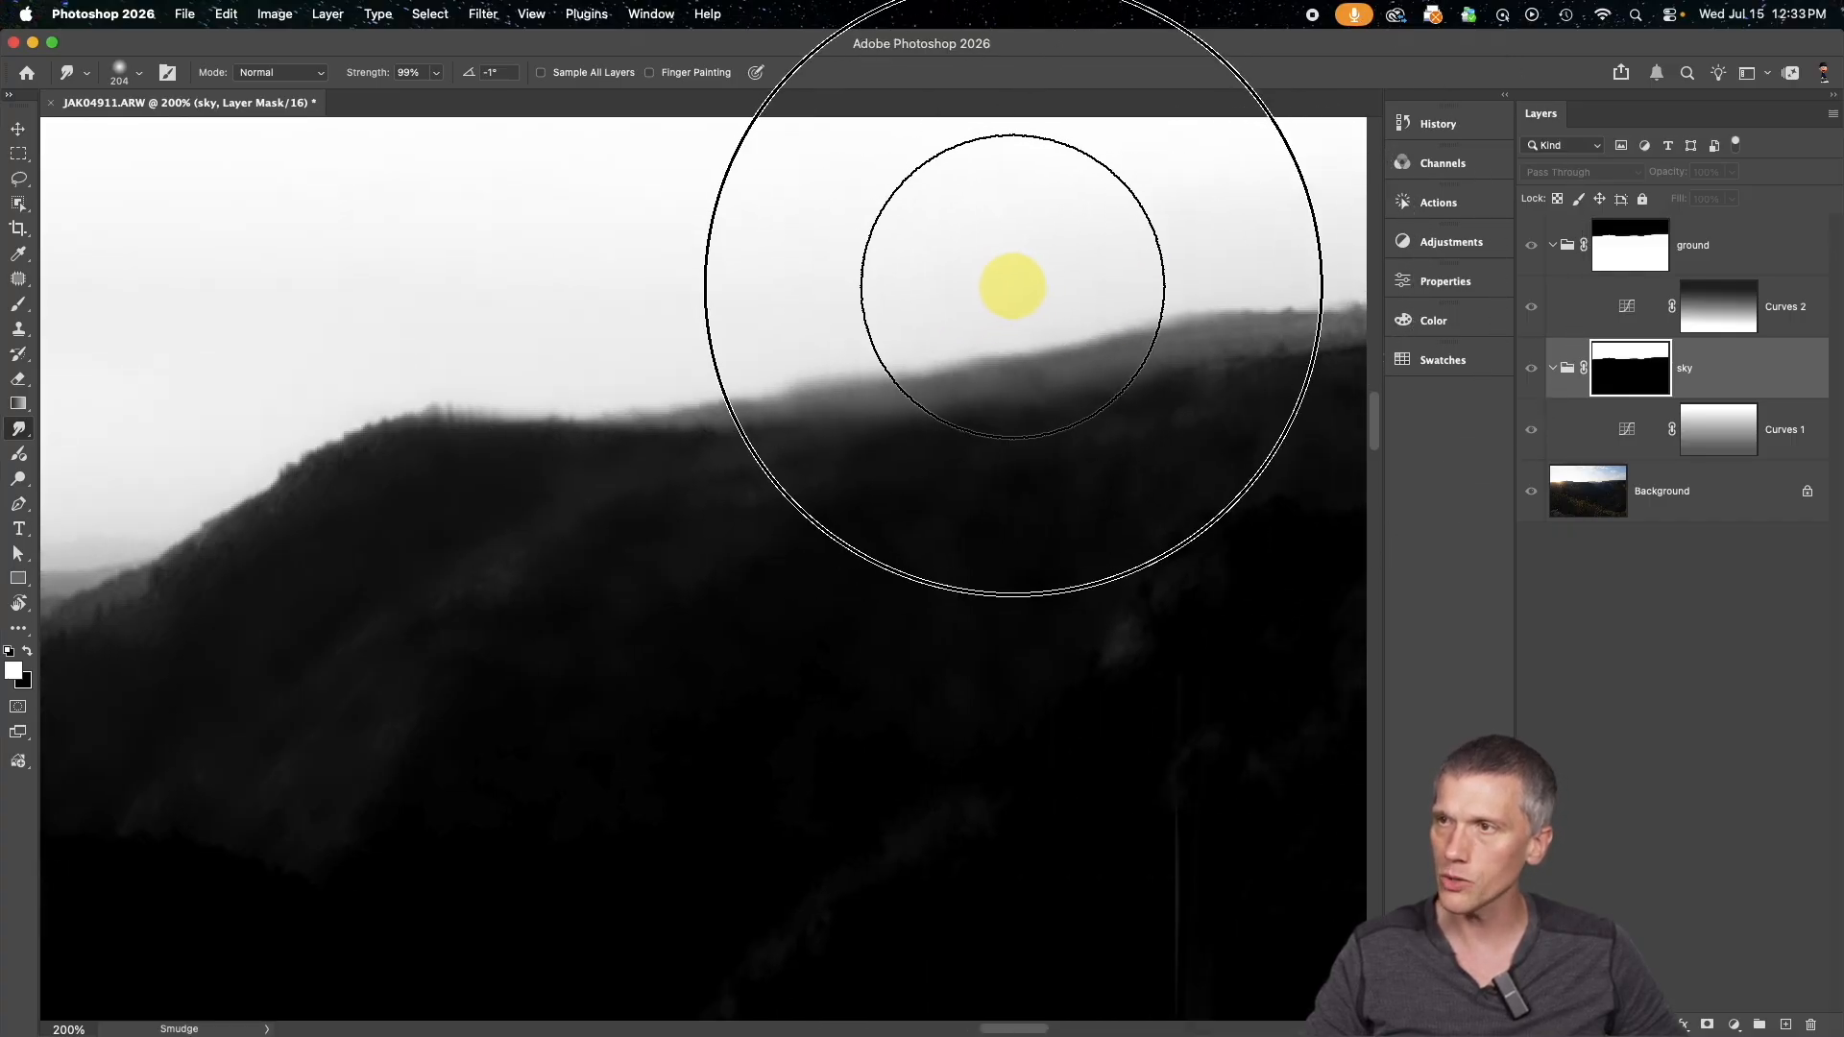
mouse_move(1162, 237)
left_mouse_down()
mouse_move(1219, 275)
mouse_move(1152, 229)
mouse_move(1075, 237)
left_mouse_up()
scroll(1220, 274, "right", 5)
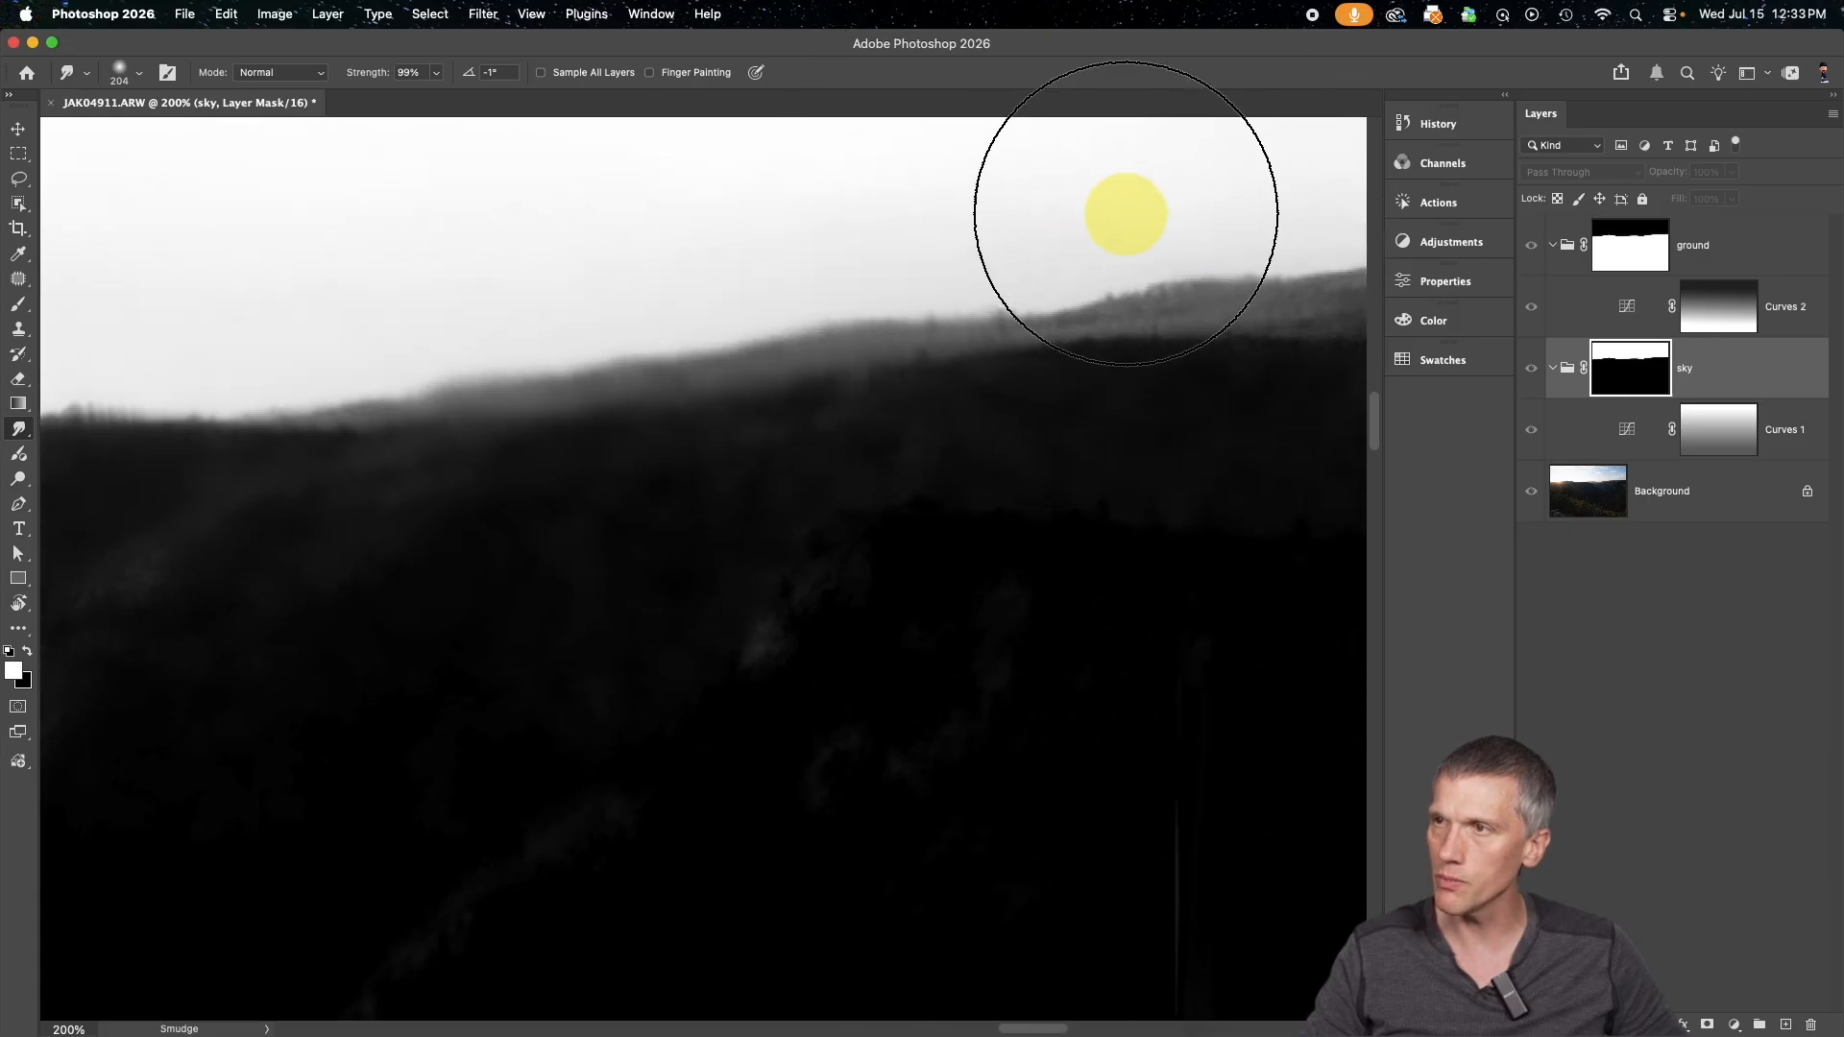
left_click(1647, 370, "alt")
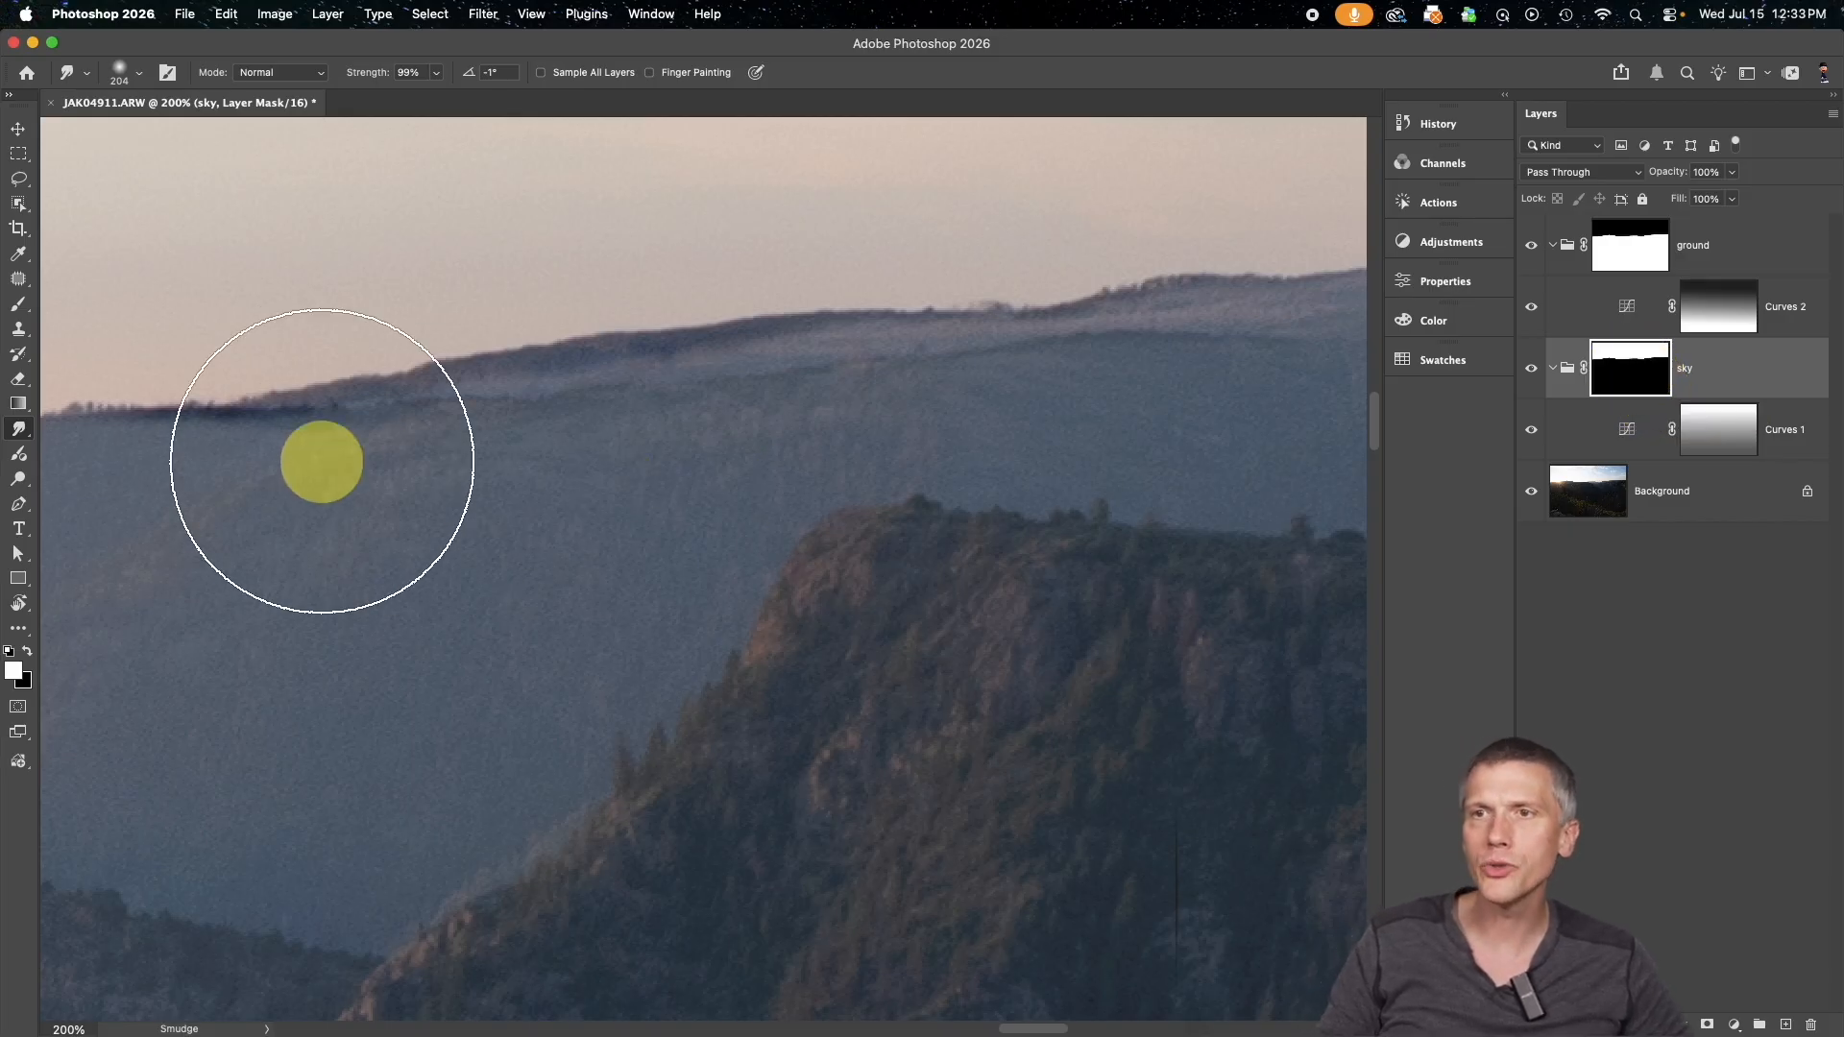
Feather the sky group's mask by 75.8 px, check the transition in the mask view, and review the whole photo
scroll(1153, 332, "down", 1)
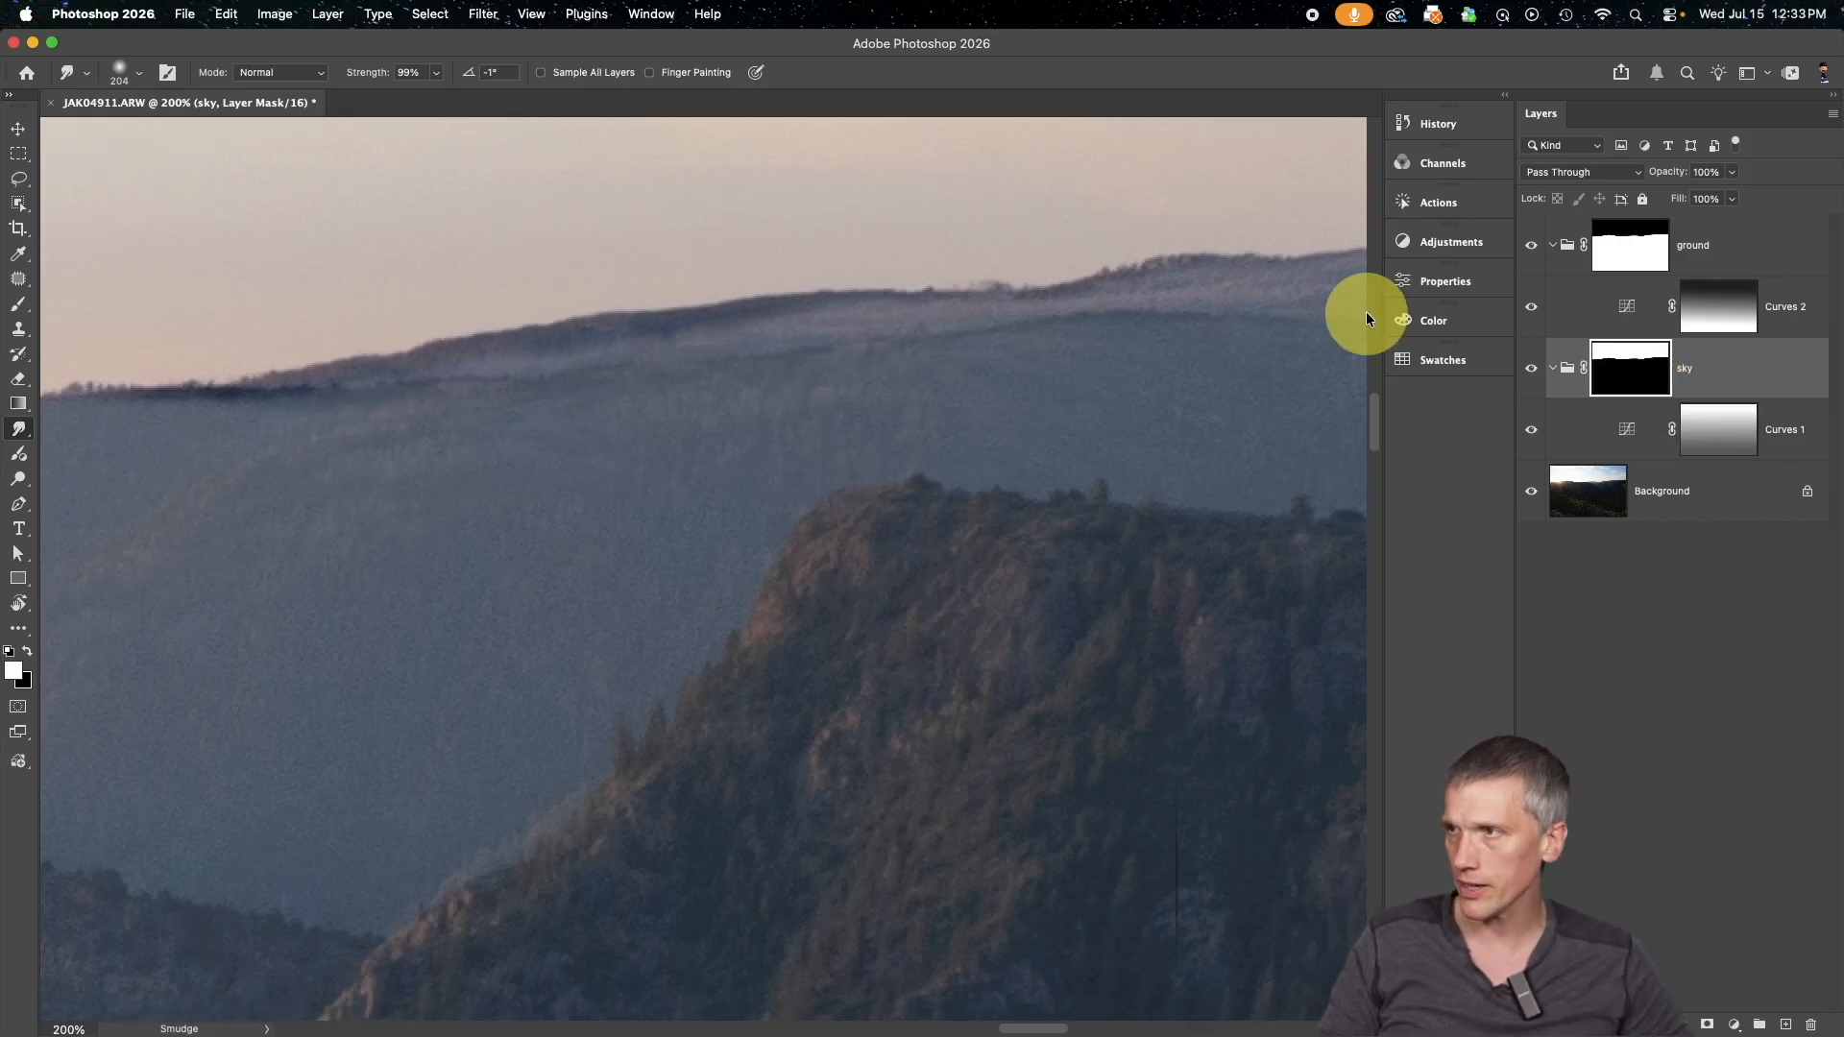
left_click(1409, 280)
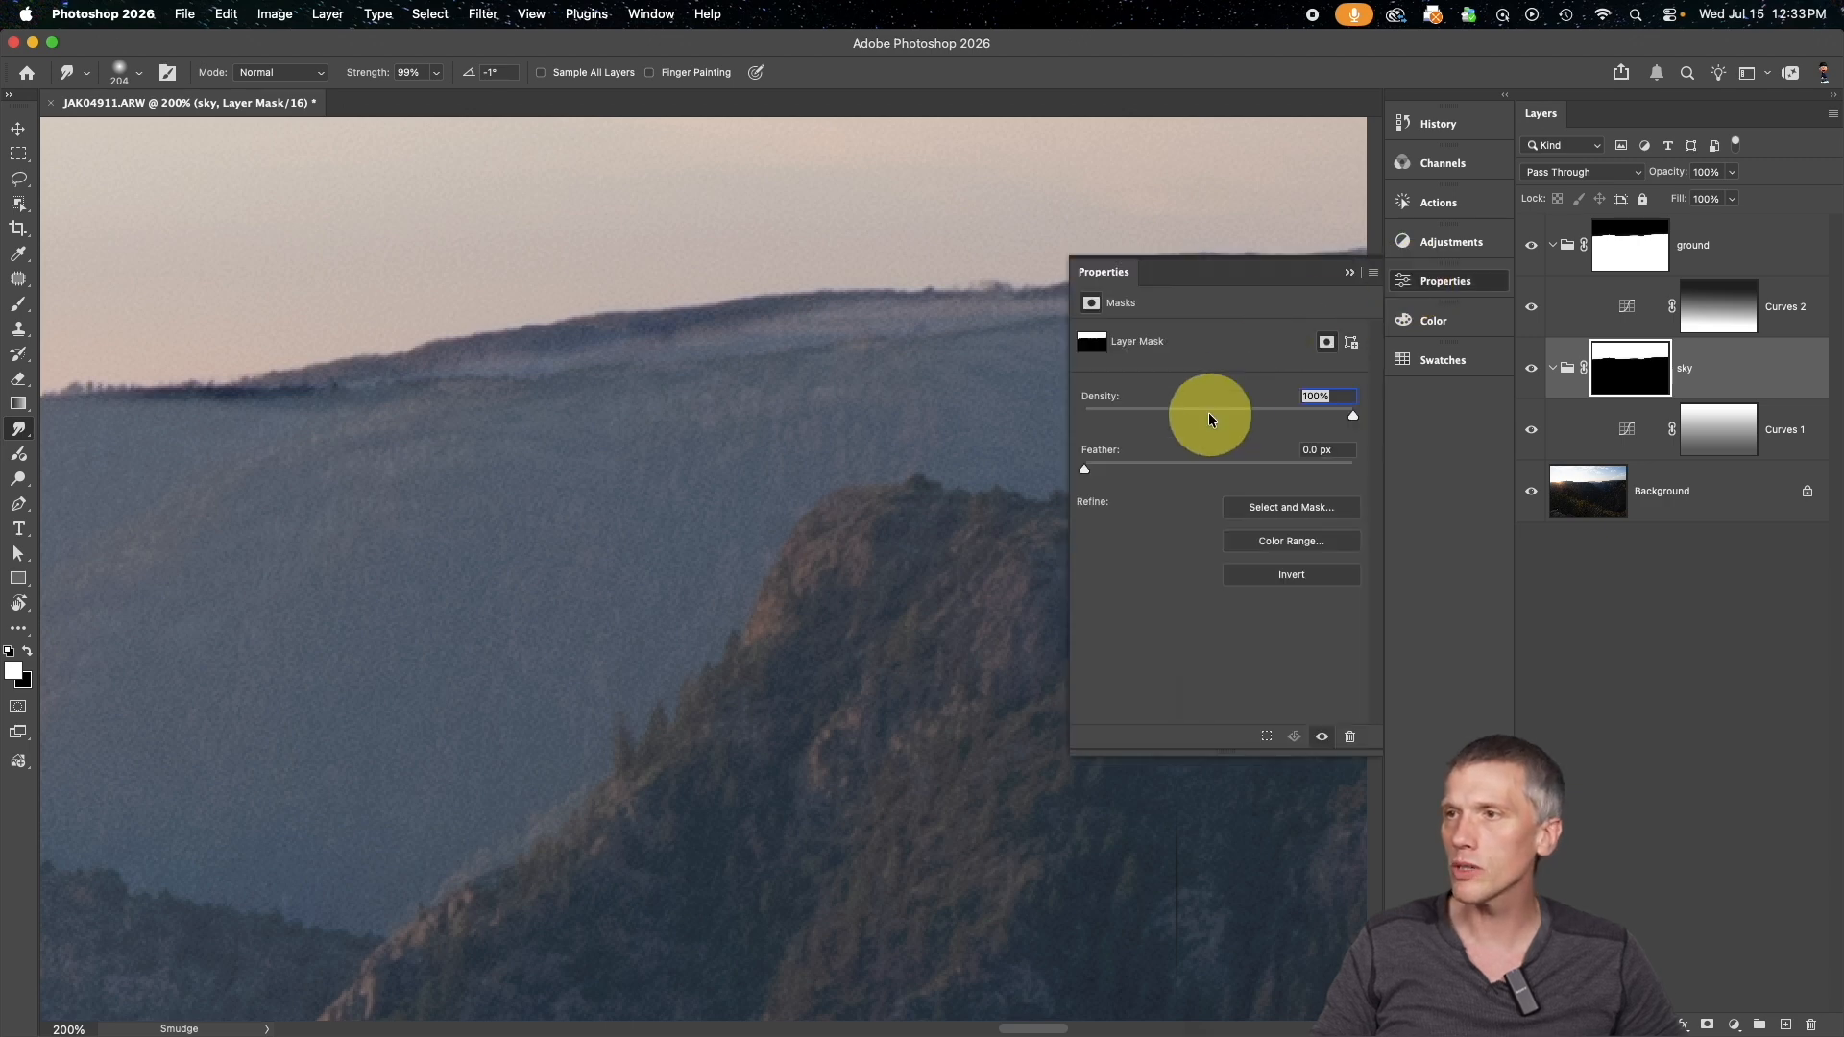
left_click_drag(1089, 468, 1243, 468)
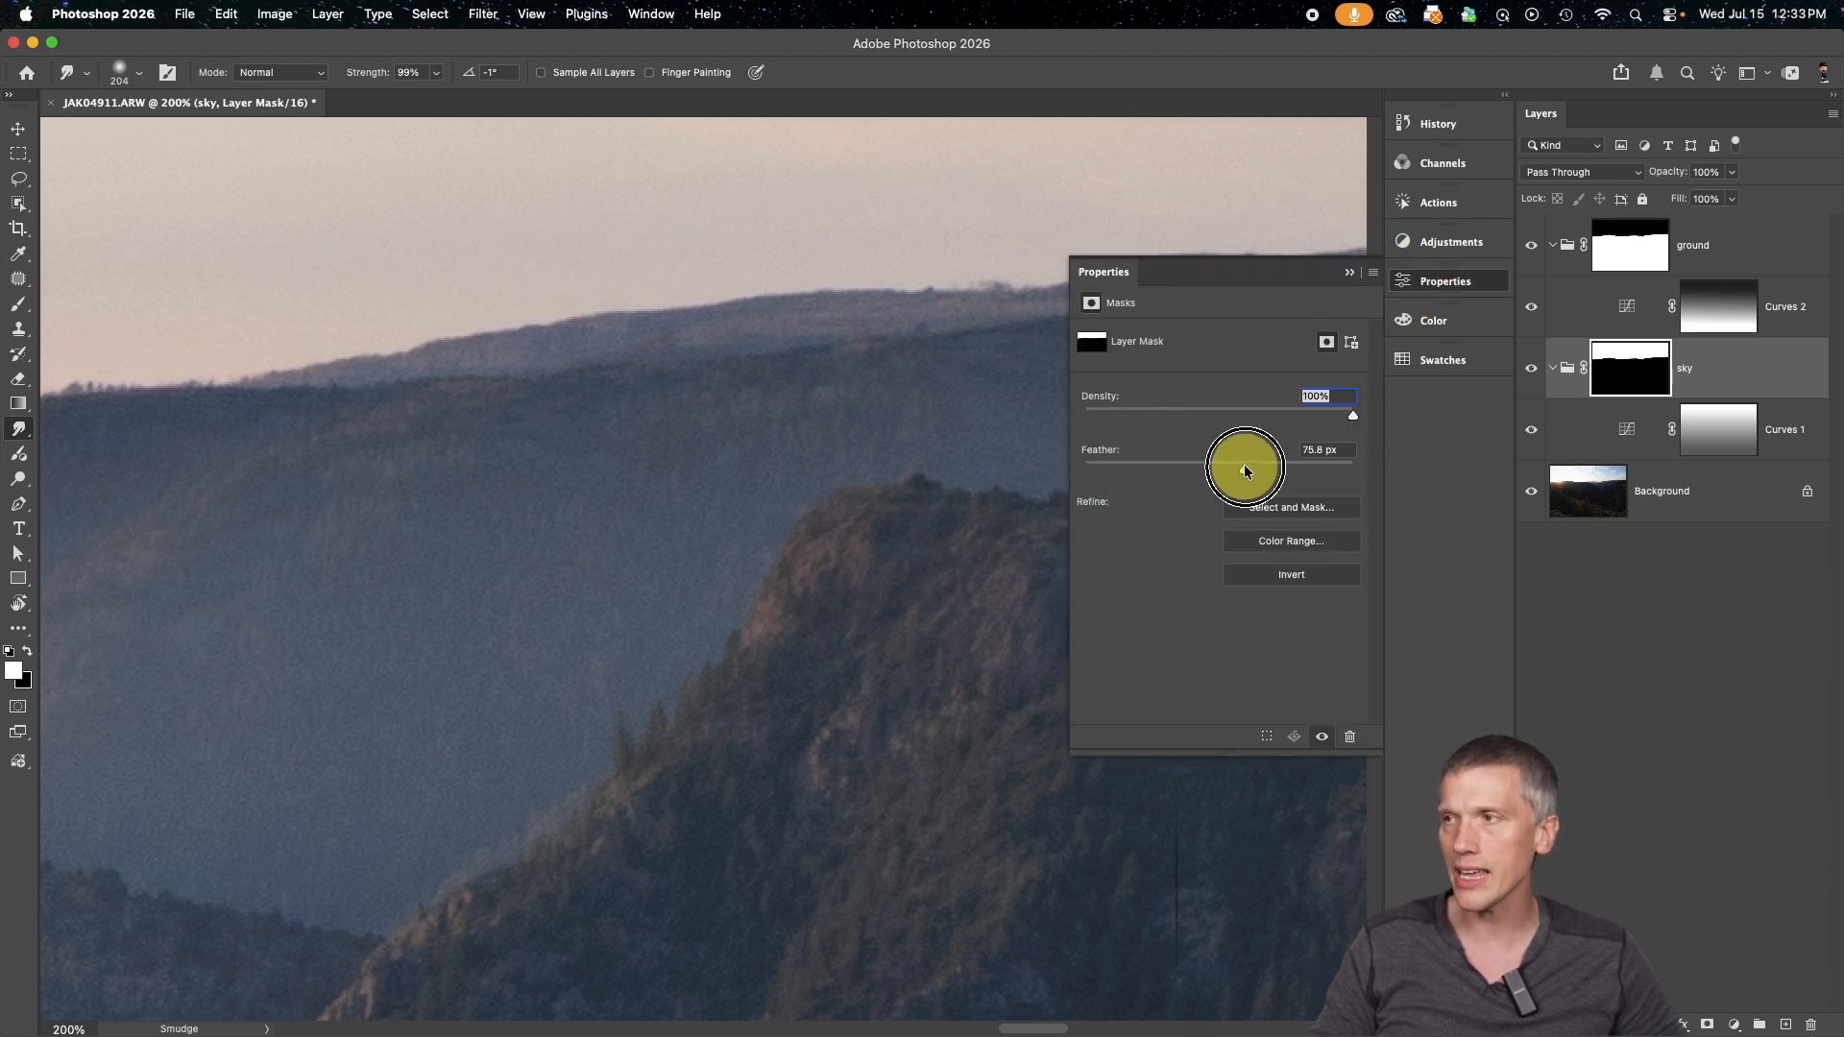
left_click(1632, 339)
left_click(1632, 339, "alt")
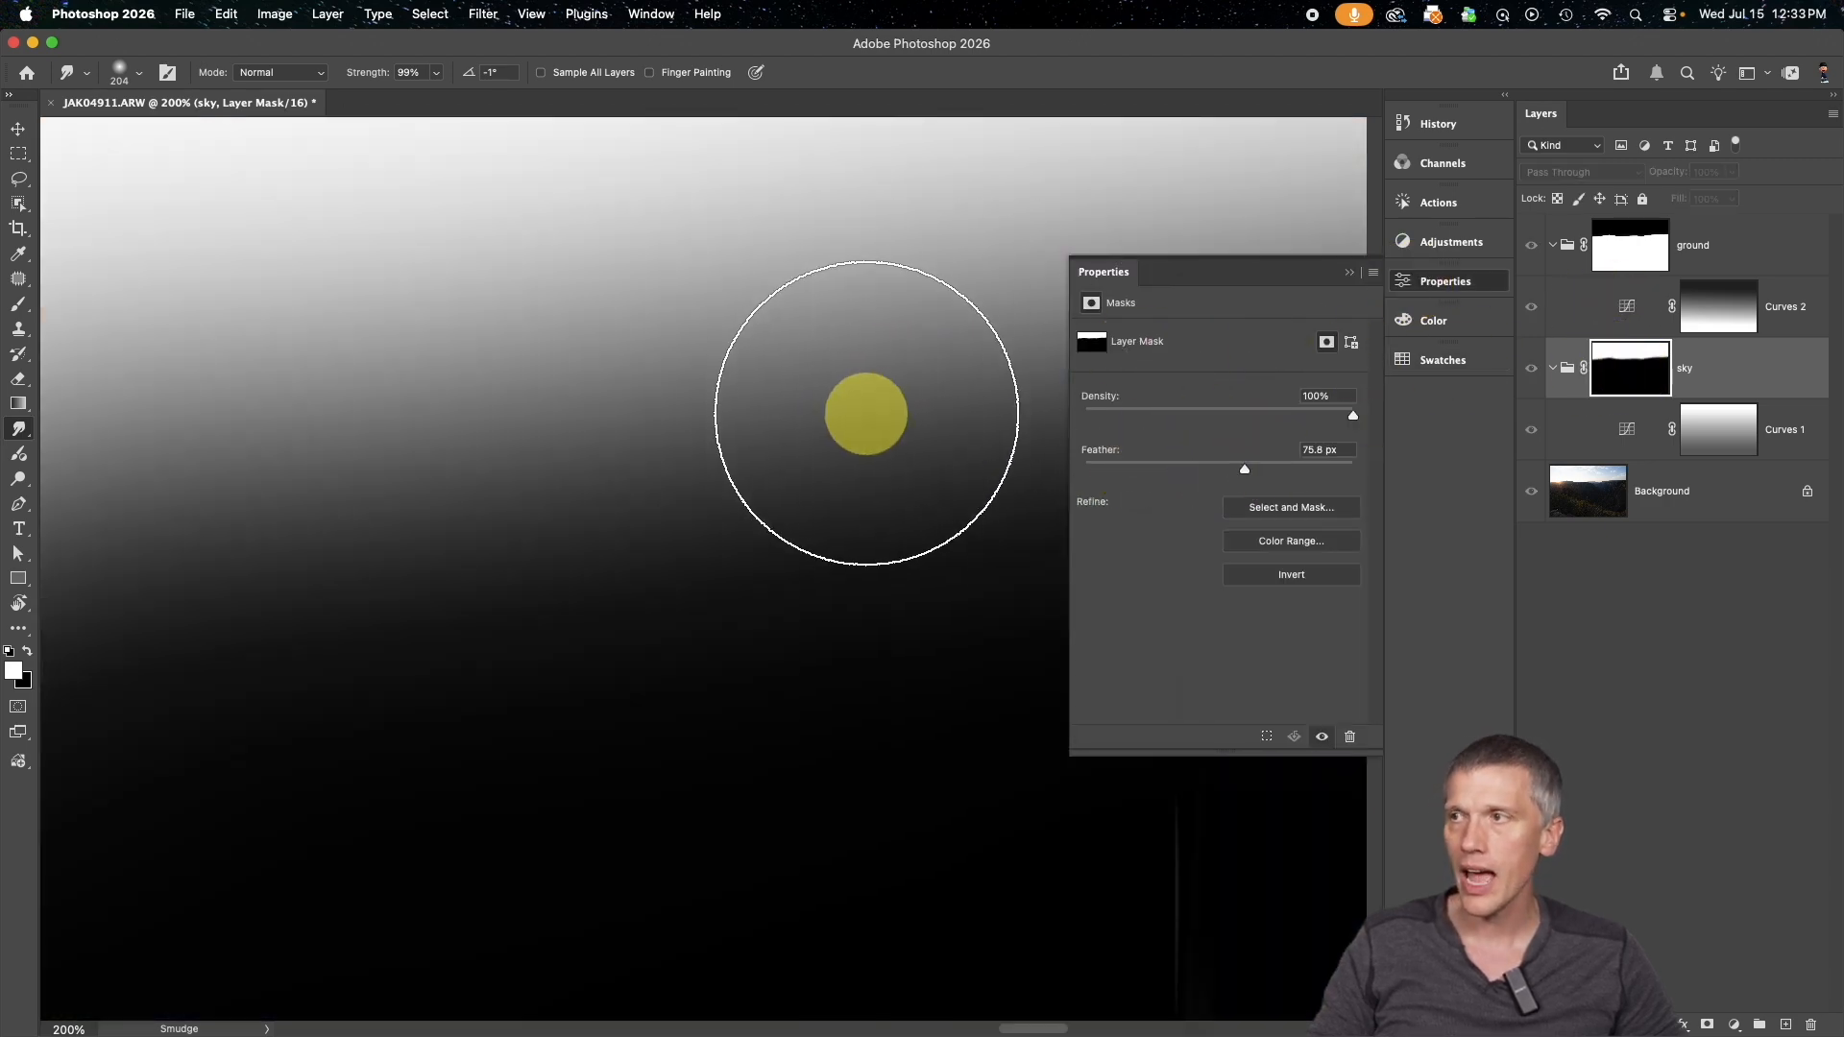
left_click(1619, 379, "alt")
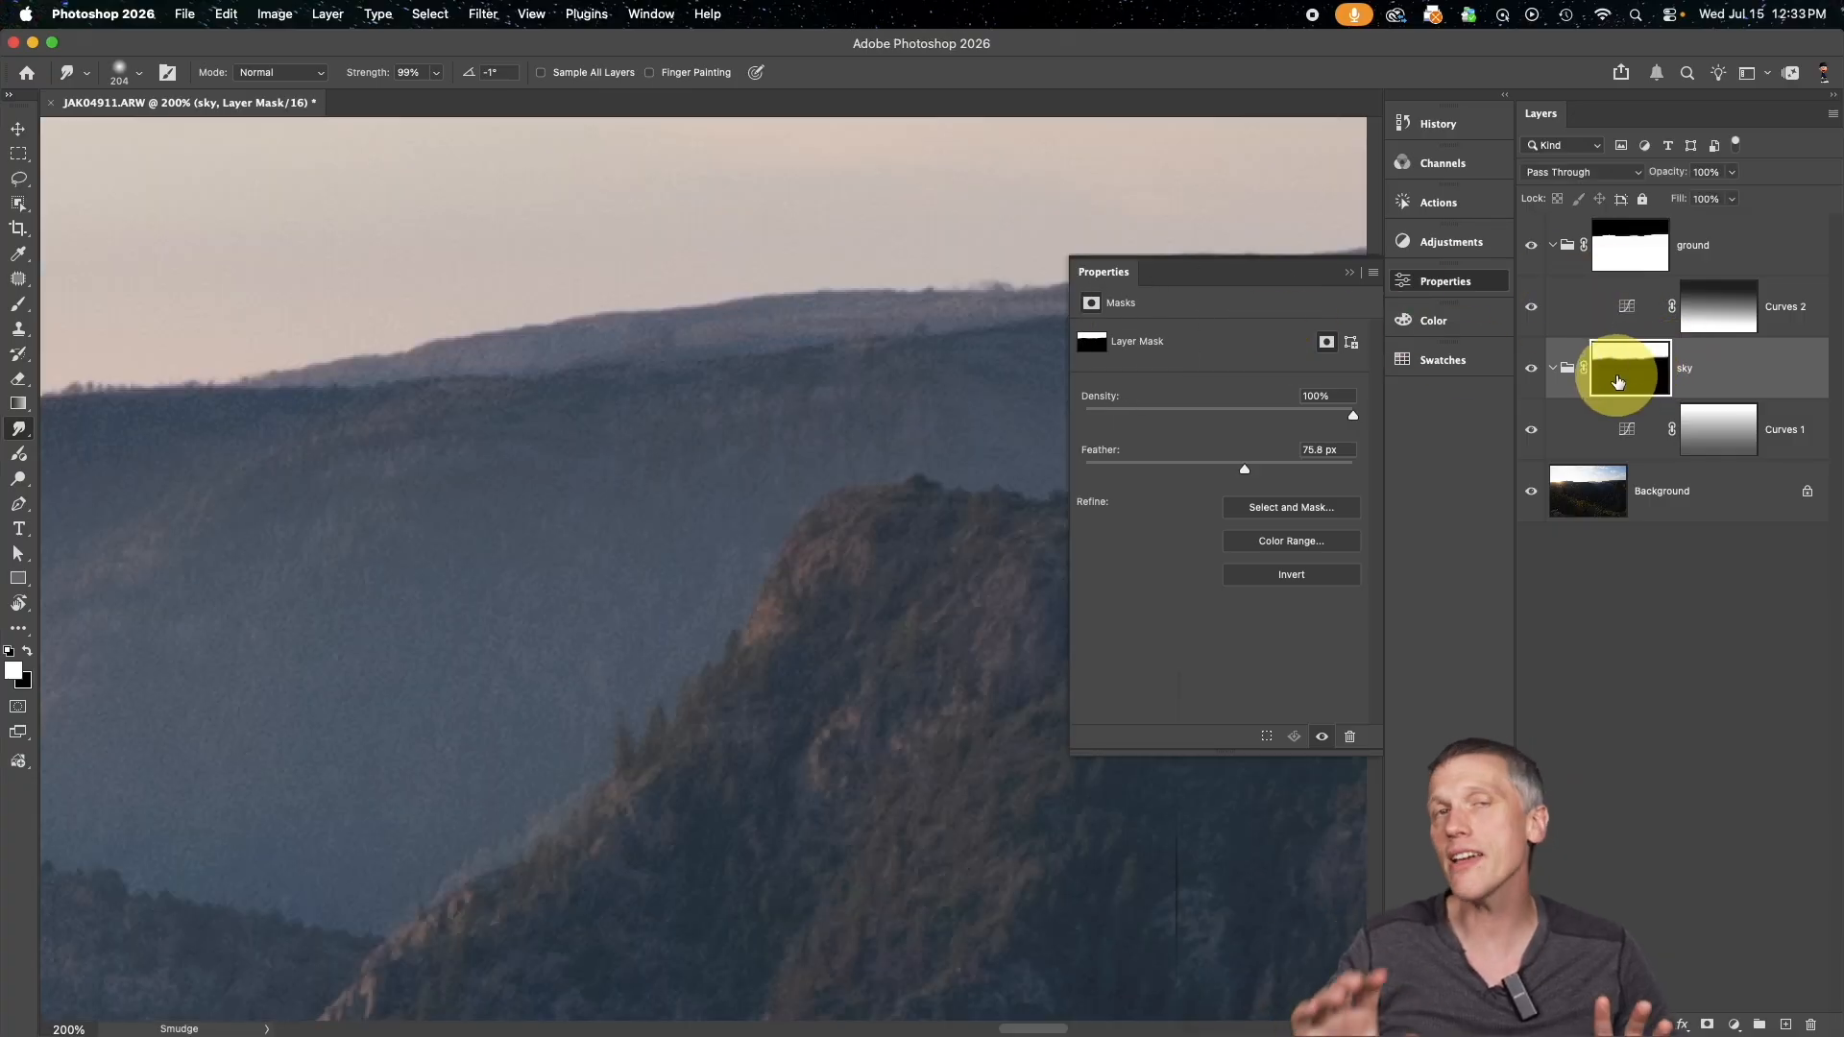
key("super+0")
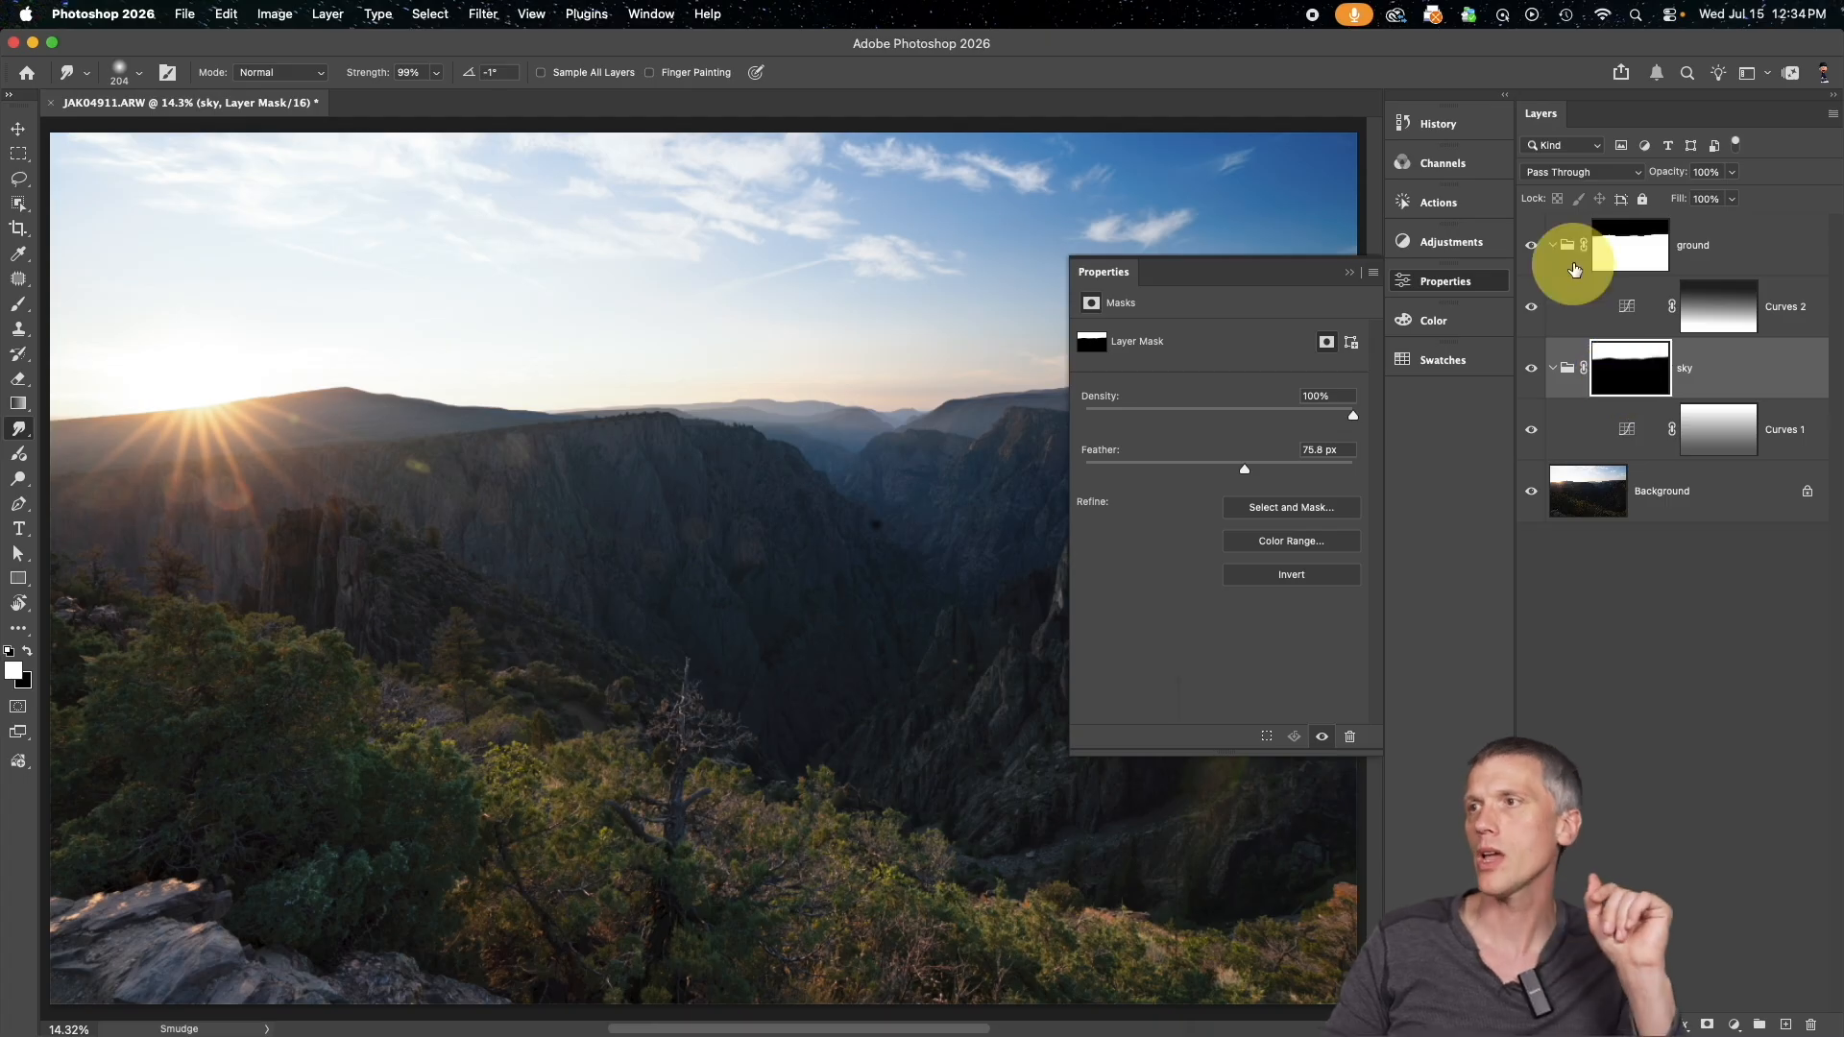
left_click(1350, 273)
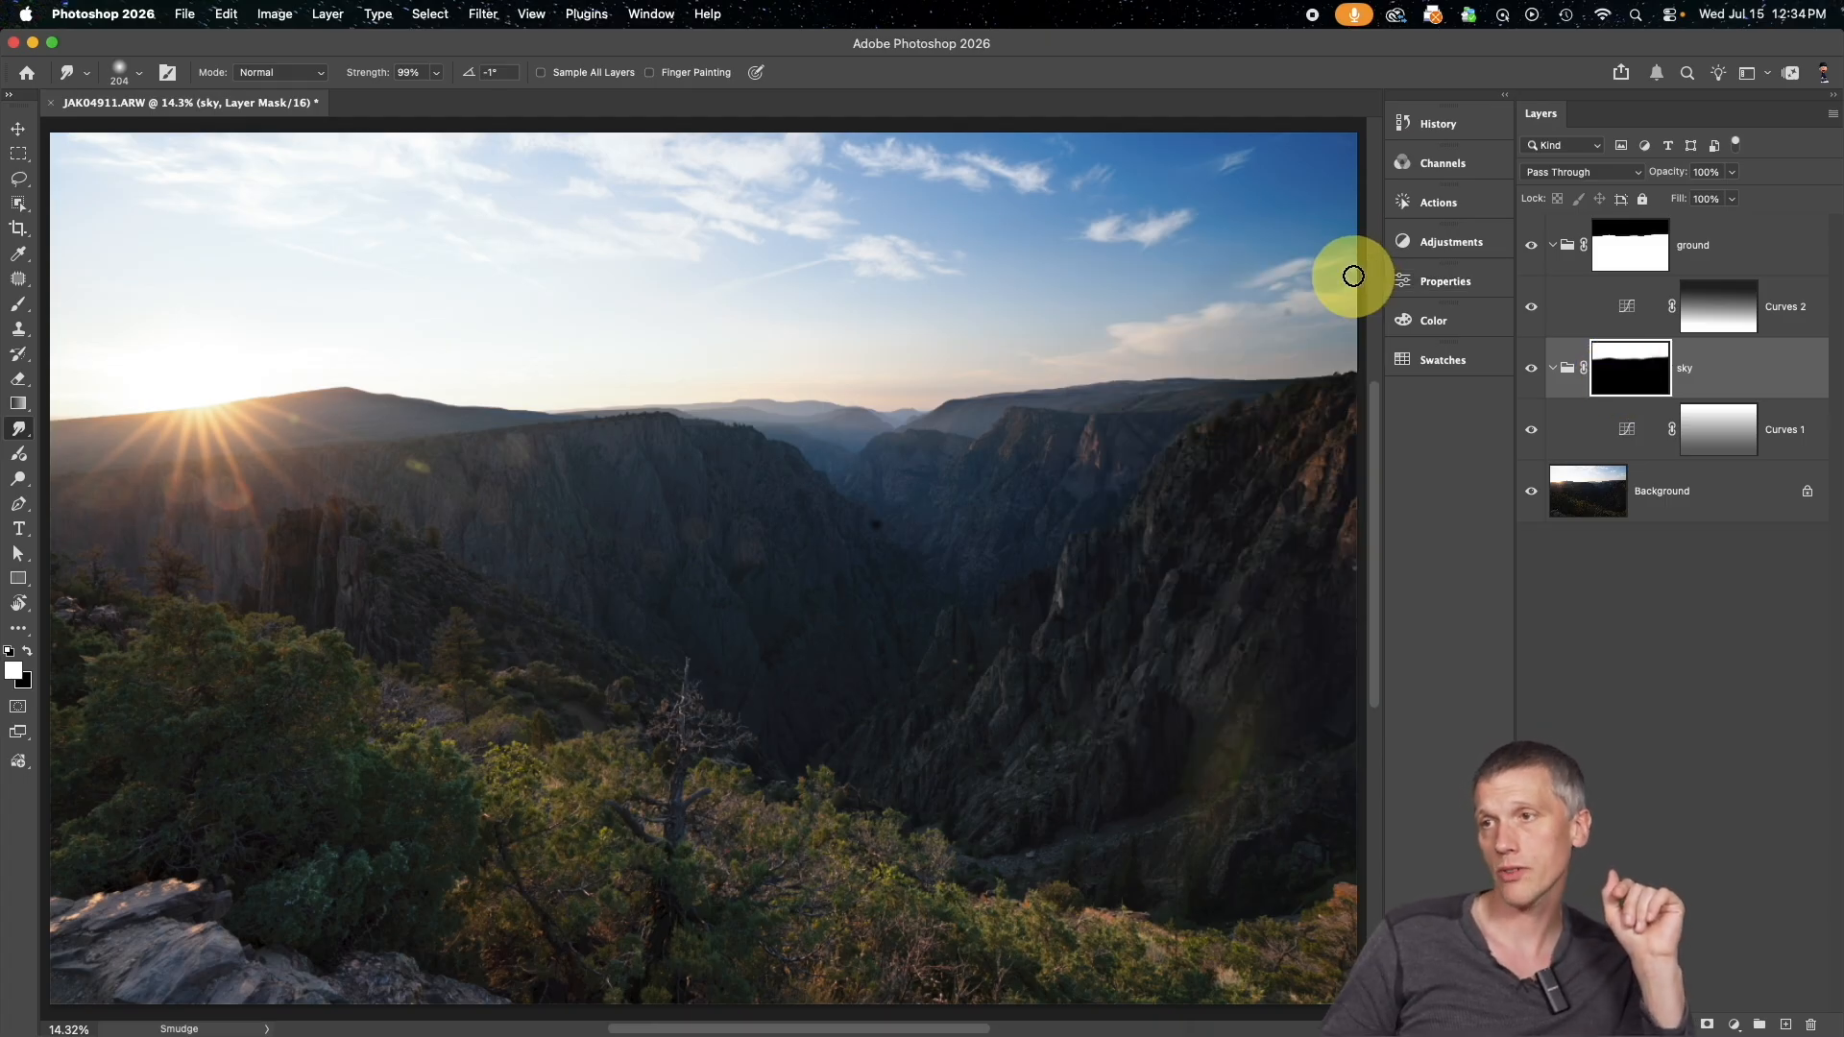